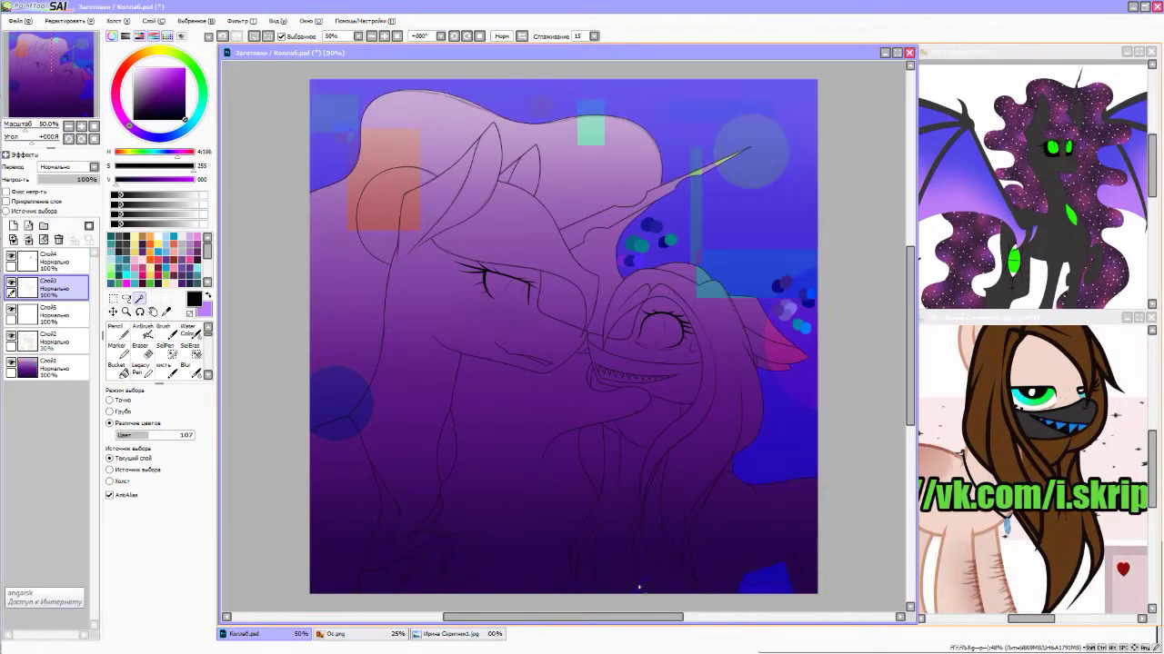
- Select the area outside both ponies and give the two figures a flat grey base on the layer beneath the line art
{"action": "left_click", "coordinate": [774, 360]}
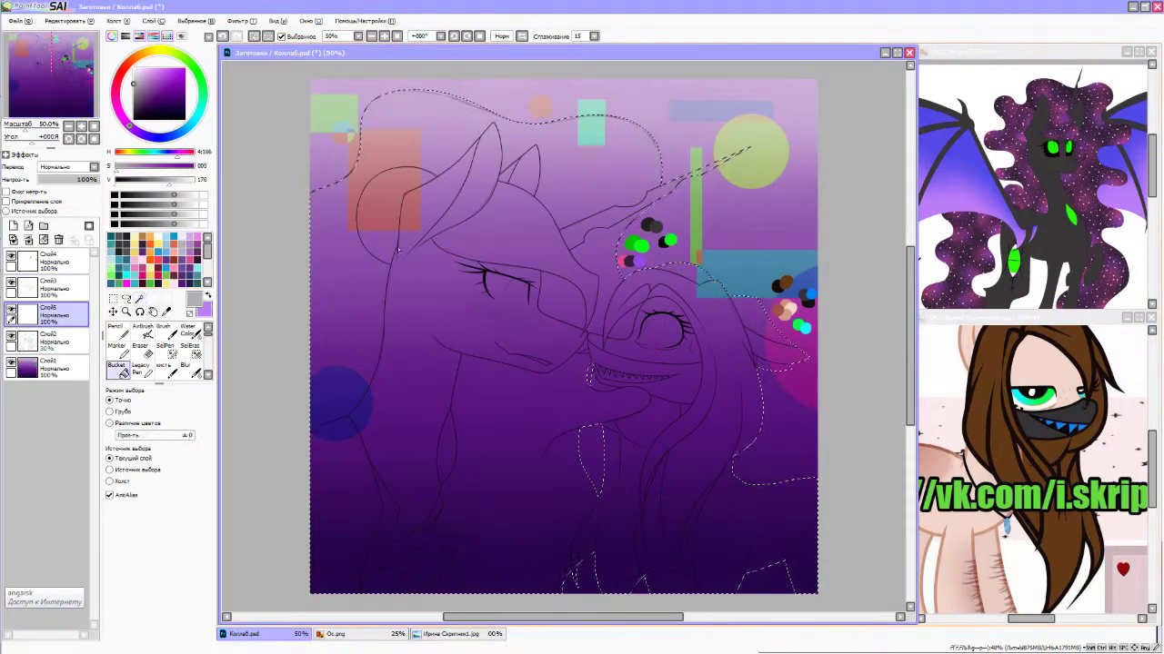
{"action": "key", "text": "Delete"}
{"action": "scroll", "coordinate": [628, 386], "scroll_direction": "up", "scroll_amount": 2}
{"action": "scroll", "coordinate": [628, 386], "scroll_direction": "down", "scroll_amount": 3}
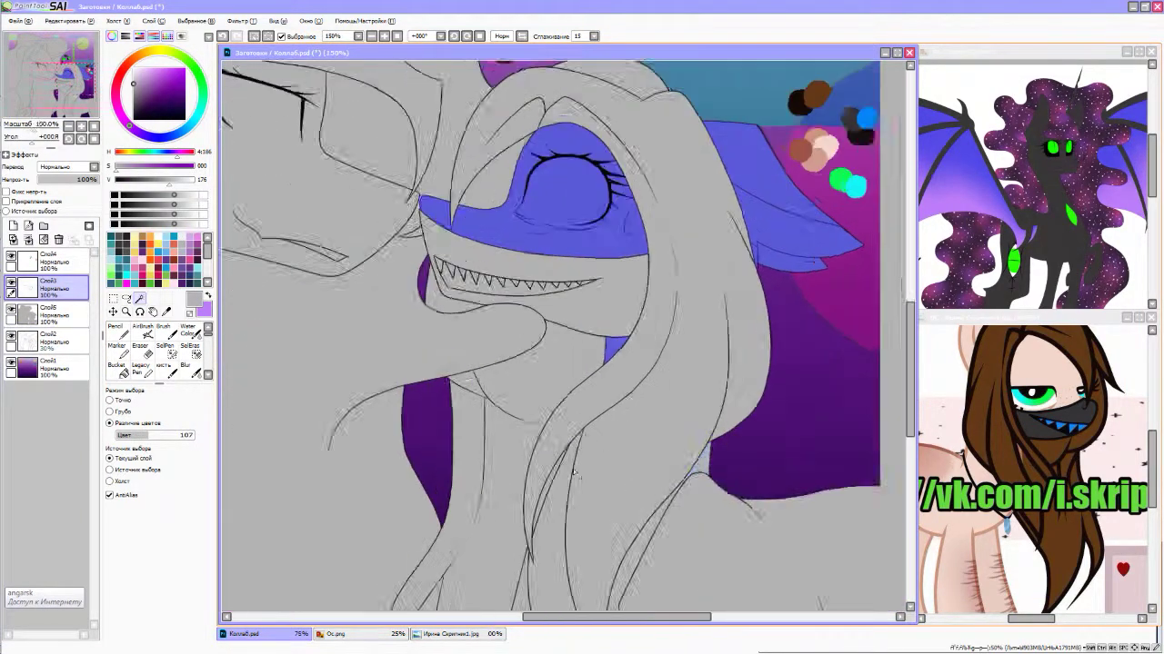
- Paint the small pony's selected face, ear, neck and body pale pink with the Pencil at size 80
{"action": "left_click", "coordinate": [50, 314]}
{"action": "left_click", "coordinate": [154, 357]}
{"action": "left_click", "coordinate": [115, 332]}
{"action": "scroll", "coordinate": [477, 123], "scroll_direction": "up", "scroll_amount": 2}
{"action": "mouse_move", "coordinate": [400, 218]}
{"action": "left_mouse_down"}
{"action": "mouse_move", "coordinate": [498, 238]}
{"action": "mouse_move", "coordinate": [489, 148]}
{"action": "mouse_move", "coordinate": [482, 239]}
{"action": "mouse_move", "coordinate": [735, 244]}
{"action": "left_mouse_up"}
{"action": "scroll", "coordinate": [735, 244], "scroll_direction": "down", "scroll_amount": 2}
{"action": "scroll", "coordinate": [546, 409], "scroll_direction": "up", "scroll_amount": 1}
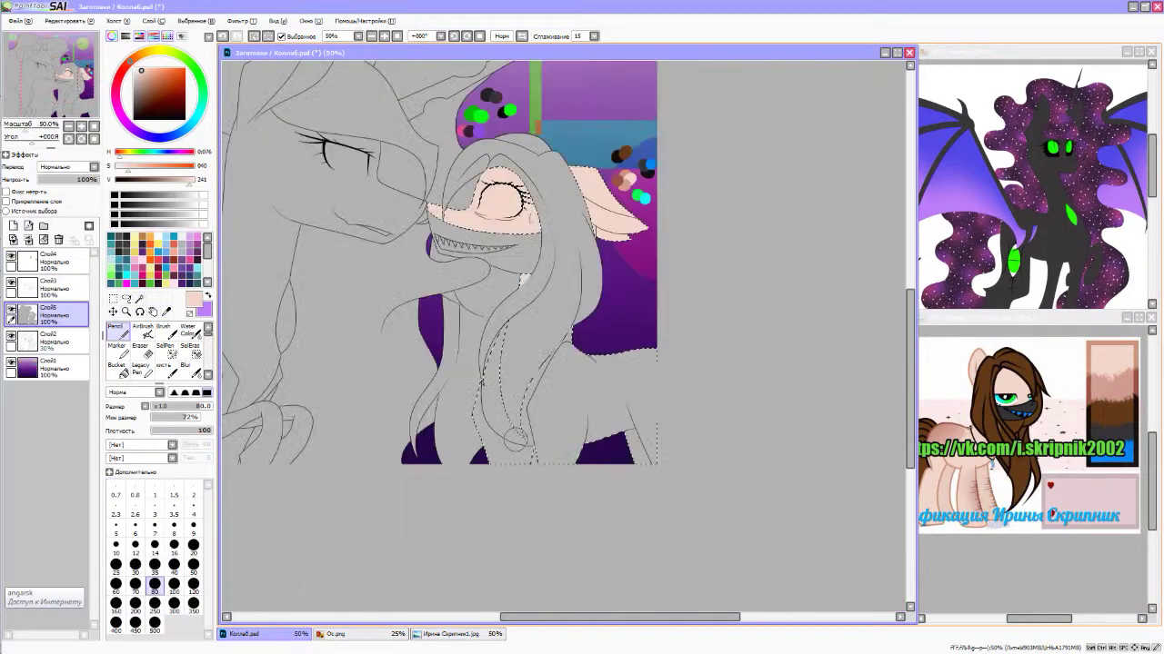
{"action": "left_click_drag", "start_coordinate": [472, 282], "coordinate": [486, 473]}
{"action": "mouse_move", "coordinate": [591, 273]}
{"action": "left_mouse_down"}
{"action": "mouse_move", "coordinate": [668, 376]}
{"action": "mouse_move", "coordinate": [754, 382]}
{"action": "left_mouse_up"}
- Clear the fill from the gap between the small pony's legs and paint its mask dark grey
{"action": "left_click", "coordinate": [50, 287]}
{"action": "left_click", "coordinate": [165, 311]}
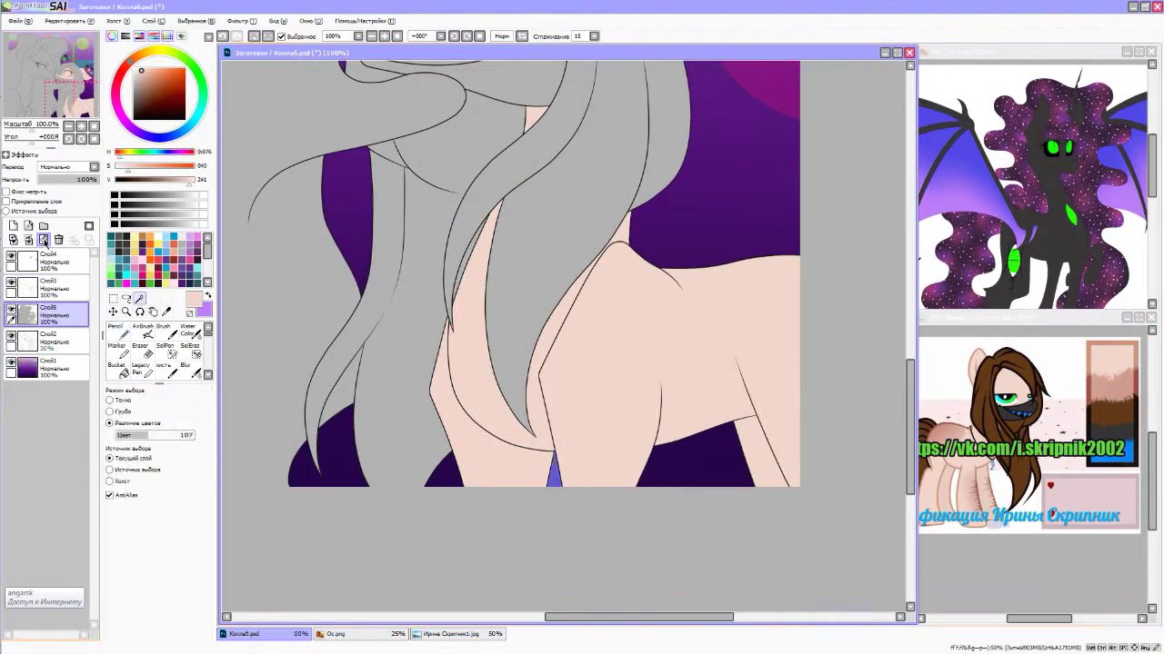
{"action": "scroll", "coordinate": [545, 227], "scroll_direction": "up", "scroll_amount": 2}
{"action": "scroll", "coordinate": [546, 273], "scroll_direction": "down", "scroll_amount": 2}
{"action": "key", "text": "n"}
{"action": "left_click_drag", "start_coordinate": [273, 391], "coordinate": [481, 455]}
- Select all sections of the small pony's hair from the line art and paint them brown on the colour layer
{"action": "left_click", "coordinate": [50, 288]}
{"action": "left_click", "coordinate": [139, 298]}
{"action": "scroll", "coordinate": [493, 416], "scroll_direction": "down", "scroll_amount": 1}
{"action": "left_click", "coordinate": [494, 416]}
{"action": "scroll", "coordinate": [494, 416], "scroll_direction": "up", "scroll_amount": 1}
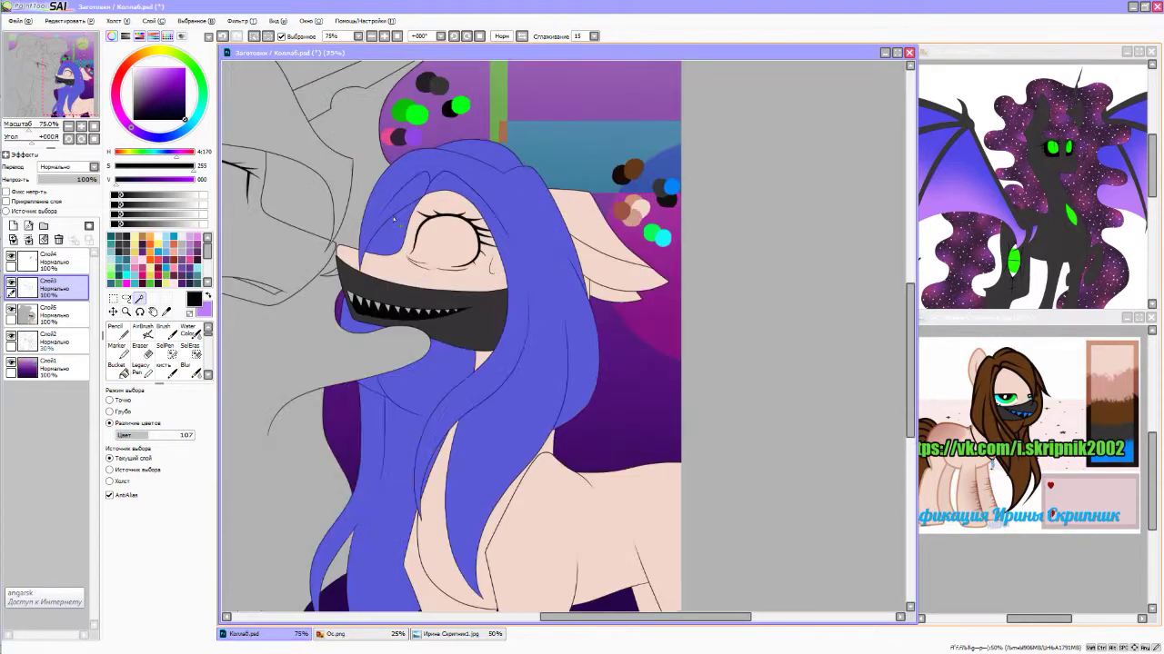
{"action": "left_click", "coordinate": [50, 314]}
{"action": "key", "text": "n"}
{"action": "mouse_move", "coordinate": [382, 182]}
{"action": "left_mouse_down"}
{"action": "mouse_move", "coordinate": [536, 173]}
{"action": "mouse_move", "coordinate": [582, 382]}
{"action": "mouse_move", "coordinate": [509, 545]}
{"action": "left_mouse_up"}
{"action": "scroll", "coordinate": [509, 546], "scroll_direction": "down", "scroll_amount": 1}
{"action": "left_click_drag", "start_coordinate": [400, 581], "coordinate": [355, 653]}
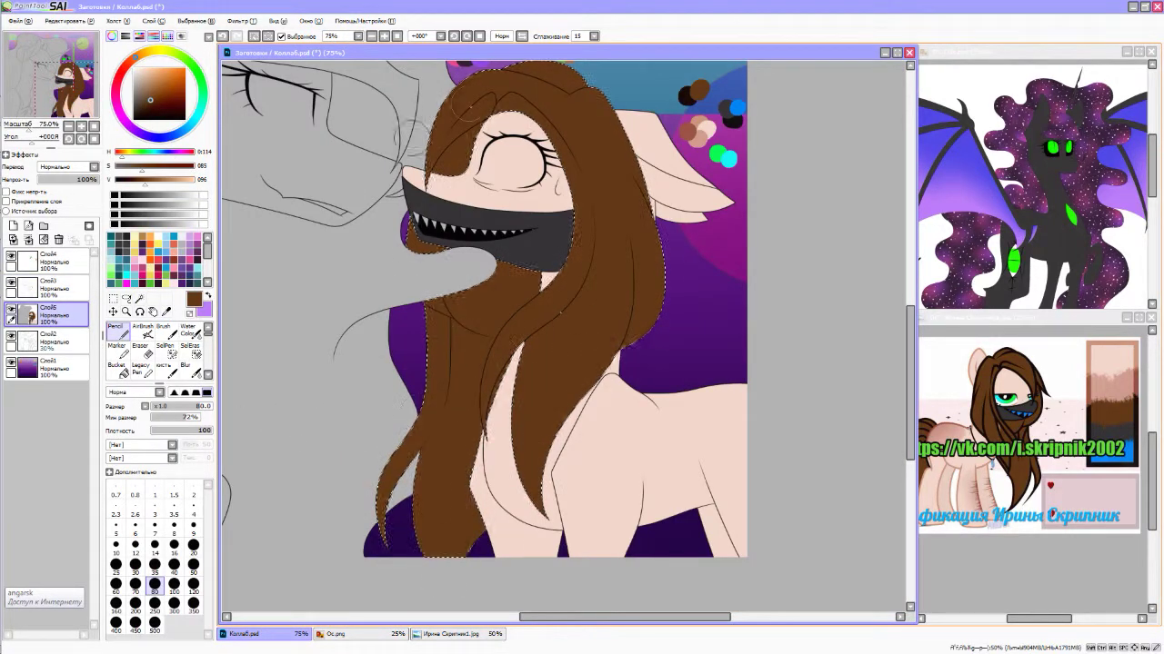
- Select the teeth on the small pony's mask and paint them bright blue
{"action": "left_click", "coordinate": [50, 287]}
{"action": "left_click", "coordinate": [139, 298]}
{"action": "scroll", "coordinate": [418, 216], "scroll_direction": "up", "scroll_amount": 3}
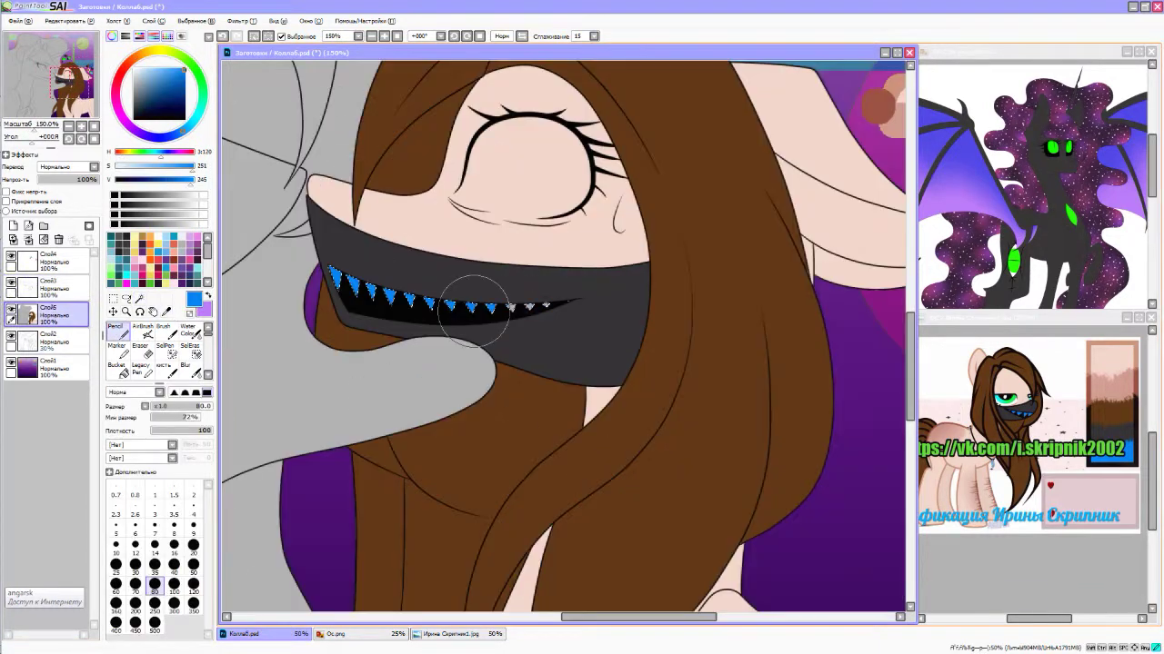
{"action": "scroll", "coordinate": [487, 278], "scroll_direction": "down", "scroll_amount": 2}
- Paint the large pony's mane dark purple with the Pencil at size 250
{"action": "scroll", "coordinate": [517, 230], "scroll_direction": "up", "scroll_amount": 1}
{"action": "scroll", "coordinate": [592, 305], "scroll_direction": "up", "scroll_amount": 1}
{"action": "mouse_move", "coordinate": [263, 228]}
{"action": "left_mouse_down"}
{"action": "mouse_move", "coordinate": [391, 191]}
{"action": "mouse_move", "coordinate": [430, 154]}
{"action": "left_mouse_up"}
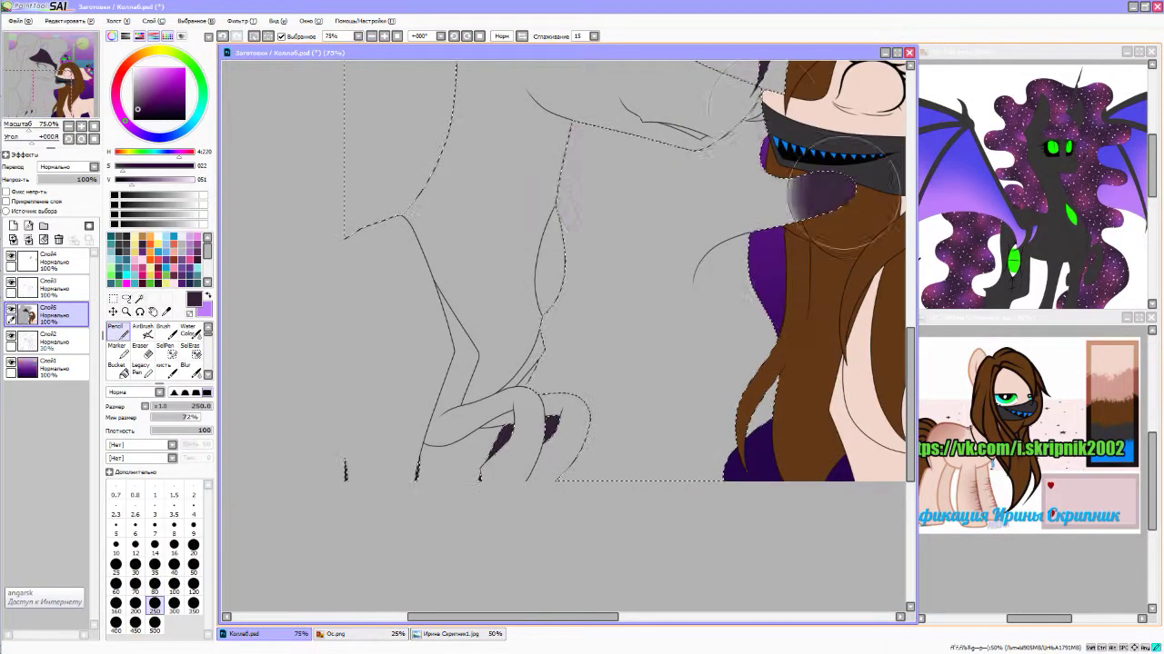
{"action": "mouse_move", "coordinate": [709, 127]}
{"action": "left_mouse_down"}
{"action": "mouse_move", "coordinate": [558, 208]}
{"action": "mouse_move", "coordinate": [698, 282]}
{"action": "left_mouse_up"}
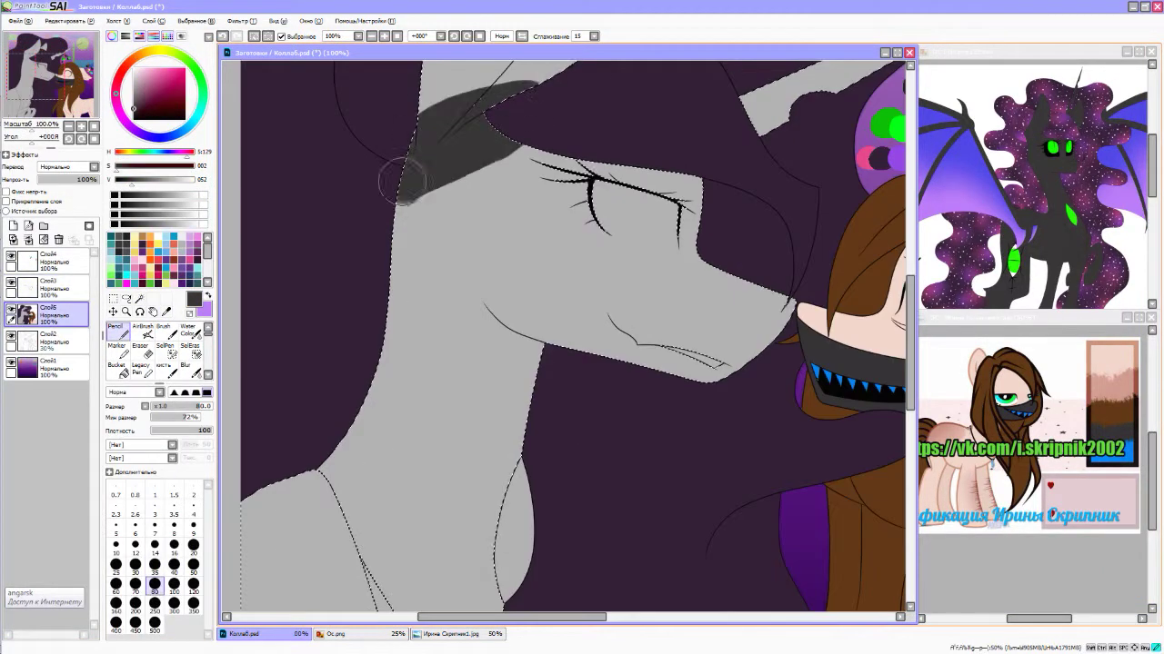
- Paint the large pony's head, neck, chest, ears and horn dark grey with the Pencil at size 80
{"action": "mouse_move", "coordinate": [397, 176]}
{"action": "left_mouse_down"}
{"action": "mouse_move", "coordinate": [346, 287]}
{"action": "mouse_move", "coordinate": [682, 363]}
{"action": "left_mouse_up"}
{"action": "left_click_drag", "start_coordinate": [563, 363], "coordinate": [364, 482]}
{"action": "mouse_move", "coordinate": [545, 455]}
{"action": "left_mouse_down"}
{"action": "mouse_move", "coordinate": [573, 277]}
{"action": "mouse_move", "coordinate": [409, 545]}
{"action": "left_mouse_up"}
{"action": "left_click_drag", "start_coordinate": [409, 300], "coordinate": [348, 488]}
{"action": "key", "text": "ctrl+minus"}
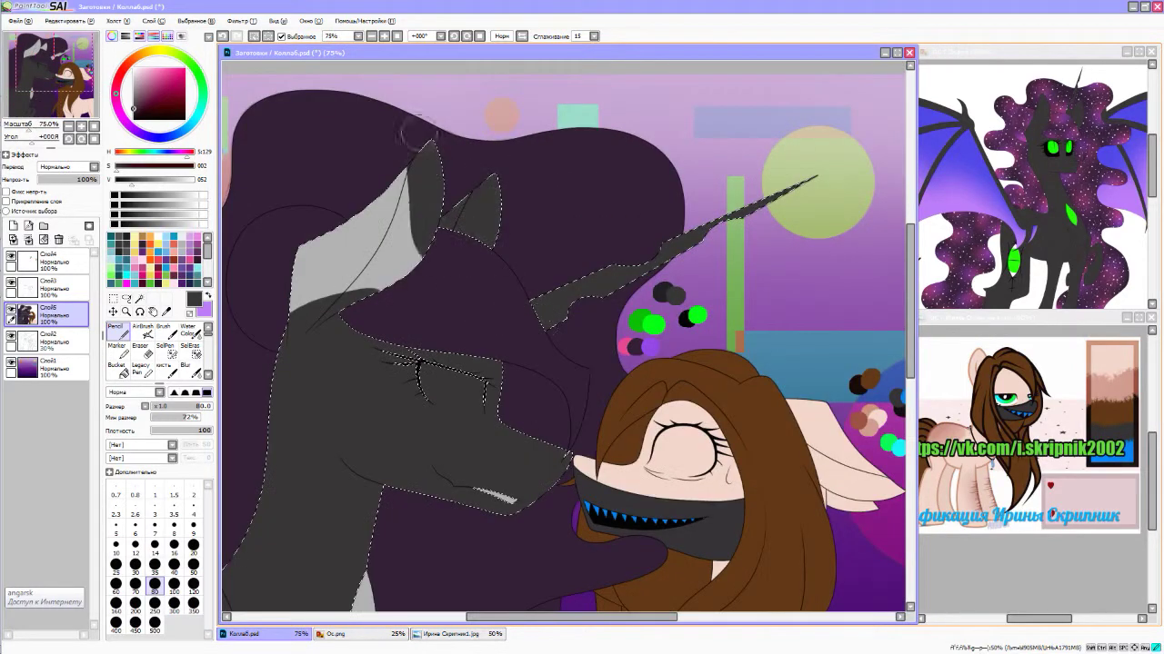
{"action": "left_click_drag", "start_coordinate": [420, 144], "coordinate": [300, 300]}
- Touch up leftover gaps in the large pony's dark purple mane along the line art using small Pencil sizes
{"action": "scroll", "coordinate": [421, 163], "scroll_direction": "up", "scroll_amount": 5}
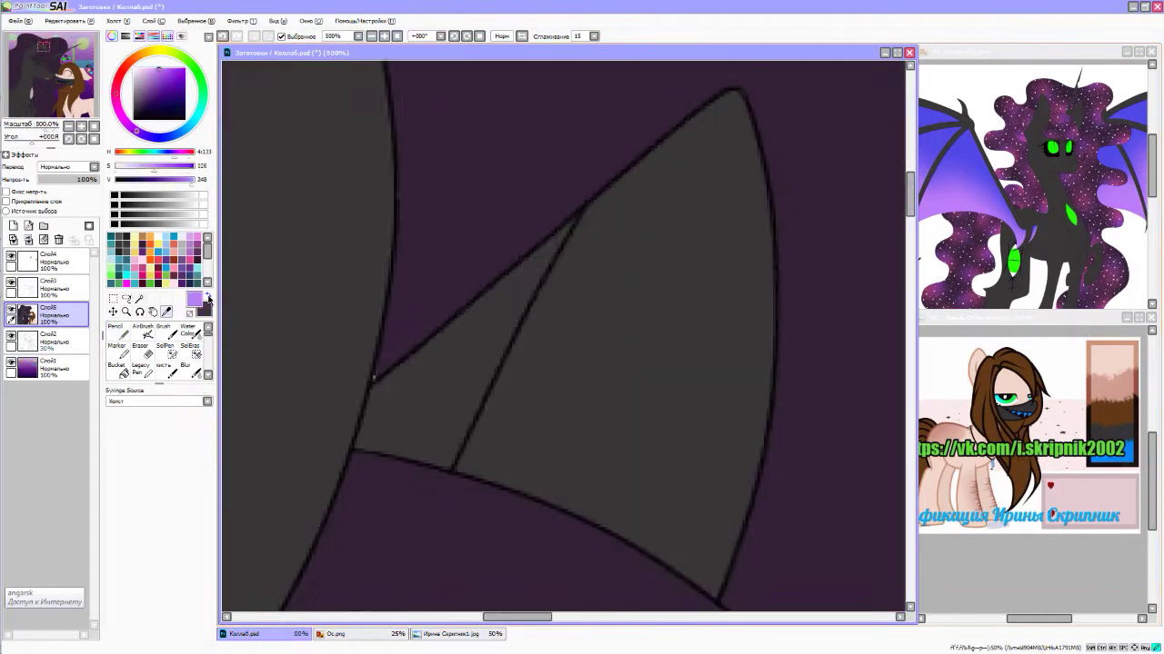
{"action": "left_click", "coordinate": [373, 377], "text": "alt"}
{"action": "scroll", "coordinate": [454, 346], "scroll_direction": "up", "scroll_amount": 5}
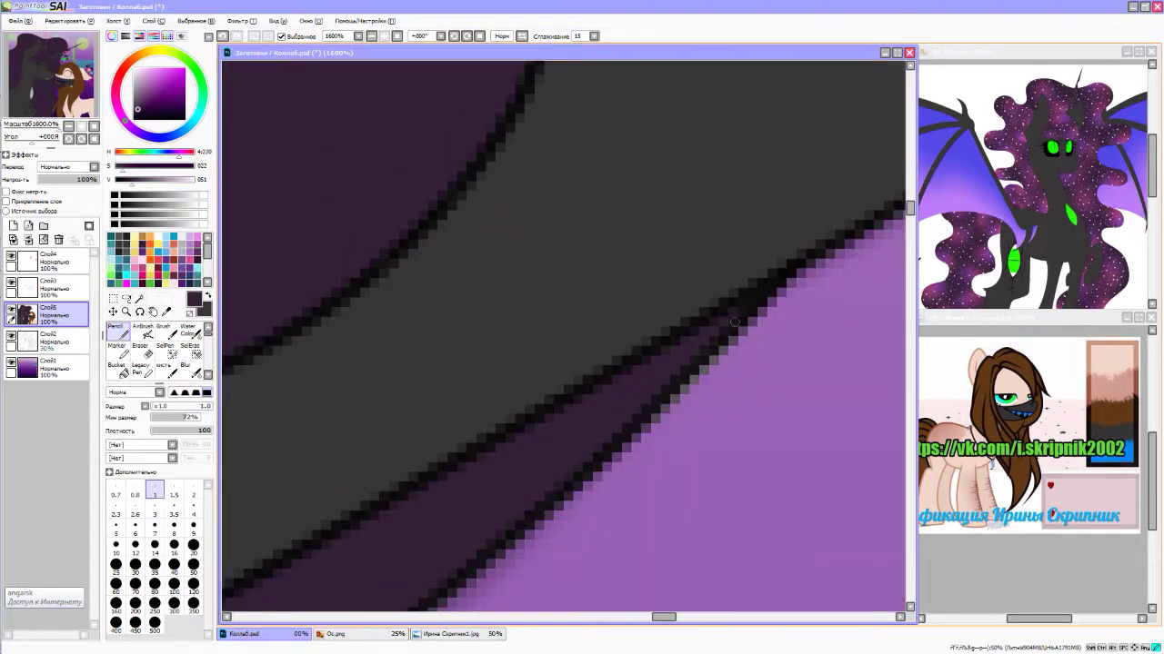
{"action": "scroll", "coordinate": [640, 523], "scroll_direction": "down", "scroll_amount": 4}
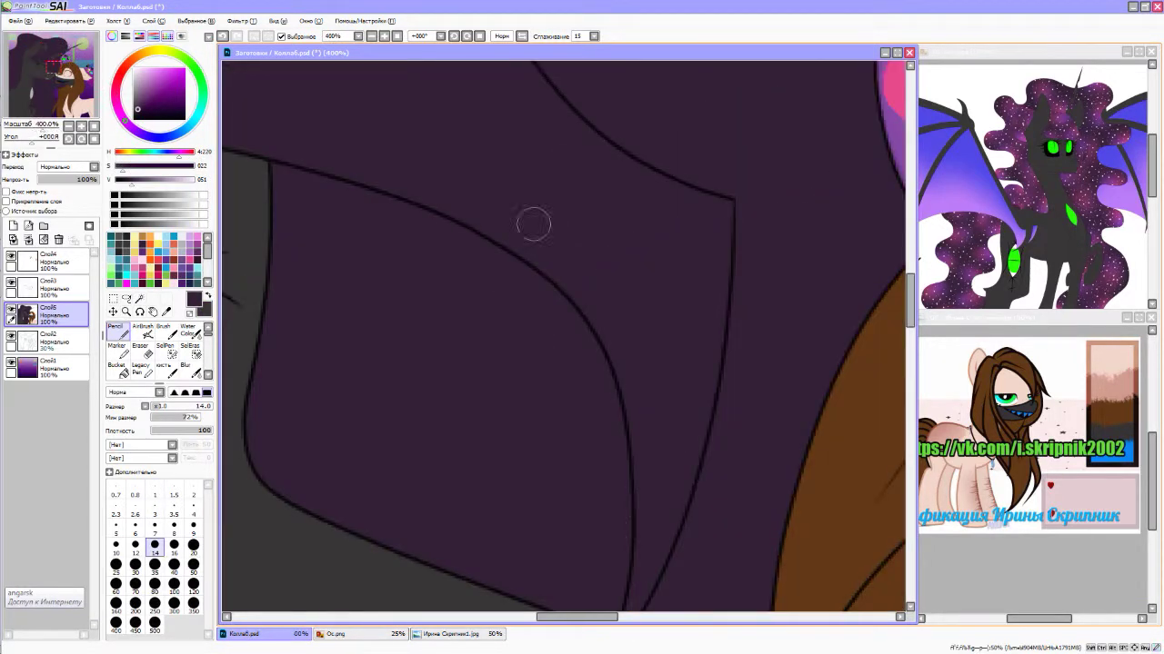
{"action": "scroll", "coordinate": [397, 369], "scroll_direction": "up", "scroll_amount": 3}
{"action": "scroll", "coordinate": [397, 369], "scroll_direction": "down", "scroll_amount": 3}
{"action": "left_click", "coordinate": [115, 495]}
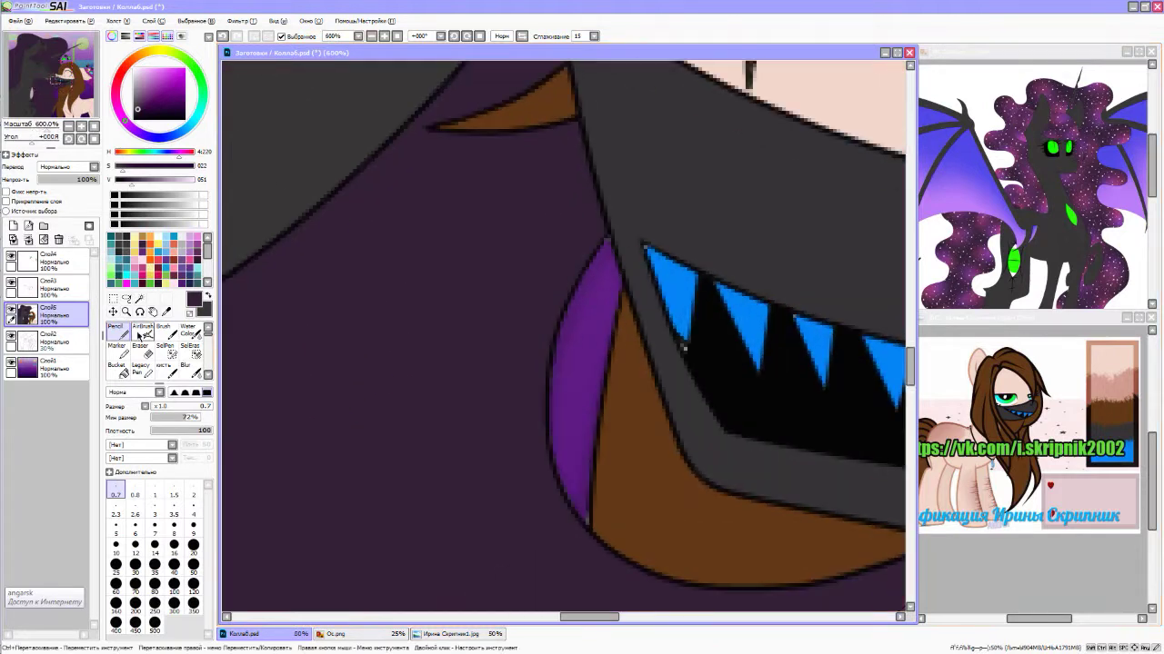
- Select the empty background to check the fill, and touch up the horn's tip in dark grey with the Pencil at size 1
{"action": "key", "text": "w"}
{"action": "scroll", "coordinate": [532, 346], "scroll_direction": "down", "scroll_amount": 5}
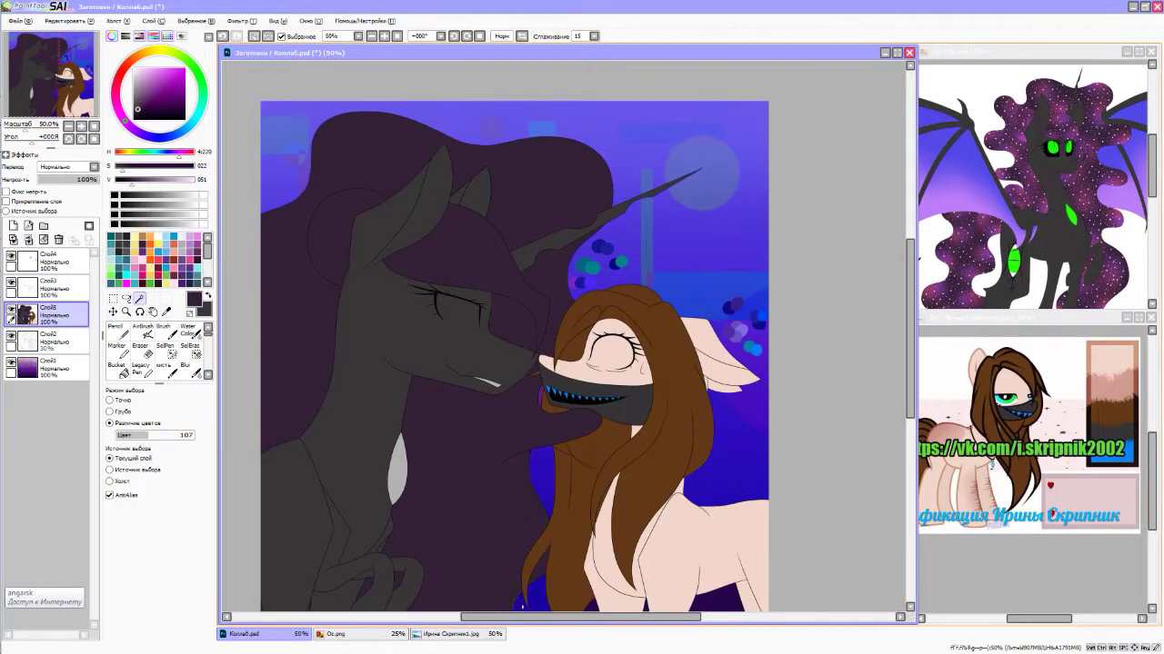
{"action": "scroll", "coordinate": [491, 300], "scroll_direction": "down", "scroll_amount": 1}
{"action": "scroll", "coordinate": [591, 182], "scroll_direction": "up", "scroll_amount": 8}
{"action": "key", "text": "n"}
{"action": "scroll", "coordinate": [591, 182], "scroll_direction": "down", "scroll_amount": 7}
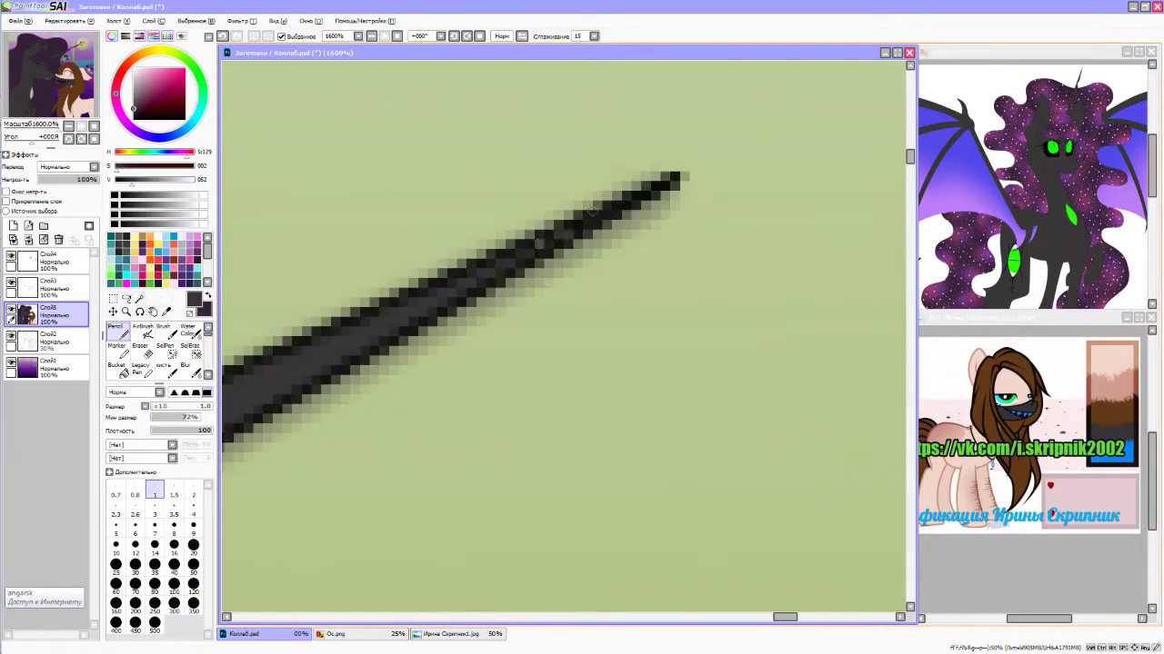
- Enlarge the Pencil to size 3 and touch up the dark grey around the large pony's eyelashes
{"action": "scroll", "coordinate": [324, 247], "scroll_direction": "up", "scroll_amount": 6}
{"action": "key", "text": "bracketright"}
{"action": "key", "text": "bracketright"}
{"action": "key", "text": "bracketright"}
{"action": "key", "text": "bracketright"}
{"action": "key", "text": "bracketright"}
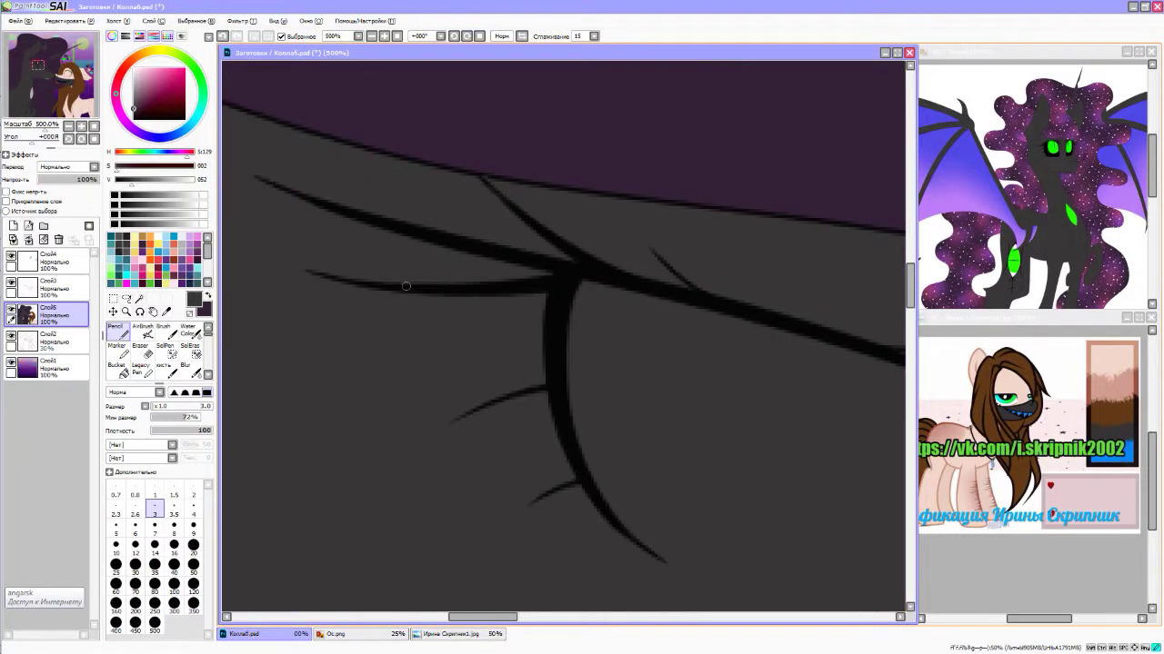
- Paint the teeth in the large pony's mouth white
{"action": "scroll", "coordinate": [714, 356], "scroll_direction": "right", "scroll_amount": 2}
{"action": "scroll", "coordinate": [609, 282], "scroll_direction": "down", "scroll_amount": 3}
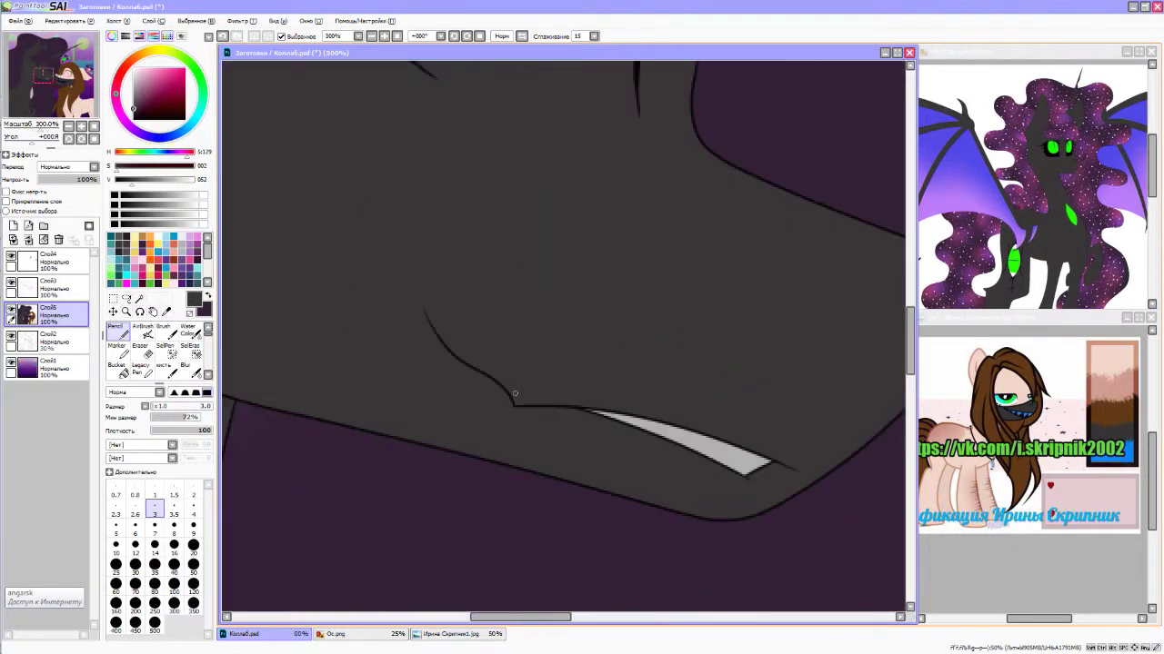
{"action": "left_click_drag", "start_coordinate": [314, 375], "coordinate": [563, 473]}
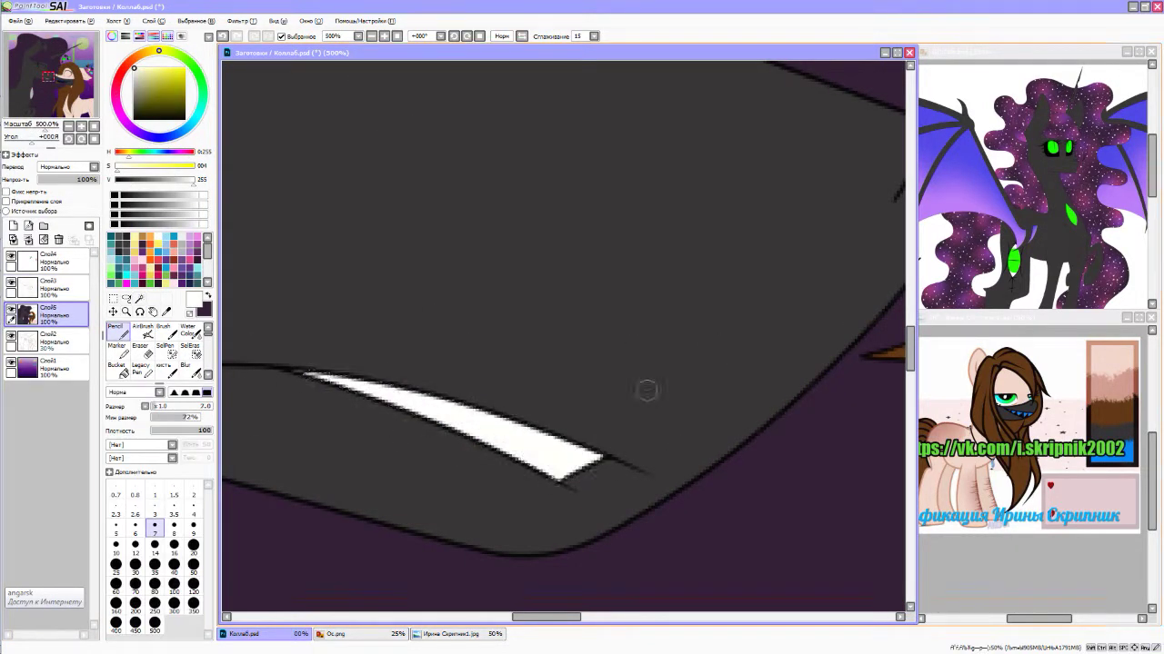
- Touch up the large pony's dark grey legs and the dark purple gaps between them with the Pencil at sizes 7 and 1
{"action": "left_click", "coordinate": [647, 391], "text": "alt"}
{"action": "scroll", "coordinate": [546, 364], "scroll_direction": "down", "scroll_amount": 5}
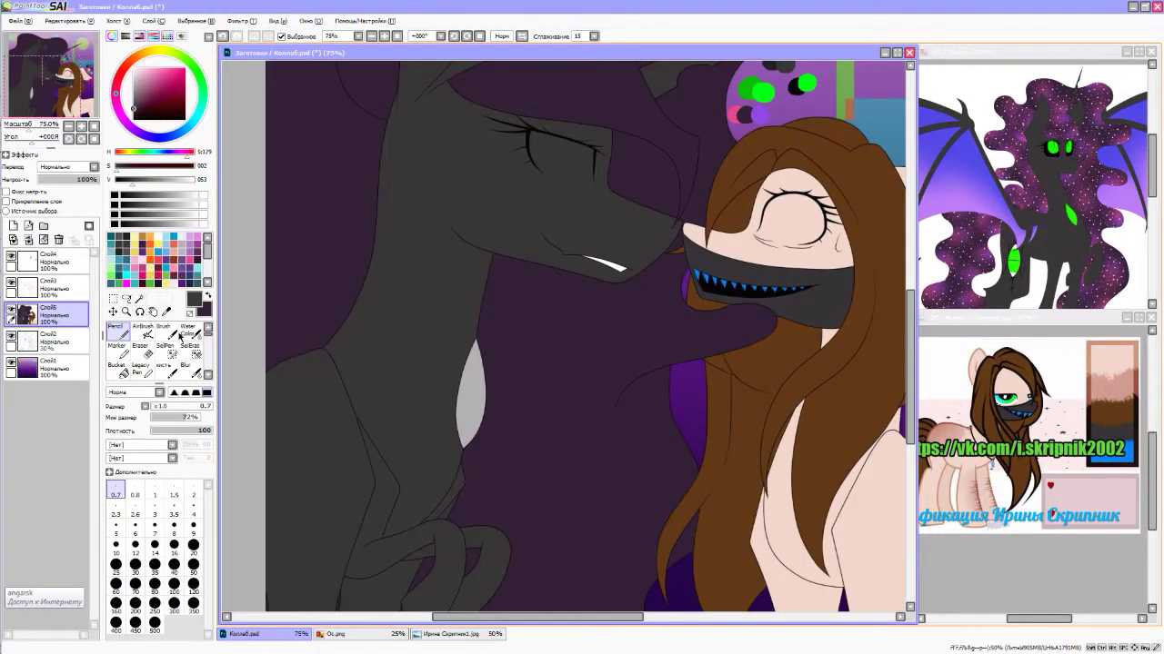
{"action": "scroll", "coordinate": [532, 371], "scroll_direction": "up", "scroll_amount": 5}
{"action": "scroll", "coordinate": [561, 384], "scroll_direction": "down", "scroll_amount": 2}
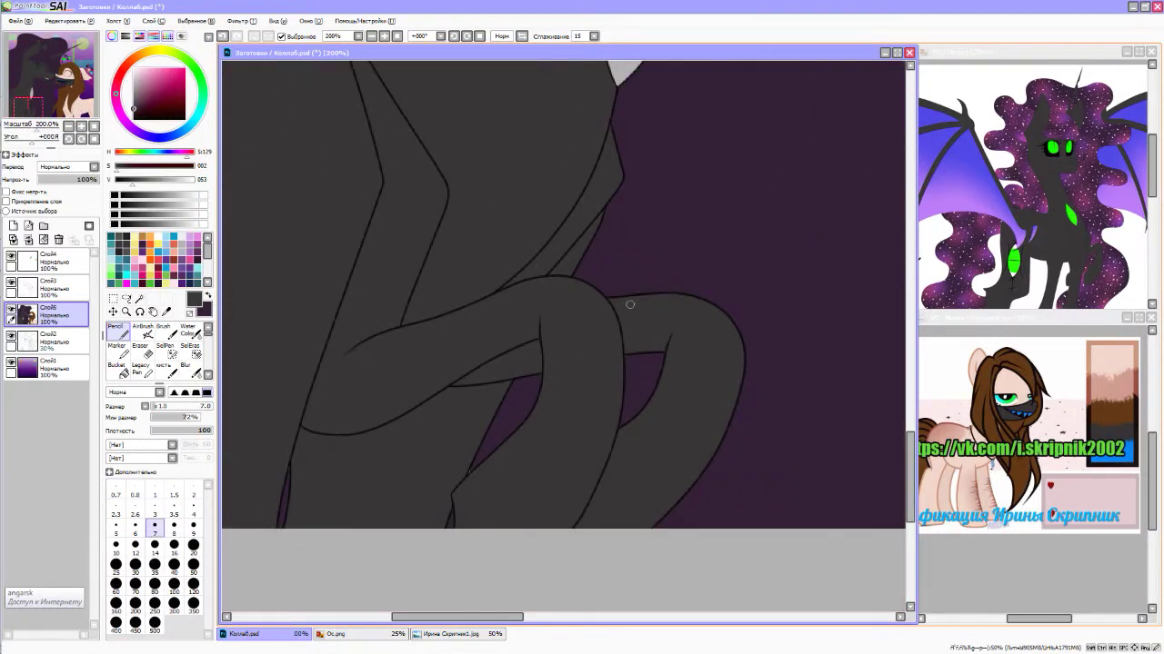
{"action": "left_click", "coordinate": [154, 494]}
{"action": "scroll", "coordinate": [455, 318], "scroll_direction": "up", "scroll_amount": 4}
{"action": "scroll", "coordinate": [337, 378], "scroll_direction": "down", "scroll_amount": 3}
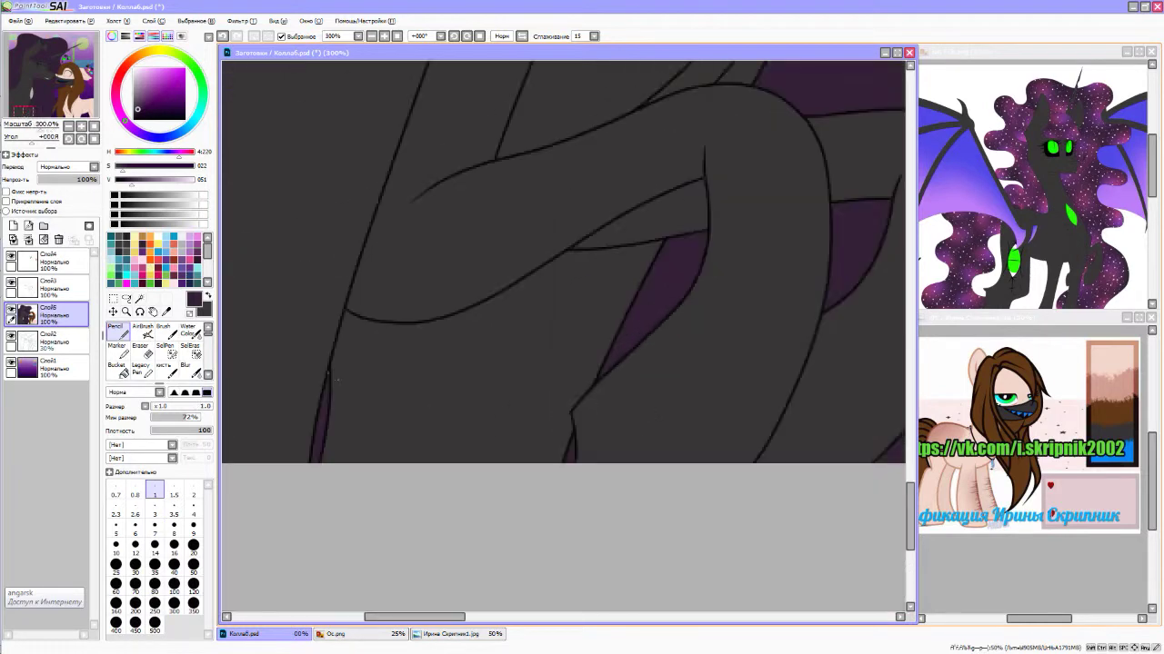
{"action": "scroll", "coordinate": [337, 378], "scroll_direction": "up", "scroll_amount": 2}
{"action": "scroll", "coordinate": [545, 363], "scroll_direction": "down", "scroll_amount": 5}
{"action": "scroll", "coordinate": [509, 273], "scroll_direction": "up", "scroll_amount": 3}
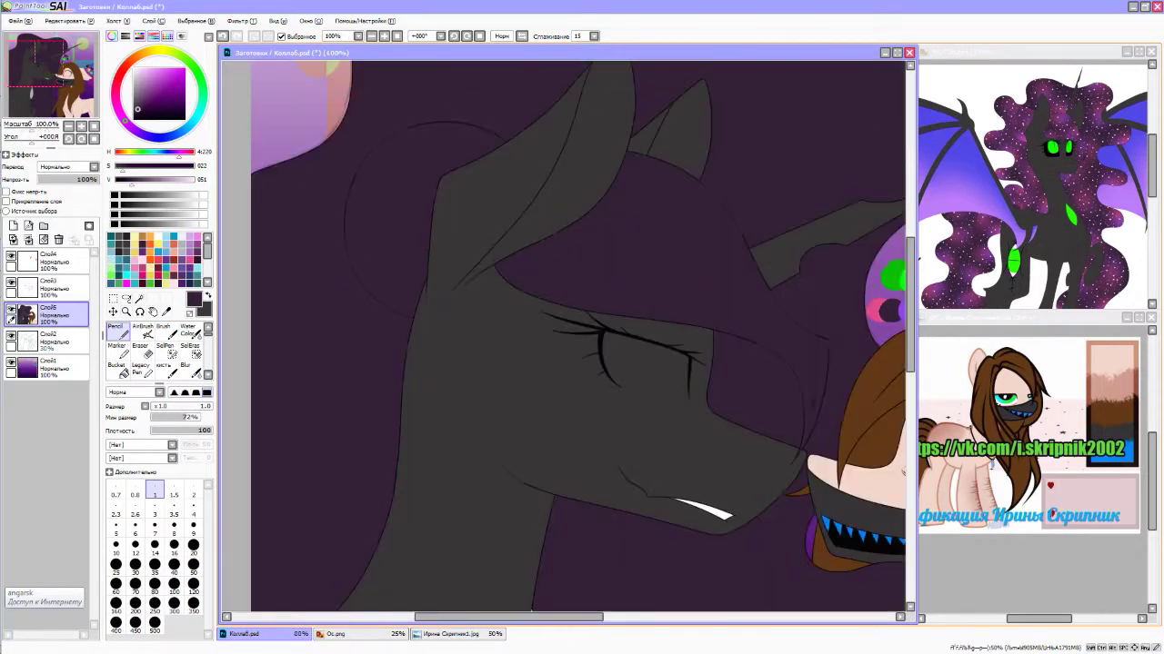
- Clean up the mask's blue teeth and the black mouth edges around them with the Pencil at size 1
{"action": "scroll", "coordinate": [691, 509], "scroll_direction": "up", "scroll_amount": 8}
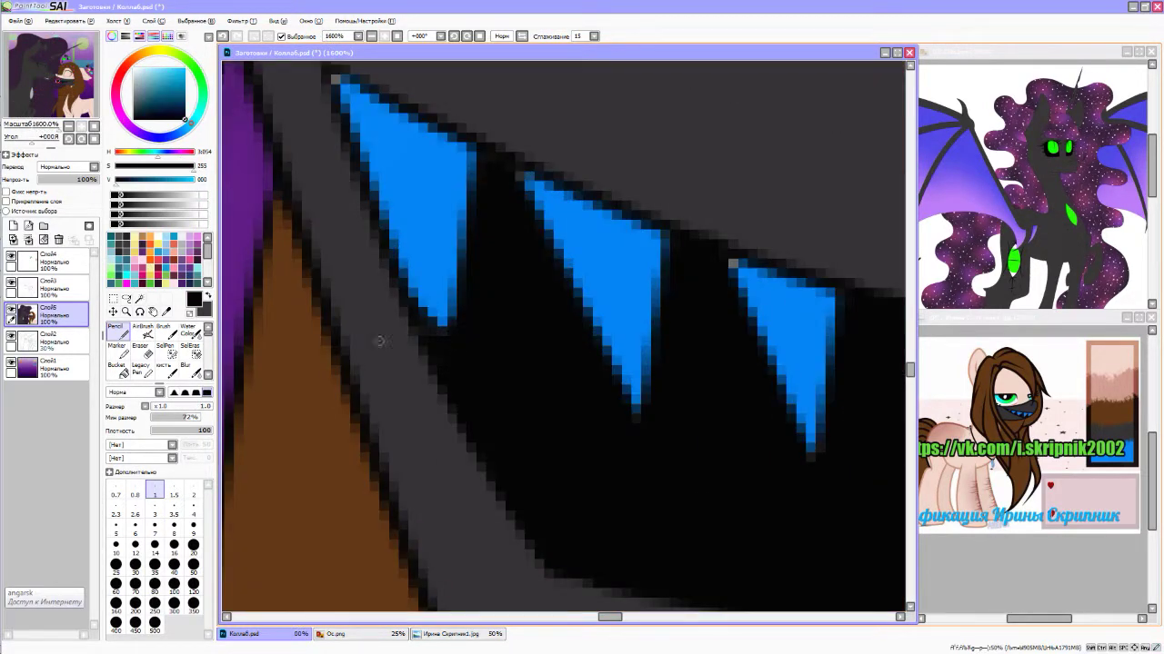
{"action": "double_click", "coordinate": [116, 329]}
{"action": "key", "text": "Escape"}
{"action": "scroll", "coordinate": [682, 344], "scroll_direction": "down", "scroll_amount": 3}
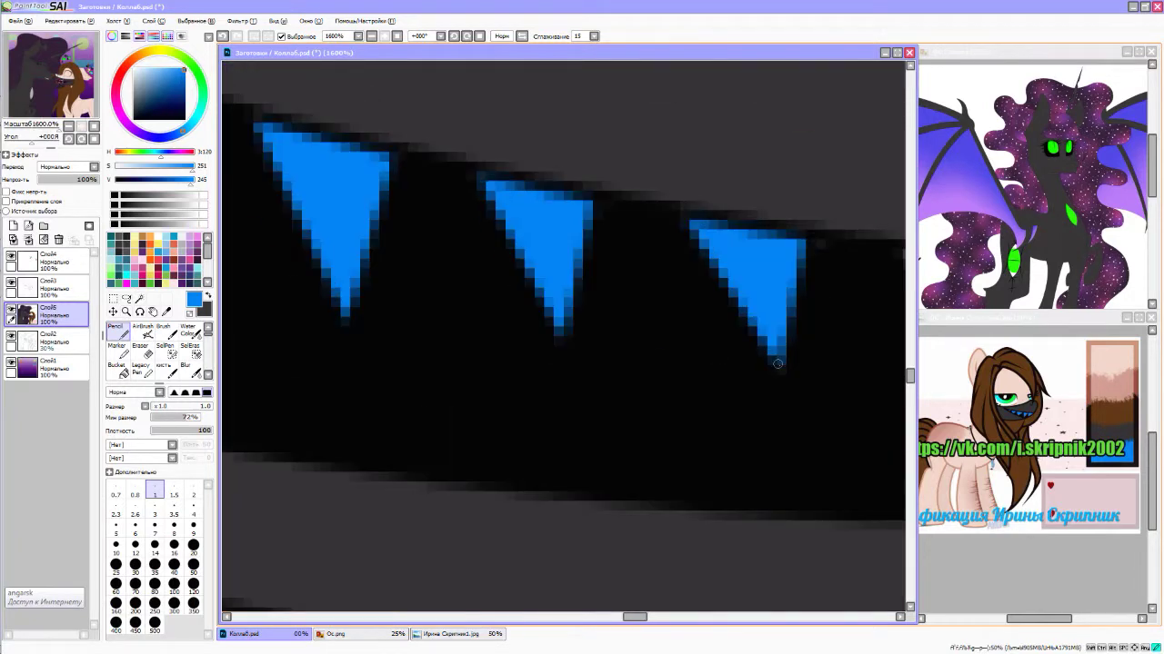
{"action": "scroll", "coordinate": [682, 344], "scroll_direction": "up", "scroll_amount": 2}
{"action": "scroll", "coordinate": [828, 323], "scroll_direction": "down", "scroll_amount": 1}
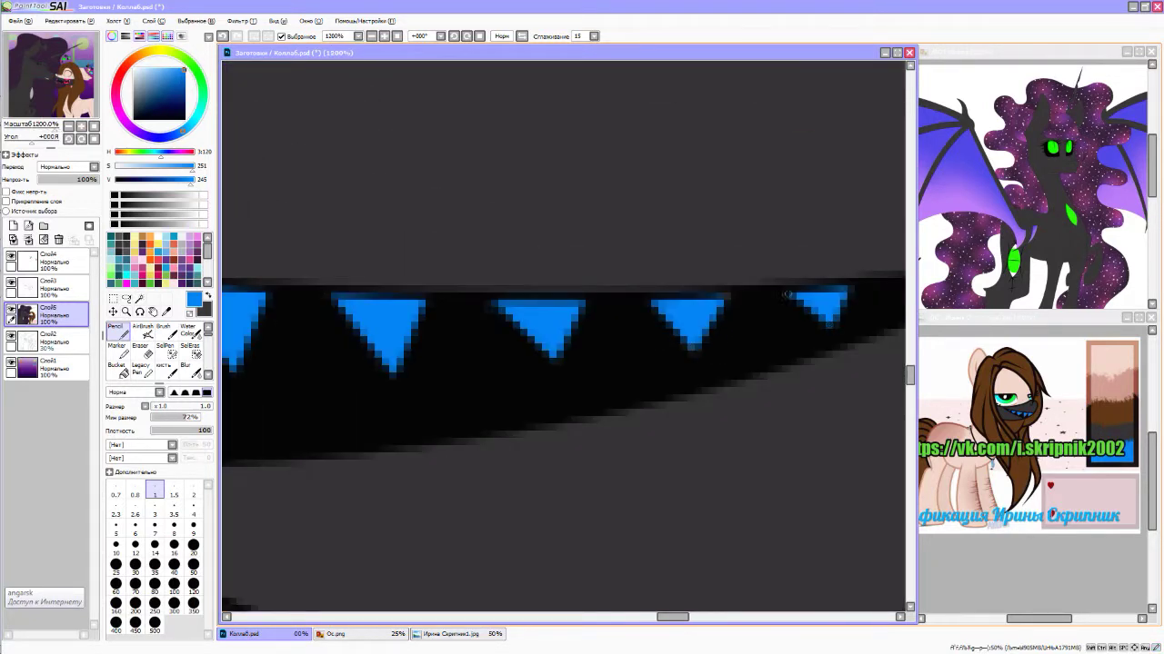
{"action": "scroll", "coordinate": [745, 296], "scroll_direction": "down", "scroll_amount": 8}
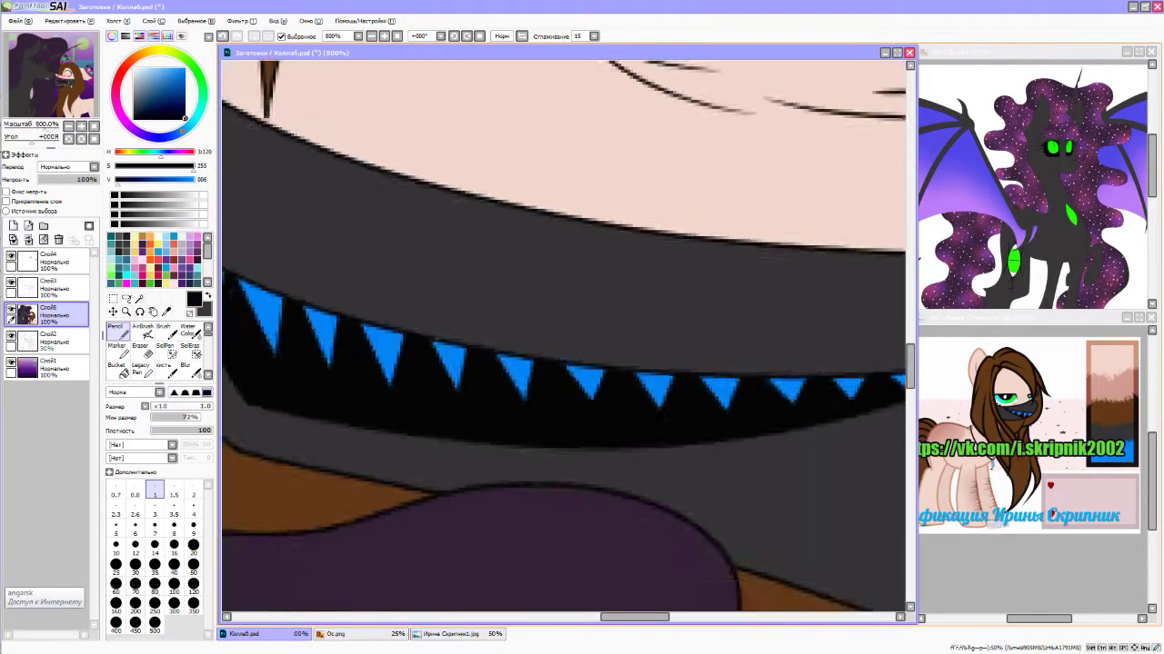
{"action": "scroll", "coordinate": [525, 552], "scroll_direction": "down", "scroll_amount": 2}
- Fill leftover gaps at the tips of the small pony's hair strands over its chest with the sampled brown
{"action": "scroll", "coordinate": [524, 551], "scroll_direction": "up", "scroll_amount": 9}
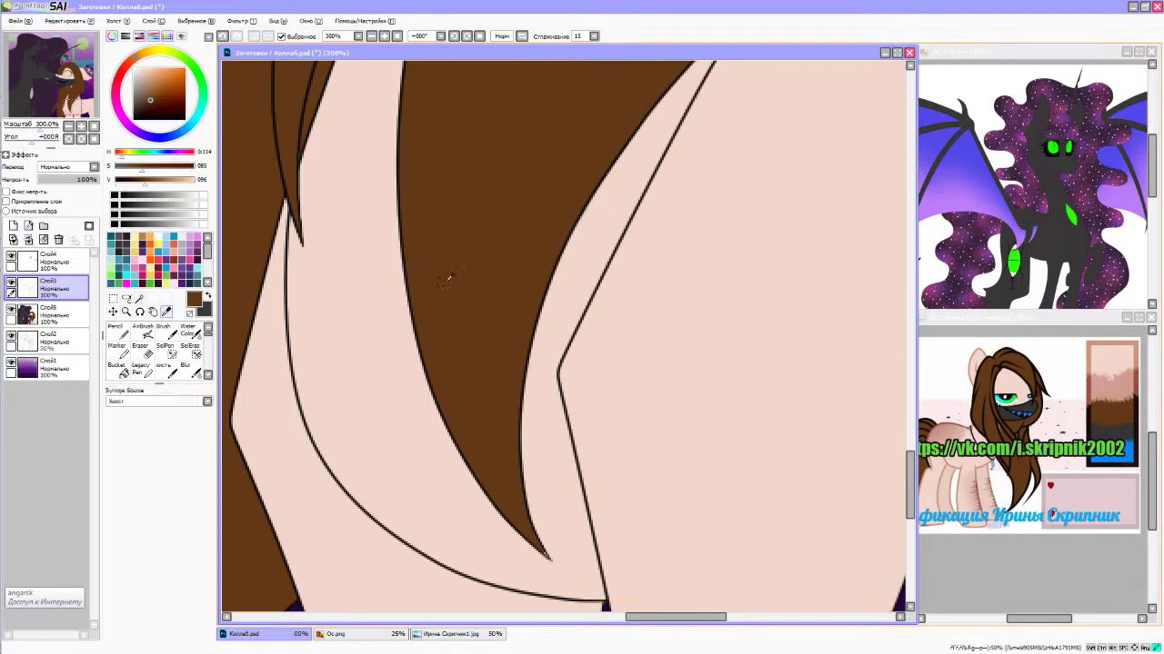
{"action": "scroll", "coordinate": [524, 552], "scroll_direction": "down", "scroll_amount": 3}
{"action": "scroll", "coordinate": [464, 338], "scroll_direction": "up", "scroll_amount": 2}
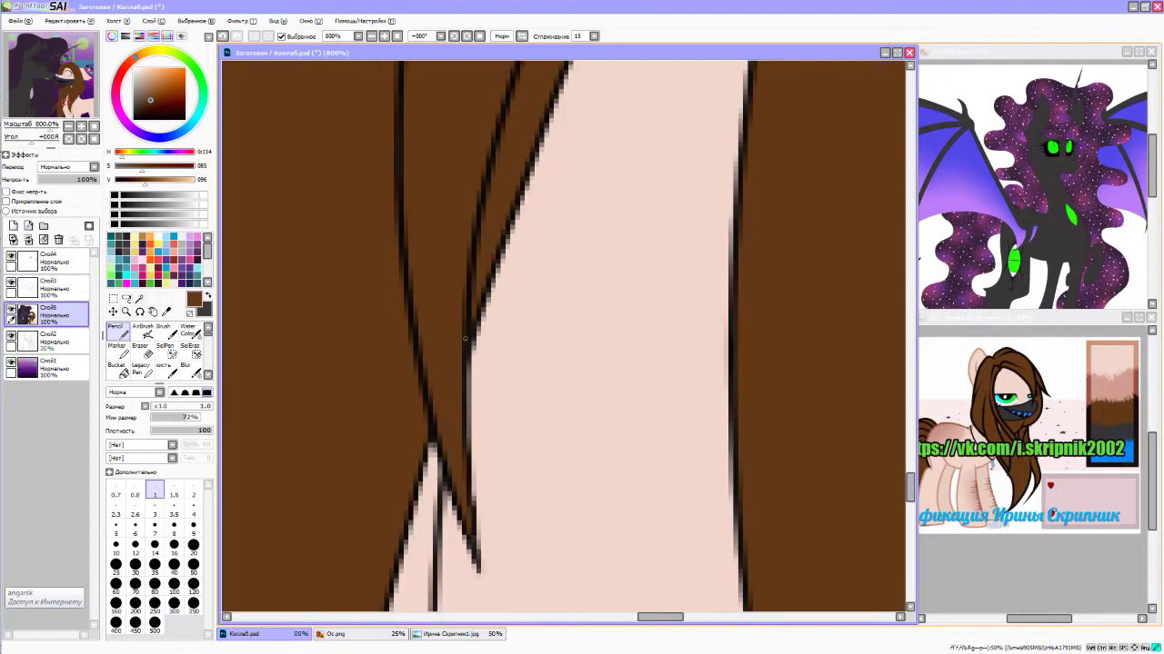
{"action": "scroll", "coordinate": [464, 338], "scroll_direction": "down", "scroll_amount": 3}
- Touch up the brown along the outer edge of the small pony's hair and its remaining strands with the Pencil at size 1
{"action": "scroll", "coordinate": [465, 338], "scroll_direction": "up", "scroll_amount": 3}
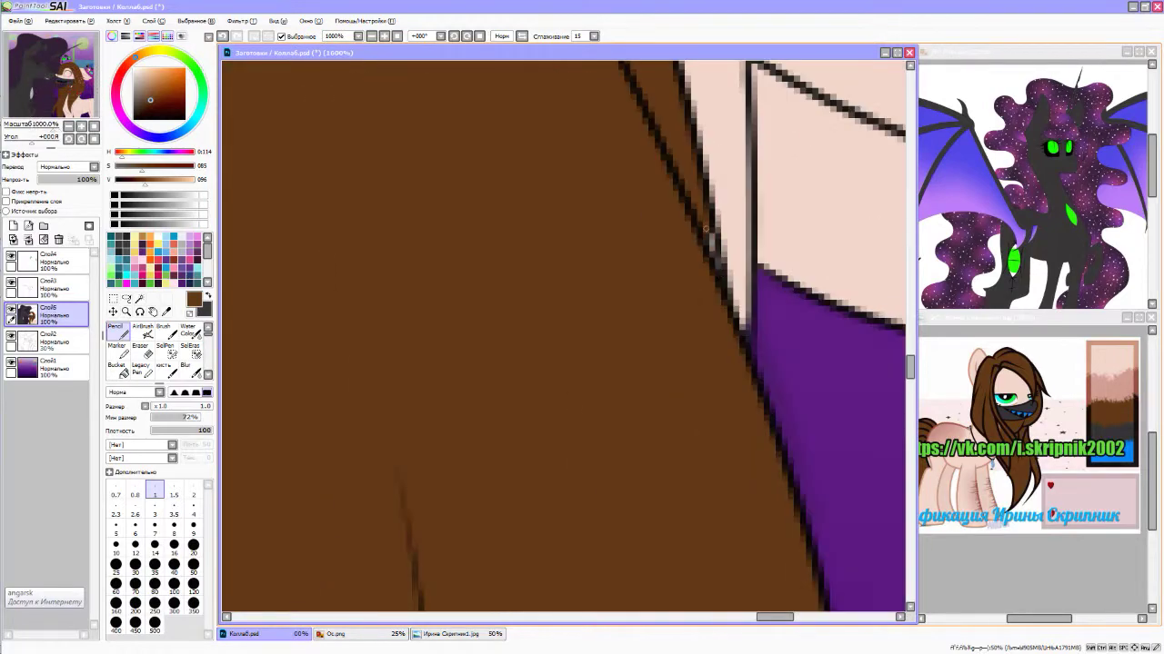
{"action": "scroll", "coordinate": [465, 338], "scroll_direction": "down", "scroll_amount": 3}
{"action": "scroll", "coordinate": [464, 338], "scroll_direction": "down", "scroll_amount": 2}
{"action": "scroll", "coordinate": [464, 338], "scroll_direction": "up", "scroll_amount": 3}
{"action": "scroll", "coordinate": [465, 338], "scroll_direction": "down", "scroll_amount": 3}
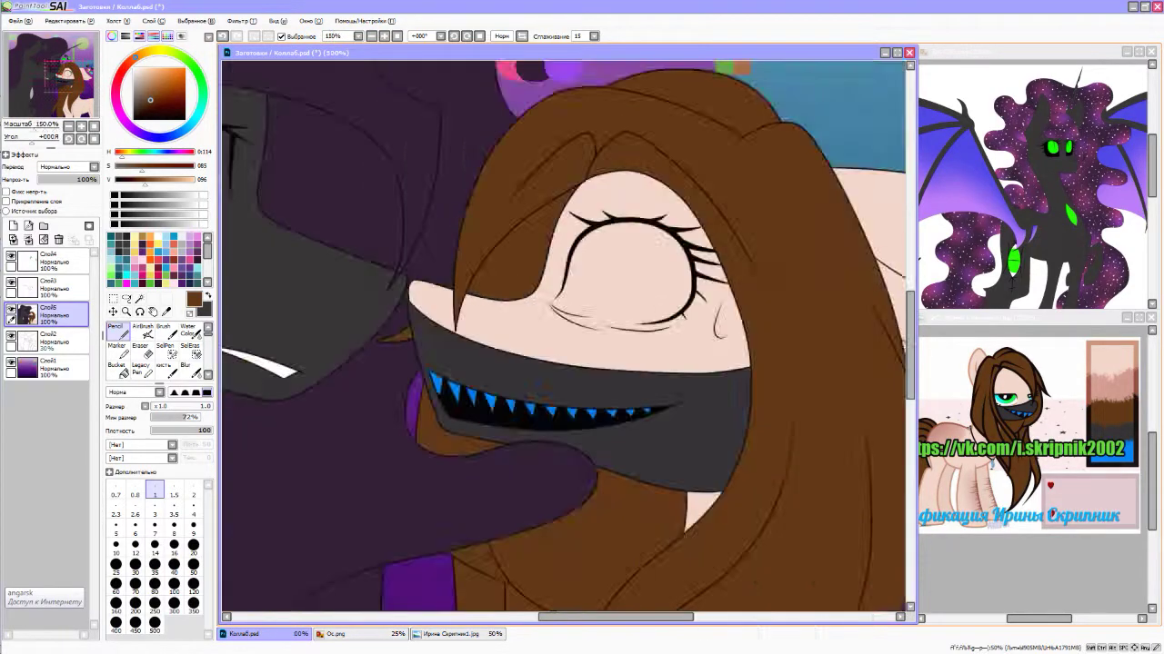
{"action": "scroll", "coordinate": [440, 563], "scroll_direction": "up", "scroll_amount": 8}
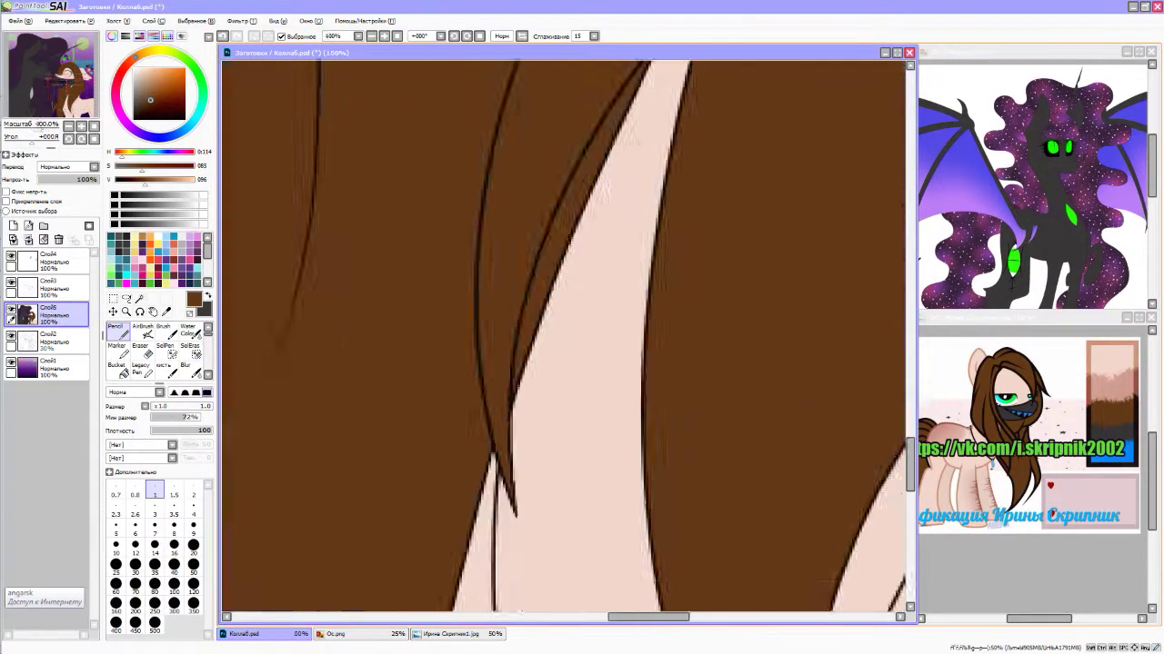
{"action": "scroll", "coordinate": [439, 563], "scroll_direction": "down", "scroll_amount": 3}
{"action": "scroll", "coordinate": [499, 333], "scroll_direction": "up", "scroll_amount": 3}
{"action": "scroll", "coordinate": [499, 333], "scroll_direction": "down", "scroll_amount": 2}
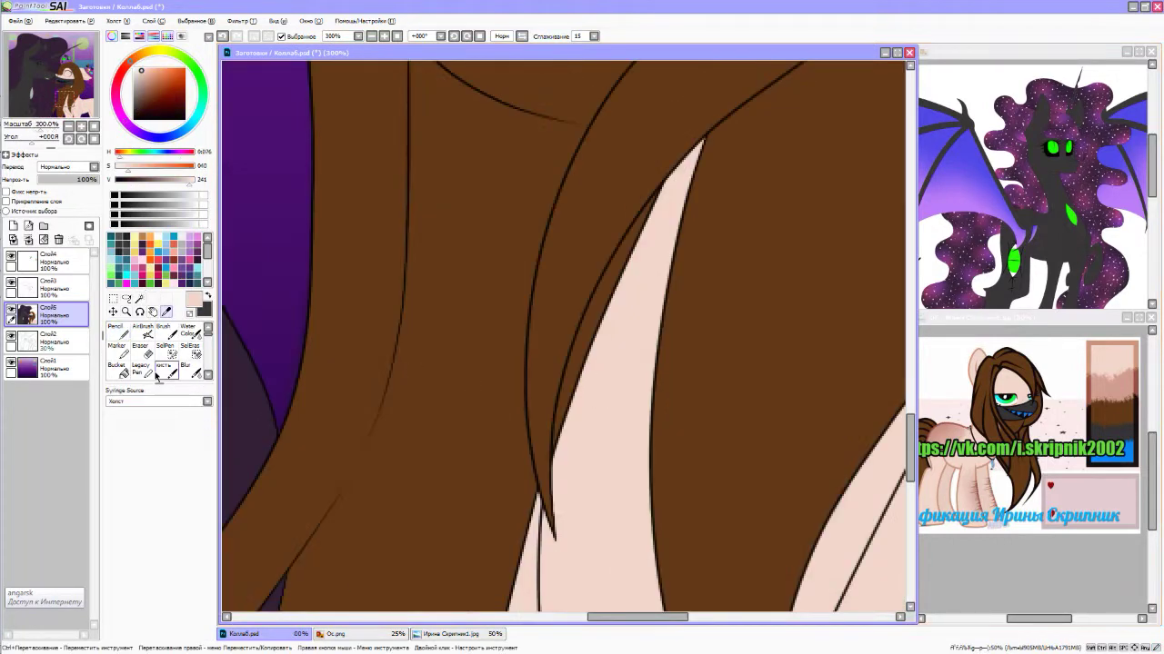
- Touch up the small pony's pale pink skin along its ear and face outlines with the Pencil at size 1
{"action": "scroll", "coordinate": [523, 491], "scroll_direction": "up", "scroll_amount": 3}
{"action": "scroll", "coordinate": [525, 505], "scroll_direction": "down", "scroll_amount": 6}
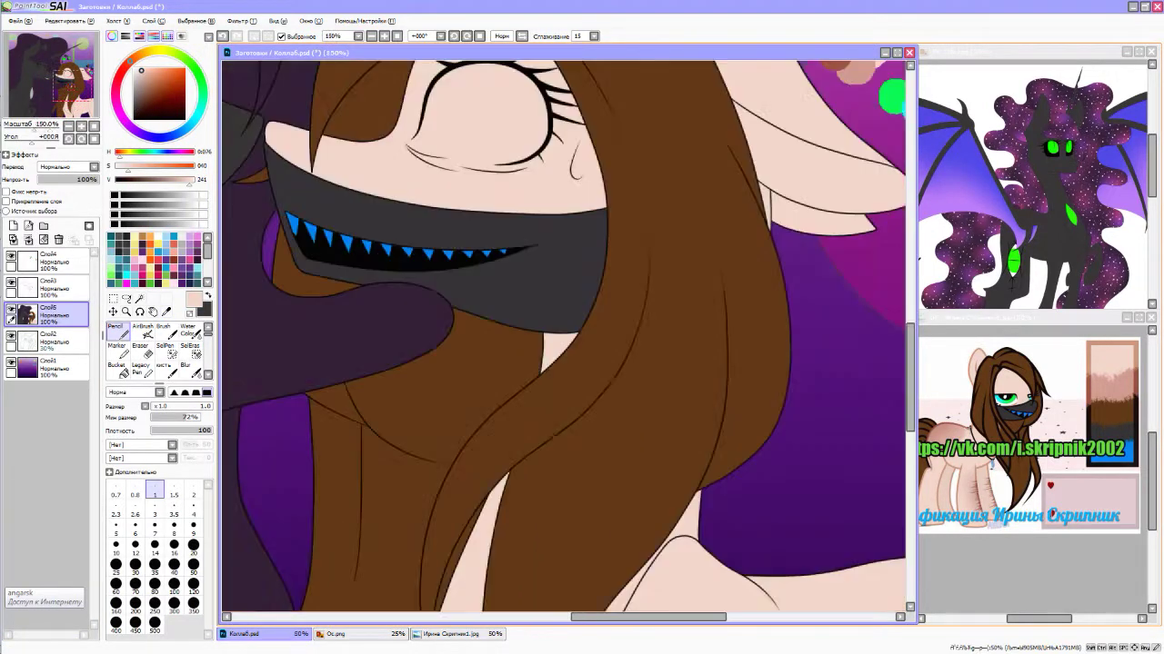
{"action": "scroll", "coordinate": [525, 505], "scroll_direction": "up", "scroll_amount": 4}
{"action": "scroll", "coordinate": [752, 397], "scroll_direction": "down", "scroll_amount": 2}
{"action": "scroll", "coordinate": [752, 398], "scroll_direction": "up", "scroll_amount": 5}
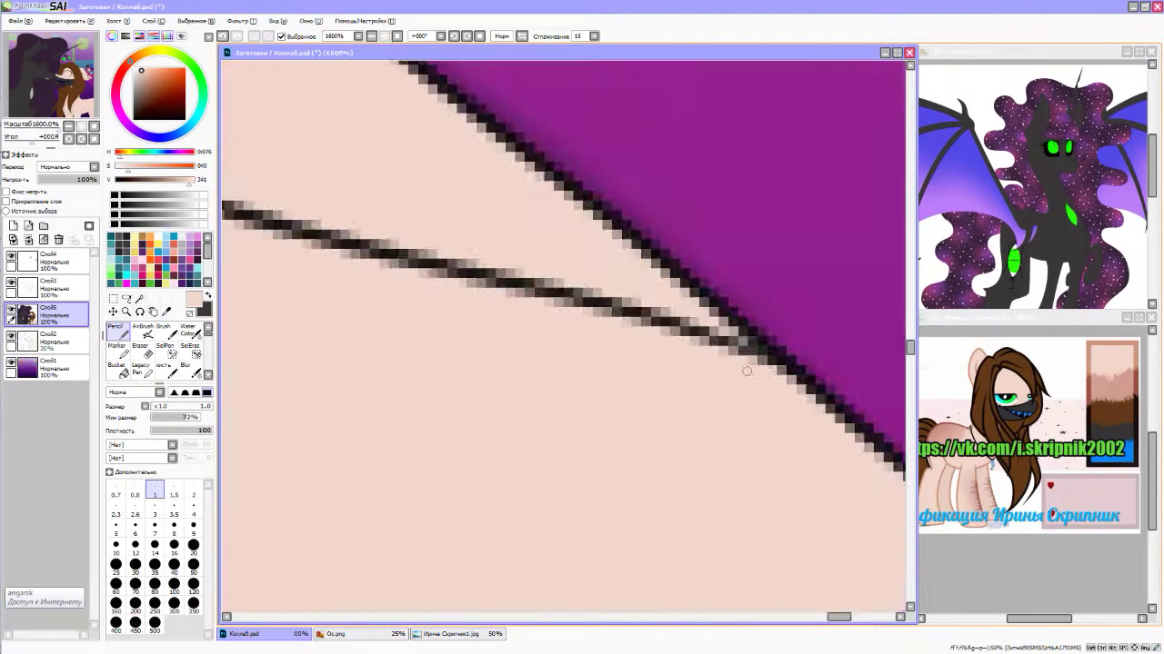
{"action": "scroll", "coordinate": [752, 397], "scroll_direction": "down", "scroll_amount": 7}
{"action": "scroll", "coordinate": [753, 397], "scroll_direction": "down", "scroll_amount": 2}
{"action": "scroll", "coordinate": [753, 397], "scroll_direction": "up", "scroll_amount": 5}
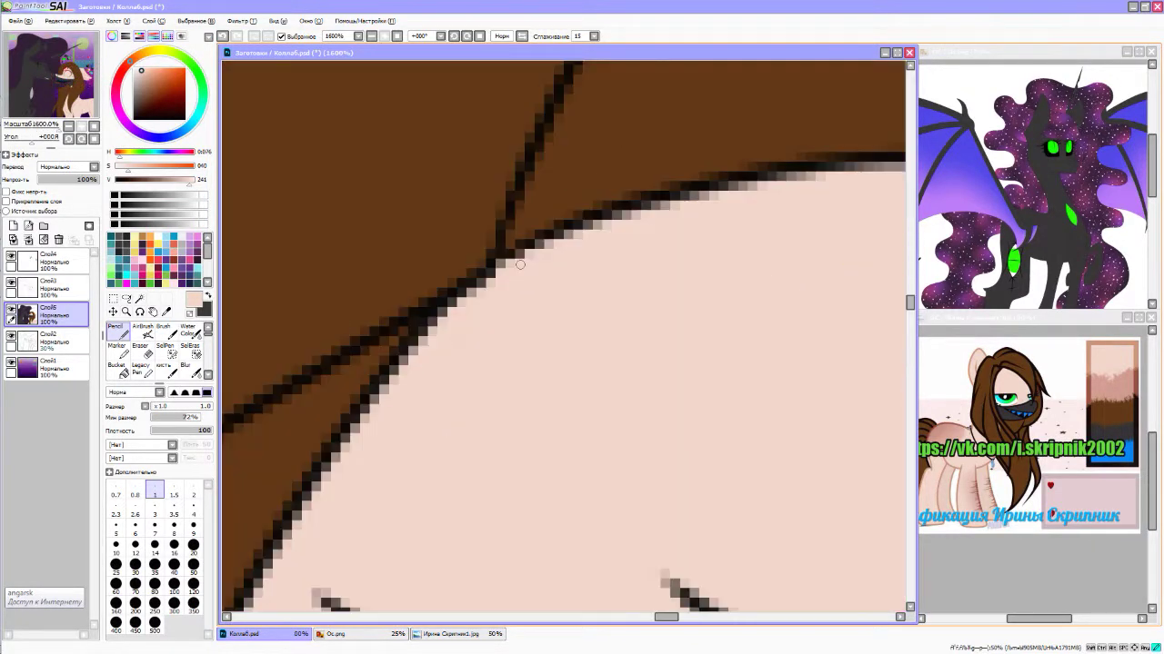
- Paint a blue tear beside the small pony's eye on a new layer, erase its edges clean and set 58% layer opacity
{"action": "left_click", "coordinate": [166, 311]}
{"action": "left_click", "coordinate": [124, 332]}
{"action": "scroll", "coordinate": [546, 337], "scroll_direction": "down", "scroll_amount": 3}
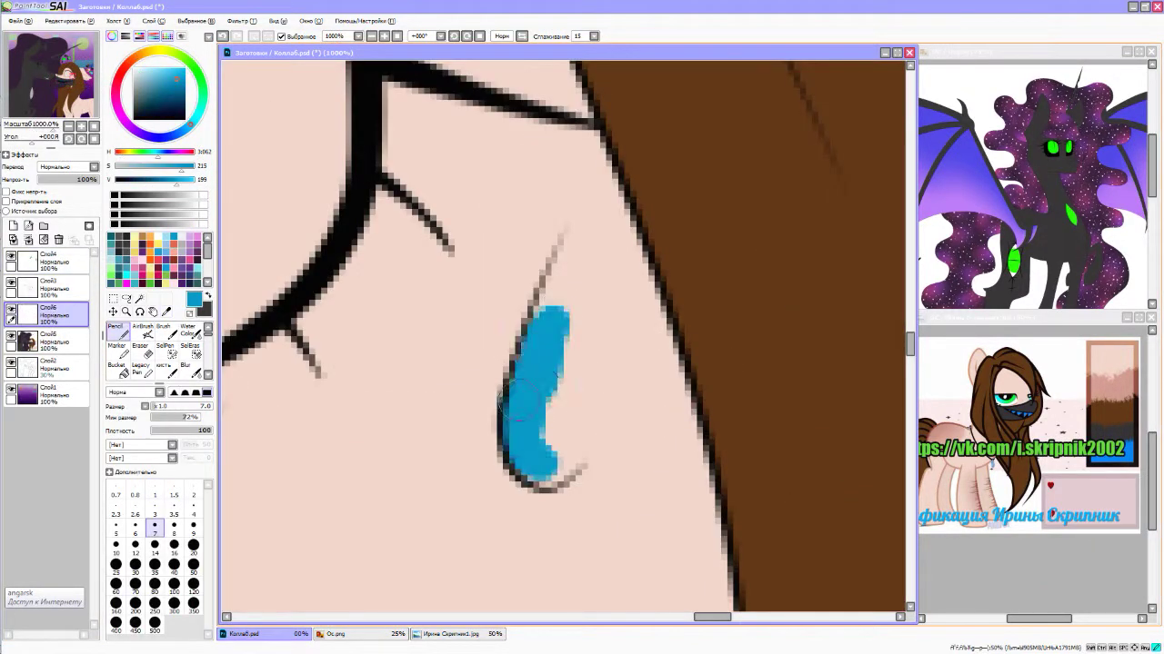
{"action": "scroll", "coordinate": [642, 551], "scroll_direction": "up", "scroll_amount": 2}
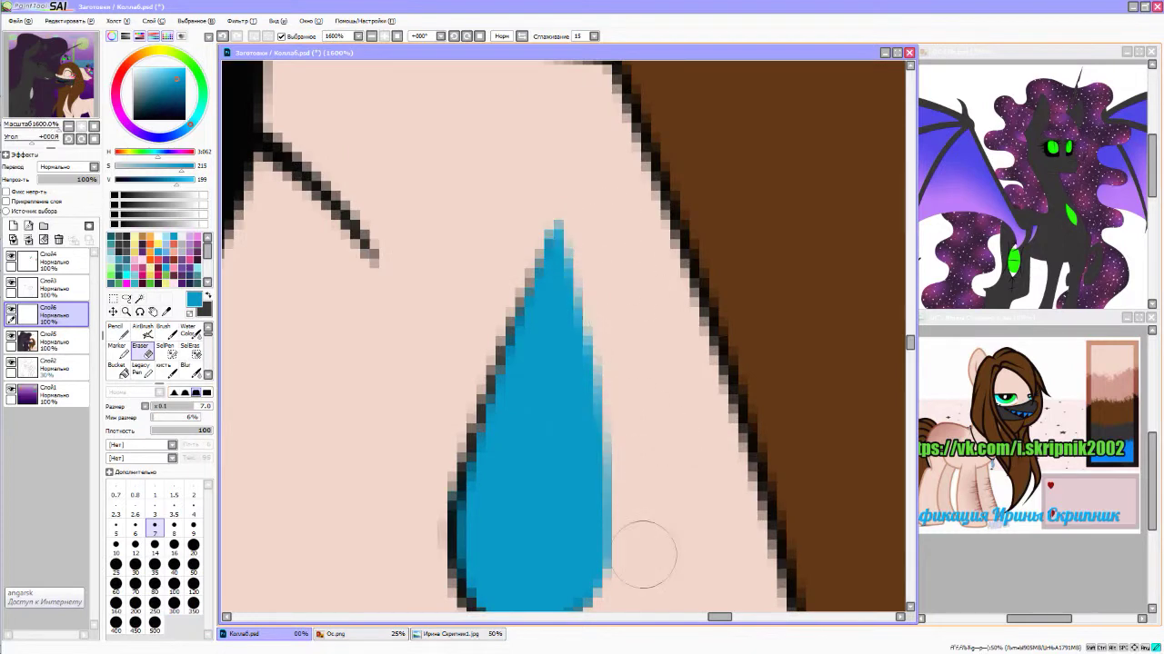
{"action": "scroll", "coordinate": [647, 462], "scroll_direction": "down", "scroll_amount": 3}
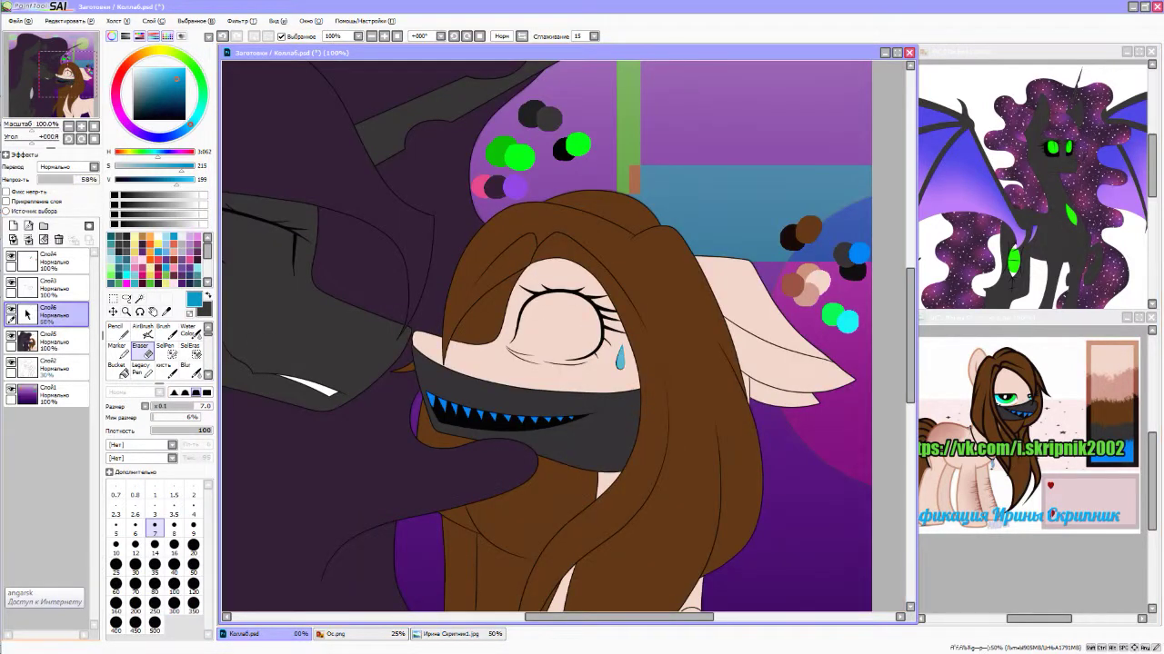
- Hide the tear layer and colour the large pony's chest gem bright green on the base colour layer
{"action": "scroll", "coordinate": [449, 460], "scroll_direction": "down", "scroll_amount": 1}
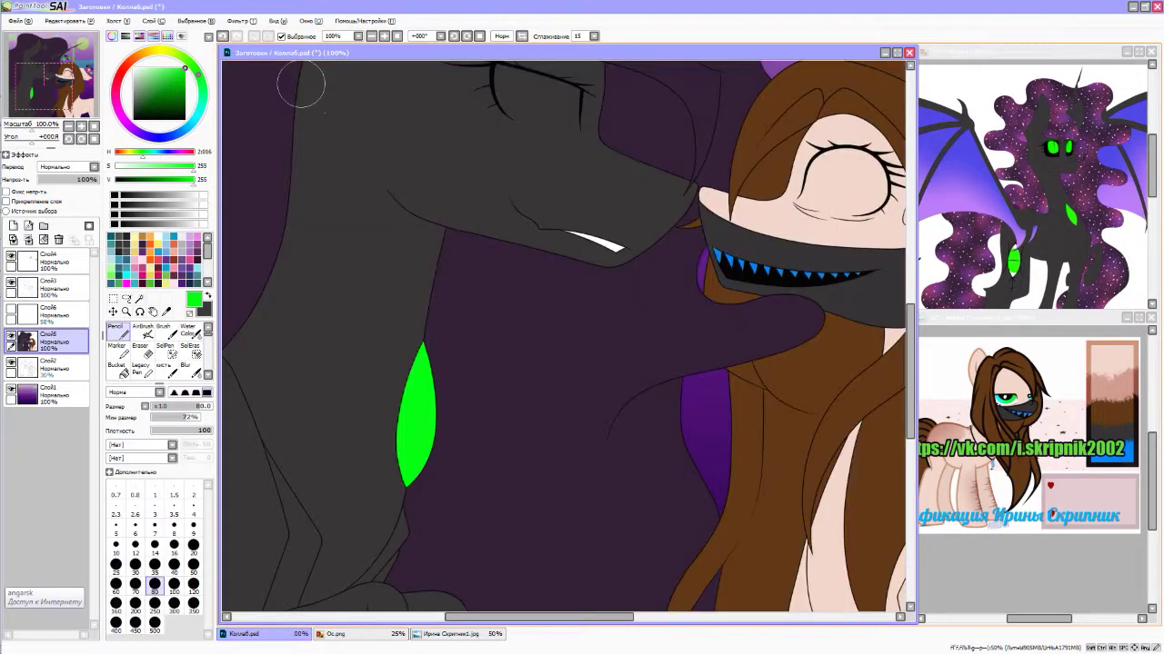
{"action": "scroll", "coordinate": [551, 267], "scroll_direction": "up", "scroll_amount": 1}
{"action": "scroll", "coordinate": [550, 267], "scroll_direction": "down", "scroll_amount": 2}
- Dab pink and purple spots inside the large pony's selected forelock and curl on a new layer with the Pencil at size 80
{"action": "scroll", "coordinate": [545, 273], "scroll_direction": "up", "scroll_amount": 4}
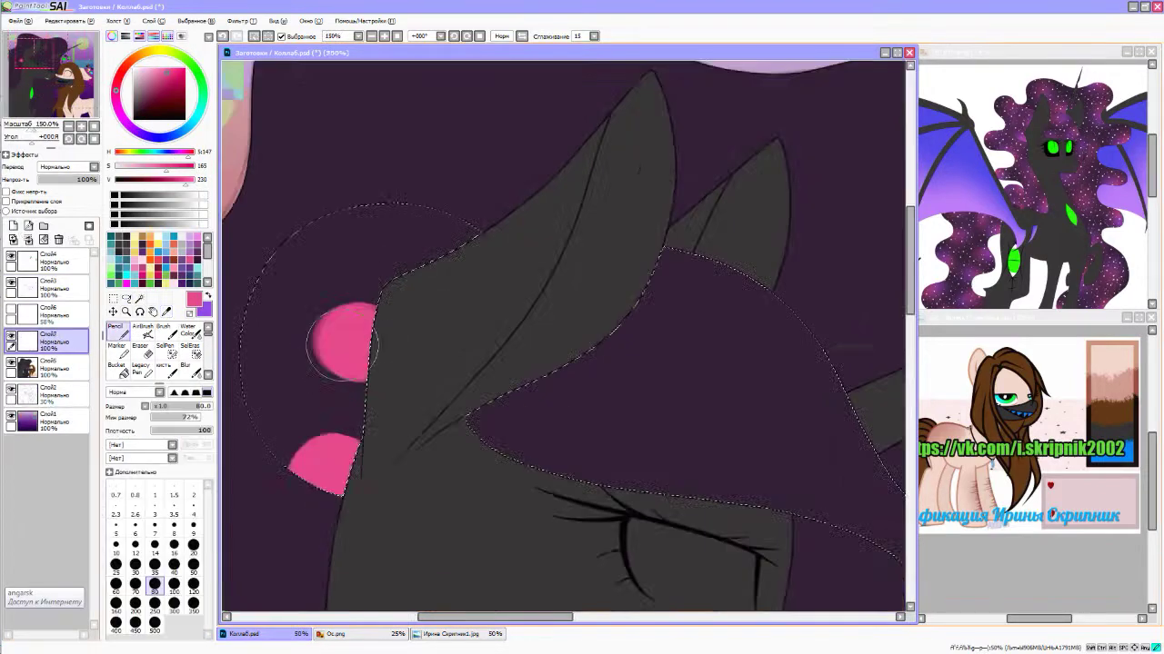
{"action": "left_click", "coordinate": [509, 300]}
{"action": "scroll", "coordinate": [636, 369], "scroll_direction": "down", "scroll_amount": 2}
{"action": "scroll", "coordinate": [634, 367], "scroll_direction": "up", "scroll_amount": 1}
{"action": "left_click", "coordinate": [680, 325]}
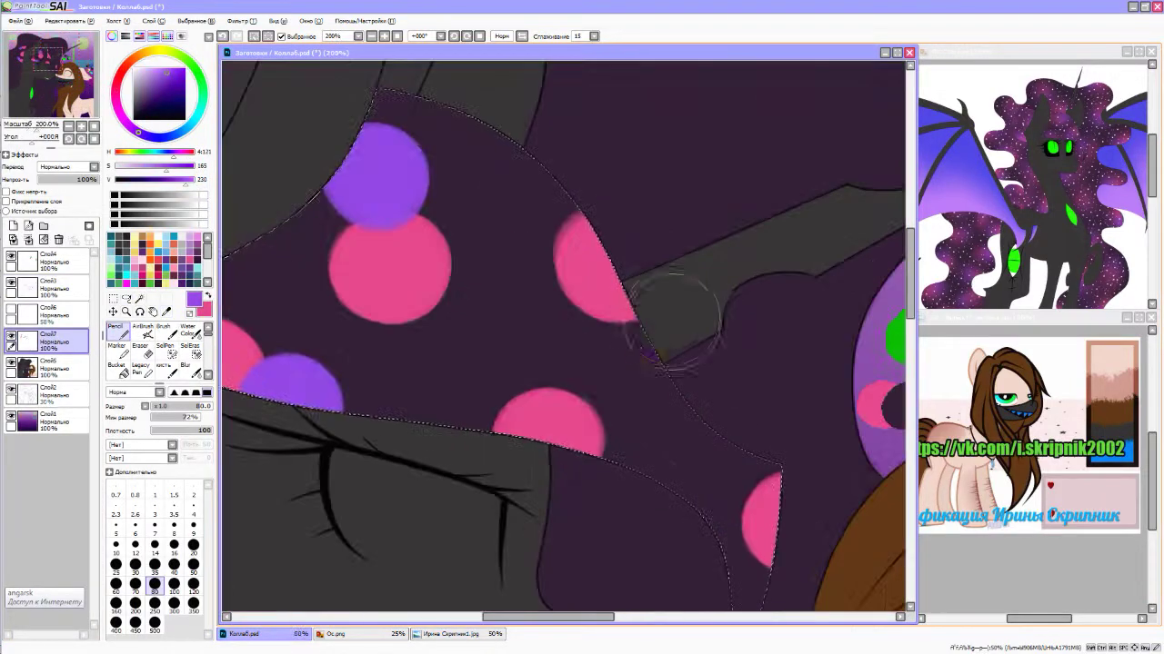
- Blend the pink and purple spots in the forelock and curl into a soft nebula with the Blur tool at size 80
{"action": "left_click", "coordinate": [186, 368]}
{"action": "left_click_drag", "start_coordinate": [655, 509], "coordinate": [670, 415]}
{"action": "mouse_move", "coordinate": [545, 382]}
{"action": "left_mouse_down"}
{"action": "mouse_move", "coordinate": [468, 161]}
{"action": "mouse_move", "coordinate": [597, 394]}
{"action": "left_mouse_up"}
{"action": "mouse_move", "coordinate": [409, 363]}
{"action": "left_mouse_down"}
{"action": "mouse_move", "coordinate": [681, 311]}
{"action": "mouse_move", "coordinate": [624, 241]}
{"action": "mouse_move", "coordinate": [449, 265]}
{"action": "left_mouse_up"}
{"action": "scroll", "coordinate": [336, 338], "scroll_direction": "down", "scroll_amount": 2}
{"action": "scroll", "coordinate": [507, 177], "scroll_direction": "up", "scroll_amount": 1}
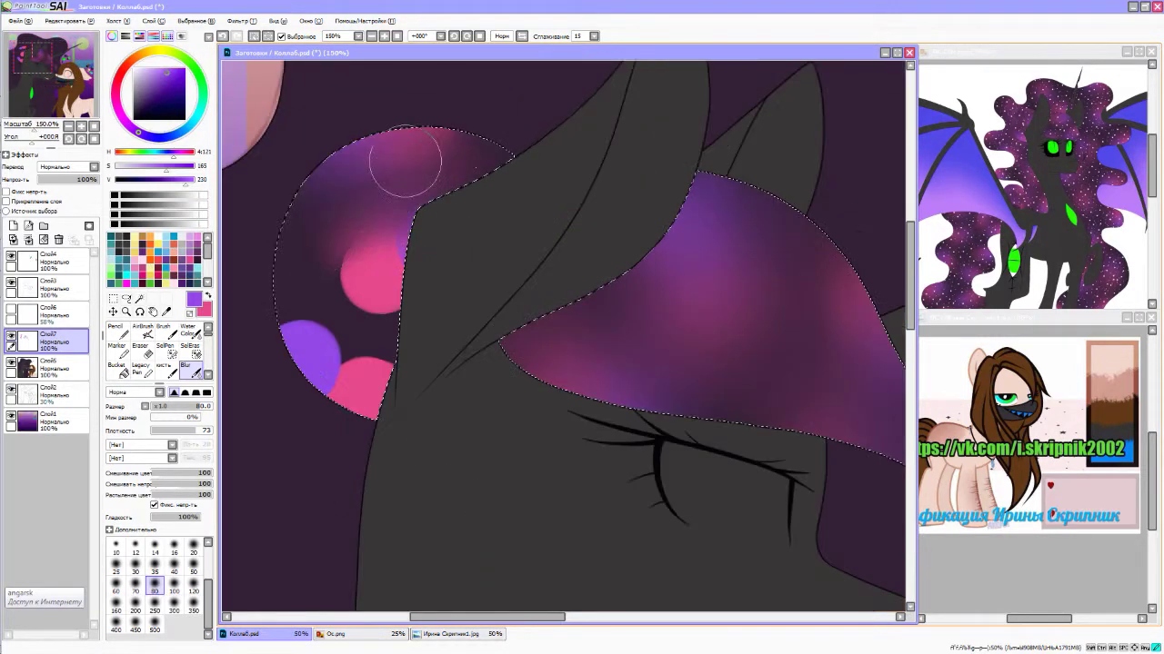
{"action": "left_click_drag", "start_coordinate": [398, 332], "coordinate": [396, 319]}
{"action": "scroll", "coordinate": [375, 245], "scroll_direction": "down", "scroll_amount": 2}
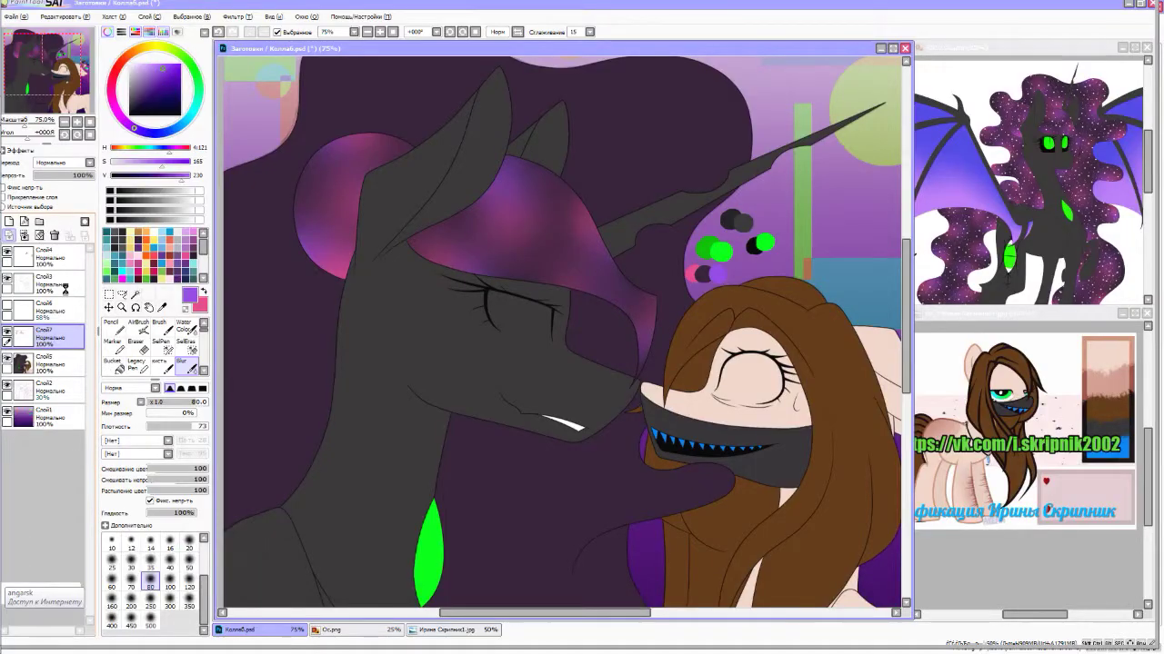
- Select the rest of the large pony's mane and dab purple spots across it on the spots layer with the Pencil at size 120
{"action": "left_click", "coordinate": [576, 351]}
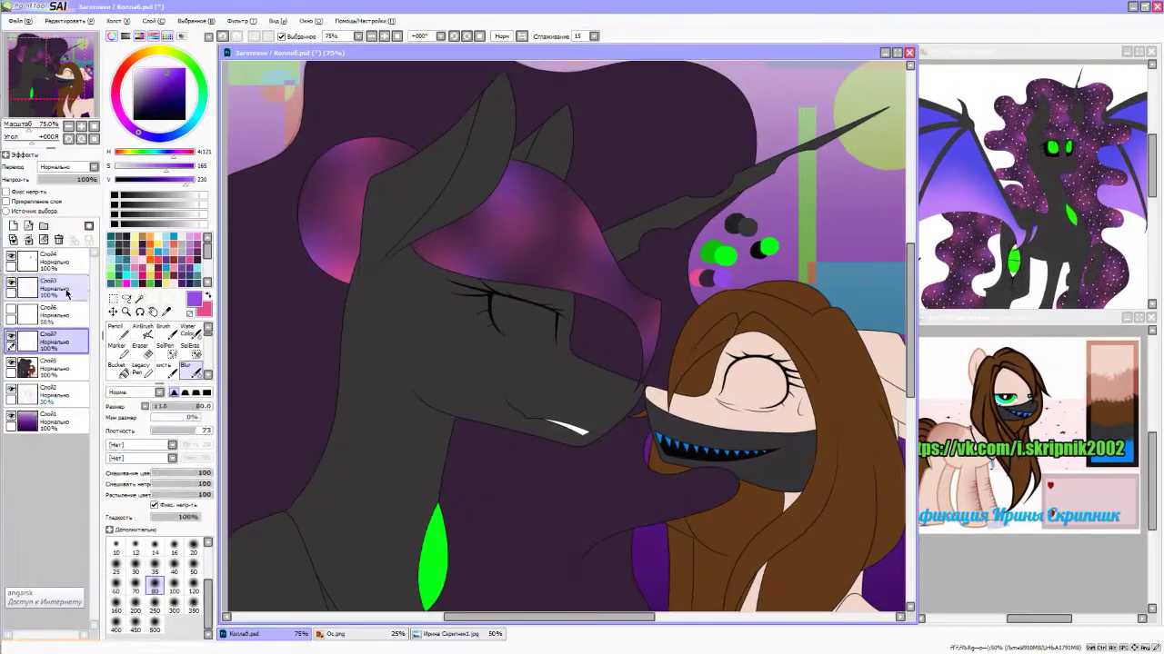
{"action": "scroll", "coordinate": [545, 391], "scroll_direction": "down", "scroll_amount": 3}
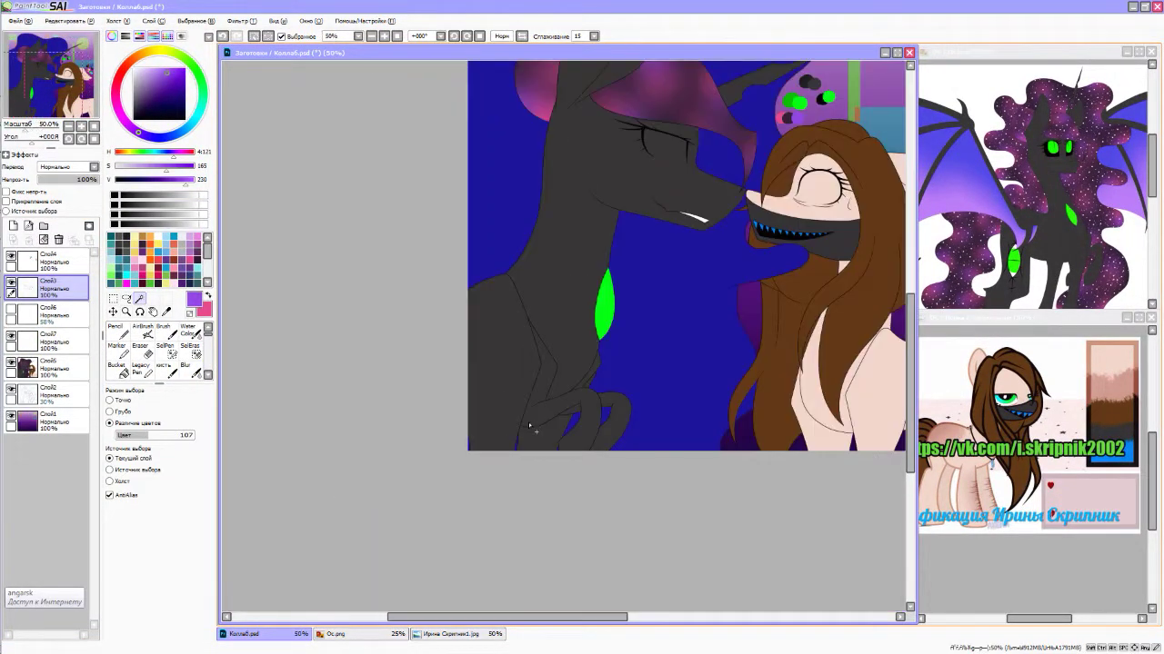
{"action": "left_click", "coordinate": [46, 341]}
{"action": "left_click", "coordinate": [115, 329]}
{"action": "scroll", "coordinate": [427, 374], "scroll_direction": "up", "scroll_amount": 4}
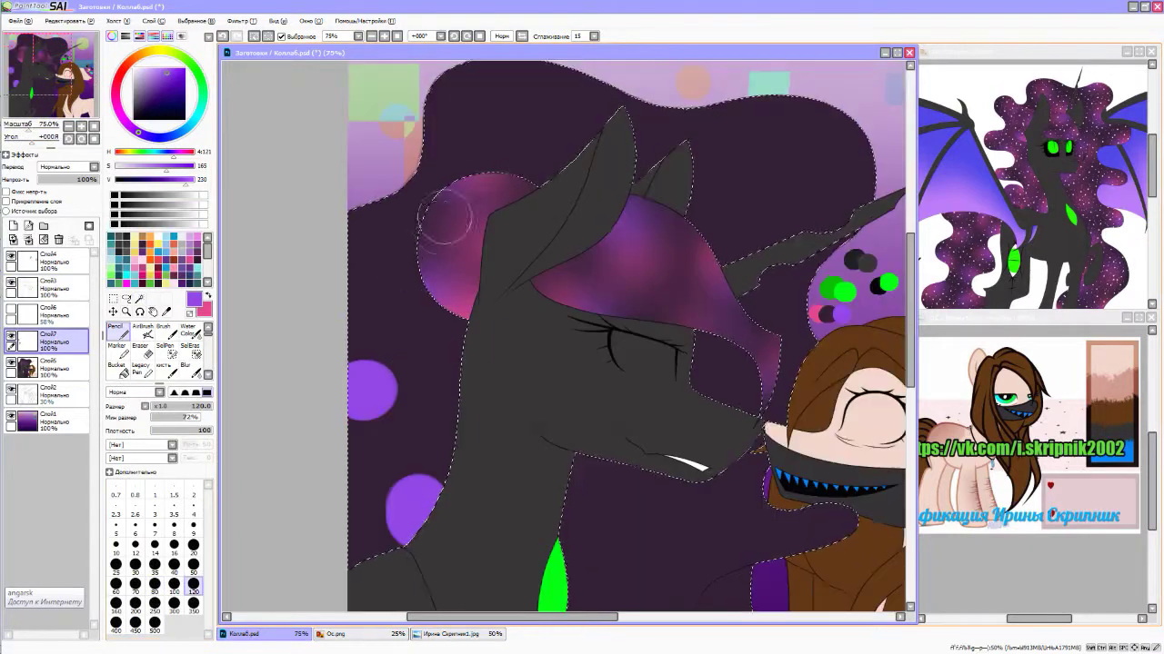
{"action": "scroll", "coordinate": [415, 376], "scroll_direction": "down", "scroll_amount": 2}
{"action": "scroll", "coordinate": [312, 463], "scroll_direction": "up", "scroll_amount": 1}
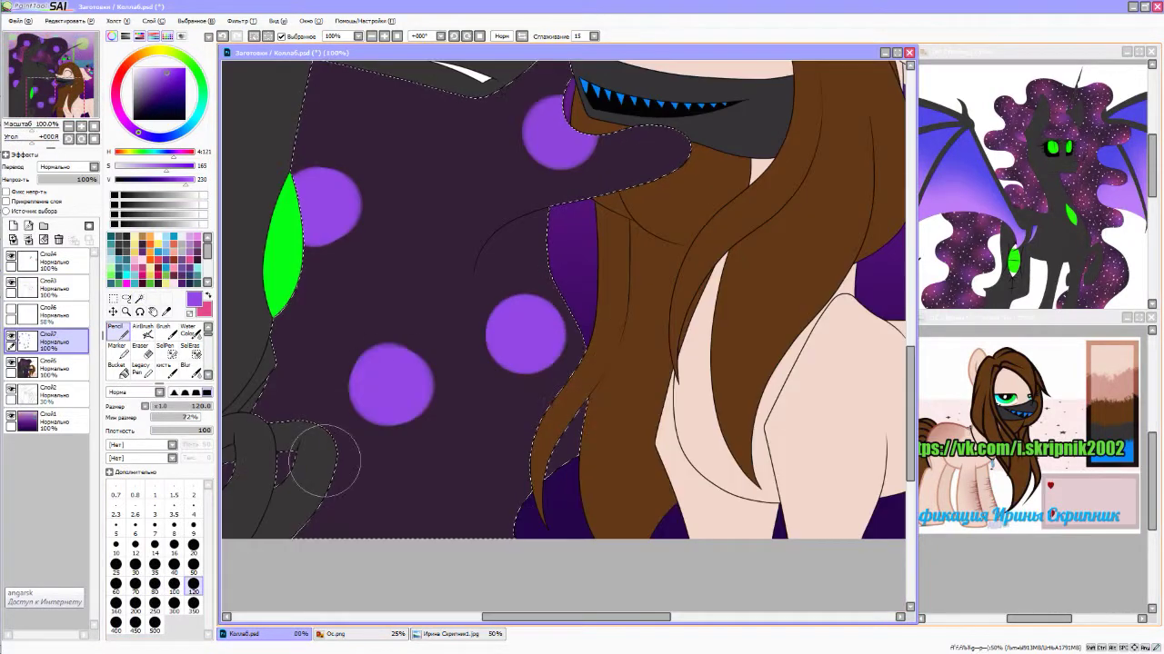
{"action": "scroll", "coordinate": [470, 528], "scroll_direction": "down", "scroll_amount": 2}
{"action": "scroll", "coordinate": [311, 538], "scroll_direction": "up", "scroll_amount": 2}
- Add pink spots beside the purple ones throughout the large pony's selected mane with the Pencil at size 120
{"action": "key", "text": "x"}
{"action": "left_click", "coordinate": [448, 298]}
{"action": "scroll", "coordinate": [448, 298], "scroll_direction": "up", "scroll_amount": 3}
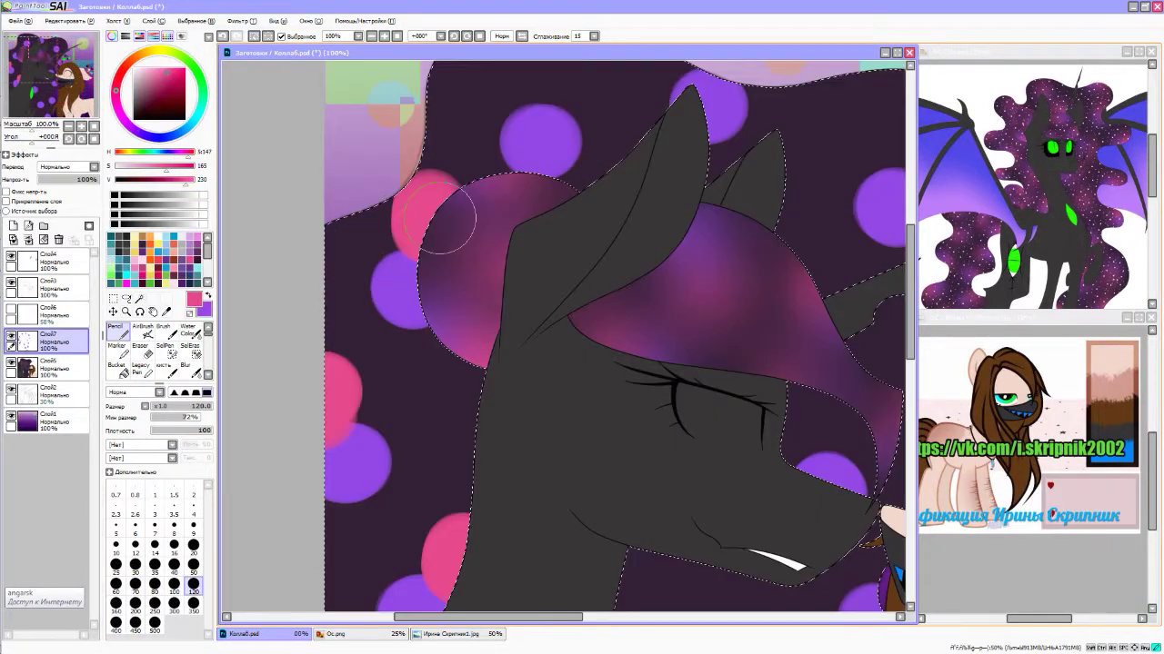
{"action": "scroll", "coordinate": [418, 330], "scroll_direction": "down", "scroll_amount": 3}
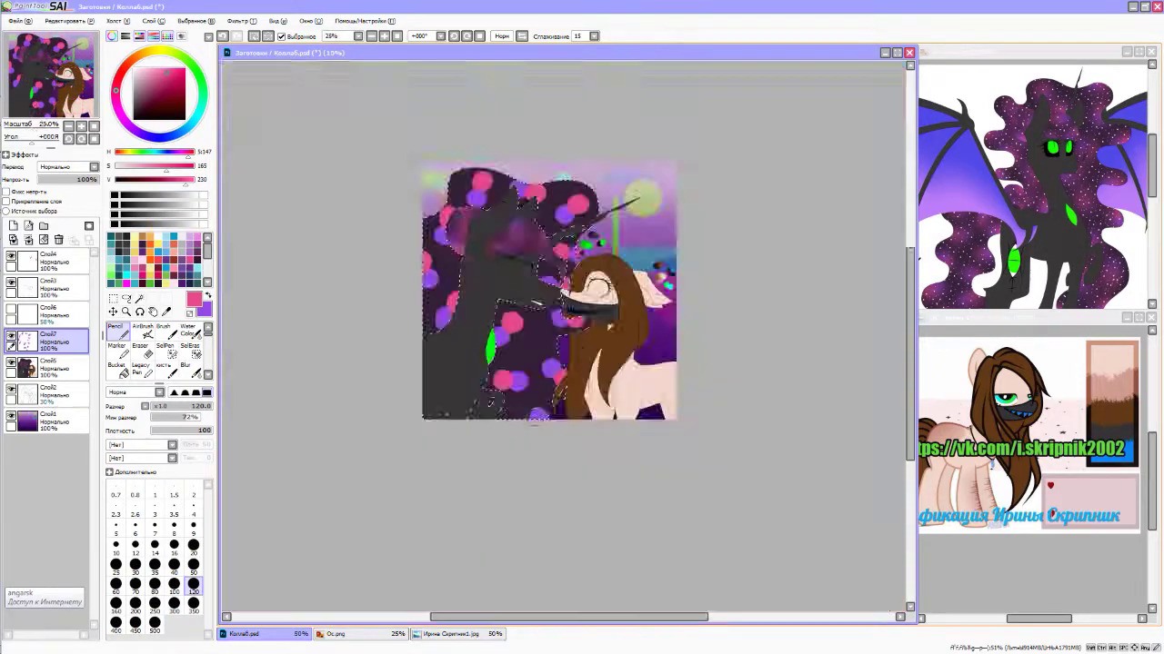
- Blend the mane's pink and purple spots smoothly with the Blur tool at size 160 and clear the selection
{"action": "scroll", "coordinate": [421, 358], "scroll_direction": "up", "scroll_amount": 4}
{"action": "key", "text": "b"}
{"action": "left_click", "coordinate": [116, 605]}
{"action": "mouse_move", "coordinate": [654, 527]}
{"action": "left_mouse_down"}
{"action": "mouse_move", "coordinate": [415, 506]}
{"action": "mouse_move", "coordinate": [532, 291]}
{"action": "mouse_move", "coordinate": [440, 397]}
{"action": "left_mouse_up"}
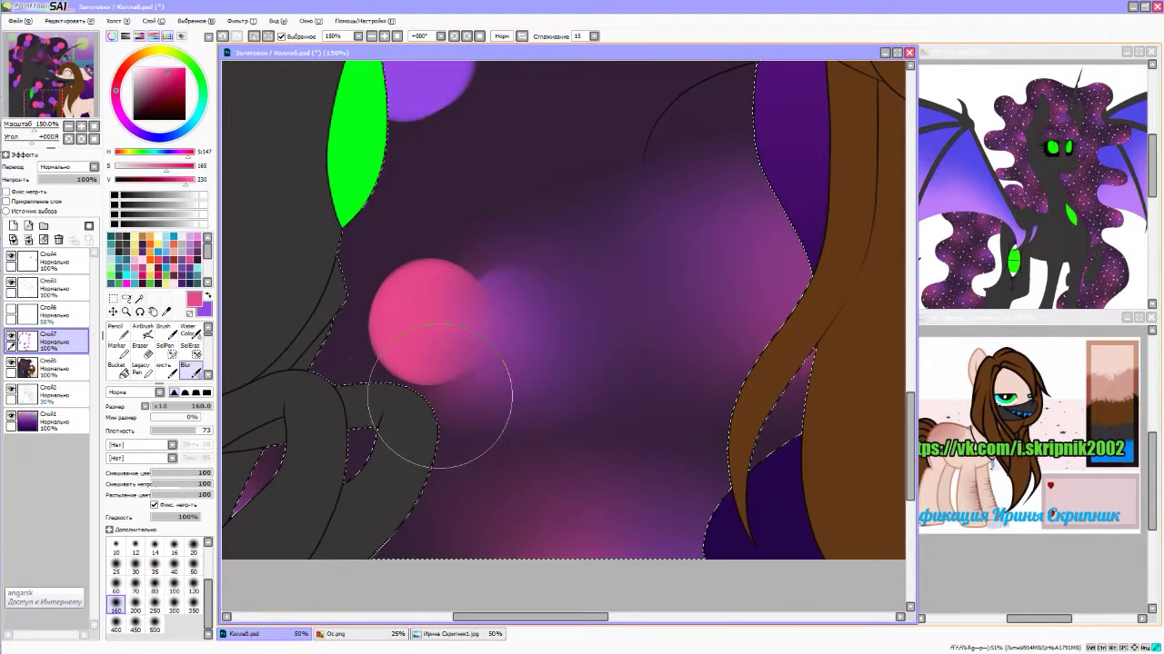
{"action": "scroll", "coordinate": [440, 397], "scroll_direction": "down", "scroll_amount": 2}
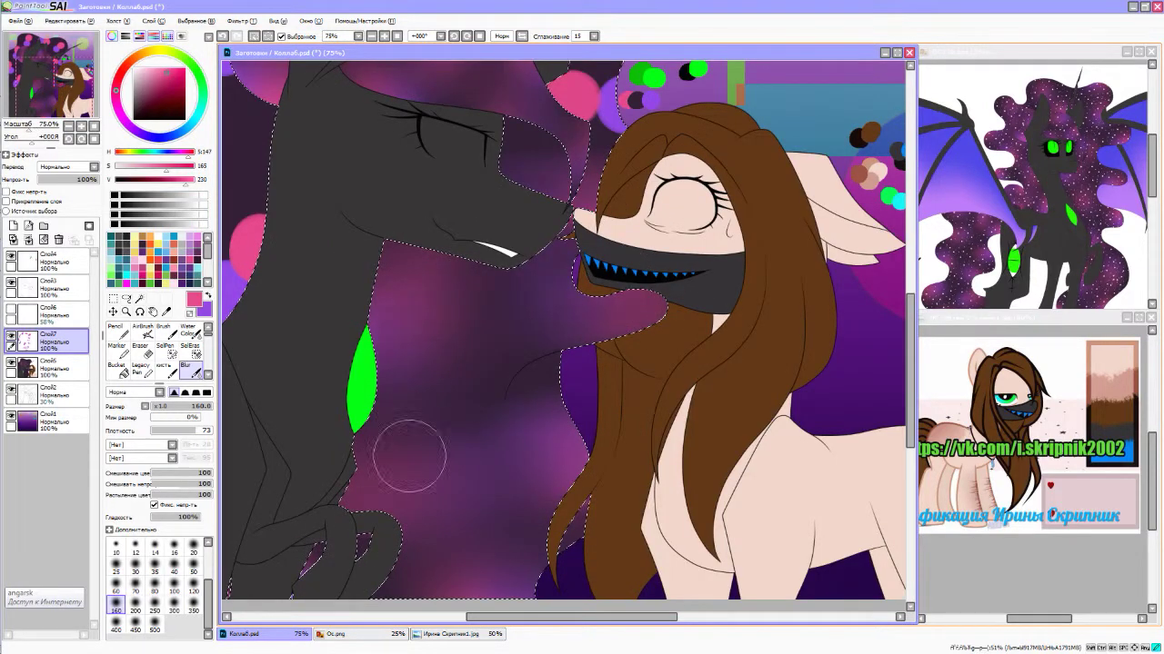
{"action": "scroll", "coordinate": [409, 456], "scroll_direction": "down", "scroll_amount": 1}
{"action": "scroll", "coordinate": [582, 86], "scroll_direction": "up", "scroll_amount": 1}
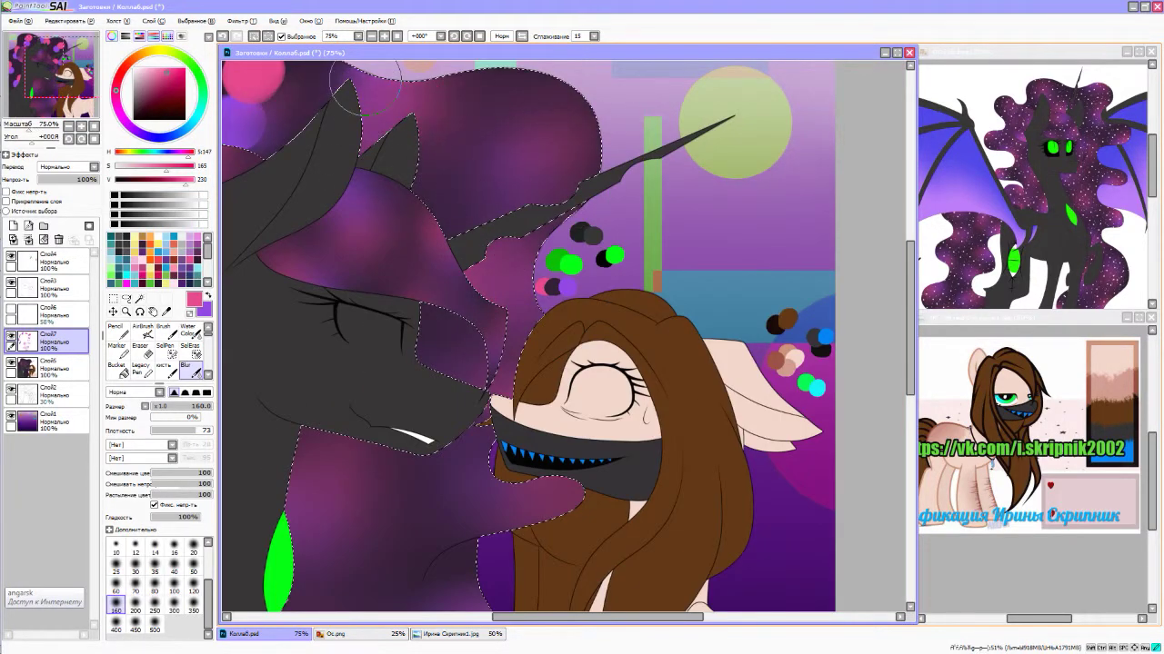
{"action": "scroll", "coordinate": [389, 191], "scroll_direction": "down", "scroll_amount": 1}
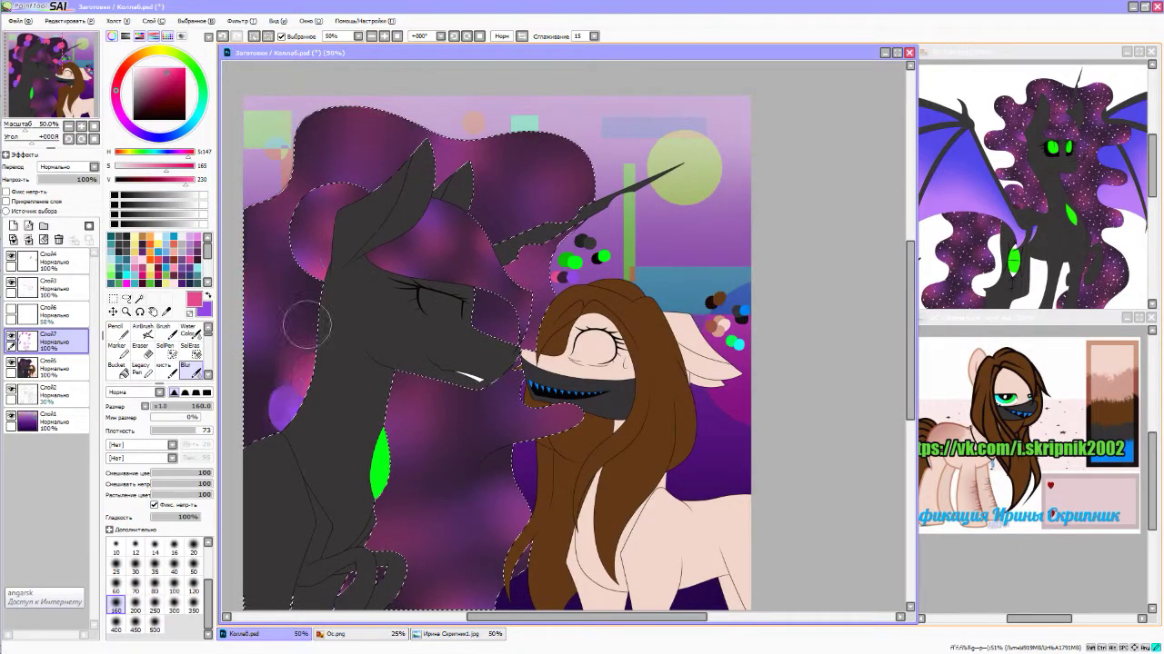
{"action": "scroll", "coordinate": [259, 422], "scroll_direction": "down", "scroll_amount": 1}
{"action": "scroll", "coordinate": [259, 423], "scroll_direction": "up", "scroll_amount": 2}
{"action": "key", "text": "ctrl+d"}
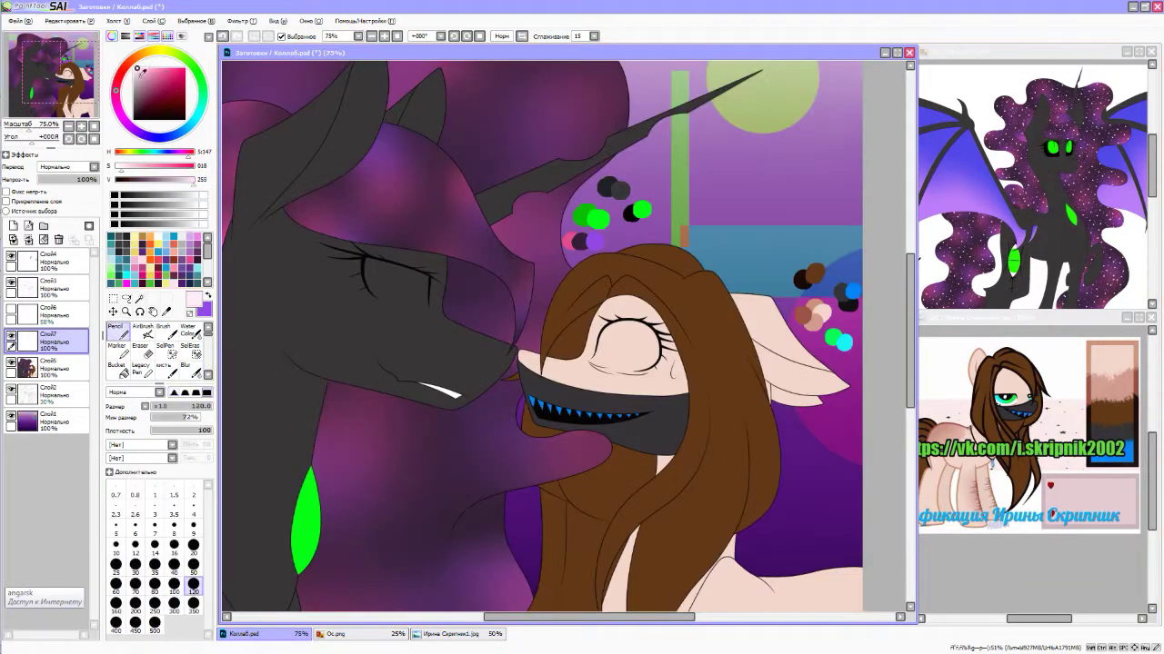
- Paint a cluster of white star dots on the mane beside the chest gem and paste a copy of it on a new layer
{"action": "scroll", "coordinate": [505, 287], "scroll_direction": "up", "scroll_amount": 2}
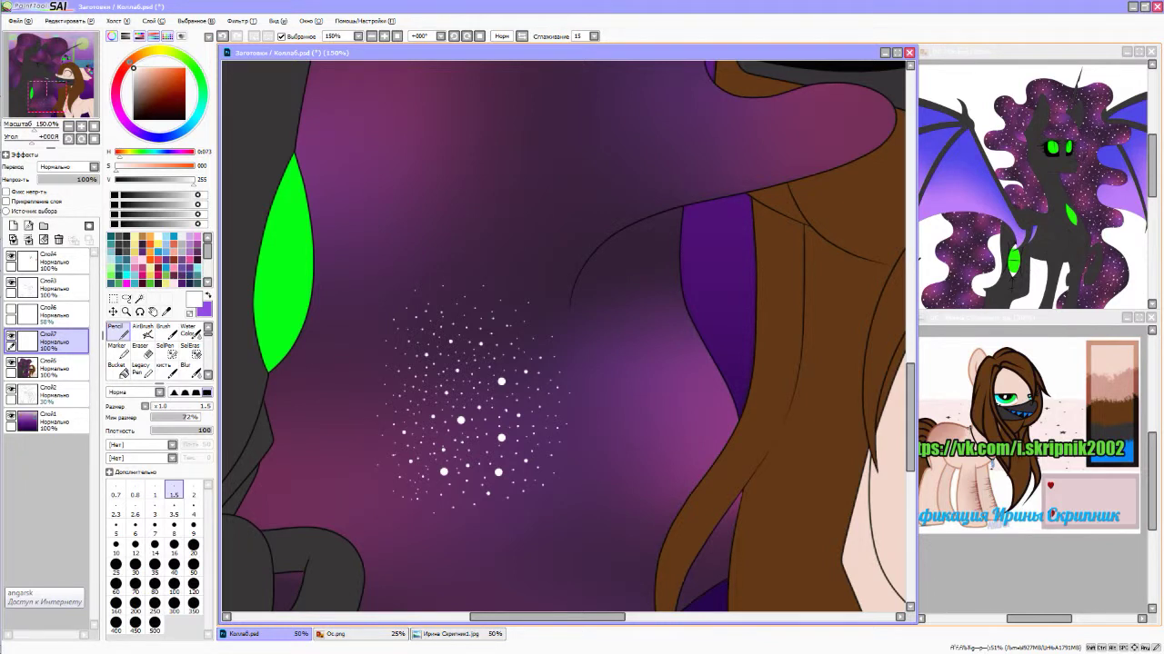
{"action": "left_click", "coordinate": [113, 298]}
{"action": "left_click_drag", "start_coordinate": [317, 247], "coordinate": [590, 536]}
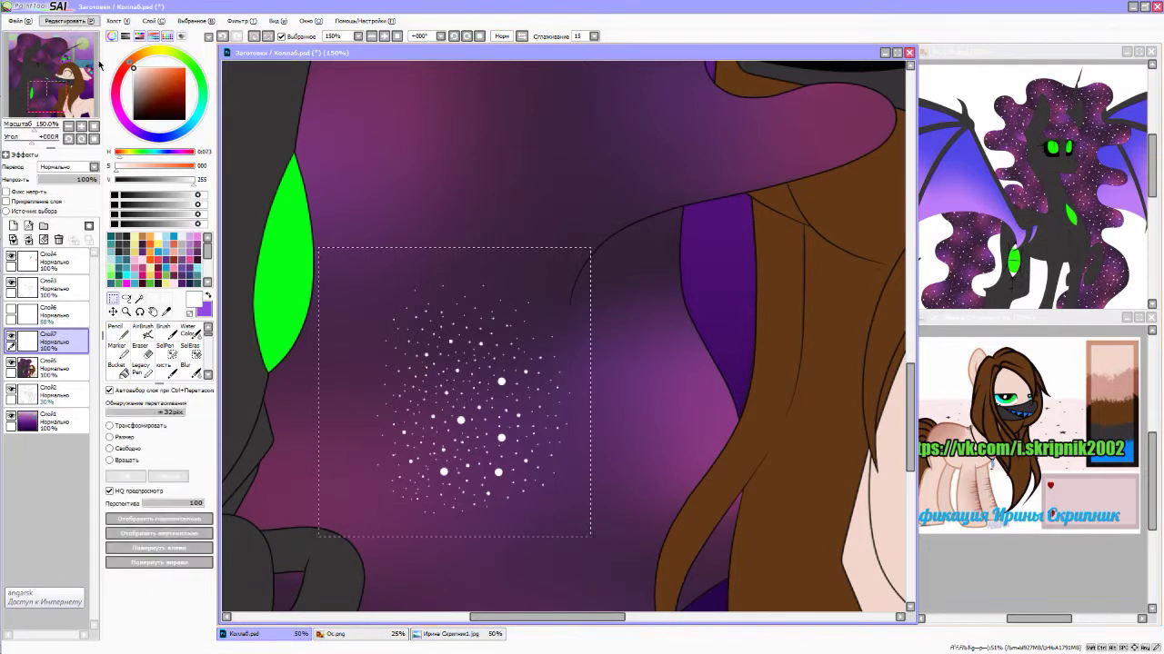
{"action": "left_click", "coordinate": [66, 20]}
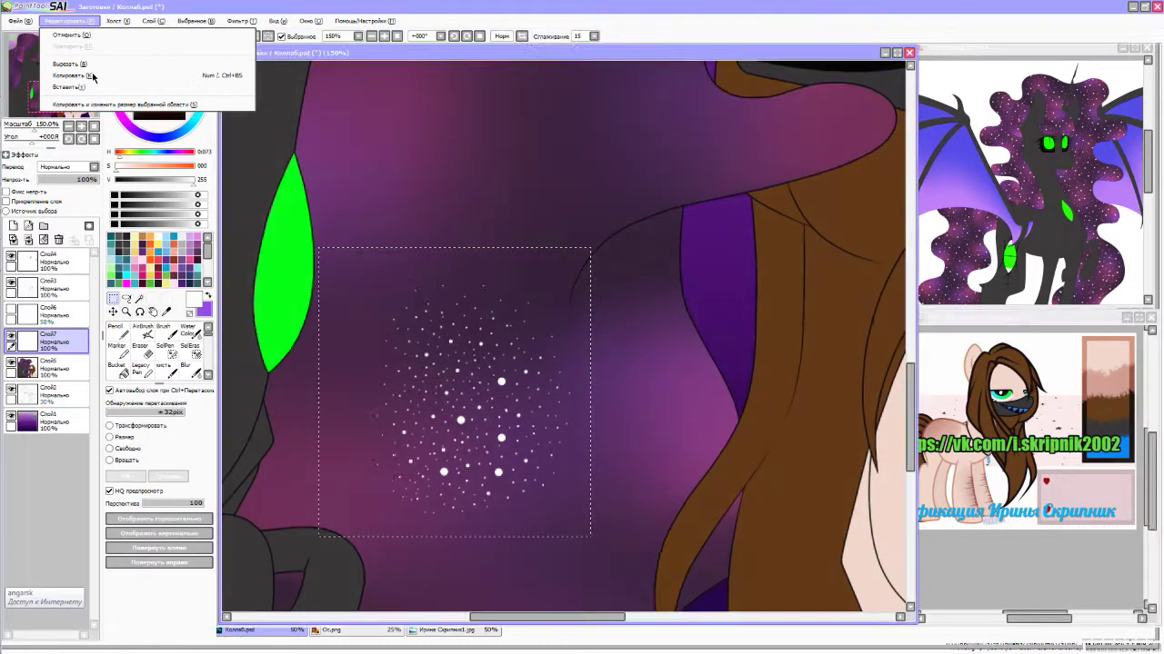
{"action": "left_click", "coordinate": [92, 77]}
{"action": "left_click", "coordinate": [66, 20]}
{"action": "left_click", "coordinate": [68, 86]}
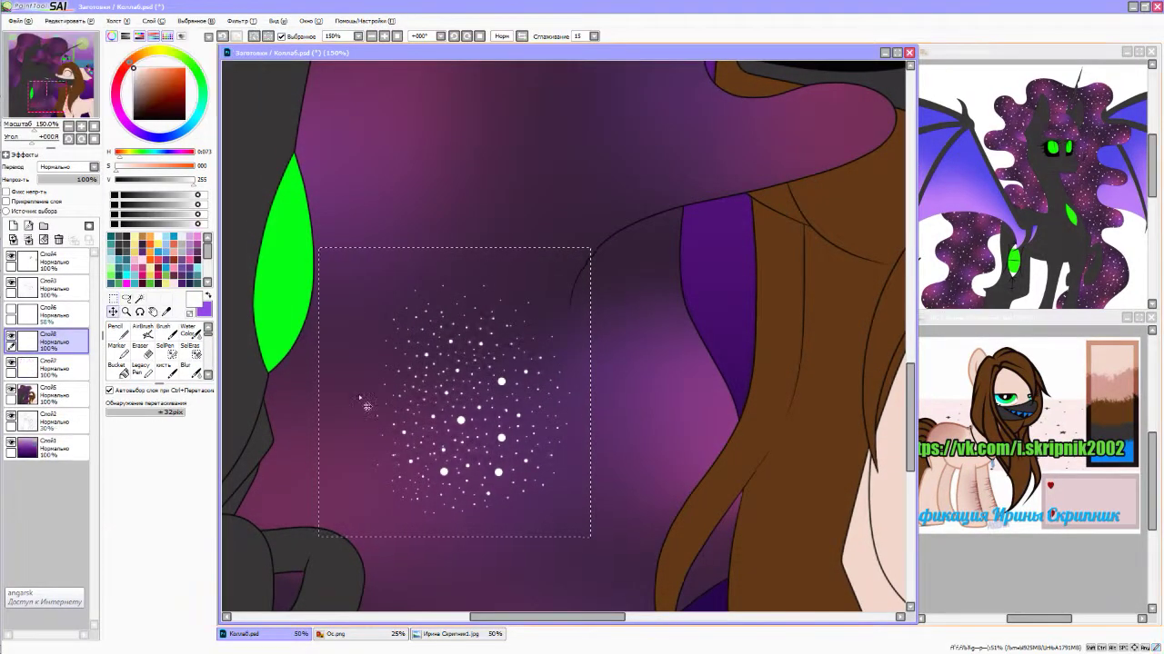
- Paste more star clusters over the mane between the gem and the jaw and merge them into the clipped star layer
{"action": "left_click", "coordinate": [66, 20]}
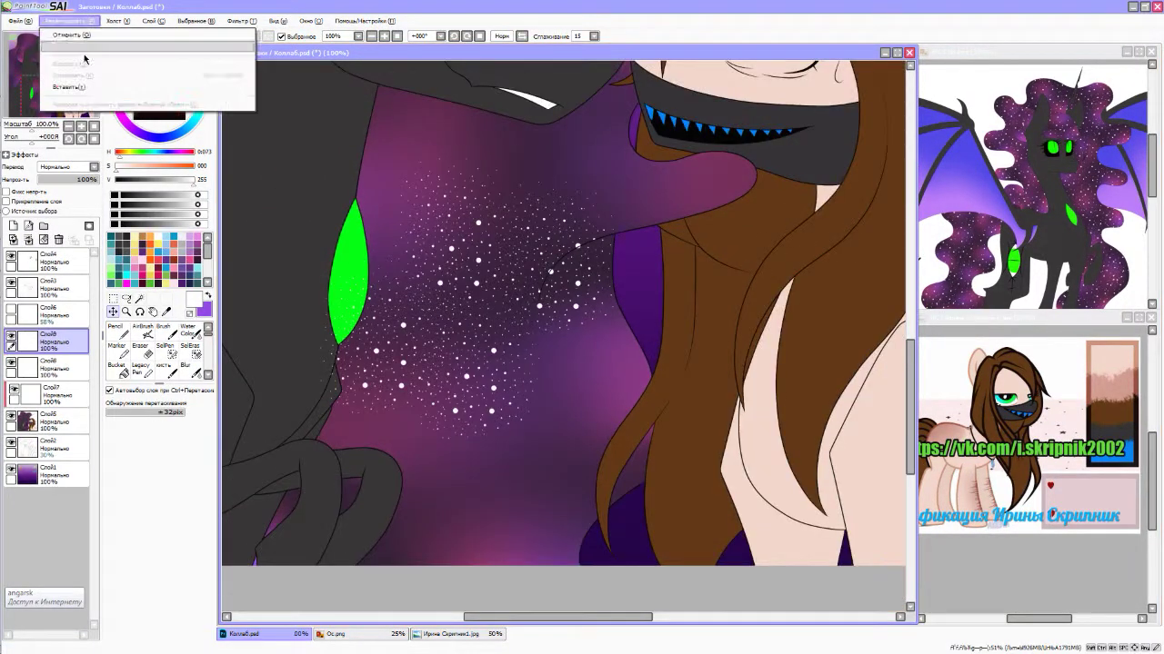
{"action": "left_click", "coordinate": [69, 86]}
{"action": "key", "text": "ctrl+e"}
{"action": "key", "text": "ctrl+e"}
{"action": "key", "text": "ctrl+e"}
{"action": "key", "text": "ctrl+e"}
{"action": "key", "text": "ctrl+e"}
{"action": "key", "text": "ctrl+e"}
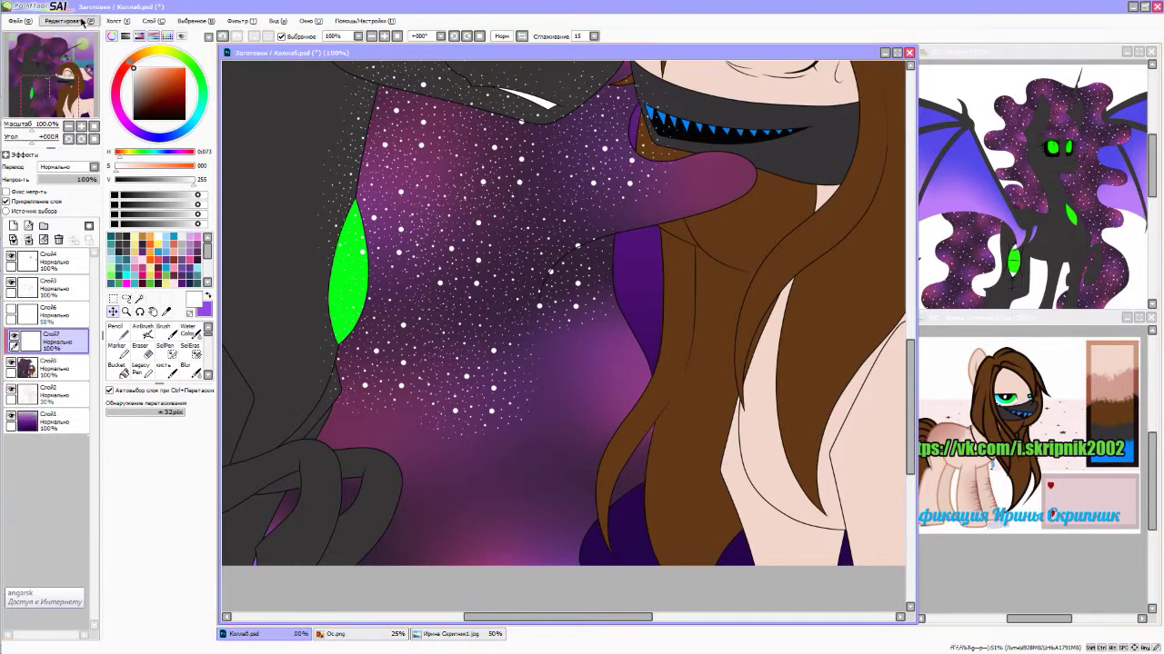
- Paste further star clusters over the lower mane towards the small pony's hair and the canvas's lower edge
{"action": "left_click", "coordinate": [66, 20]}
{"action": "left_click", "coordinate": [66, 20]}
{"action": "key", "text": "ctrl+e"}
{"action": "left_click", "coordinate": [66, 20]}
{"action": "left_click", "coordinate": [87, 88]}
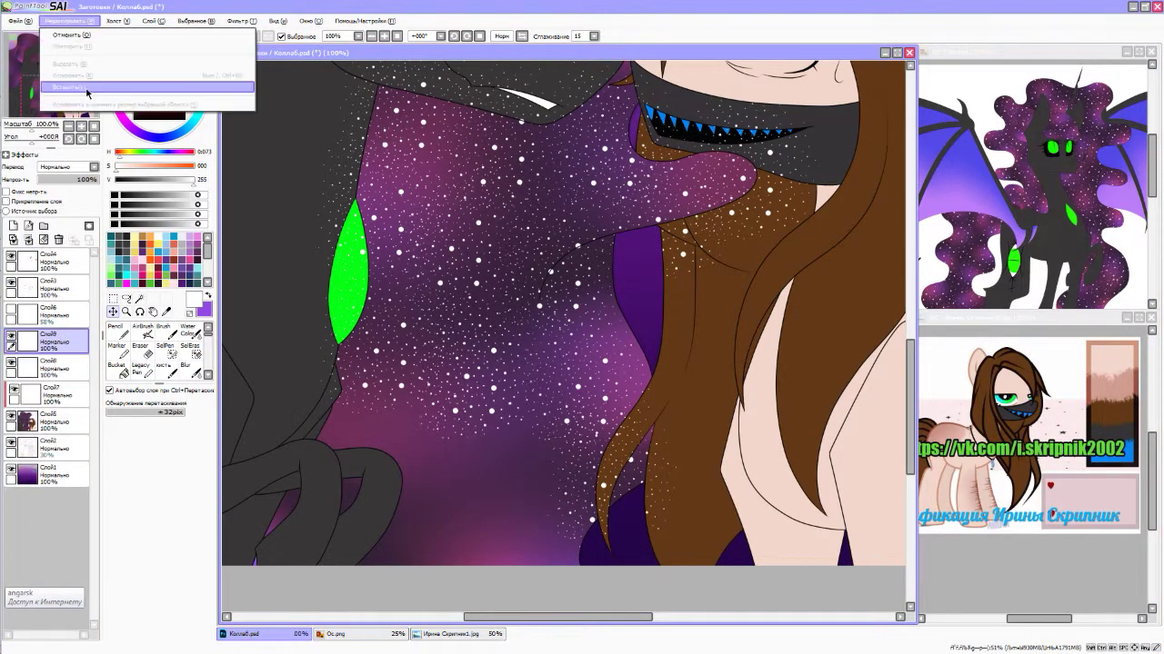
{"action": "left_click", "coordinate": [88, 88]}
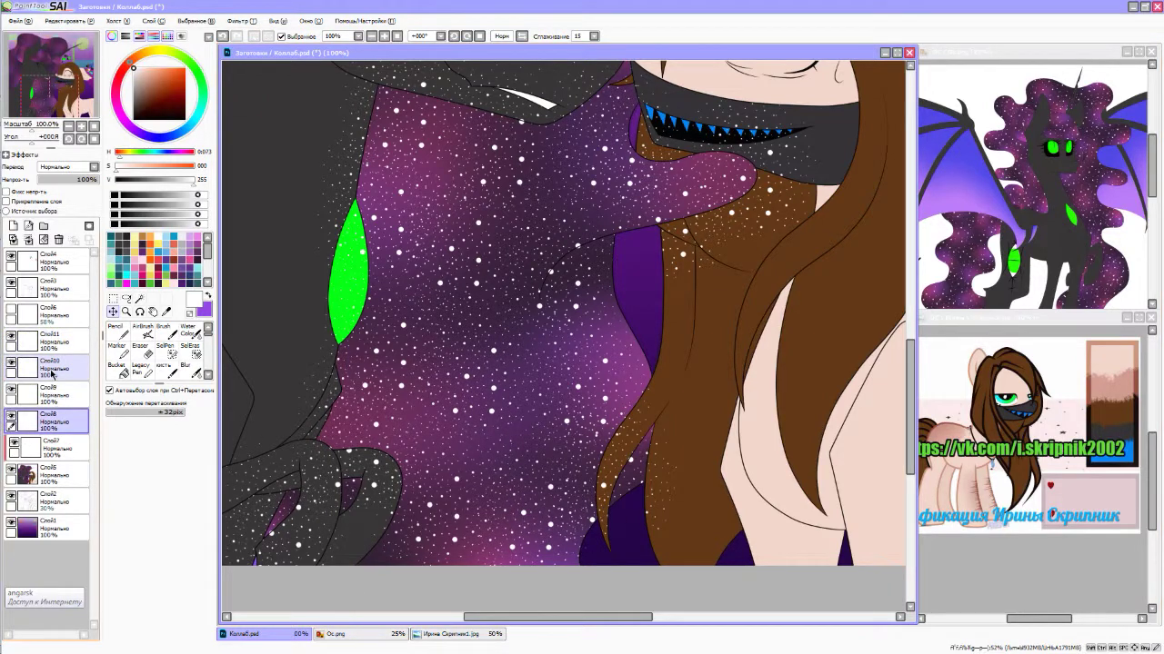
- Merge the pasted stars and spread more star clusters over the mane in front of the face and behind the horn
{"action": "scroll", "coordinate": [642, 351], "scroll_direction": "down", "scroll_amount": 2}
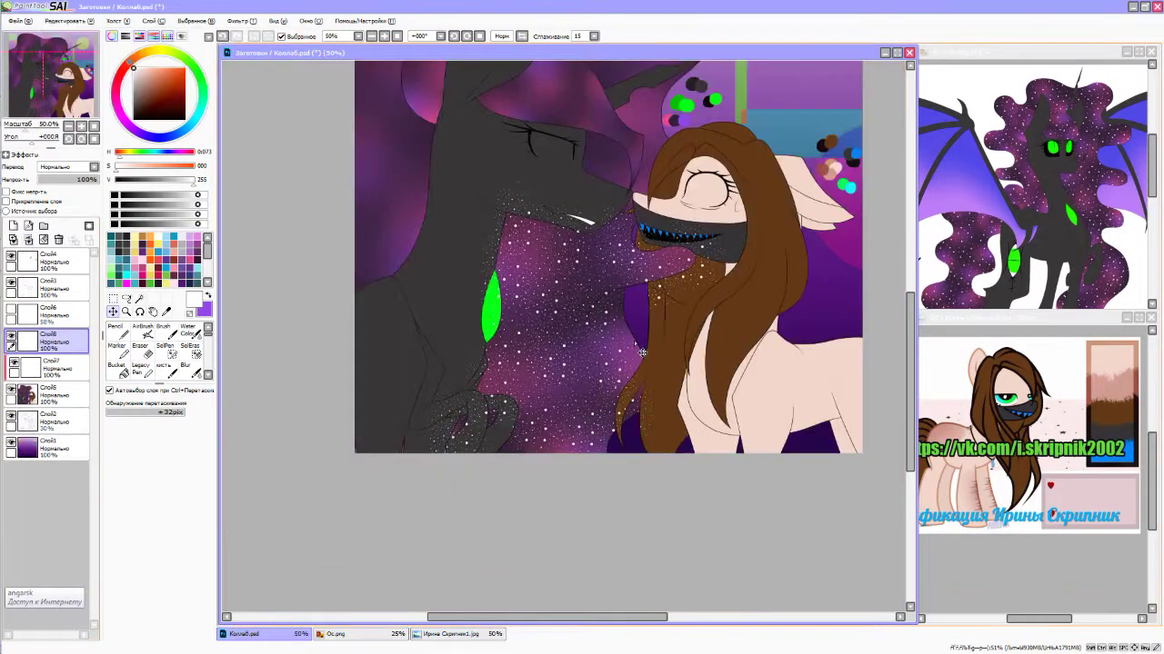
{"action": "scroll", "coordinate": [650, 121], "scroll_direction": "up", "scroll_amount": 1}
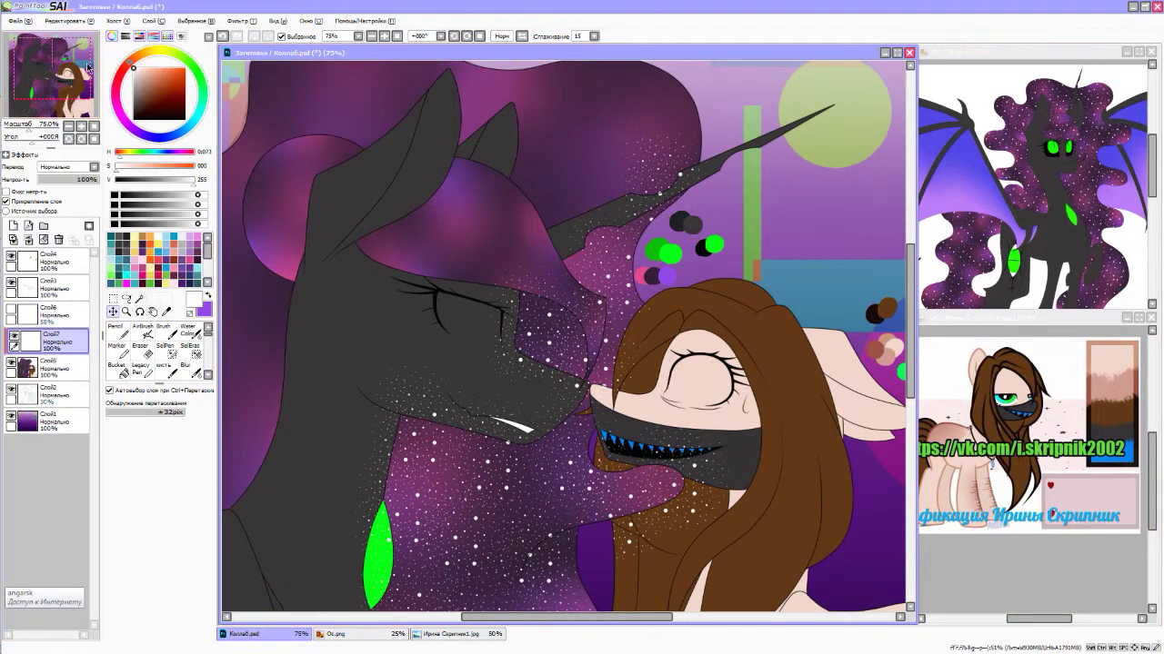
{"action": "key", "text": "ctrl+z"}
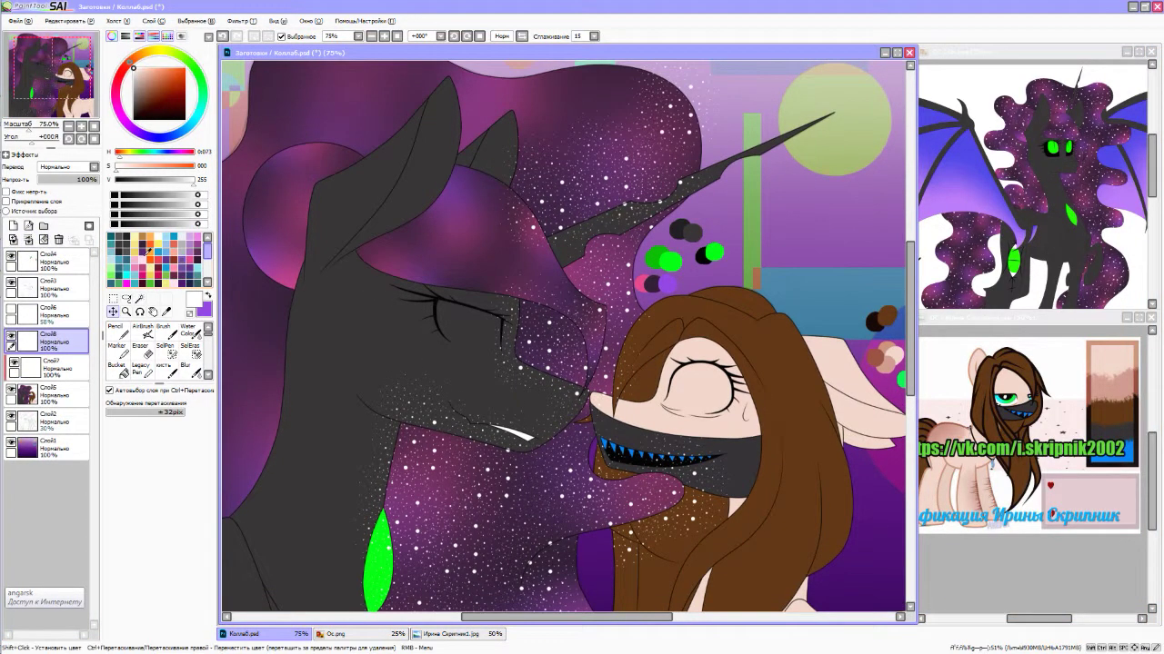
{"action": "key", "text": "ctrl+z"}
{"action": "key", "text": "ctrl+z"}
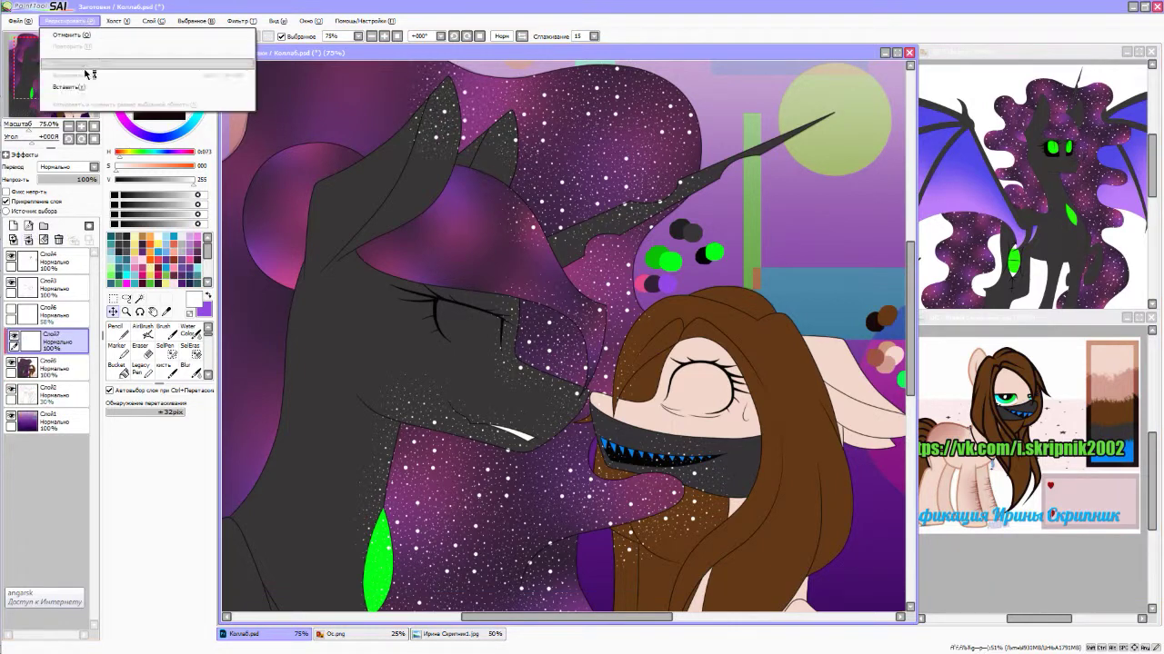
- Paste more star clusters over the upper mane and down the back of the neck, merging them into fewer layers
{"action": "key", "text": "ctrl+y"}
{"action": "key", "text": "ctrl+y"}
{"action": "key", "text": "ctrl+y"}
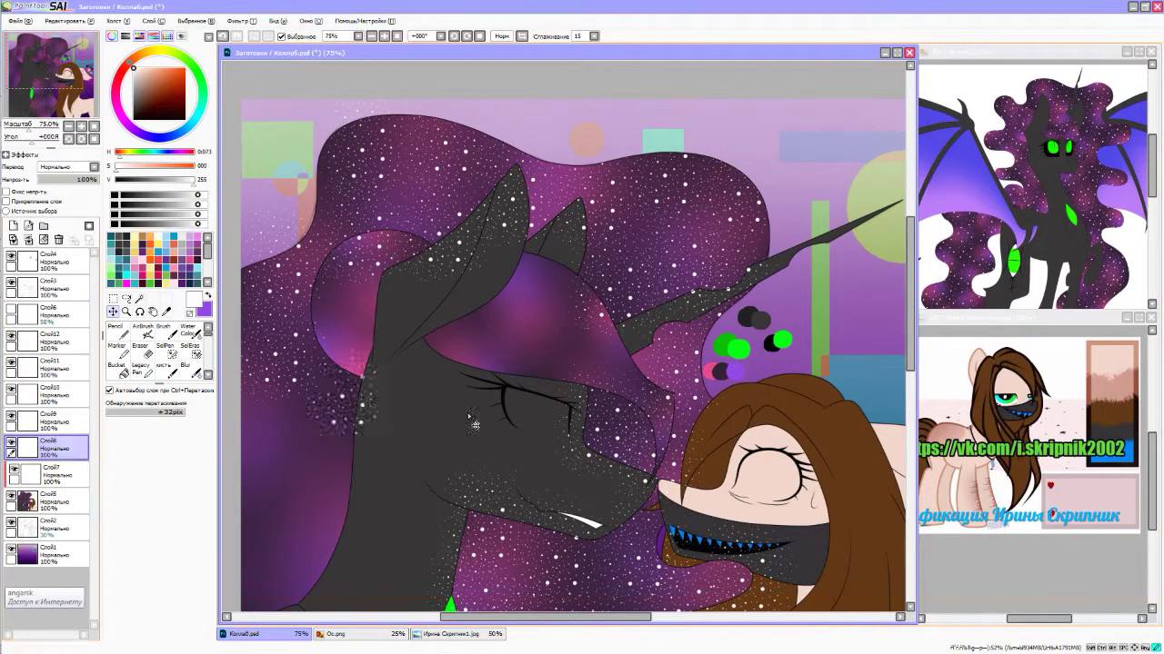
{"action": "key", "text": "ctrl+z"}
{"action": "key", "text": "ctrl+z"}
{"action": "key", "text": "ctrl+z"}
{"action": "key", "text": "ctrl+z"}
{"action": "key", "text": "ctrl+z"}
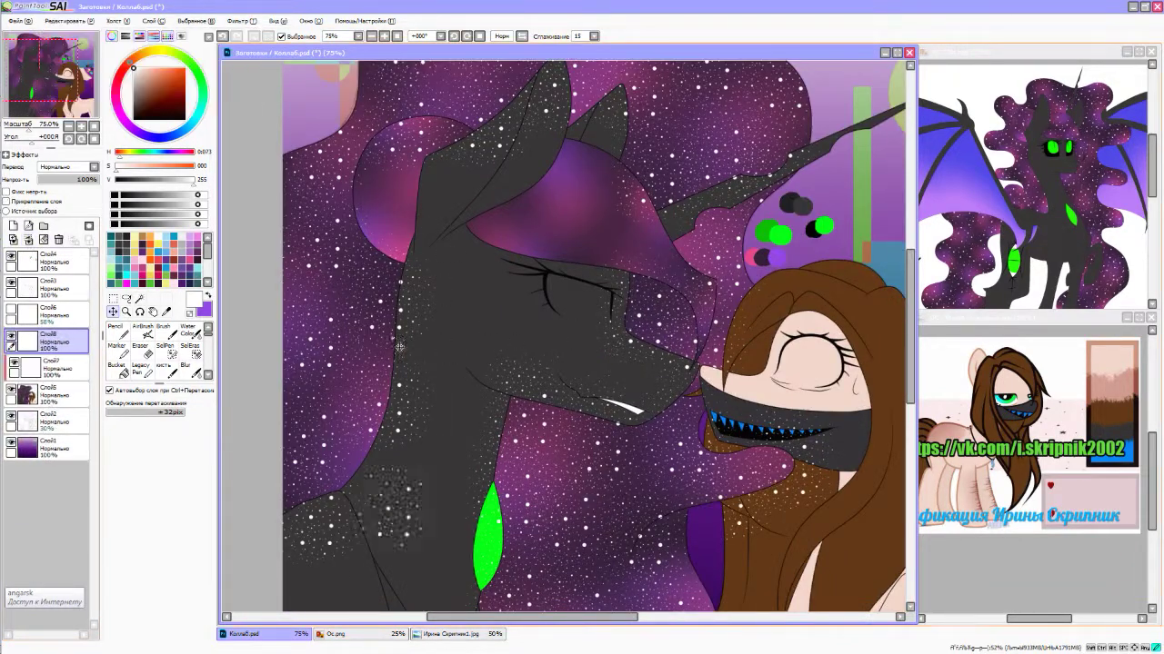
- Spread the remaining star clusters down to the large pony's shoulder and merge them into the clipped star layer
{"action": "key", "text": "ctrl+z"}
{"action": "key", "text": "ctrl+z"}
{"action": "key", "text": "ctrl+z"}
{"action": "key", "text": "ctrl+z"}
{"action": "key", "text": "ctrl+y"}
{"action": "key", "text": "ctrl+y"}
{"action": "key", "text": "ctrl+z"}
{"action": "key", "text": "ctrl+z"}
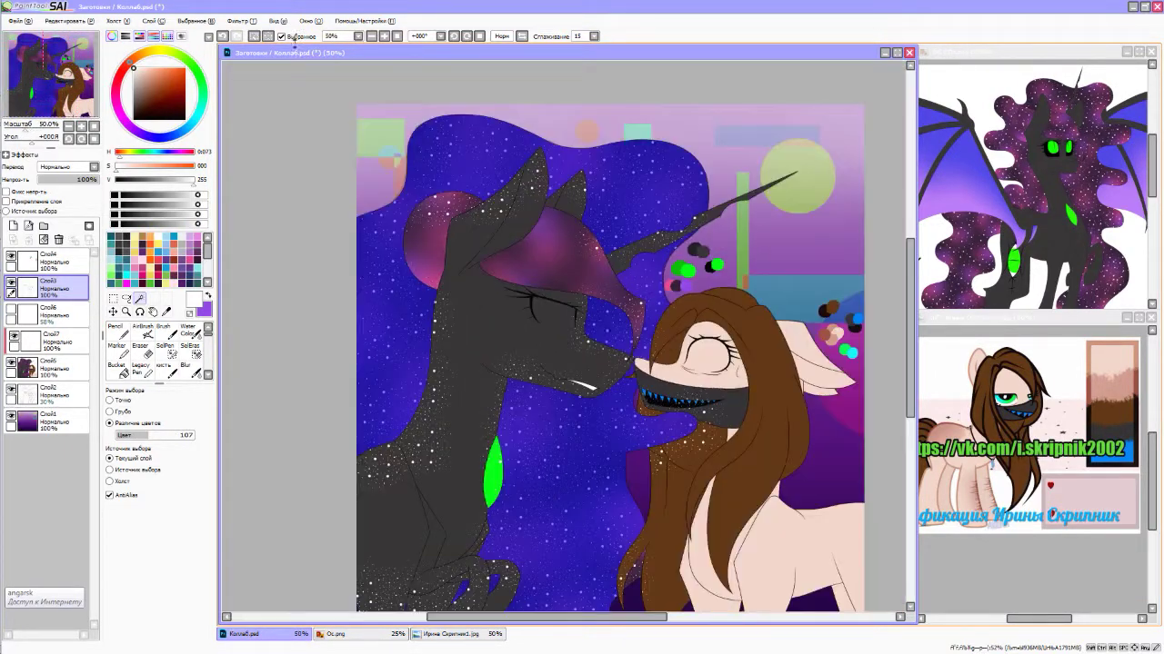
- Select the whole mane, clear the stars outside it and set the star layer's blend mode to Overlay
{"action": "key", "text": "ctrl+y"}
{"action": "key", "text": "ctrl+z"}
{"action": "key", "text": "ctrl+z"}
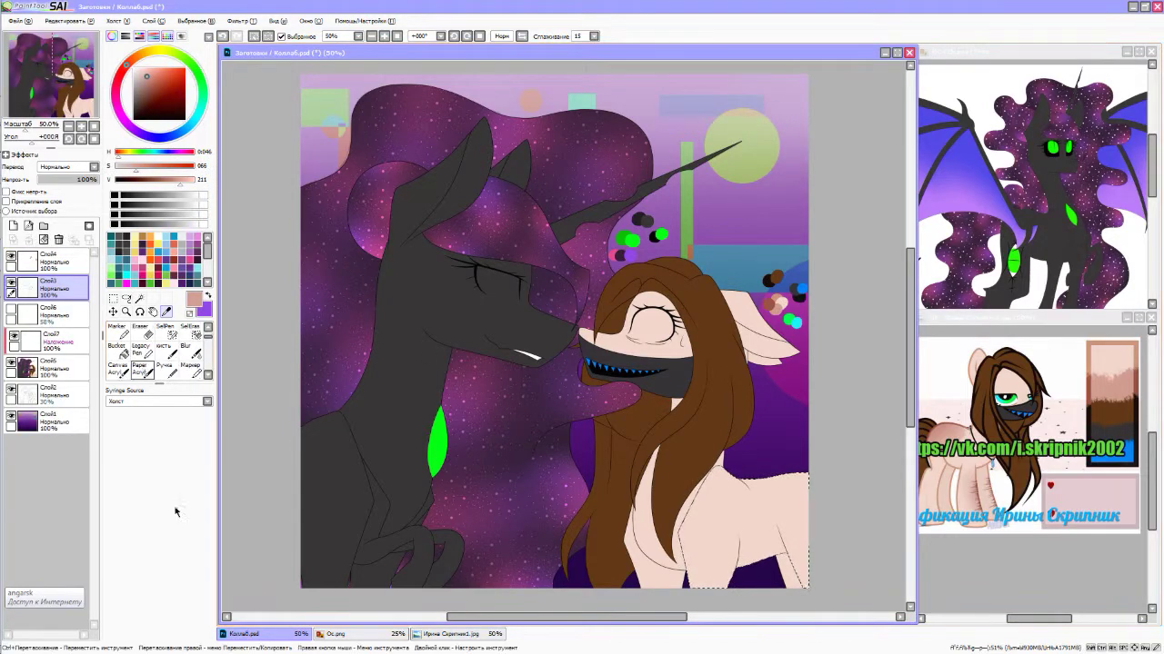
- Paint a reddish skin-toned patch along the small pony's back with the textured acrylic brush at sizes 250 and 100
{"action": "key", "text": "ctrl+y"}
{"action": "key", "text": "ctrl+y"}
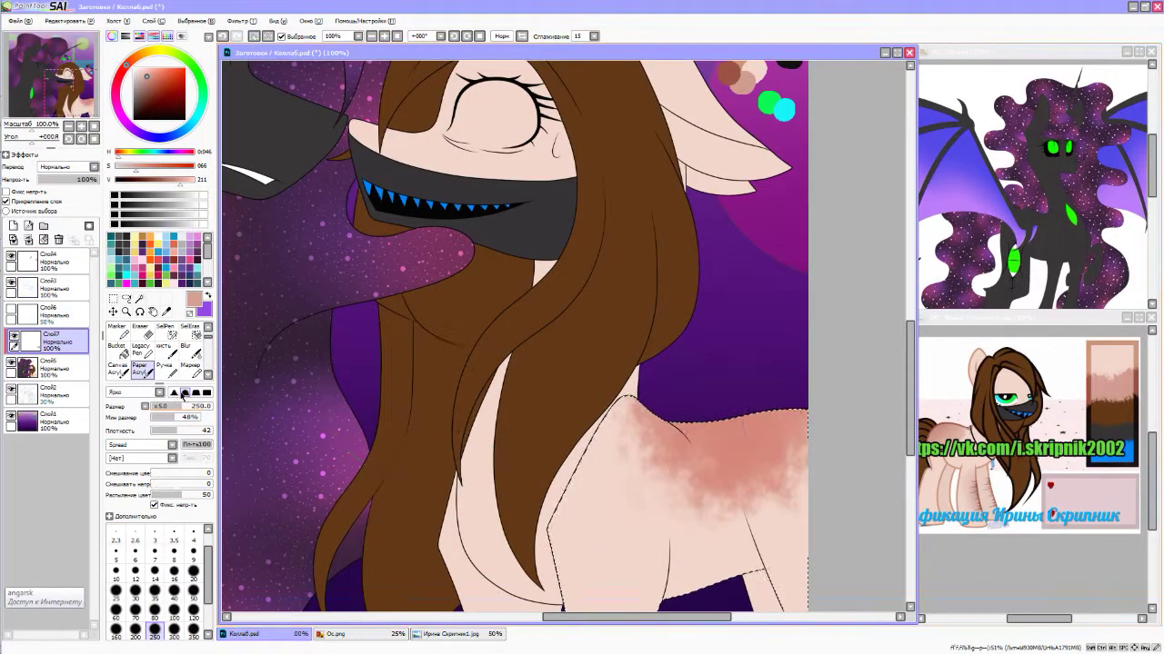
{"action": "left_click", "coordinate": [174, 609]}
{"action": "key", "text": "ctrl+plus"}
{"action": "mouse_move", "coordinate": [637, 480]}
{"action": "left_mouse_down"}
{"action": "mouse_move", "coordinate": [644, 390]}
{"action": "mouse_move", "coordinate": [789, 534]}
{"action": "left_mouse_up"}
{"action": "key", "text": "ctrl+minus"}
{"action": "key", "text": "ctrl+minus"}
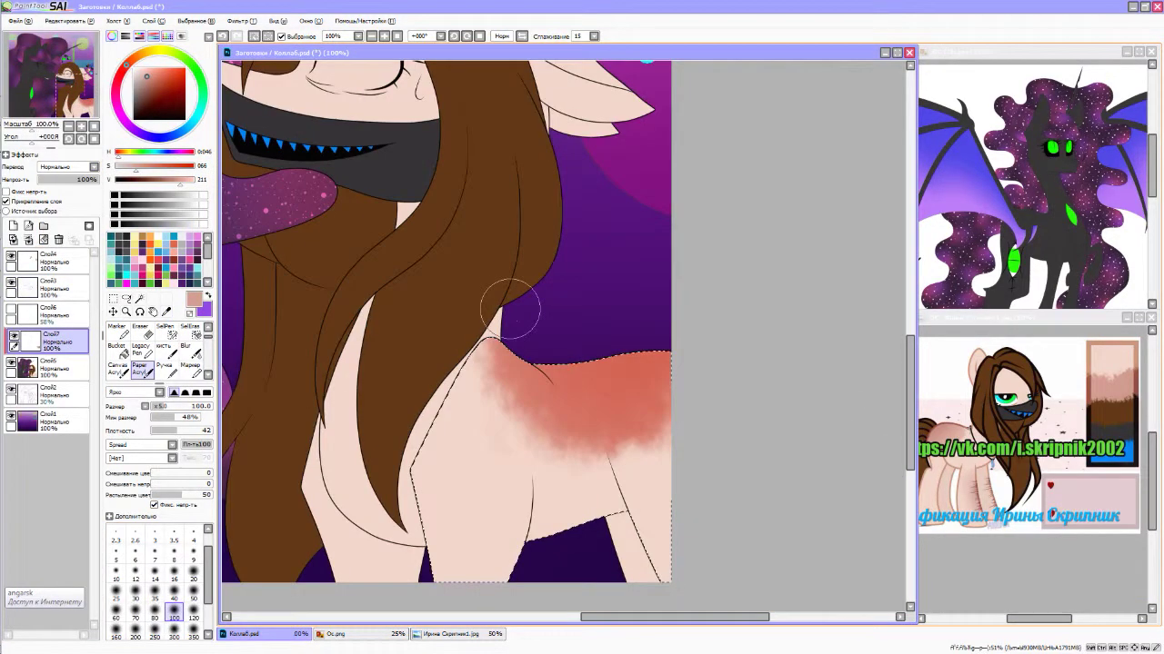
- Set the opacity of the back patch's layer to 59% and clear the selection
{"action": "key", "text": "ctrl+plus"}
{"action": "key", "text": "ctrl+minus"}
{"action": "key", "text": "ctrl+minus"}
{"action": "key", "text": "ctrl+minus"}
{"action": "key", "text": "ctrl+plus"}
{"action": "left_click_drag", "start_coordinate": [96, 179], "coordinate": [75, 179]}
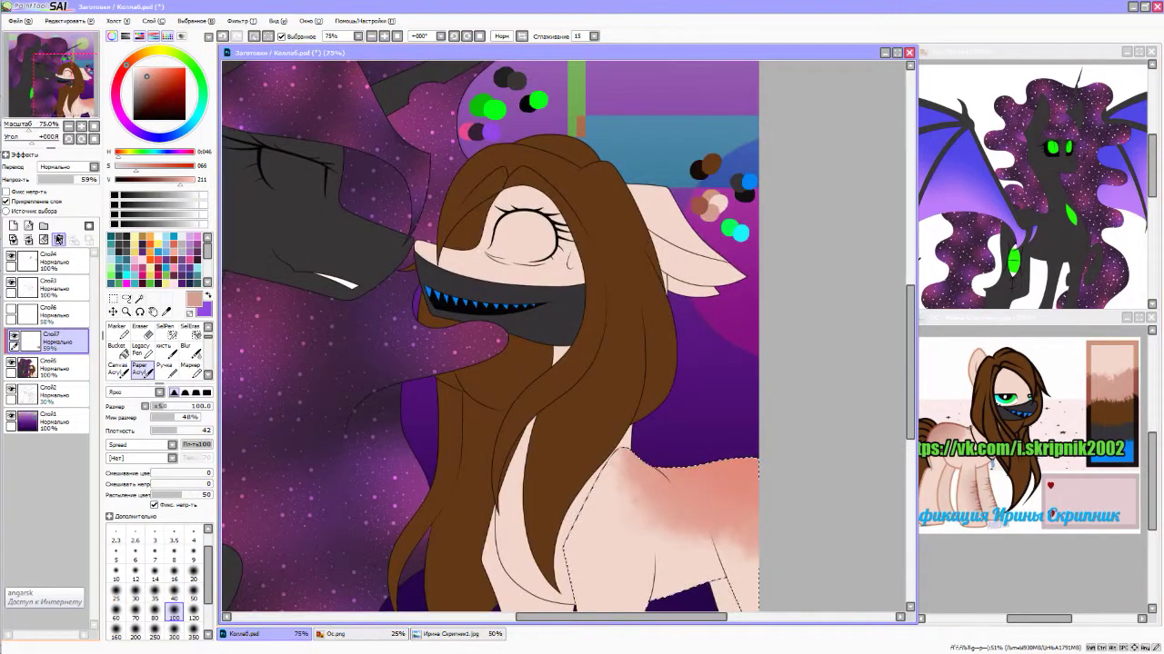
{"action": "key", "text": "ctrl+minus"}
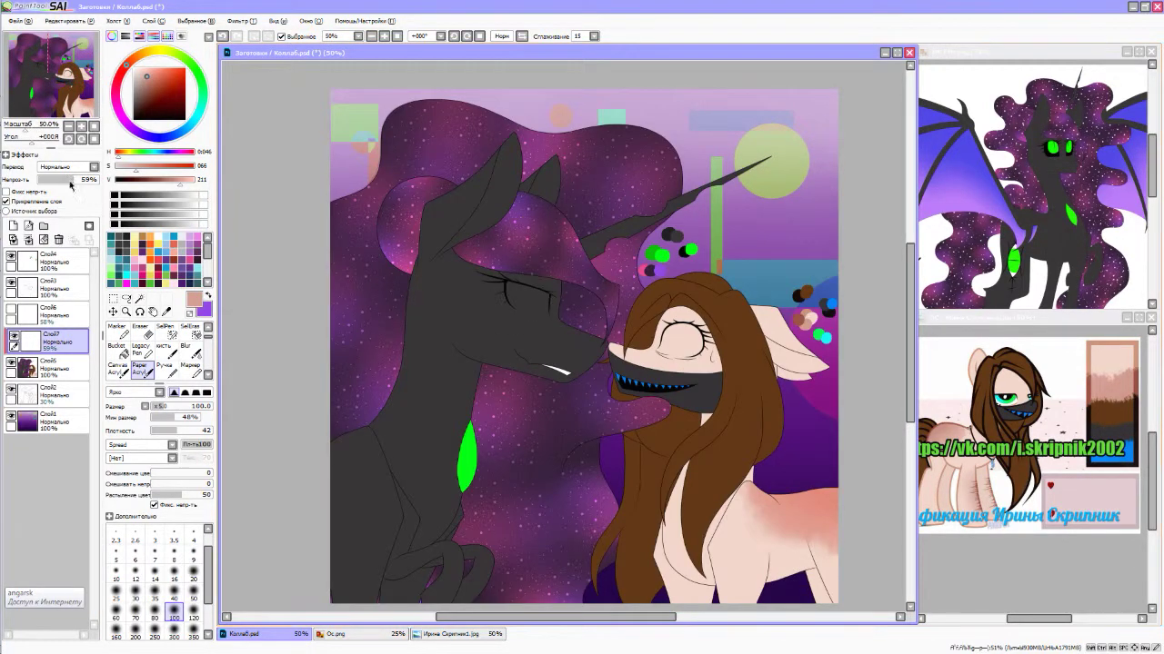
- Select the small pony's face on the line-art layer and add its eye outline and lashes with the Selection Pen
{"action": "left_click", "coordinate": [50, 287]}
{"action": "left_click", "coordinate": [140, 298]}
{"action": "key", "text": "ctrl+plus"}
{"action": "key", "text": "ctrl+plus"}
{"action": "key", "text": "ctrl+plus"}
{"action": "left_click", "coordinate": [615, 297]}
{"action": "key", "text": "ctrl+plus"}
{"action": "left_click", "coordinate": [165, 348]}
{"action": "key", "text": "ctrl+plus"}
{"action": "key", "text": "ctrl+plus"}
{"action": "key", "text": "ctrl+plus"}
{"action": "key", "text": "ctrl+minus"}
{"action": "key", "text": "ctrl+minus"}
{"action": "key", "text": "ctrl+minus"}
{"action": "key", "text": "ctrl+minus"}
{"action": "key", "text": "ctrl+minus"}
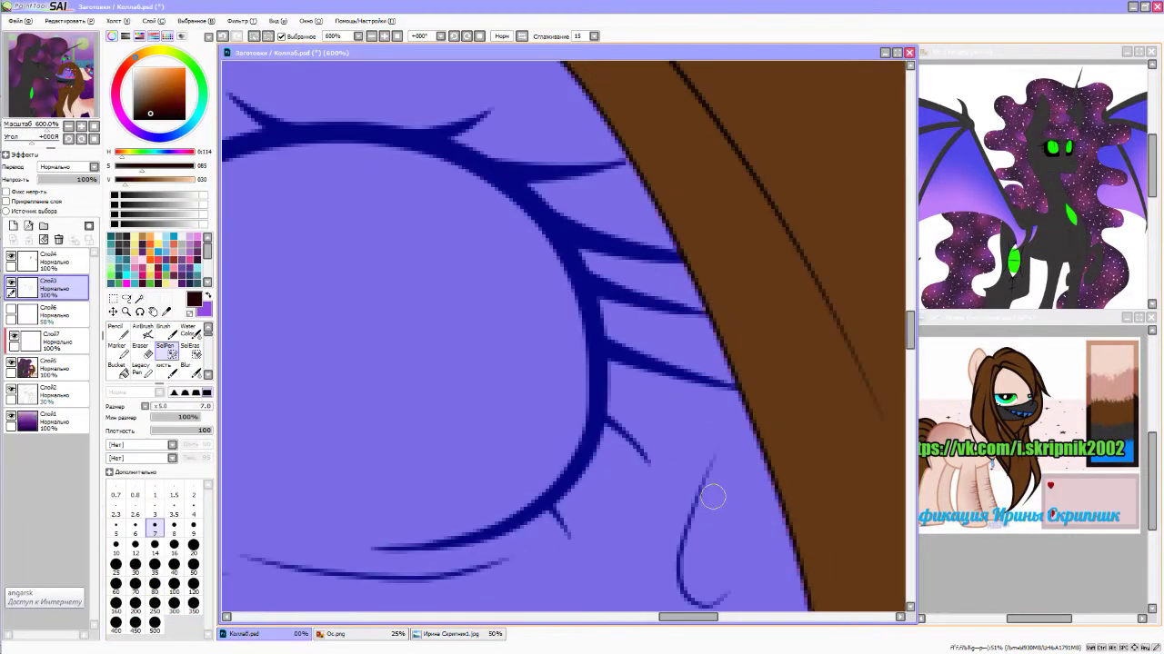
- Shade the edges of the small pony's face in dark brown on the clipped layer and soften them with Blur
{"action": "left_click", "coordinate": [50, 341]}
{"action": "left_click", "coordinate": [117, 349]}
{"action": "key", "text": "e"}
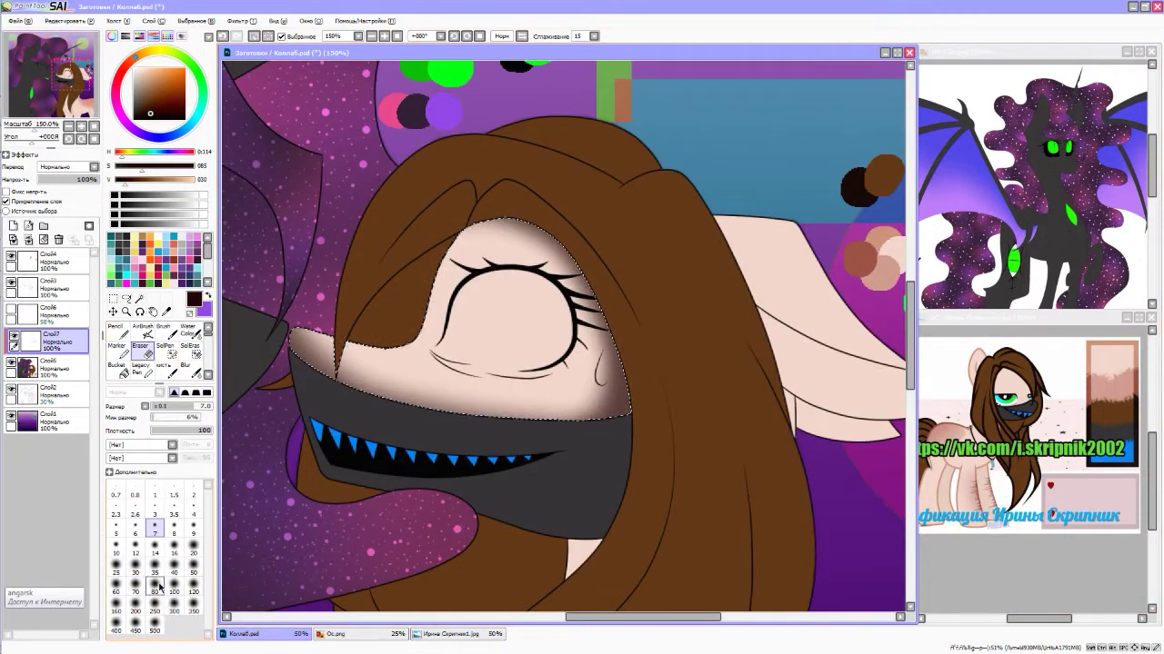
{"action": "key", "text": "ctrl+plus"}
{"action": "key", "text": "b"}
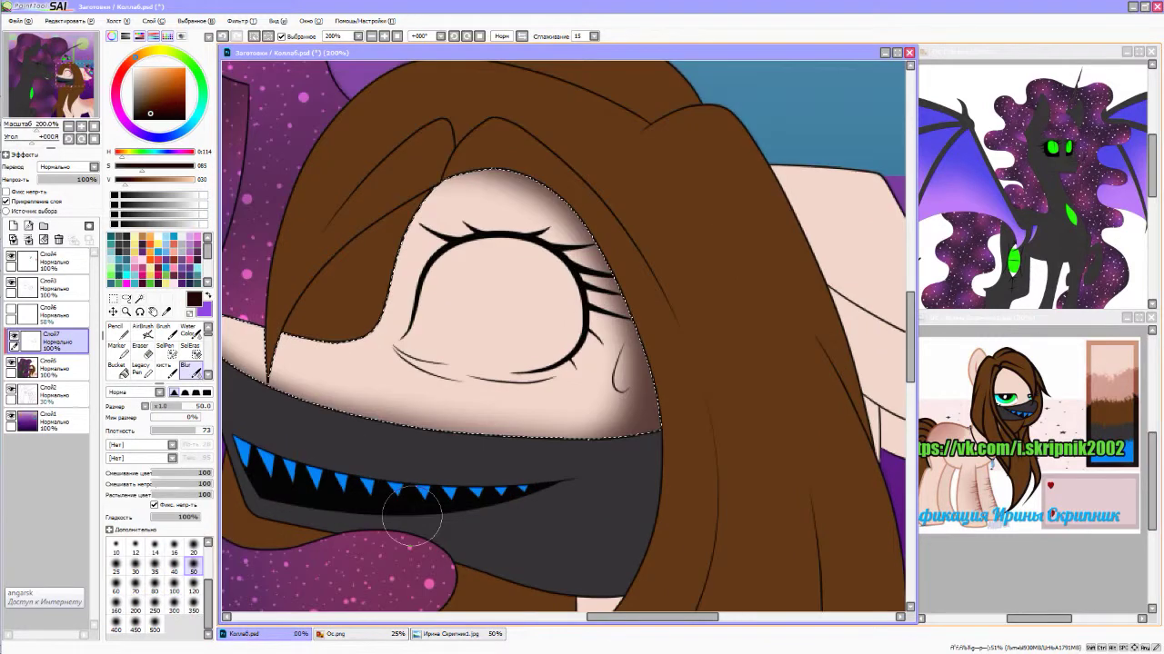
{"action": "key", "text": "ctrl+plus"}
{"action": "key", "text": "ctrl+minus"}
- Select the upper section of the small pony's ear, shade its edges dark brown and blur the shading
{"action": "key", "text": "m"}
{"action": "key", "text": "ctrl+minus"}
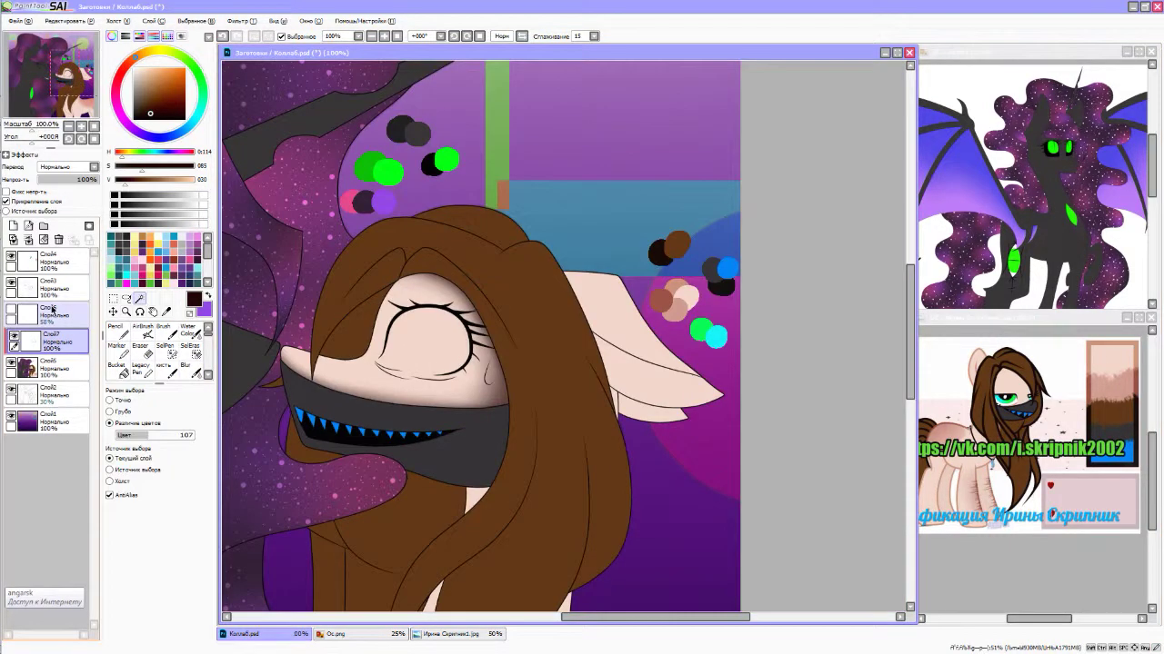
{"action": "key", "text": "ctrl+plus"}
{"action": "key", "text": "b"}
{"action": "left_click_drag", "start_coordinate": [491, 182], "coordinate": [573, 346]}
{"action": "key", "text": "ctrl+plus"}
{"action": "key", "text": "ctrl+minus"}
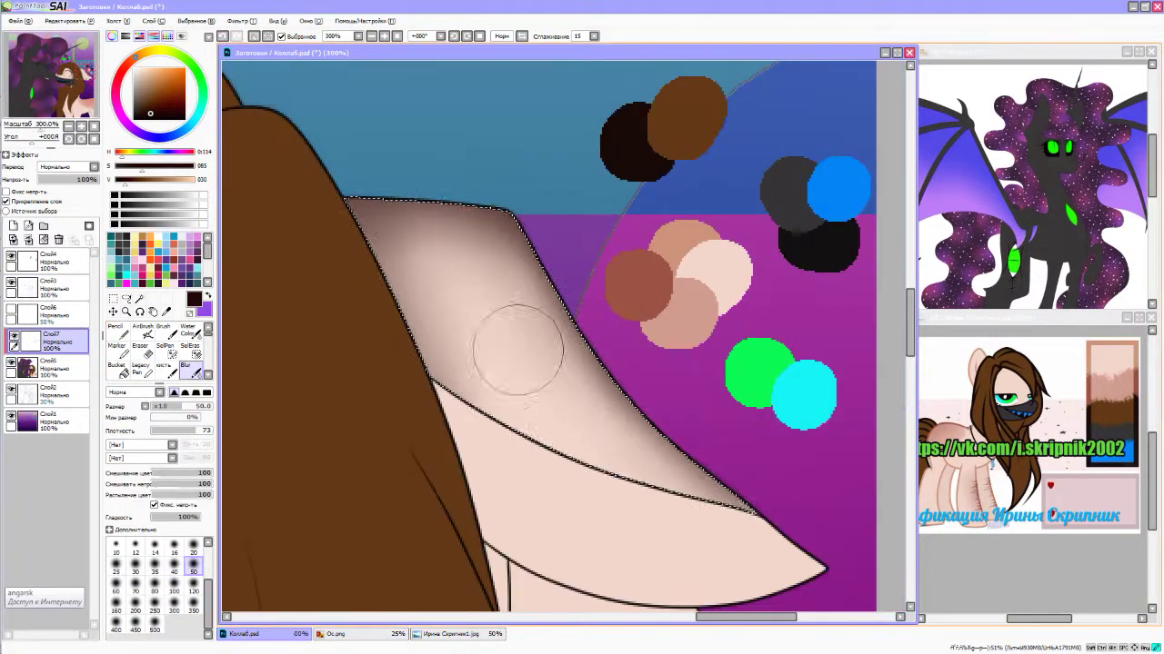
- Select the middle and lower sections of the small pony's ear and shade them dark brown in the same way
{"action": "left_click", "coordinate": [139, 298]}
{"action": "left_click", "coordinate": [582, 481]}
{"action": "key", "text": "b"}
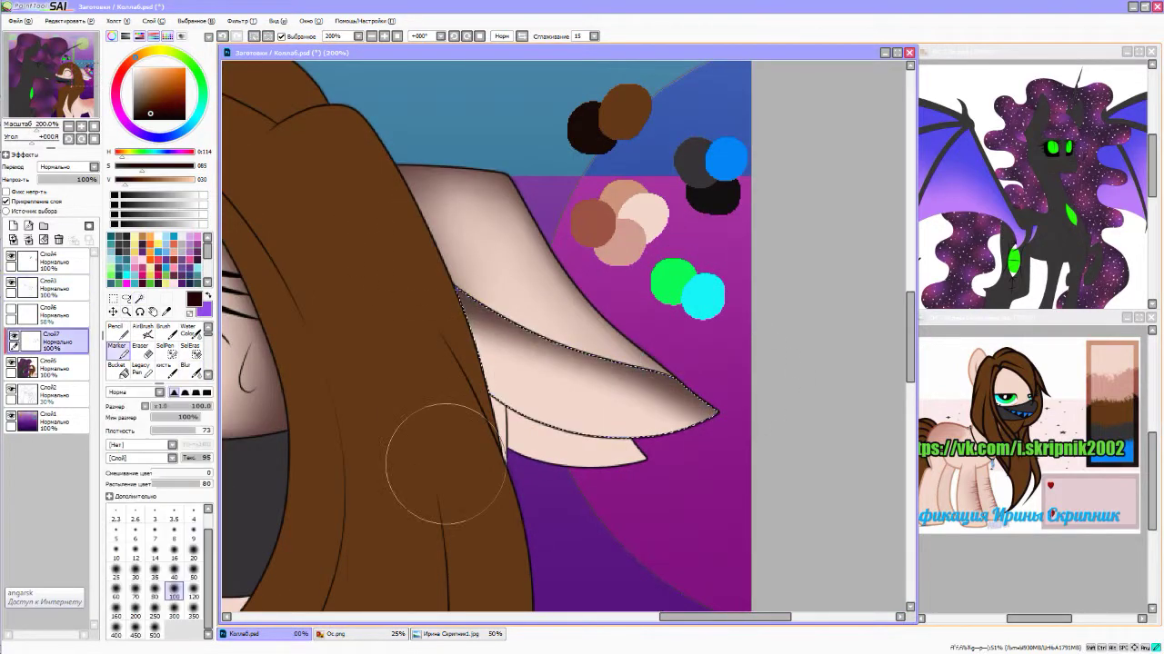
{"action": "left_click_drag", "start_coordinate": [428, 455], "coordinate": [382, 300]}
{"action": "key", "text": "ctrl+d"}
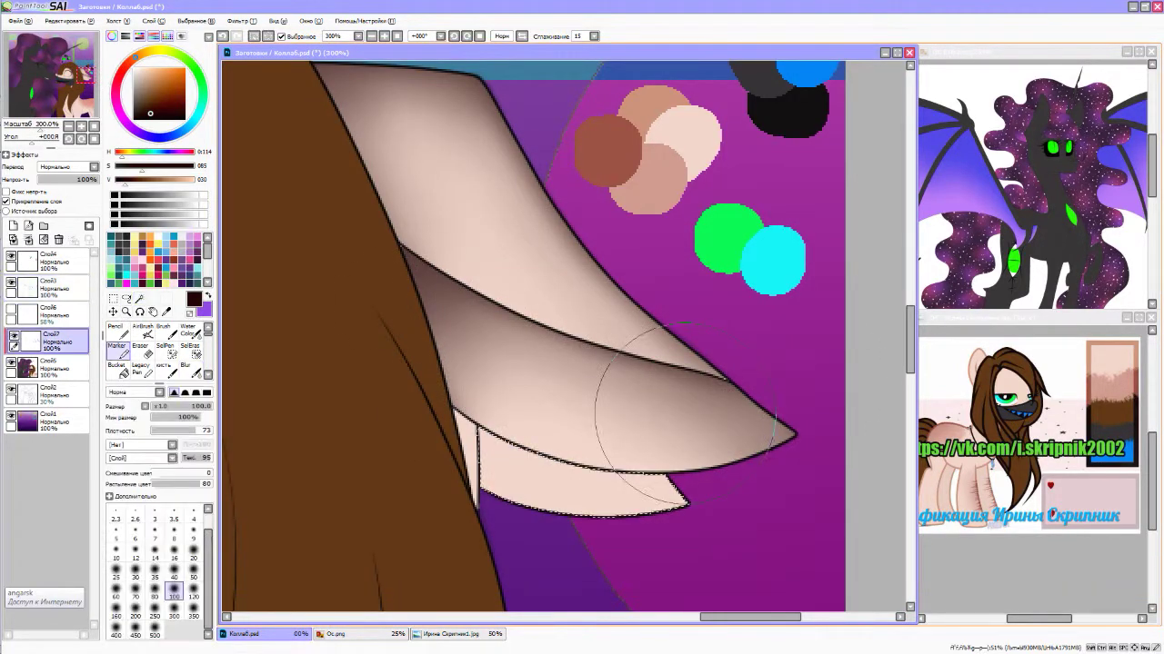
{"action": "key", "text": "m"}
{"action": "key", "text": "ctrl+plus"}
{"action": "key", "text": "ctrl+plus"}
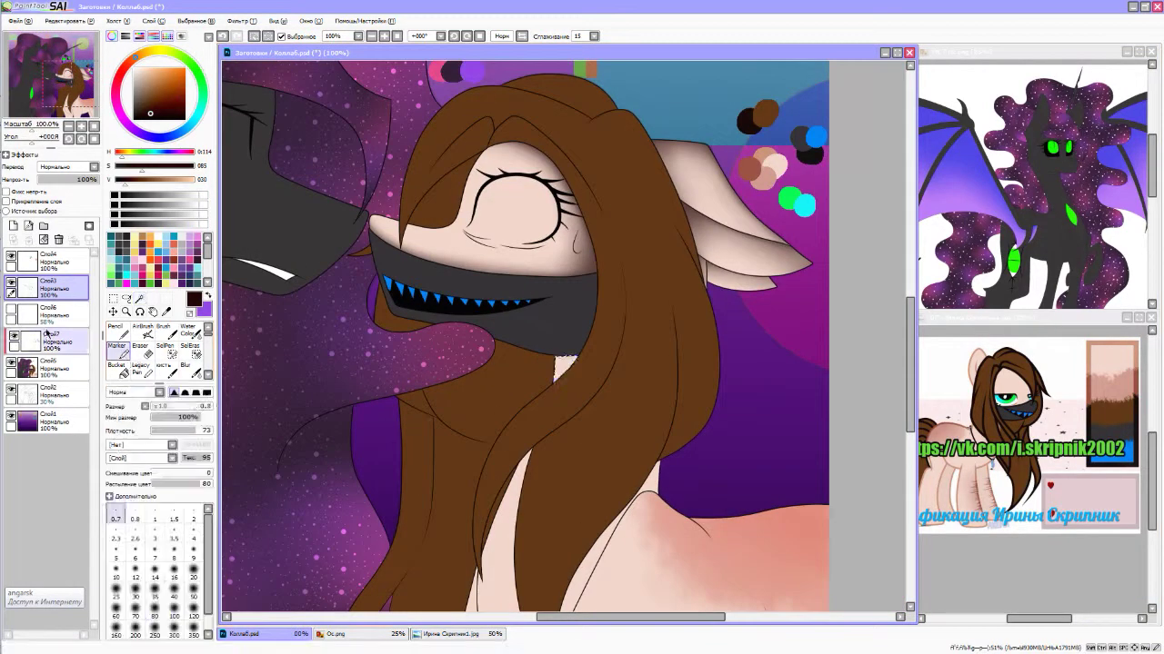
- Shade and blur the small neck patch under the mask on the clipped layer and touch up its corner
{"action": "left_click", "coordinate": [47, 333]}
{"action": "scroll", "coordinate": [554, 356], "scroll_direction": "up", "scroll_amount": 8}
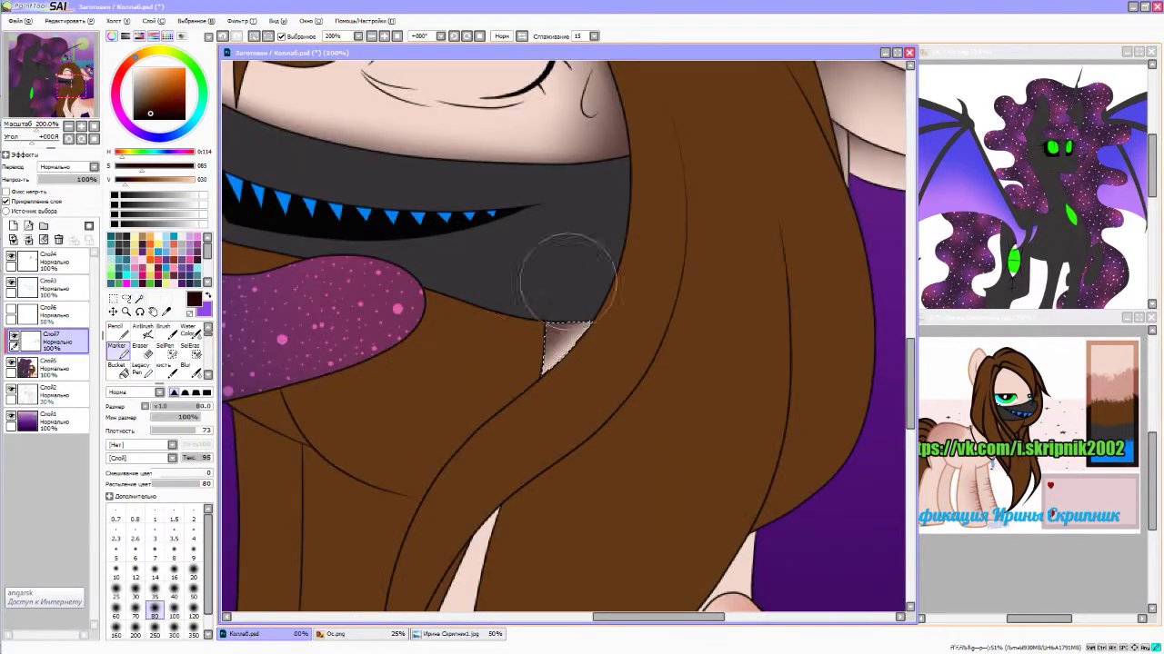
{"action": "key", "text": "b"}
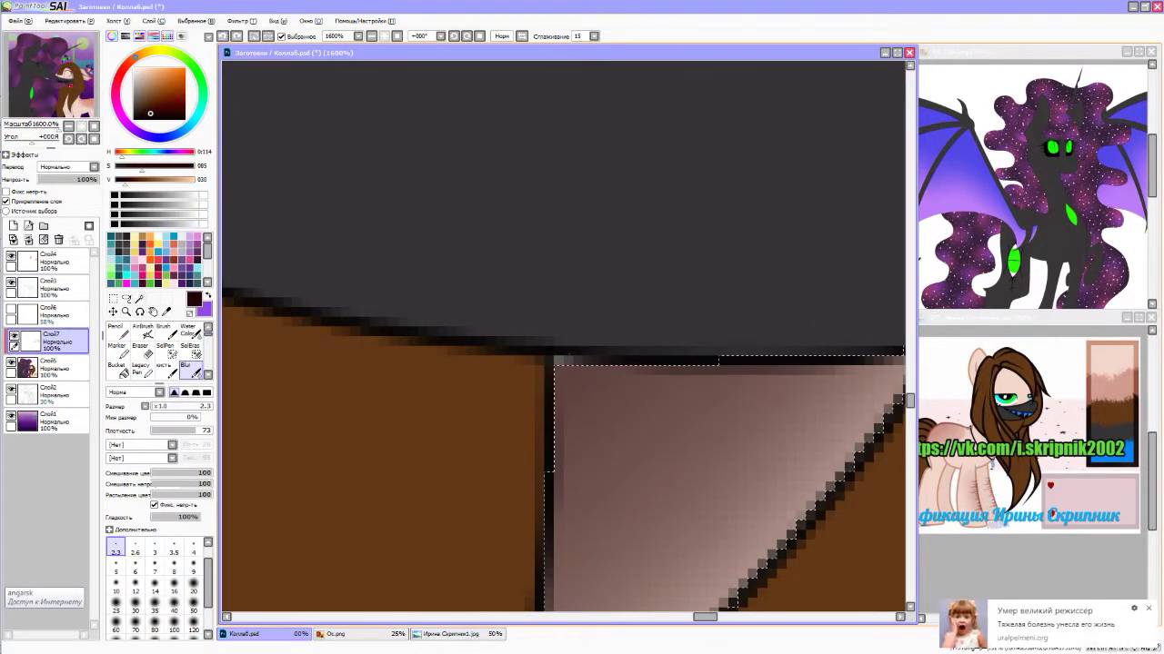
{"action": "key", "text": "ctrl+d"}
{"action": "scroll", "coordinate": [132, 553], "scroll_direction": "up", "scroll_amount": 1}
{"action": "key", "text": "b"}
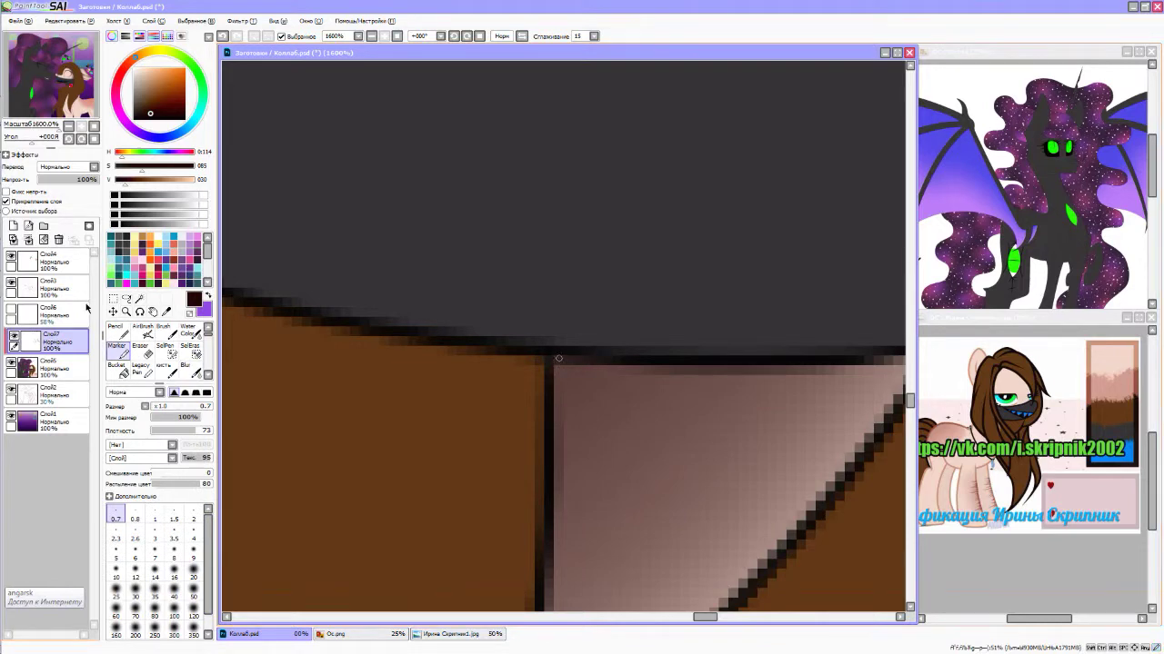
- Select the grey area of the small pony's mask from the line-art layer with the Magic Wand
{"action": "left_click", "coordinate": [47, 288]}
{"action": "left_click", "coordinate": [139, 298]}
{"action": "scroll", "coordinate": [672, 425], "scroll_direction": "down", "scroll_amount": 9}
{"action": "scroll", "coordinate": [523, 137], "scroll_direction": "up", "scroll_amount": 2}
{"action": "left_click", "coordinate": [432, 187]}
- Try to shade and blur the mask's edges with the mouth opening left out of the selection
{"action": "key", "text": "b"}
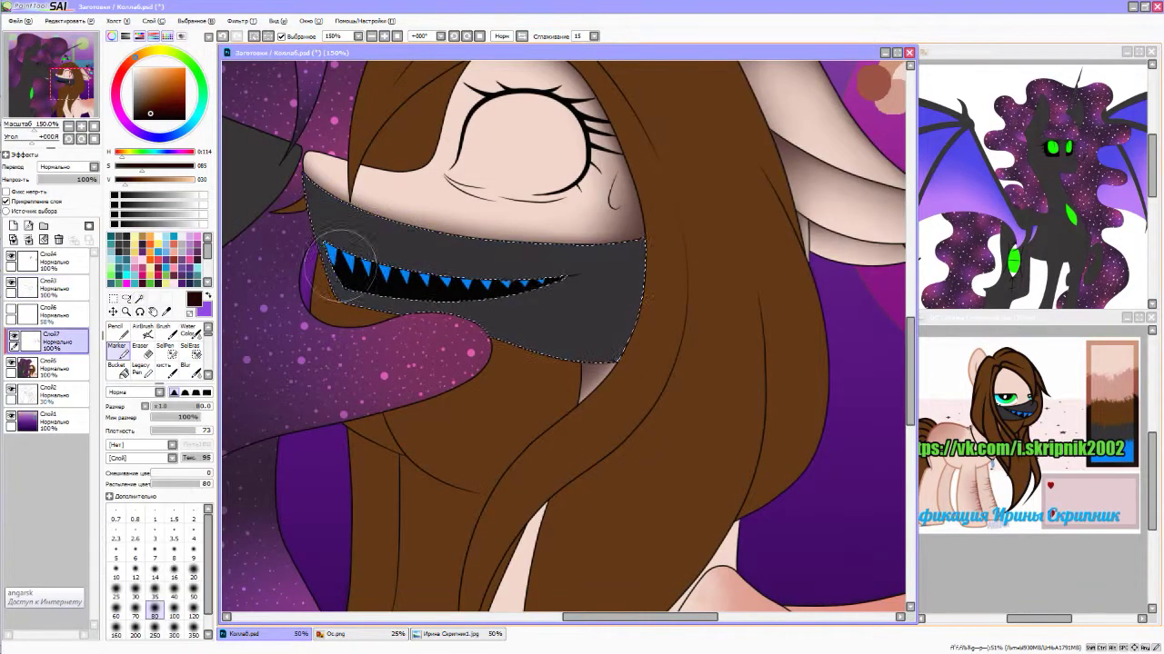
{"action": "scroll", "coordinate": [379, 173], "scroll_direction": "up", "scroll_amount": 2}
{"action": "key", "text": "b"}
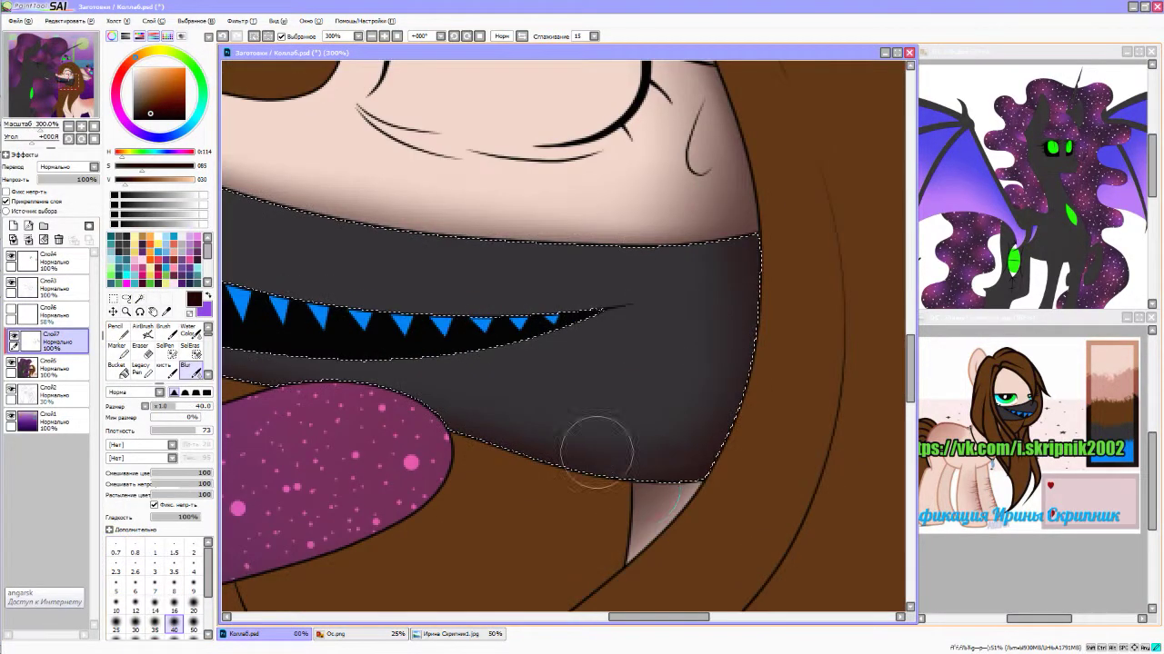
{"action": "scroll", "coordinate": [409, 400], "scroll_direction": "down", "scroll_amount": 7}
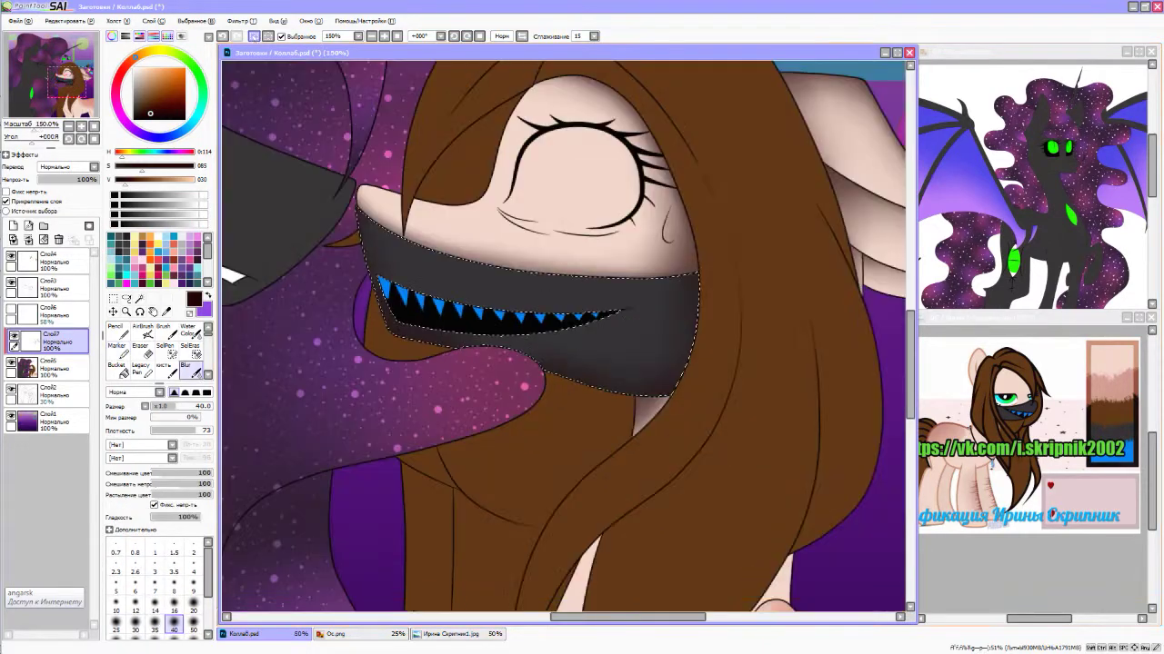
- Add the mask's black mouth opening and blue teeth to the selection with the Selection Pen
{"action": "key", "text": "w"}
{"action": "scroll", "coordinate": [688, 290], "scroll_direction": "up", "scroll_amount": 5}
{"action": "left_click", "coordinate": [55, 291]}
{"action": "key", "text": "s"}
{"action": "scroll", "coordinate": [324, 297], "scroll_direction": "up", "scroll_amount": 2}
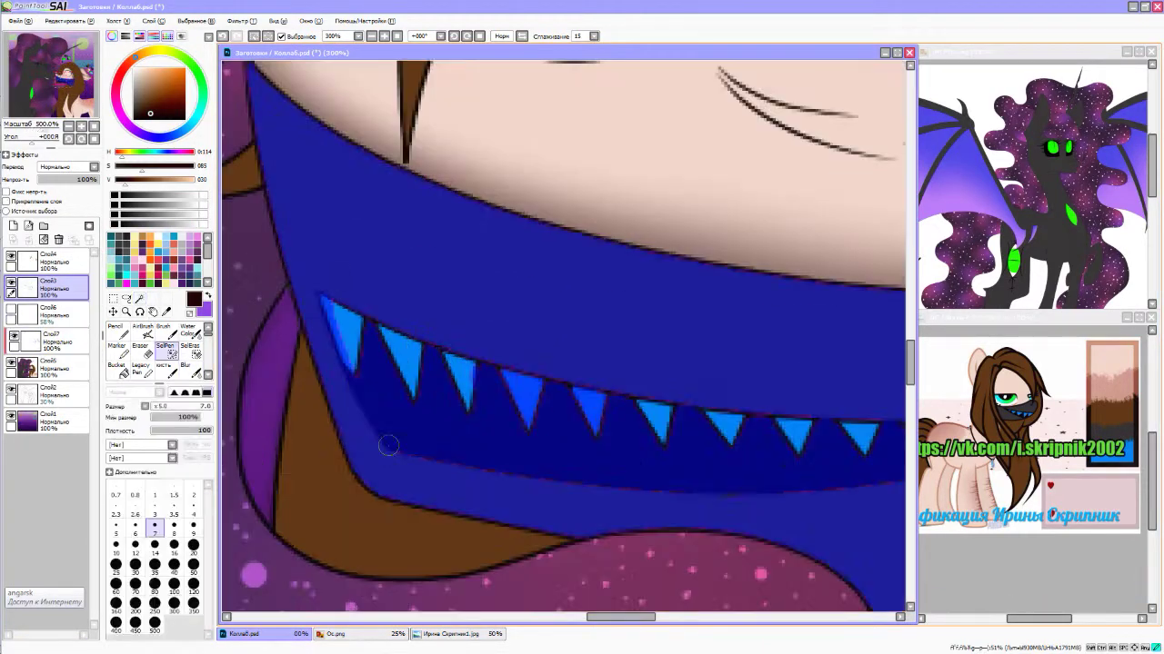
{"action": "scroll", "coordinate": [488, 370], "scroll_direction": "down", "scroll_amount": 4}
- Shade the edges of the whole mask with the size 80 Marker and smooth them with Blur at size 60
{"action": "key", "text": "b"}
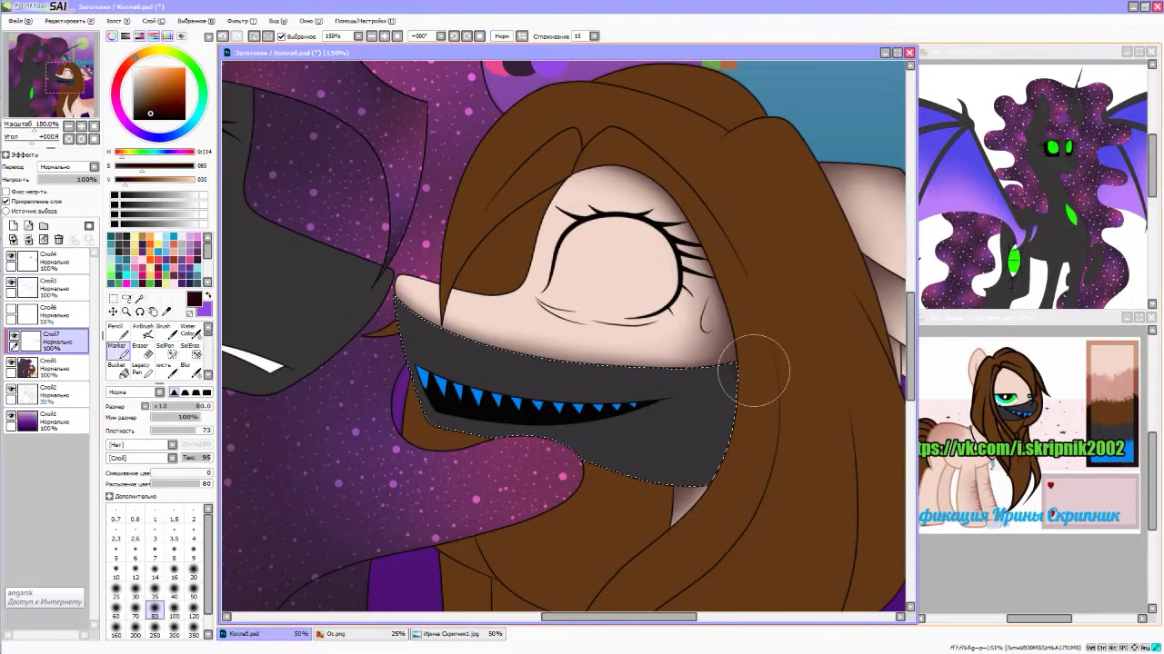
{"action": "scroll", "coordinate": [478, 452], "scroll_direction": "up", "scroll_amount": 1}
{"action": "key", "text": "r"}
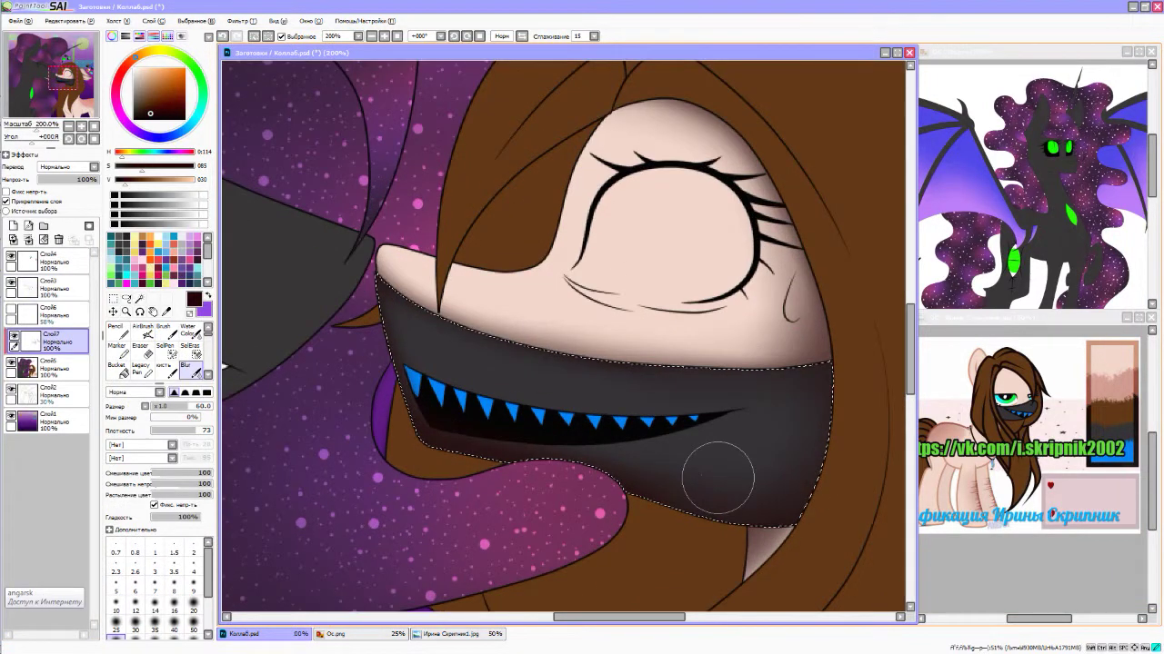
- Select the small pony's neck and chest between the hair locks, shade their edges dark brown and blur them
{"action": "key", "text": "b"}
{"action": "scroll", "coordinate": [514, 270], "scroll_direction": "down", "scroll_amount": 3}
{"action": "scroll", "coordinate": [514, 270], "scroll_direction": "up", "scroll_amount": 1}
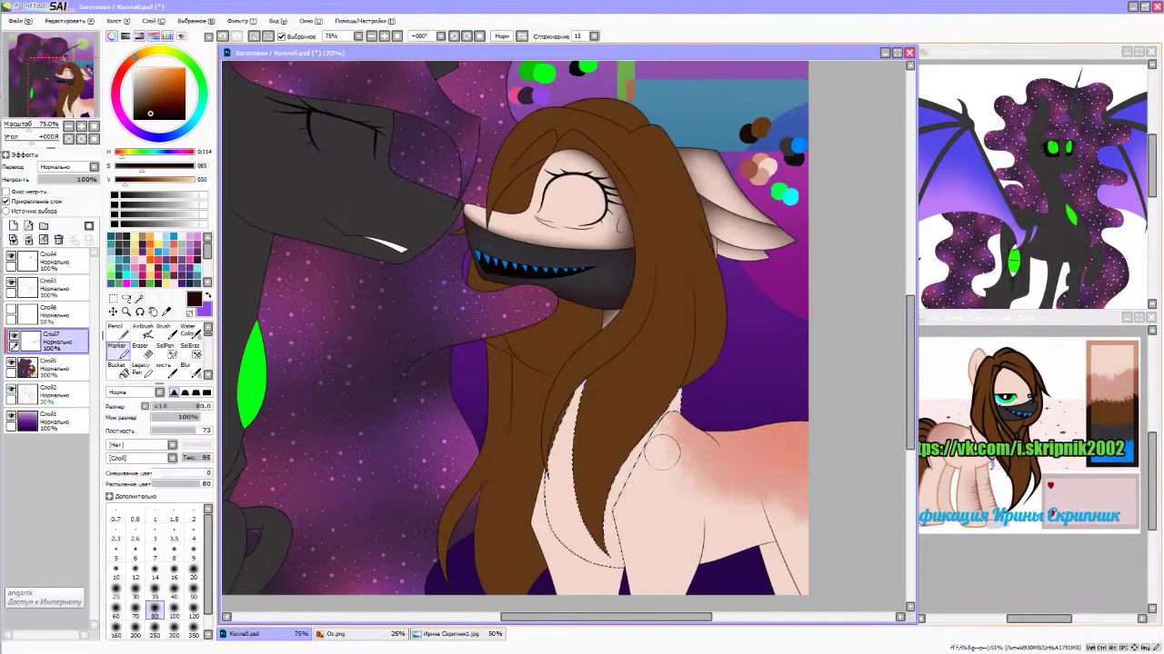
{"action": "left_click", "coordinate": [196, 372]}
{"action": "scroll", "coordinate": [489, 417], "scroll_direction": "up", "scroll_amount": 1}
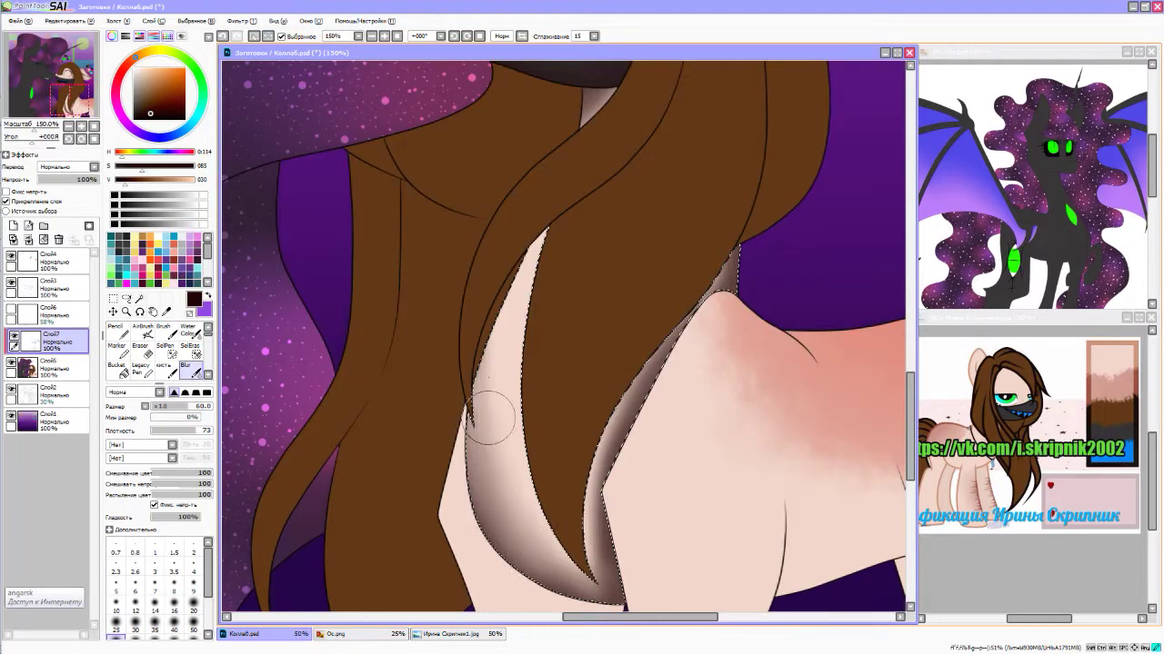
{"action": "left_click_drag", "start_coordinate": [676, 329], "coordinate": [549, 312]}
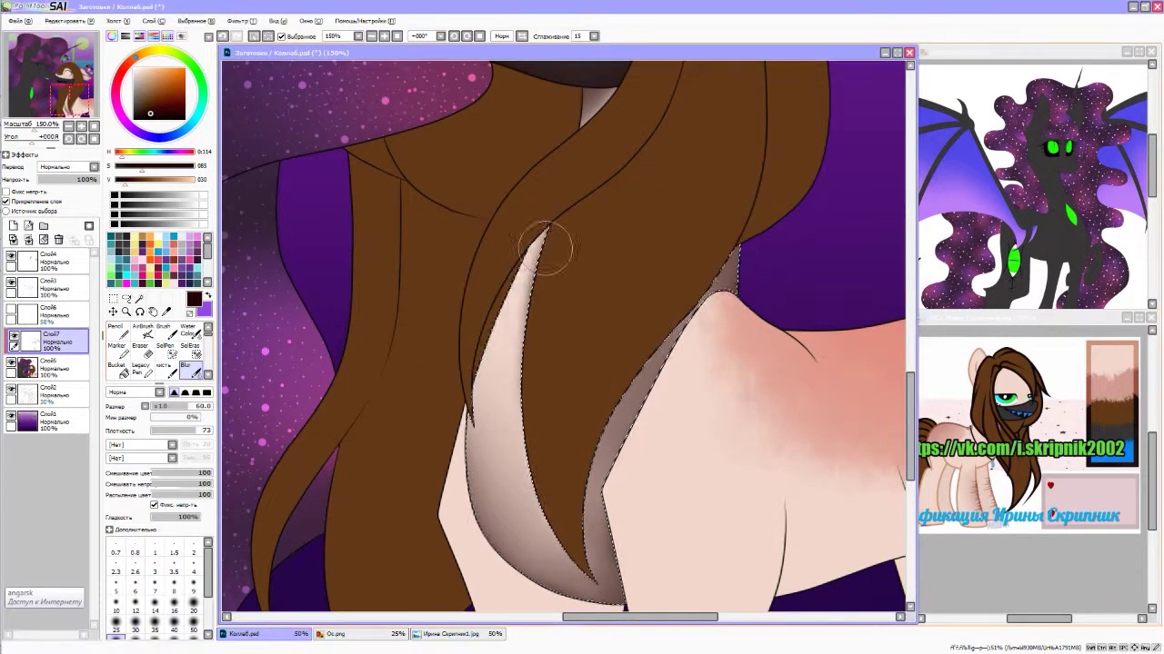
- Select the small pony's far legs and shade them where they meet the body with the size 250 Marker
{"action": "scroll", "coordinate": [484, 240], "scroll_direction": "down", "scroll_amount": 2}
{"action": "key", "text": "b"}
{"action": "scroll", "coordinate": [619, 261], "scroll_direction": "up", "scroll_amount": 1}
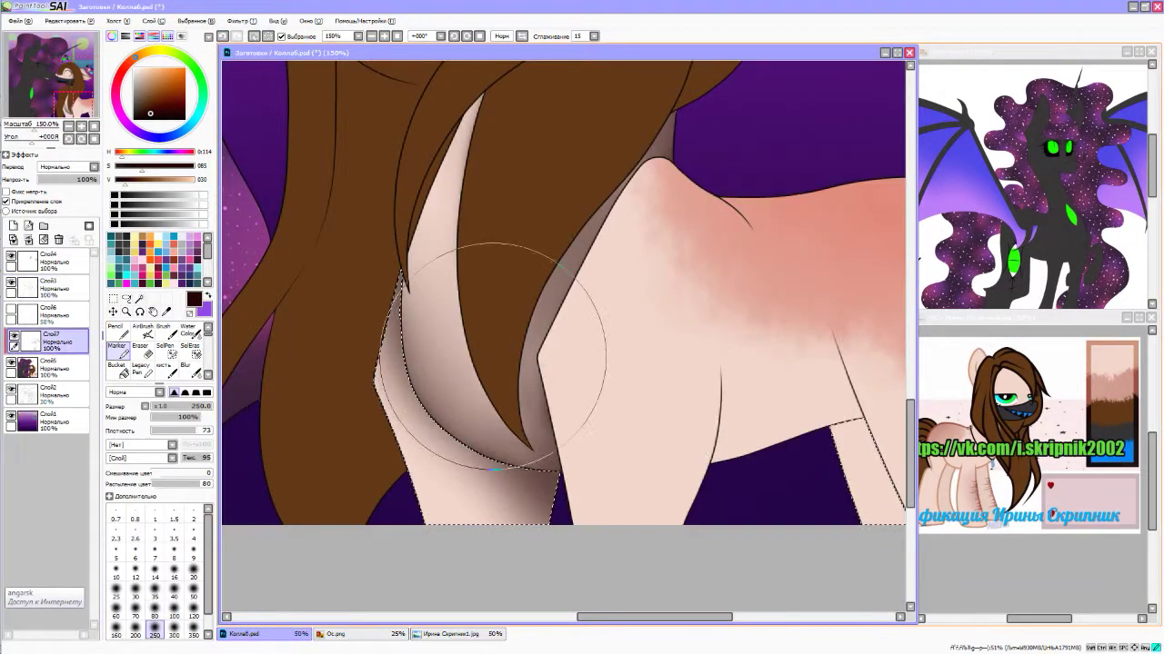
{"action": "scroll", "coordinate": [619, 261], "scroll_direction": "up", "scroll_amount": 1}
{"action": "scroll", "coordinate": [546, 254], "scroll_direction": "down", "scroll_amount": 2}
- Shade the small pony's back, belly and leg creases dark brown within the selected body
{"action": "left_click_drag", "start_coordinate": [564, 214], "coordinate": [626, 246]}
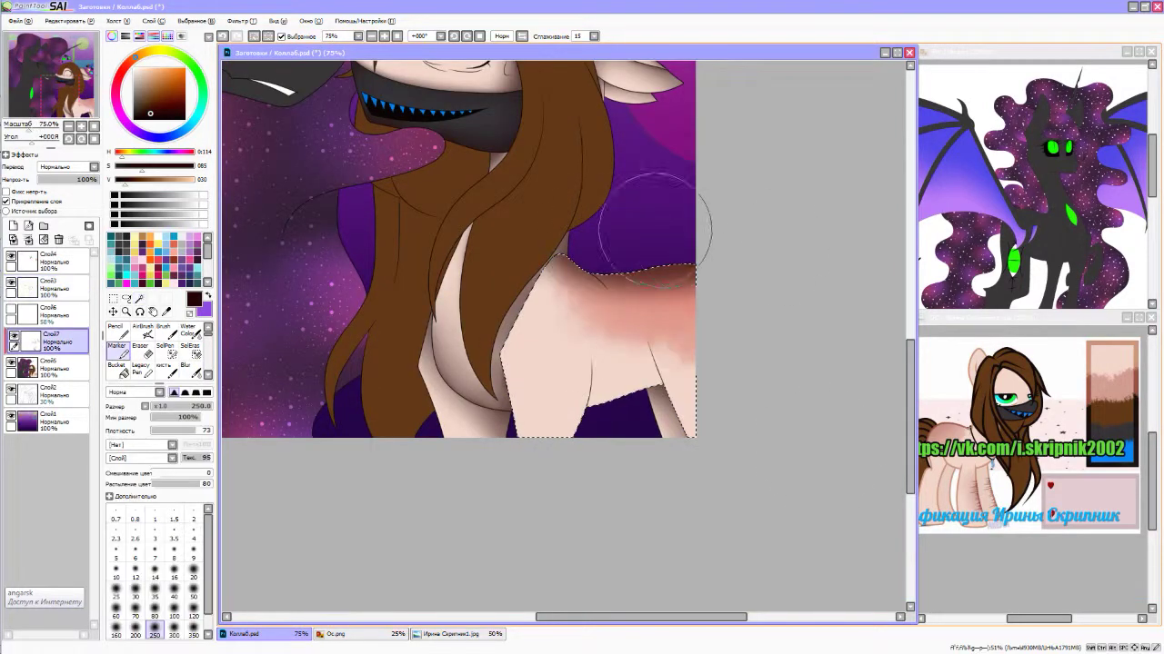
{"action": "scroll", "coordinate": [626, 246], "scroll_direction": "up", "scroll_amount": 1}
{"action": "left_click", "coordinate": [168, 610]}
{"action": "left_click_drag", "start_coordinate": [564, 318], "coordinate": [753, 488]}
{"action": "left_click_drag", "start_coordinate": [636, 182], "coordinate": [582, 149]}
{"action": "scroll", "coordinate": [447, 110], "scroll_direction": "up", "scroll_amount": 1}
{"action": "key", "text": "e"}
{"action": "left_click_drag", "start_coordinate": [371, 415], "coordinate": [264, 459]}
- Blend the body shading along the back, belly and hind leg with Blur at size 60
{"action": "key", "text": "b"}
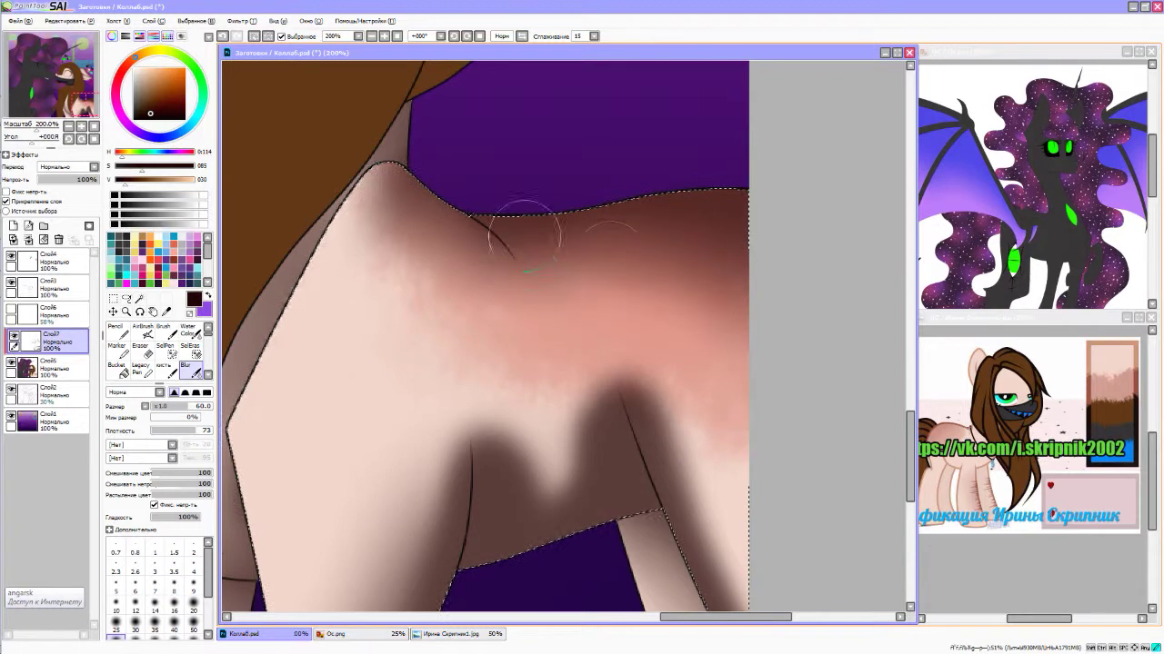
{"action": "left_click", "coordinate": [192, 629]}
{"action": "scroll", "coordinate": [429, 442], "scroll_direction": "down", "scroll_amount": 1}
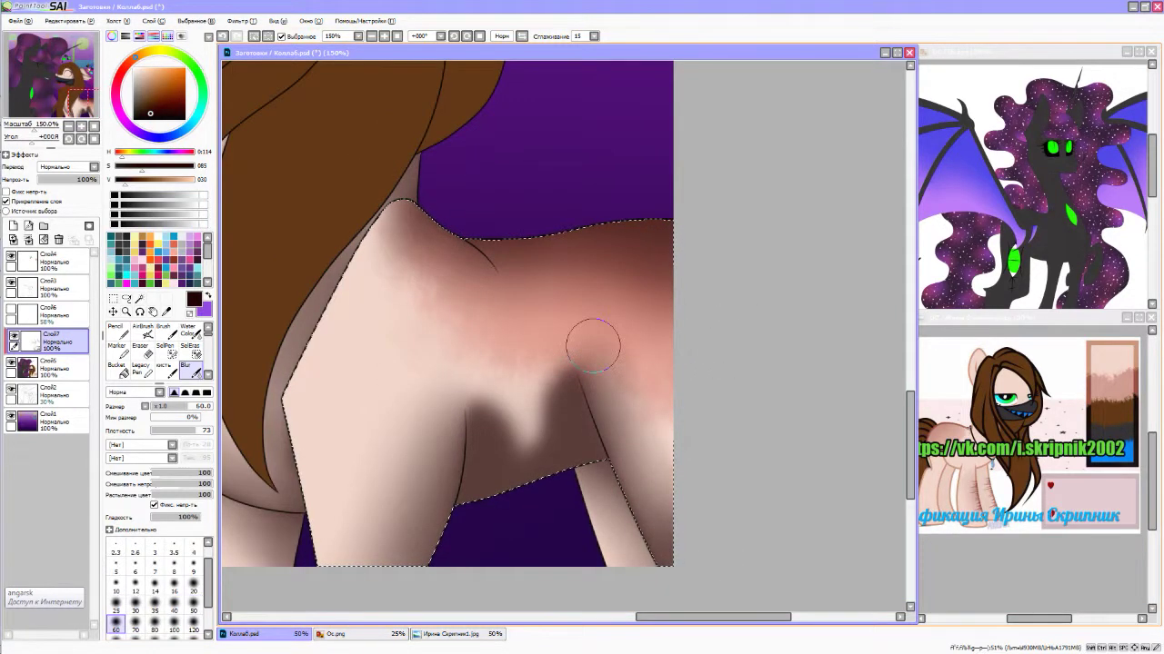
{"action": "scroll", "coordinate": [593, 345], "scroll_direction": "up", "scroll_amount": 1}
{"action": "scroll", "coordinate": [670, 507], "scroll_direction": "down", "scroll_amount": 2}
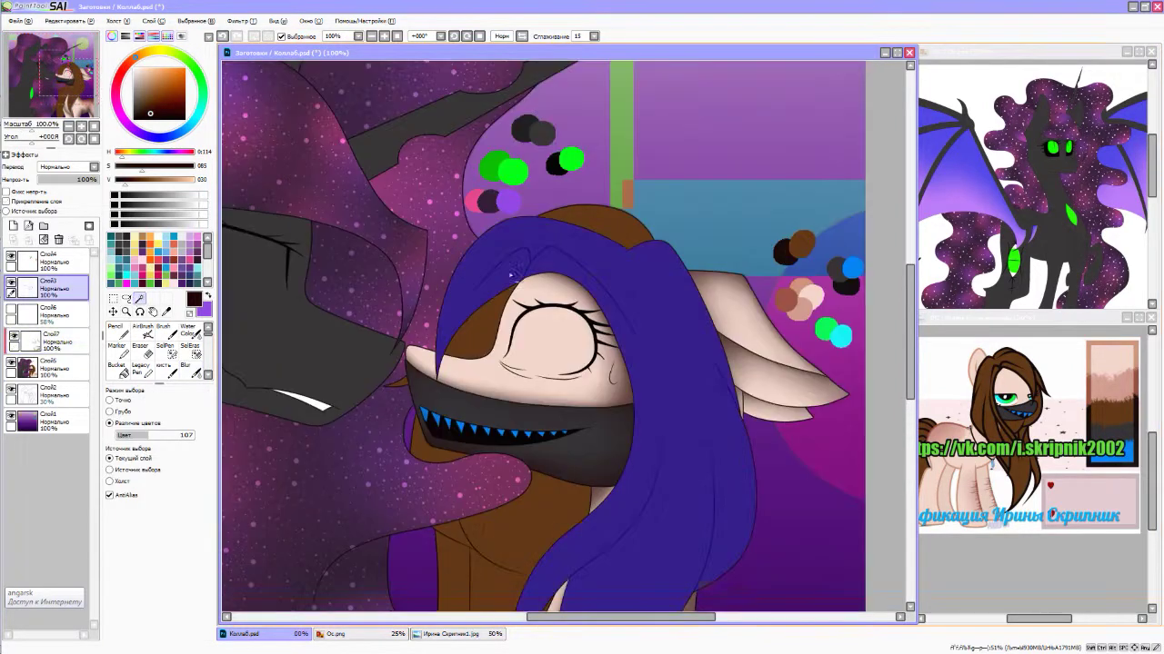
- Shade the small pony's front forelock dark brown with the size 35 Marker and blend it with Blur at size 50
{"action": "key", "text": "ctrl+d"}
{"action": "scroll", "coordinate": [692, 263], "scroll_direction": "up", "scroll_amount": 4}
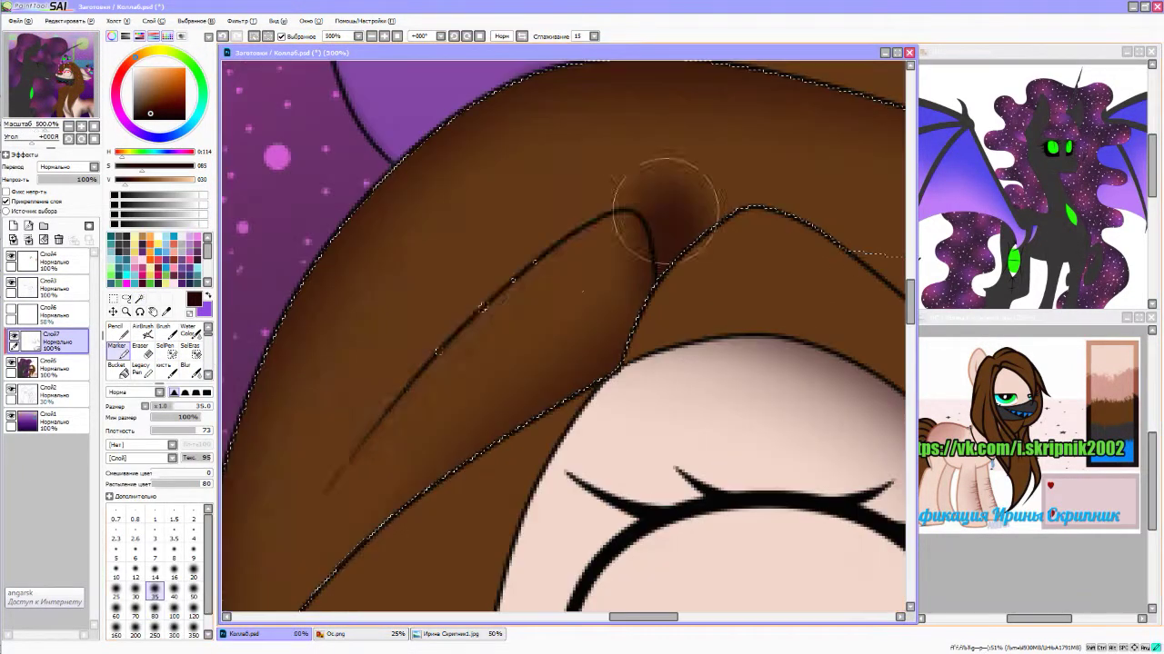
{"action": "key", "text": "b"}
{"action": "scroll", "coordinate": [447, 416], "scroll_direction": "up", "scroll_amount": 1}
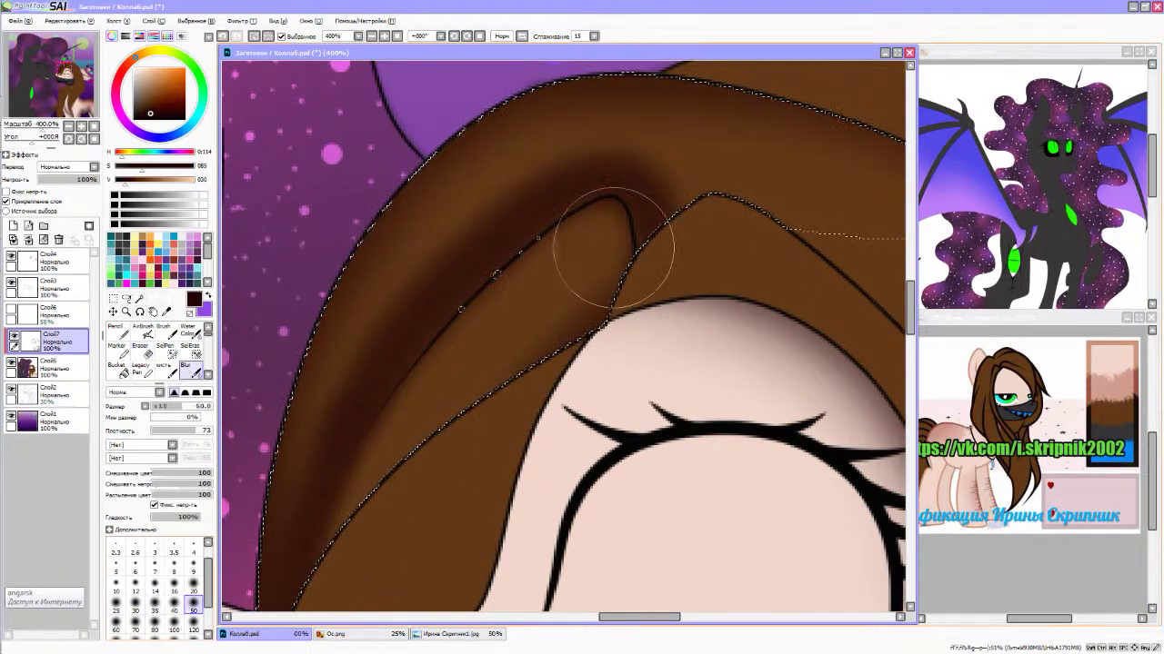
{"action": "scroll", "coordinate": [445, 323], "scroll_direction": "down", "scroll_amount": 2}
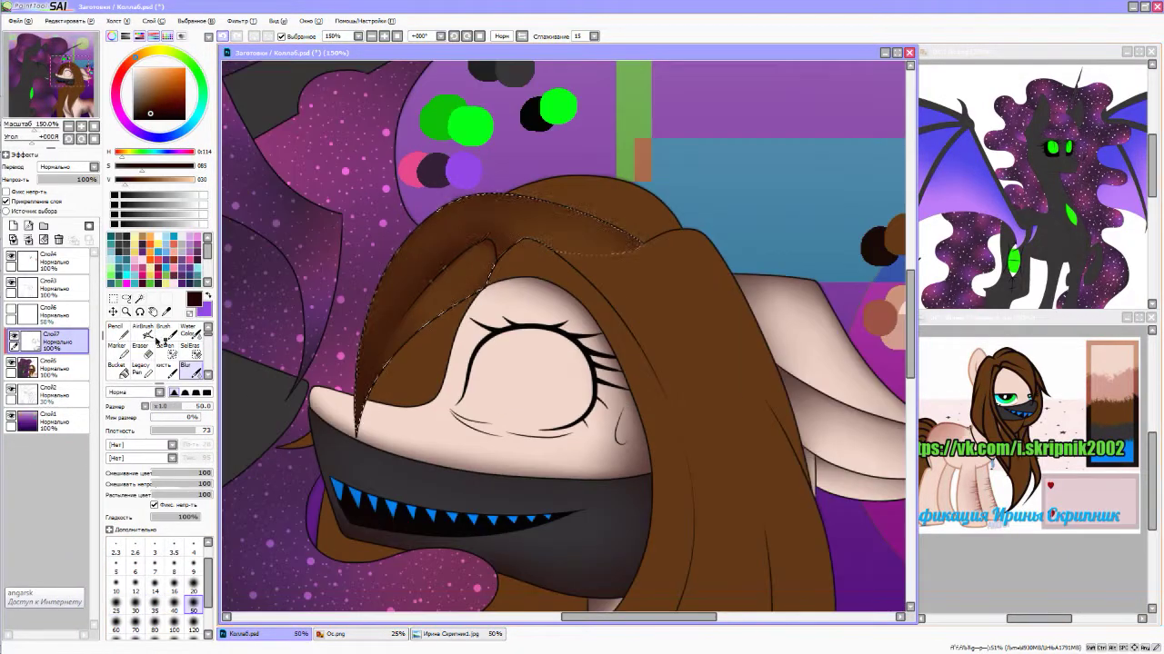
- Select the hair lock behind the small pony's crown and shade it dark brown where it meets the front locks
{"action": "key", "text": "e"}
{"action": "key", "text": "b"}
{"action": "scroll", "coordinate": [454, 273], "scroll_direction": "up", "scroll_amount": 2}
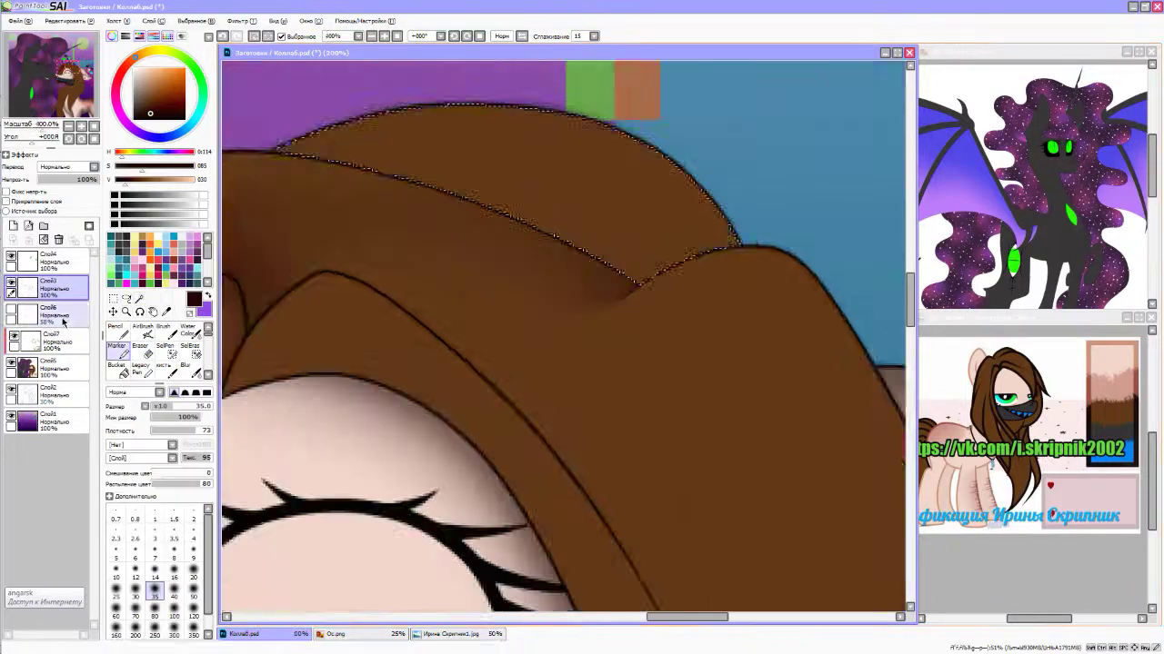
{"action": "scroll", "coordinate": [592, 291], "scroll_direction": "down", "scroll_amount": 2}
- Select the hair hanging in front of the small pony's neck, shade it with the size 100 Marker and blur it at size 60
{"action": "key", "text": "m"}
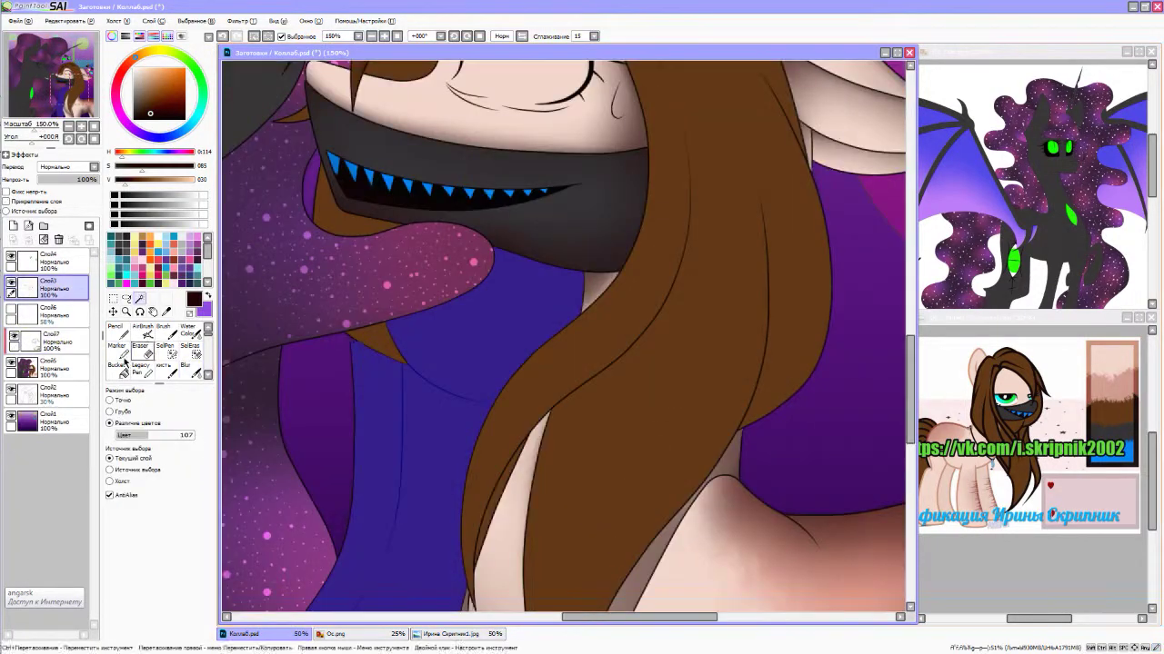
{"action": "scroll", "coordinate": [584, 312], "scroll_direction": "down", "scroll_amount": 2}
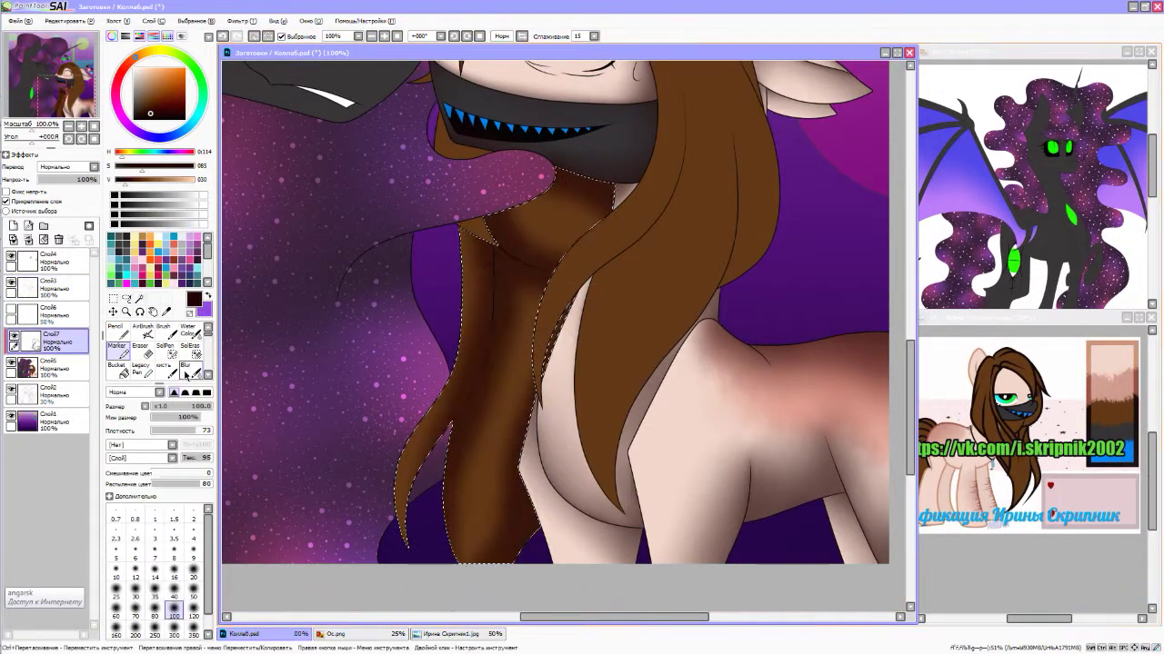
{"action": "key", "text": "b"}
{"action": "scroll", "coordinate": [439, 585], "scroll_direction": "up", "scroll_amount": 3}
{"action": "scroll", "coordinate": [773, 234], "scroll_direction": "down", "scroll_amount": 2}
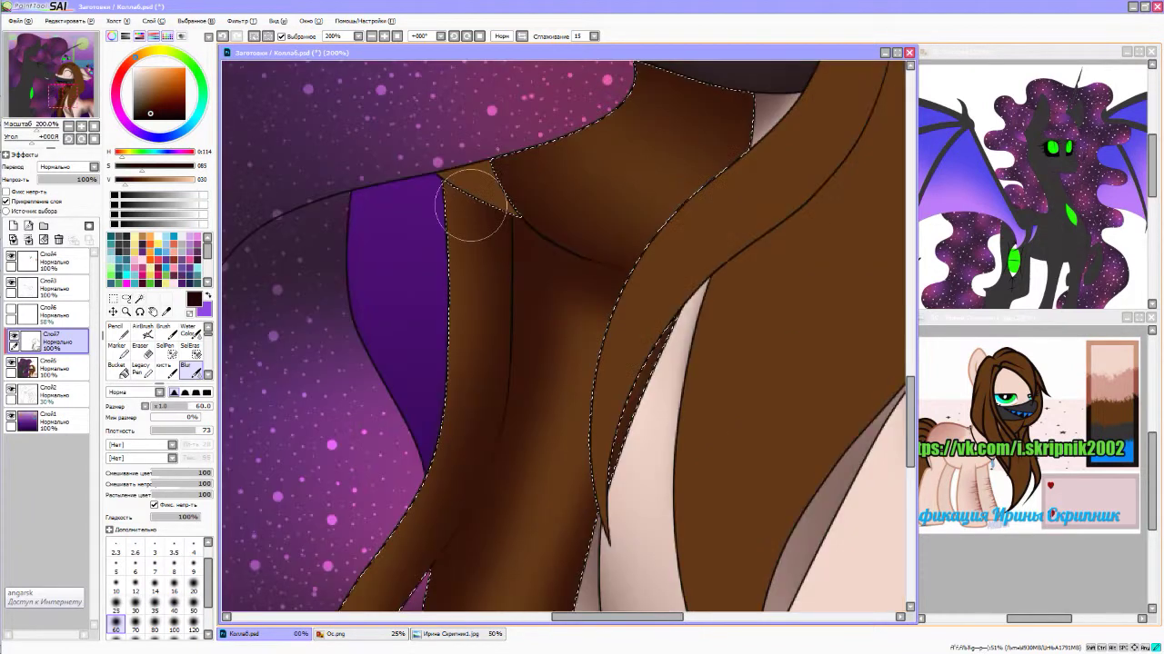
{"action": "left_click_drag", "start_coordinate": [495, 400], "coordinate": [541, 289]}
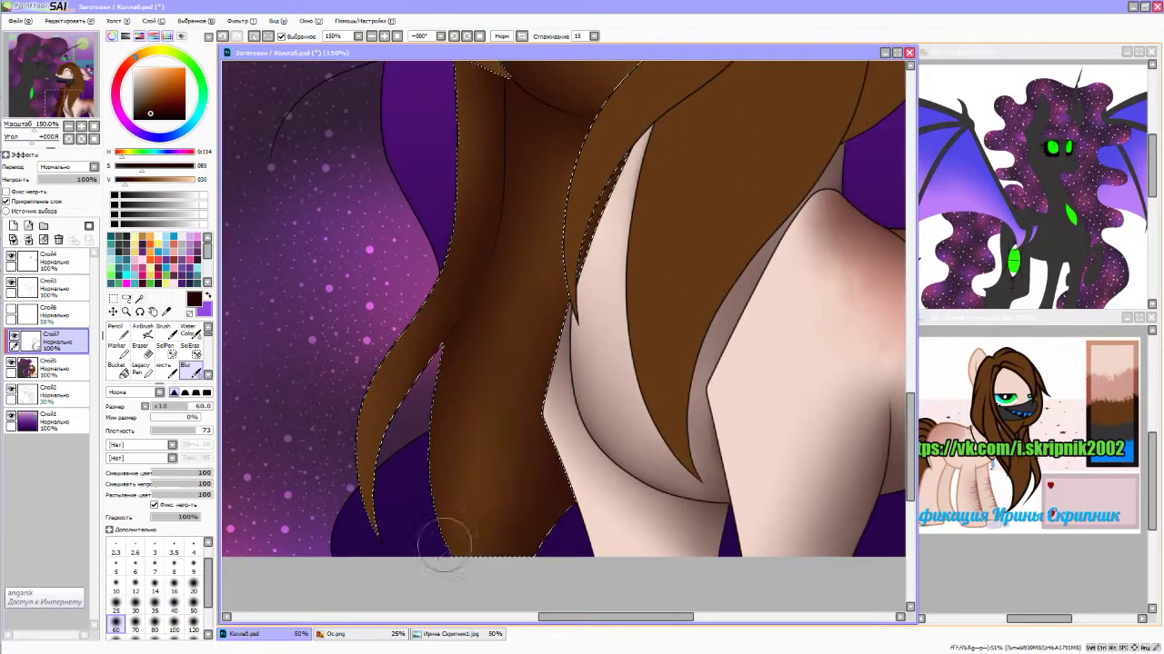
- Select the small hair pieces beside the small pony's muzzle and beneath the mask, and shade them with the size 160 Marker
{"action": "key", "text": "e"}
{"action": "key", "text": "m"}
{"action": "scroll", "coordinate": [475, 246], "scroll_direction": "down", "scroll_amount": 2}
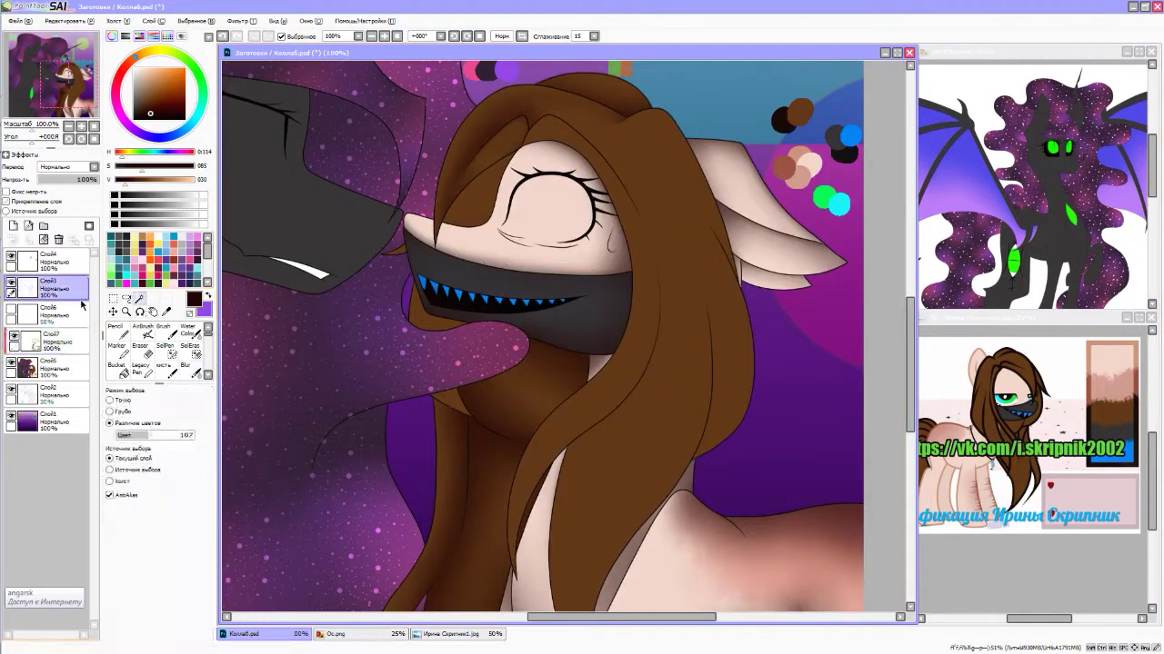
{"action": "key", "text": "b"}
{"action": "scroll", "coordinate": [498, 264], "scroll_direction": "down", "scroll_amount": 2}
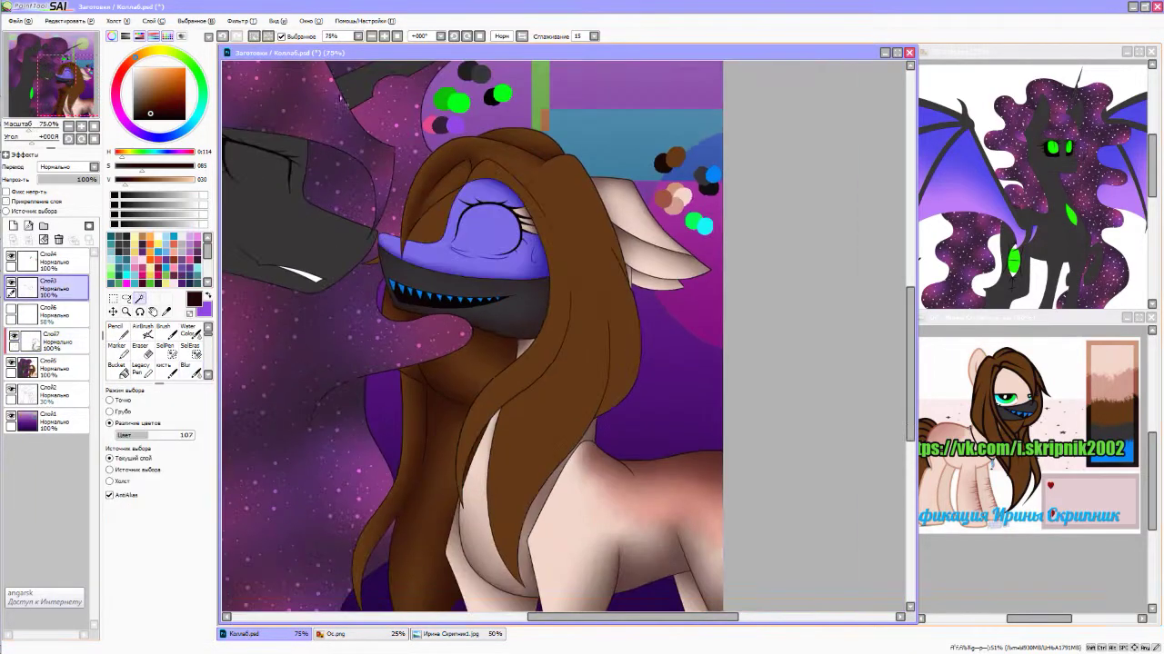
{"action": "scroll", "coordinate": [491, 227], "scroll_direction": "up", "scroll_amount": 2}
{"action": "scroll", "coordinate": [488, 192], "scroll_direction": "down", "scroll_amount": 2}
{"action": "left_click", "coordinate": [50, 288]}
{"action": "left_click", "coordinate": [165, 345]}
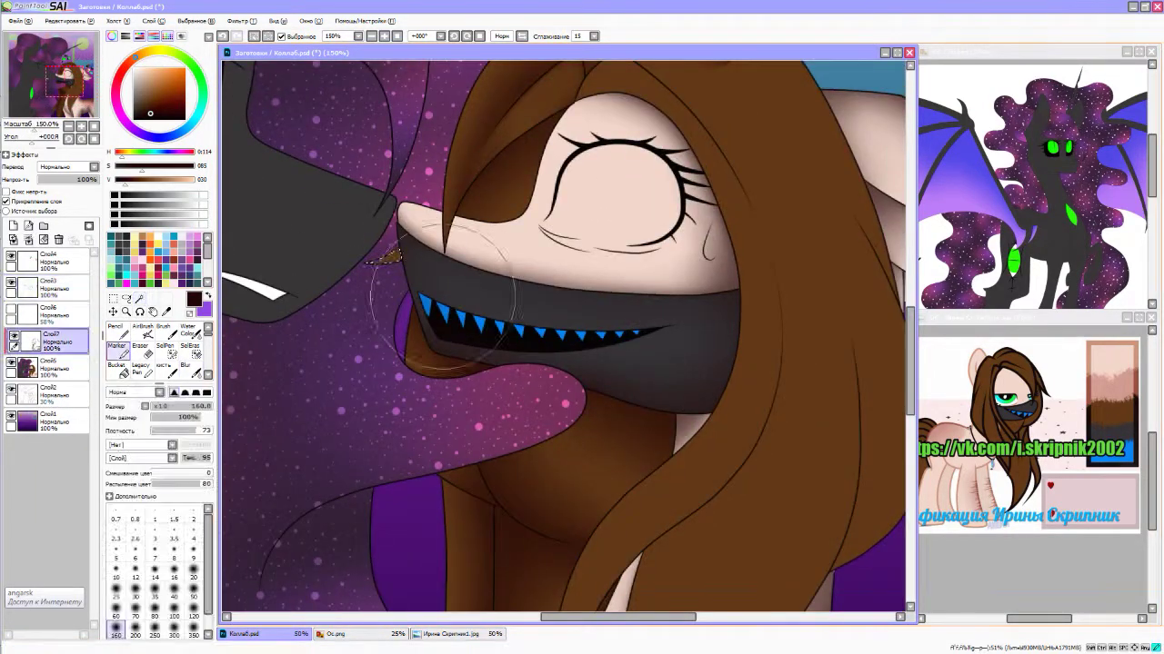
{"action": "scroll", "coordinate": [698, 263], "scroll_direction": "up", "scroll_amount": 5}
- Close the outline gap at the parting with the selection pen and shade the selected long side lock with the size 160 Marker
{"action": "left_click", "coordinate": [50, 341]}
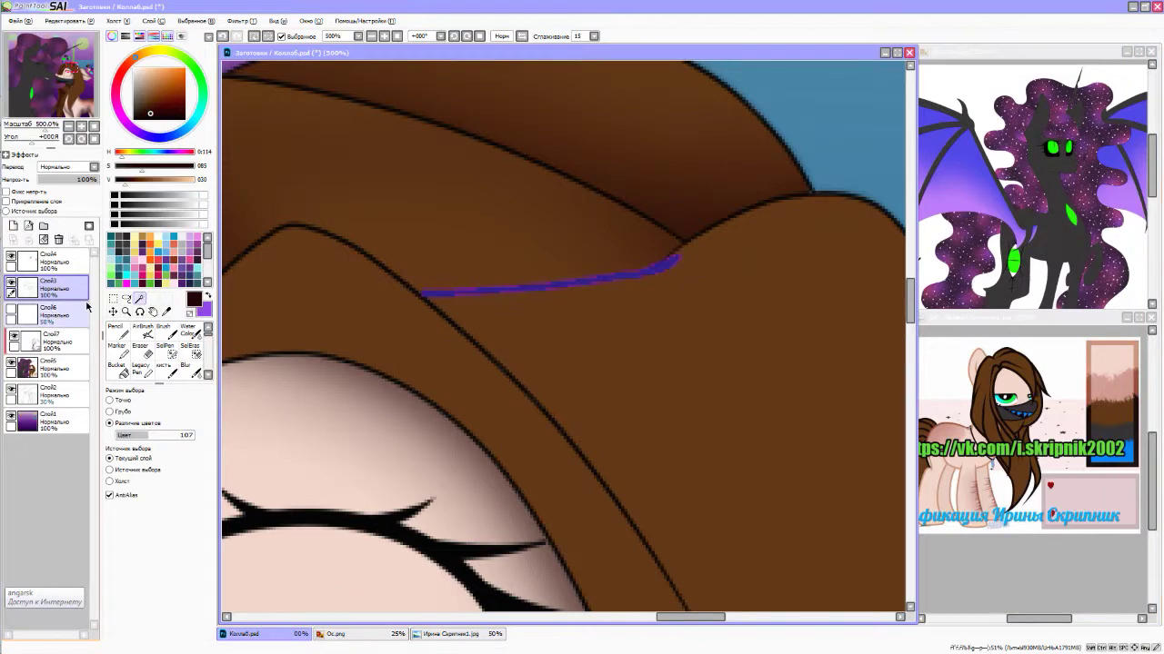
{"action": "scroll", "coordinate": [636, 363], "scroll_direction": "down", "scroll_amount": 6}
{"action": "key", "text": "m"}
{"action": "scroll", "coordinate": [766, 382], "scroll_direction": "up", "scroll_amount": 3}
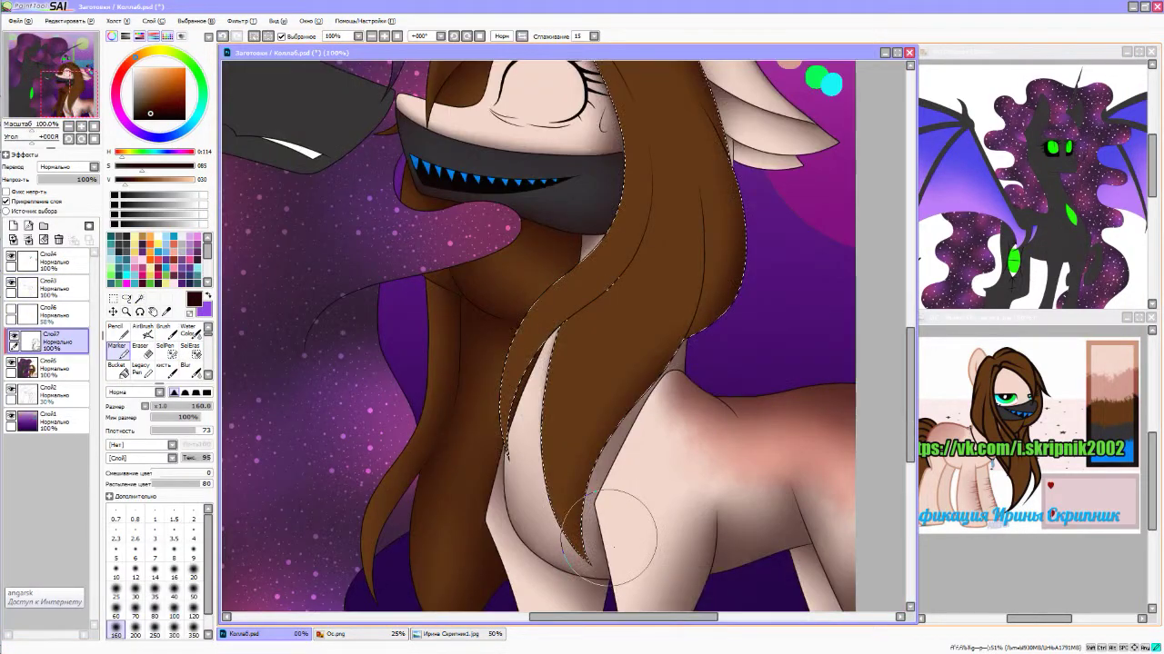
- Trim the long side lock's shading with the size 80 Eraser and blend it along the strands with Blur at size 60
{"action": "key", "text": "e"}
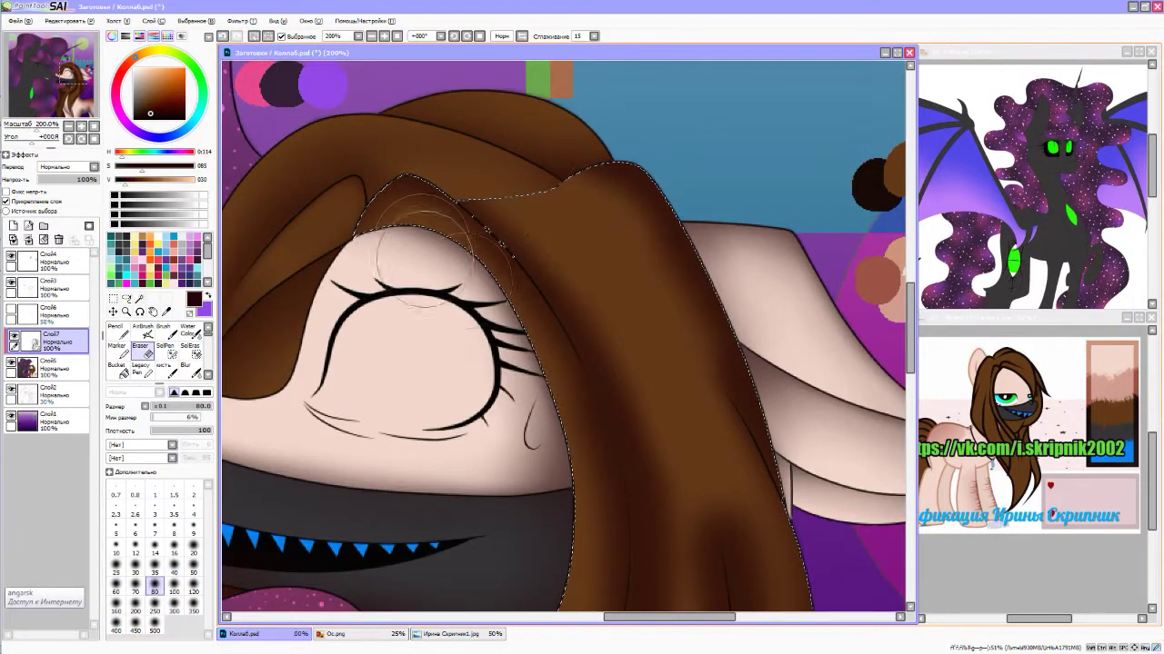
{"action": "scroll", "coordinate": [613, 312], "scroll_direction": "down", "scroll_amount": 3}
{"action": "scroll", "coordinate": [603, 509], "scroll_direction": "up", "scroll_amount": 3}
{"action": "key", "text": "b"}
{"action": "scroll", "coordinate": [681, 559], "scroll_direction": "up", "scroll_amount": 2}
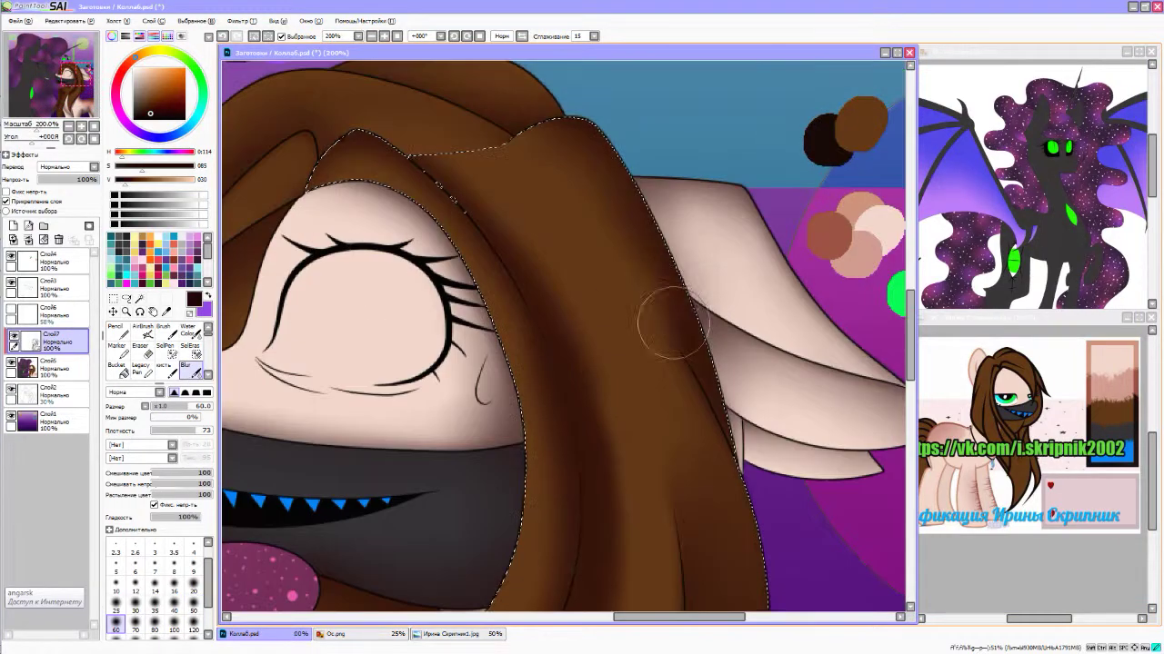
{"action": "scroll", "coordinate": [521, 141], "scroll_direction": "down", "scroll_amount": 3}
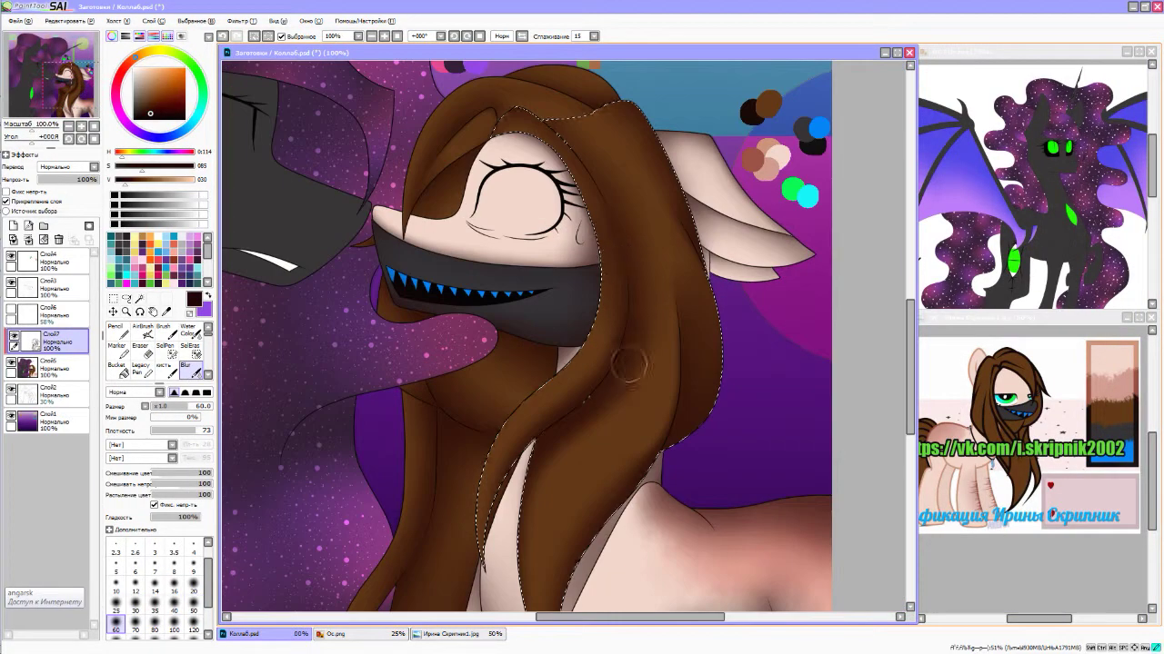
{"action": "scroll", "coordinate": [663, 402], "scroll_direction": "down", "scroll_amount": 2}
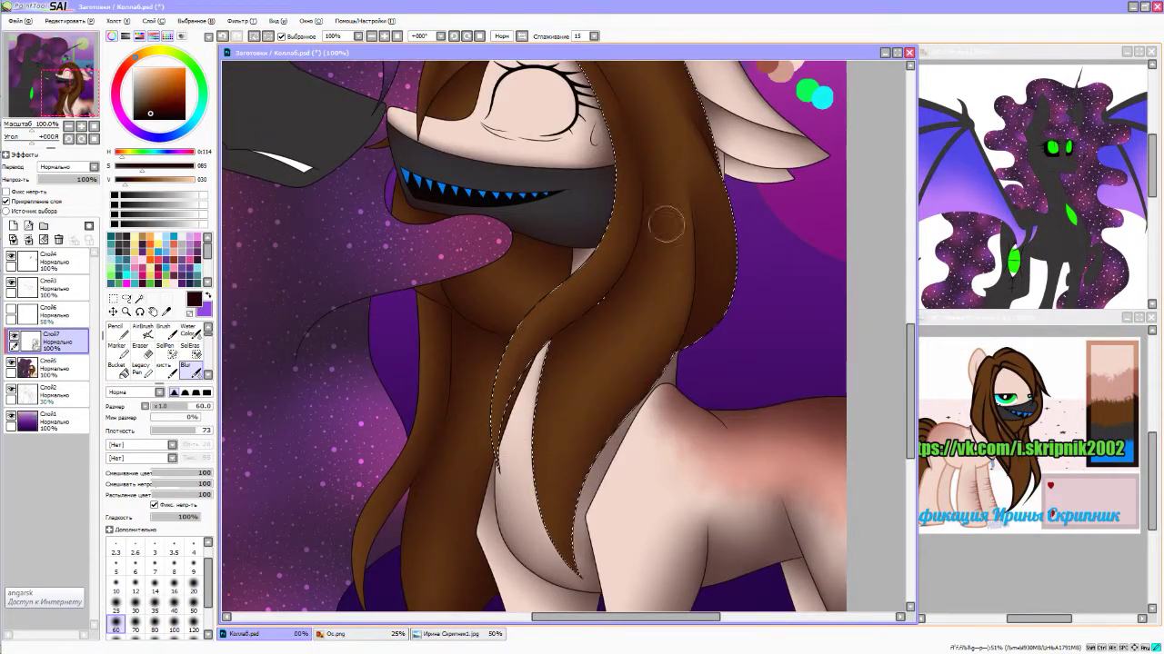
- Deselect the side lock and smooth the hair shading around the parting with Blur at size 16
{"action": "scroll", "coordinate": [670, 530], "scroll_direction": "up", "scroll_amount": 2}
{"action": "key", "text": "e"}
{"action": "scroll", "coordinate": [576, 272], "scroll_direction": "down", "scroll_amount": 3}
{"action": "scroll", "coordinate": [563, 335], "scroll_direction": "up", "scroll_amount": 6}
{"action": "key", "text": "e"}
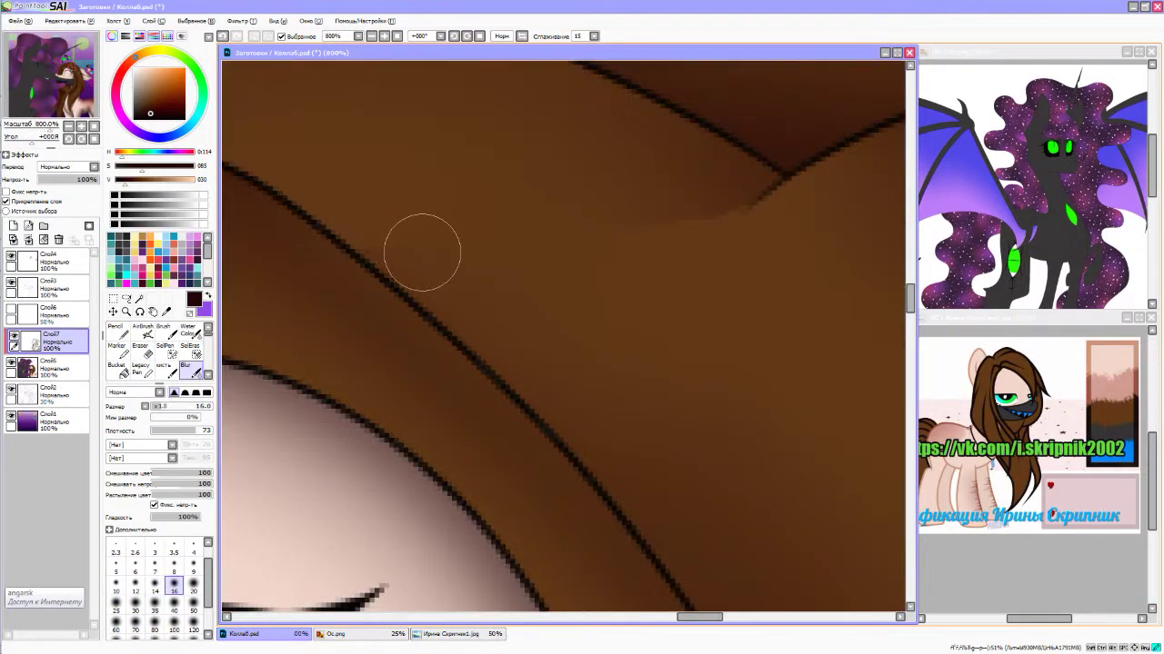
{"action": "scroll", "coordinate": [692, 207], "scroll_direction": "down", "scroll_amount": 5}
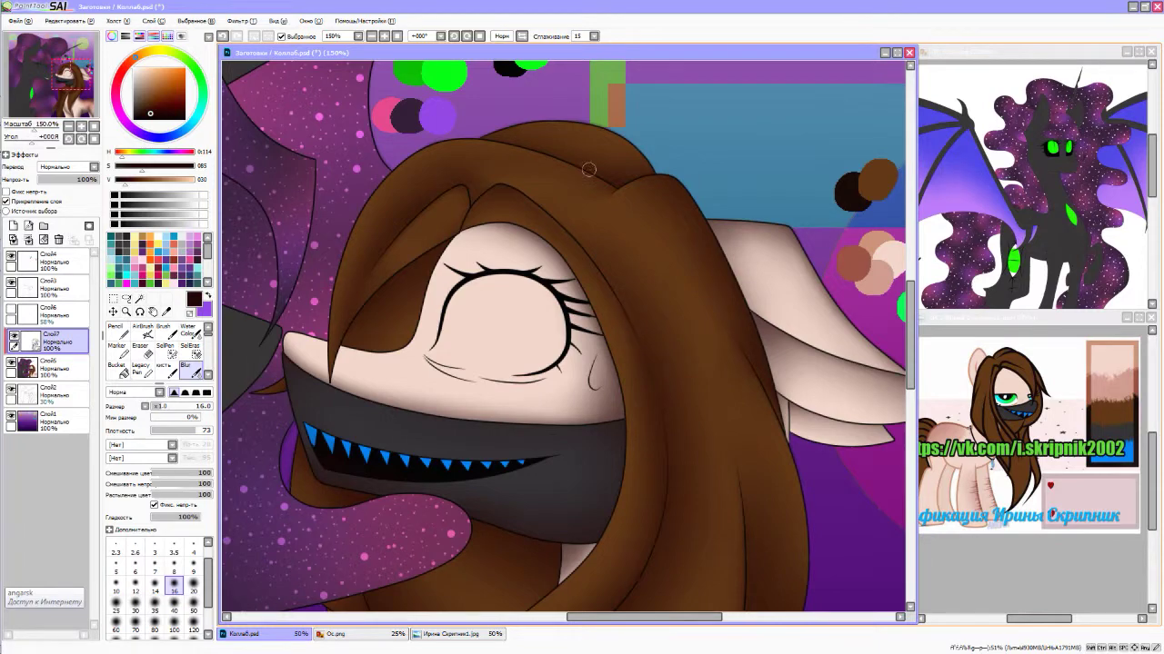
- Select the large pony's head and neck, covering the eye lines with the size 35 selection pen, and set the colour to black
{"action": "scroll", "coordinate": [588, 169], "scroll_direction": "down", "scroll_amount": 2}
{"action": "key", "text": "s"}
{"action": "scroll", "coordinate": [382, 228], "scroll_direction": "up", "scroll_amount": 3}
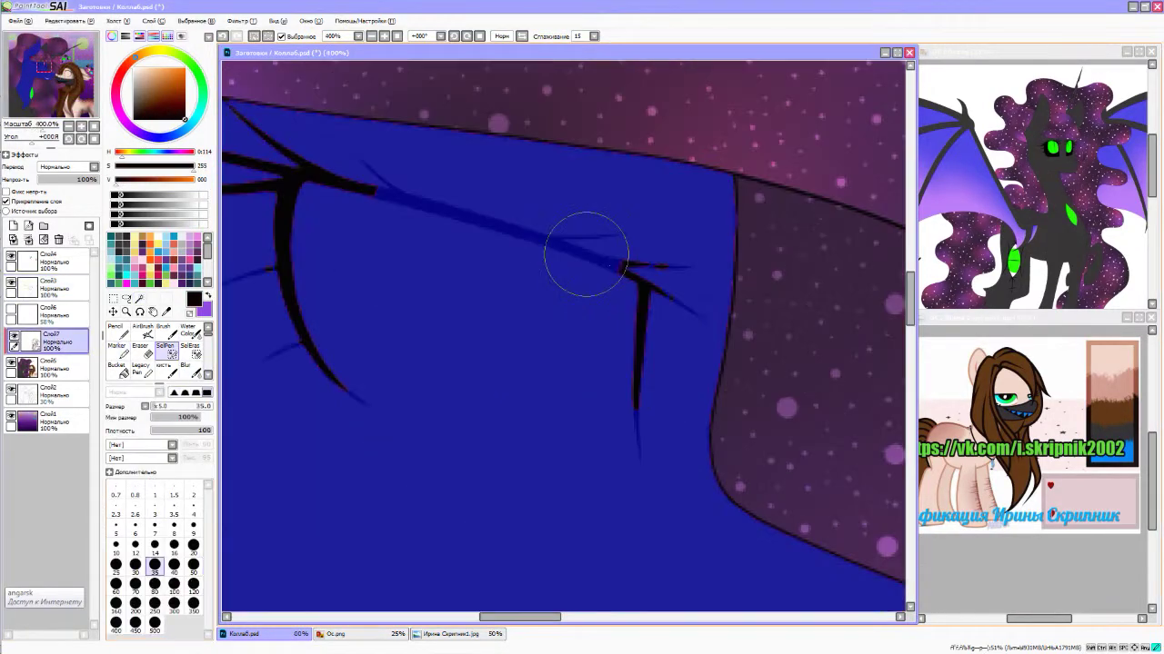
{"action": "scroll", "coordinate": [447, 211], "scroll_direction": "down", "scroll_amount": 3}
- Shade the large pony's hairline, jaw and neck edges black with the size 80 Marker within the selection
{"action": "key", "text": "m"}
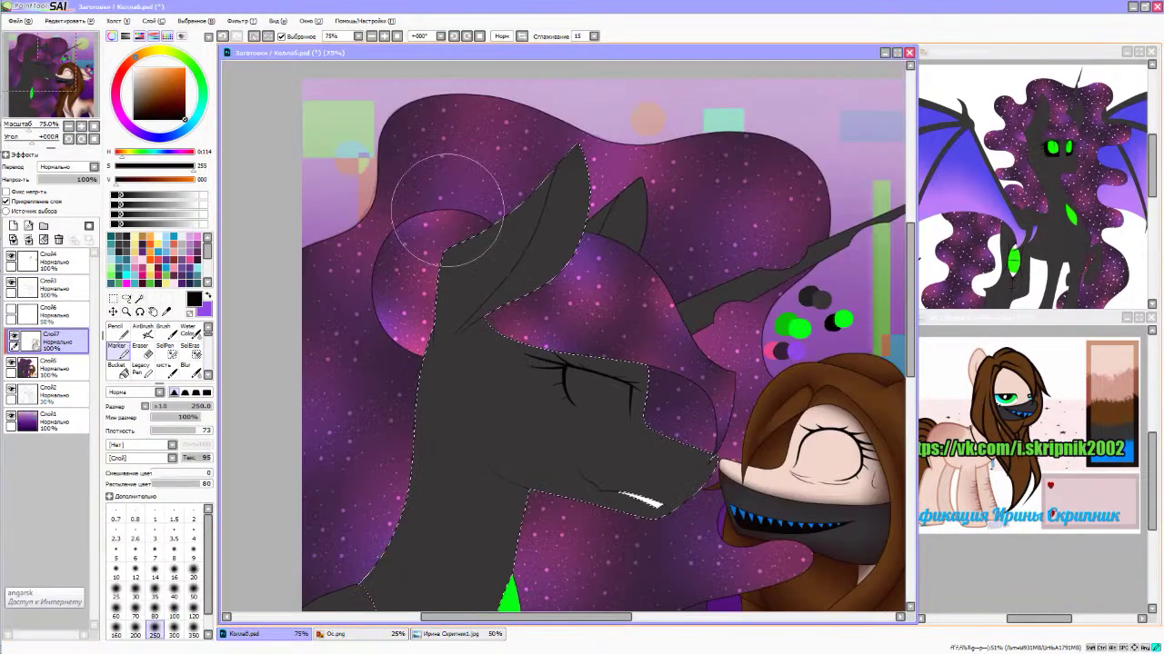
{"action": "scroll", "coordinate": [444, 223], "scroll_direction": "down", "scroll_amount": 1}
{"action": "scroll", "coordinate": [442, 228], "scroll_direction": "up", "scroll_amount": 5}
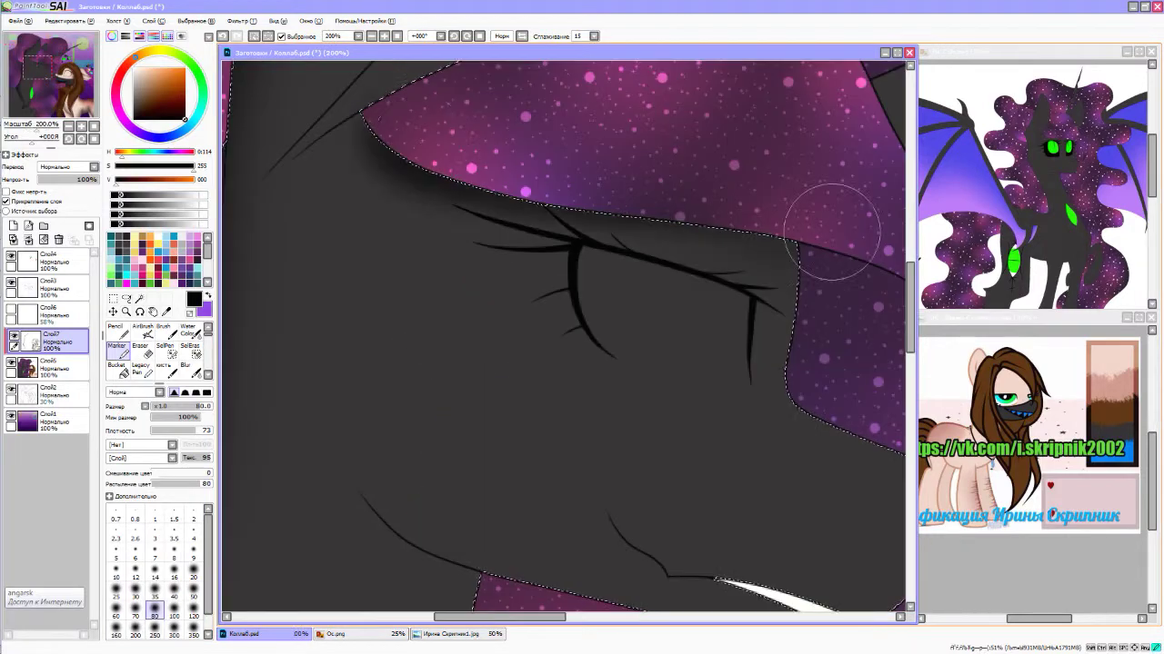
{"action": "scroll", "coordinate": [333, 333], "scroll_direction": "down", "scroll_amount": 3}
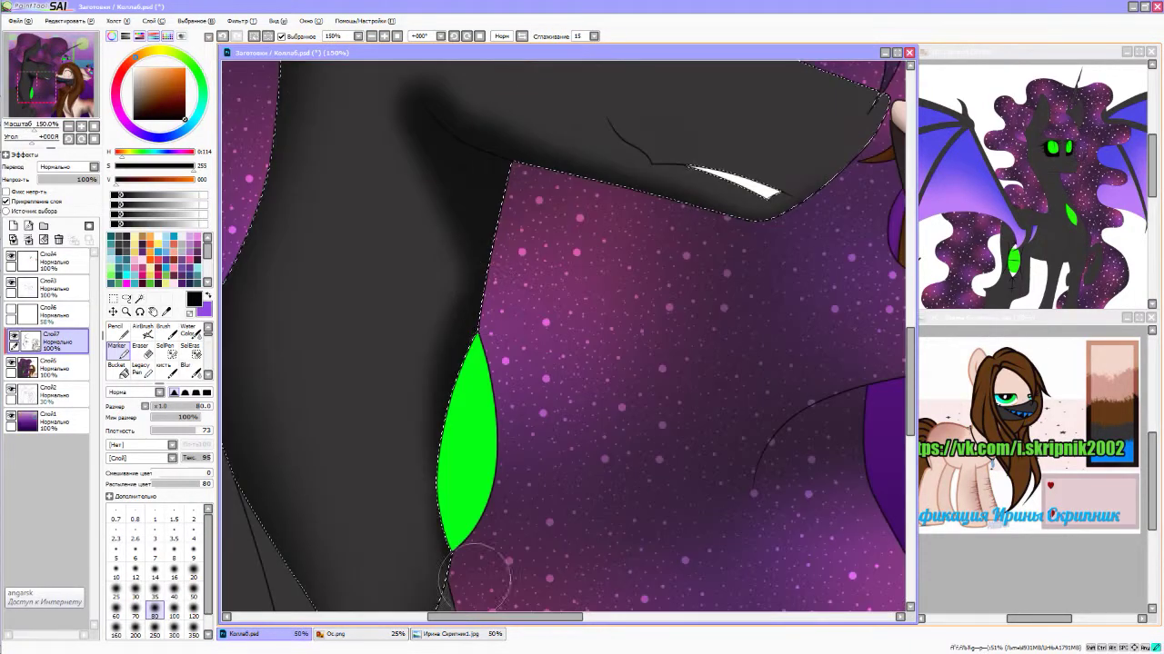
- Blend the black shading below the large pony's hairline and ear base with Blur at size 50
{"action": "scroll", "coordinate": [494, 285], "scroll_direction": "up", "scroll_amount": 2}
{"action": "scroll", "coordinate": [463, 416], "scroll_direction": "up", "scroll_amount": 2}
{"action": "left_click", "coordinate": [185, 367]}
{"action": "scroll", "coordinate": [609, 197], "scroll_direction": "up", "scroll_amount": 2}
{"action": "key", "text": "bracketright"}
{"action": "key", "text": "bracketright"}
{"action": "key", "text": "bracketright"}
{"action": "key", "text": "bracketright"}
{"action": "key", "text": "bracketright"}
{"action": "key", "text": "bracketright"}
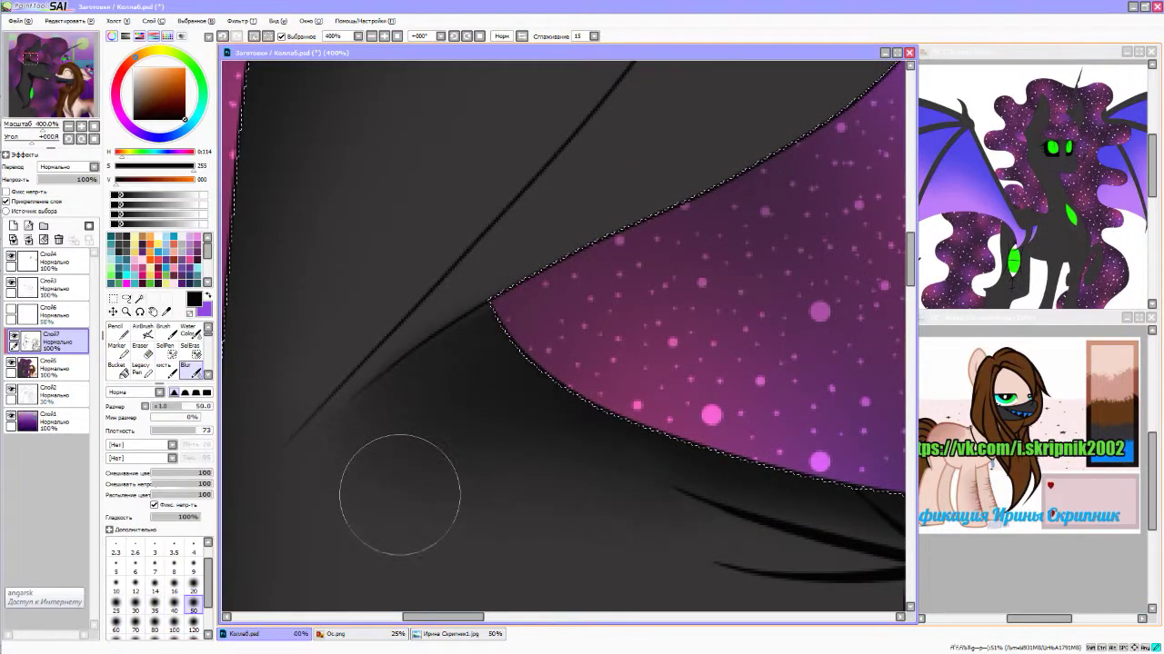
{"action": "scroll", "coordinate": [400, 495], "scroll_direction": "down", "scroll_amount": 2}
- Soften the shading across the large pony's face, jaw and neck with Blur at size 120
{"action": "scroll", "coordinate": [298, 429], "scroll_direction": "down", "scroll_amount": 3}
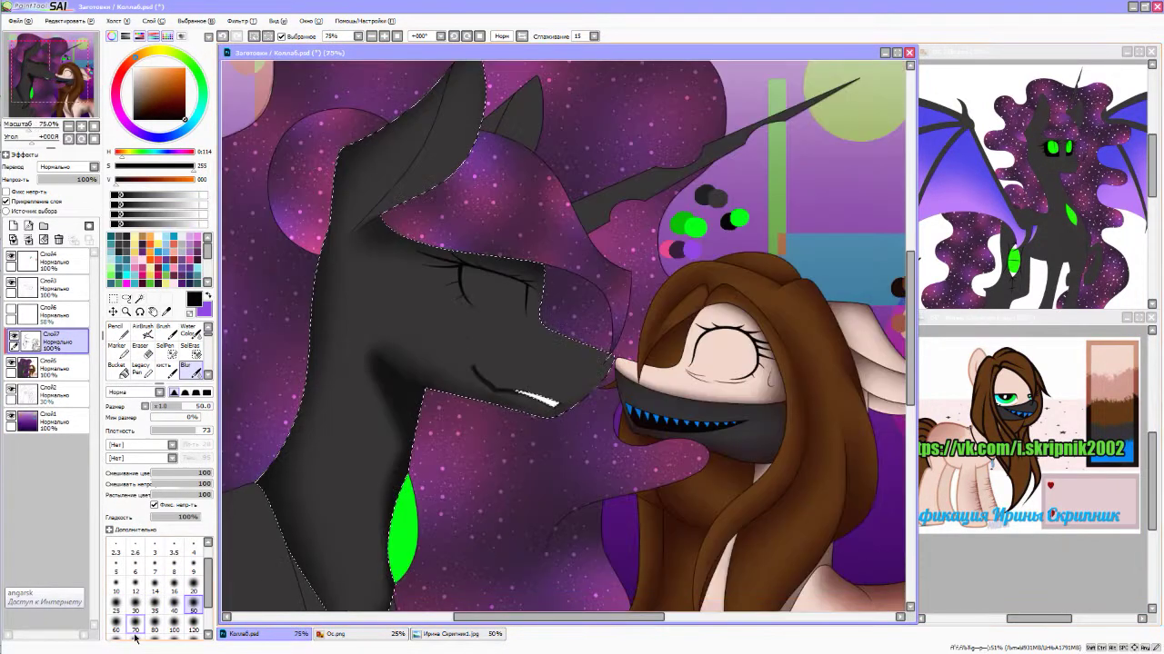
{"action": "scroll", "coordinate": [303, 531], "scroll_direction": "up", "scroll_amount": 1}
{"action": "key", "text": "bracketright"}
{"action": "key", "text": "bracketright"}
{"action": "key", "text": "bracketright"}
{"action": "key", "text": "bracketright"}
{"action": "key", "text": "bracketright"}
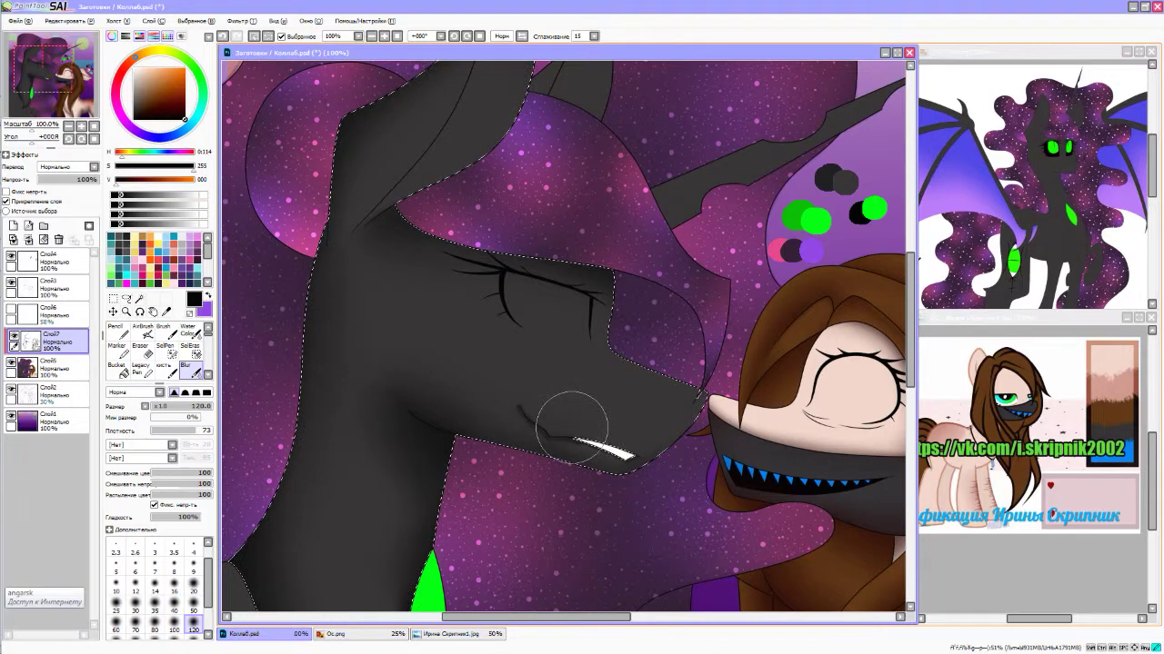
{"action": "scroll", "coordinate": [571, 427], "scroll_direction": "down", "scroll_amount": 5}
{"action": "scroll", "coordinate": [434, 482], "scroll_direction": "up", "scroll_amount": 6}
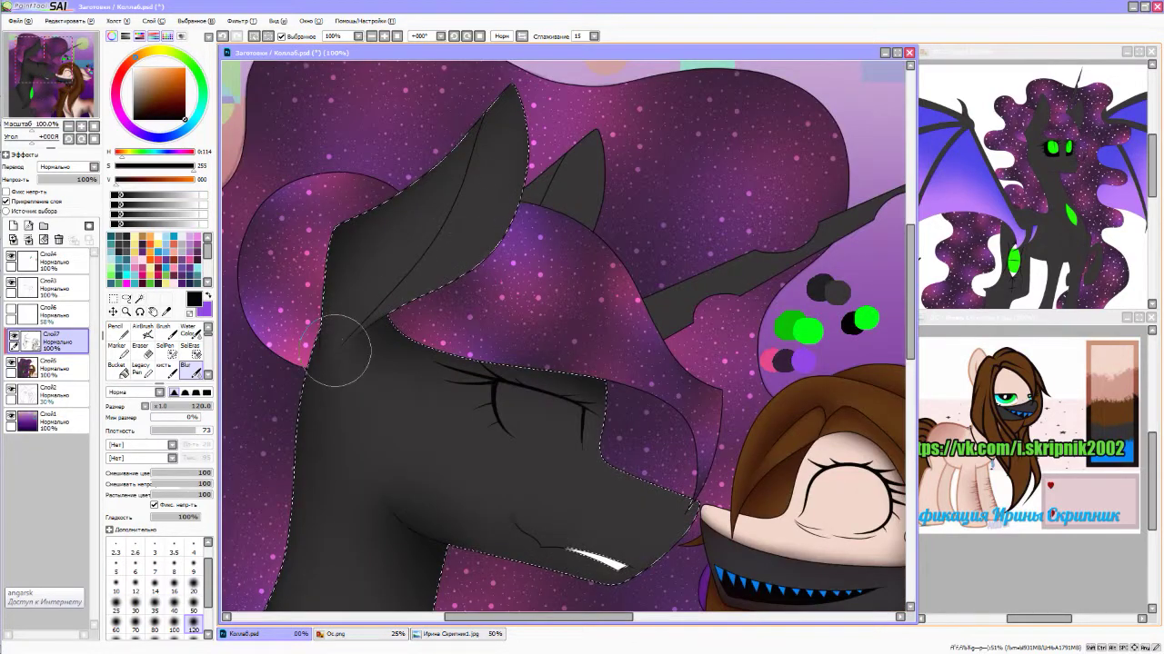
- Select the inner part of the large pony's near ear, refining its pointed base with the selection pen and selection eraser
{"action": "scroll", "coordinate": [398, 288], "scroll_direction": "up", "scroll_amount": 4}
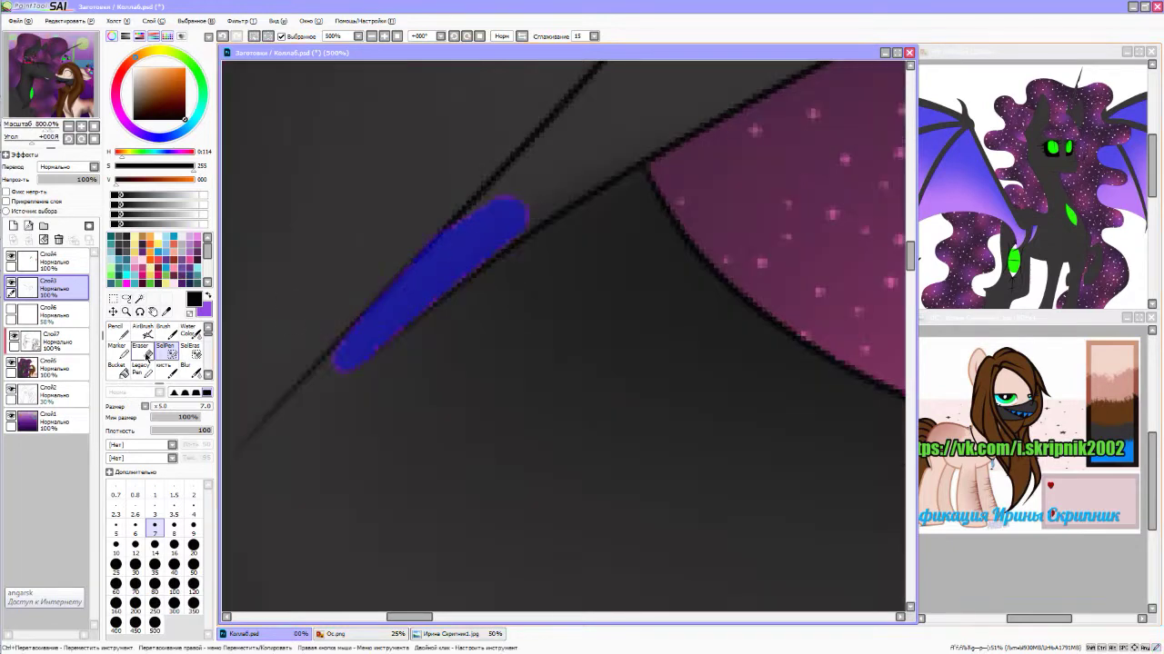
{"action": "scroll", "coordinate": [312, 369], "scroll_direction": "up", "scroll_amount": 6}
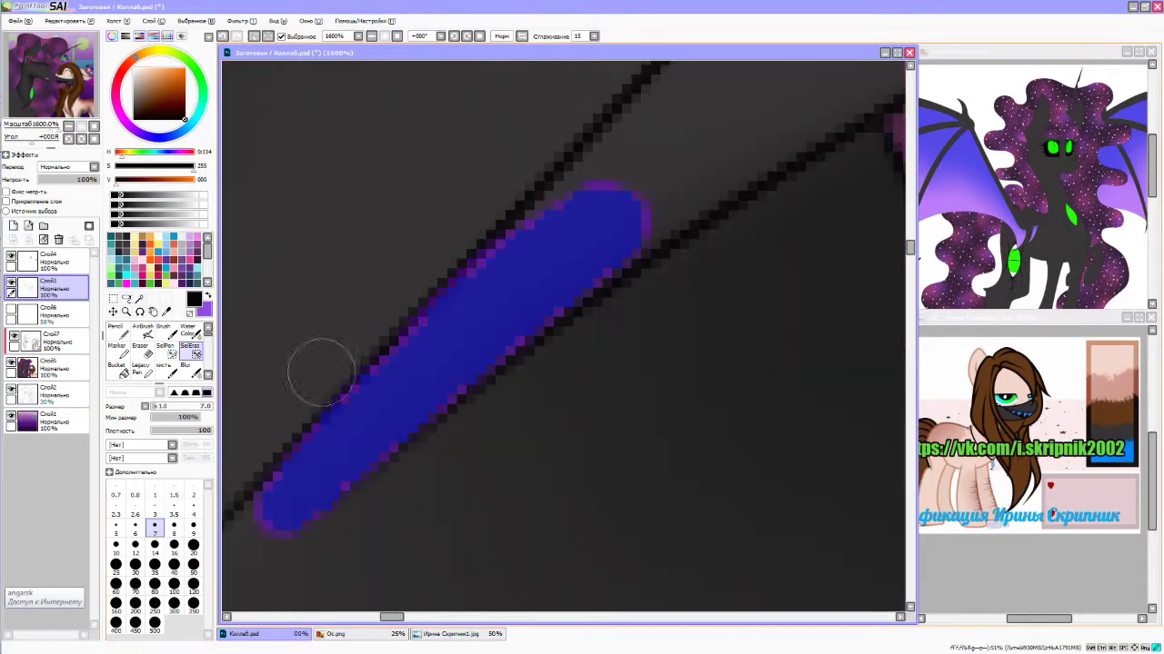
{"action": "scroll", "coordinate": [658, 215], "scroll_direction": "down", "scroll_amount": 3}
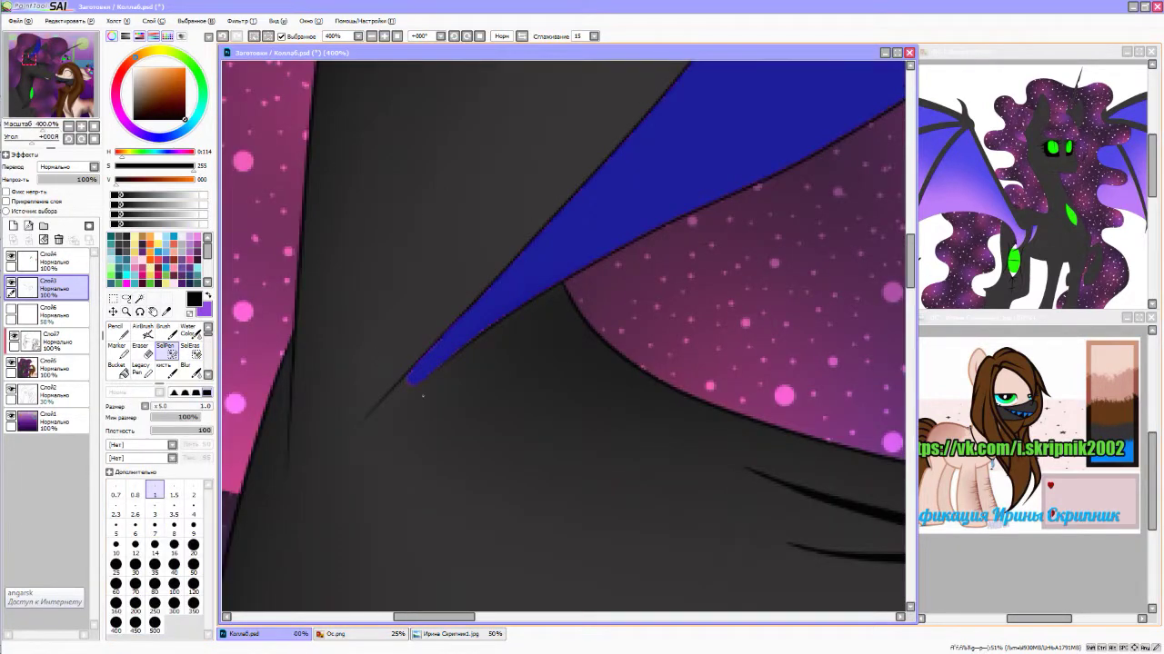
{"action": "scroll", "coordinate": [389, 415], "scroll_direction": "up", "scroll_amount": 2}
{"action": "scroll", "coordinate": [389, 415], "scroll_direction": "down", "scroll_amount": 2}
{"action": "scroll", "coordinate": [426, 366], "scroll_direction": "up", "scroll_amount": 2}
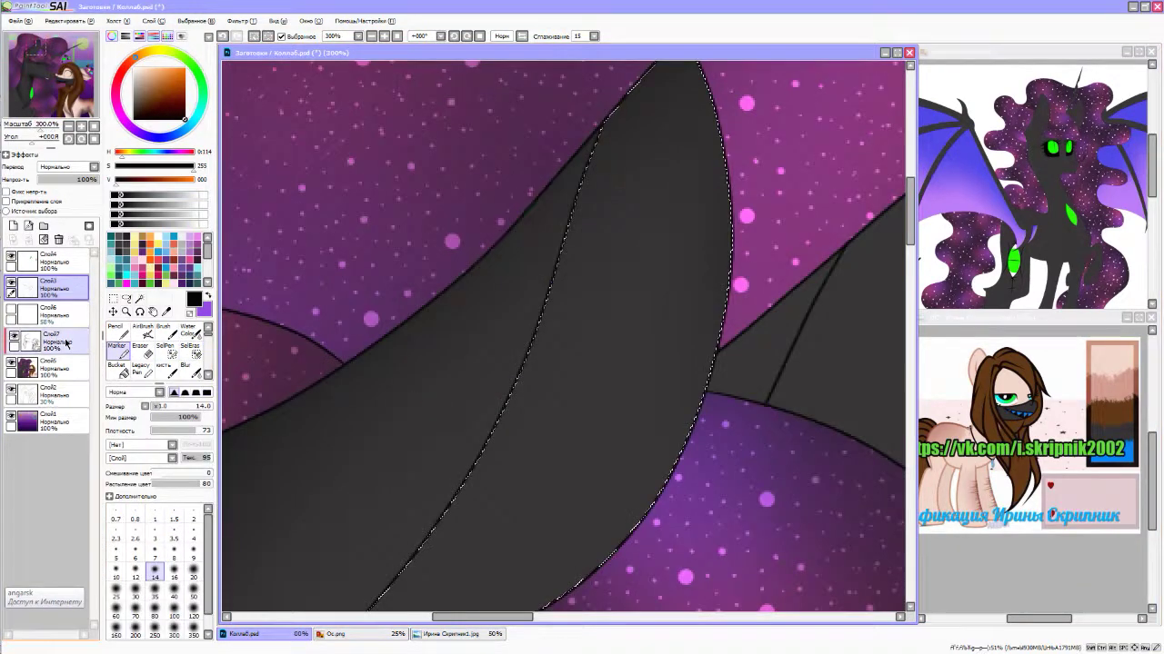
- Shade the inner part of the large pony's near ear black with the Marker
{"action": "scroll", "coordinate": [454, 208], "scroll_direction": "down", "scroll_amount": 2}
{"action": "scroll", "coordinate": [446, 468], "scroll_direction": "up", "scroll_amount": 4}
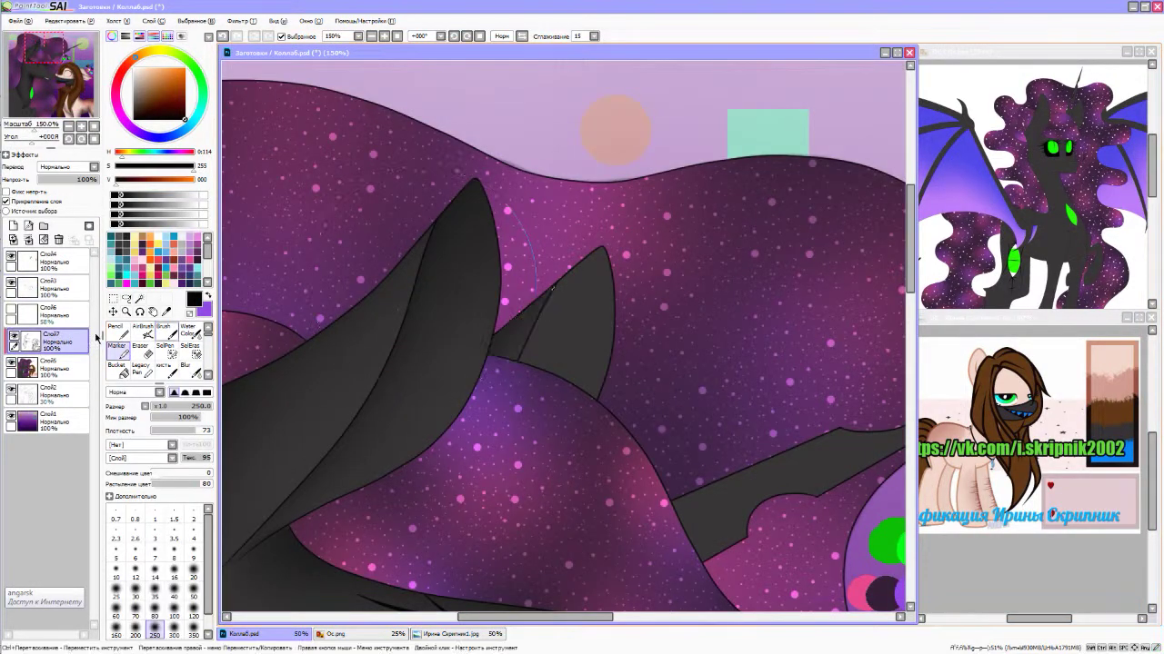
{"action": "left_click", "coordinate": [54, 340]}
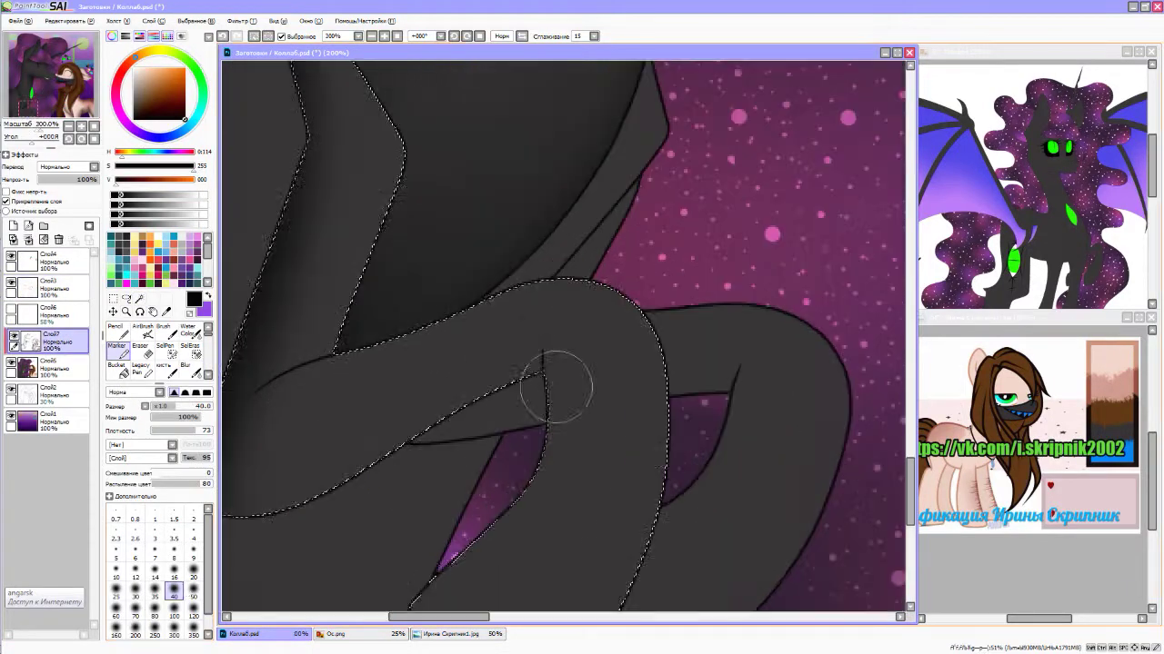
- Shade the large pony's selected bent foreleg with the size 40 Marker and blend the shadows with Blur
{"action": "left_click_drag", "start_coordinate": [469, 355], "coordinate": [309, 382]}
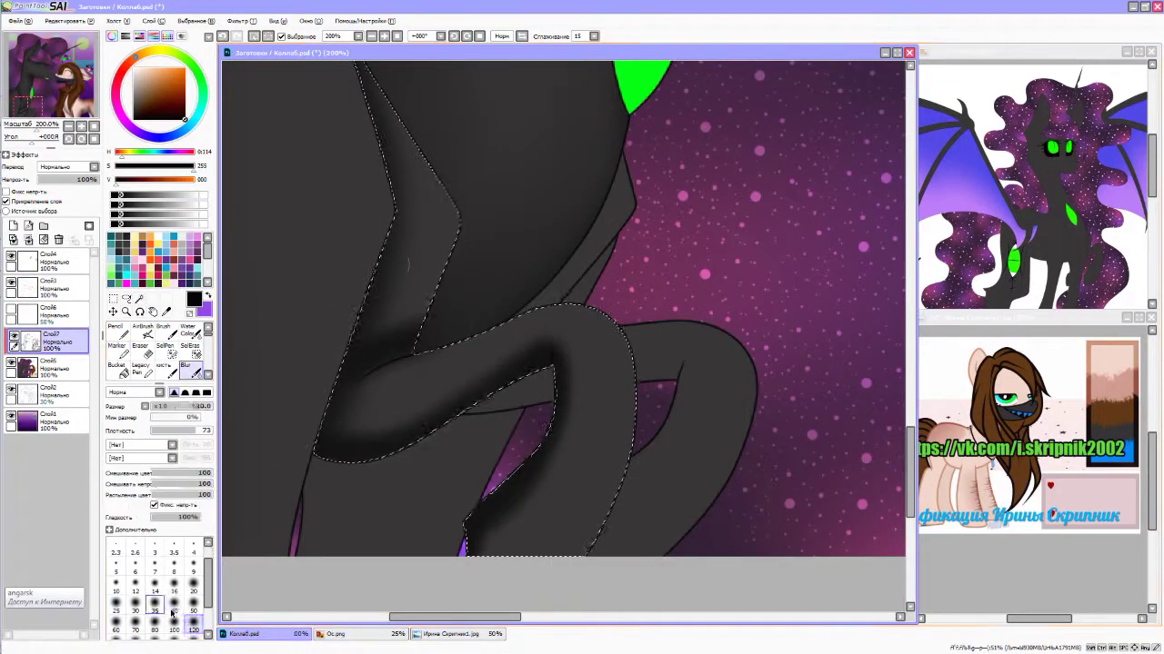
{"action": "scroll", "coordinate": [385, 264], "scroll_direction": "up", "scroll_amount": 2}
{"action": "key", "text": "bracketright"}
{"action": "key", "text": "bracketright"}
{"action": "scroll", "coordinate": [624, 389], "scroll_direction": "down", "scroll_amount": 3}
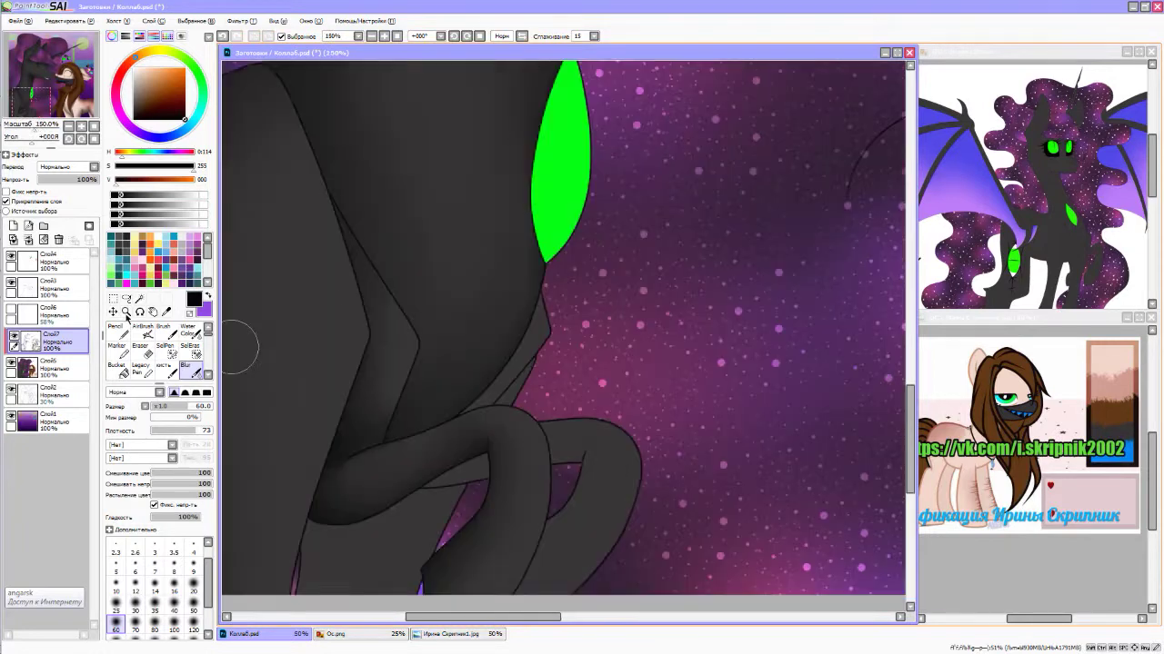
- Select the large pony's forelock with the magic wand and shade it black on a clipped Overlay layer at 35% opacity, thinning it with the Eraser
{"action": "left_click", "coordinate": [139, 299]}
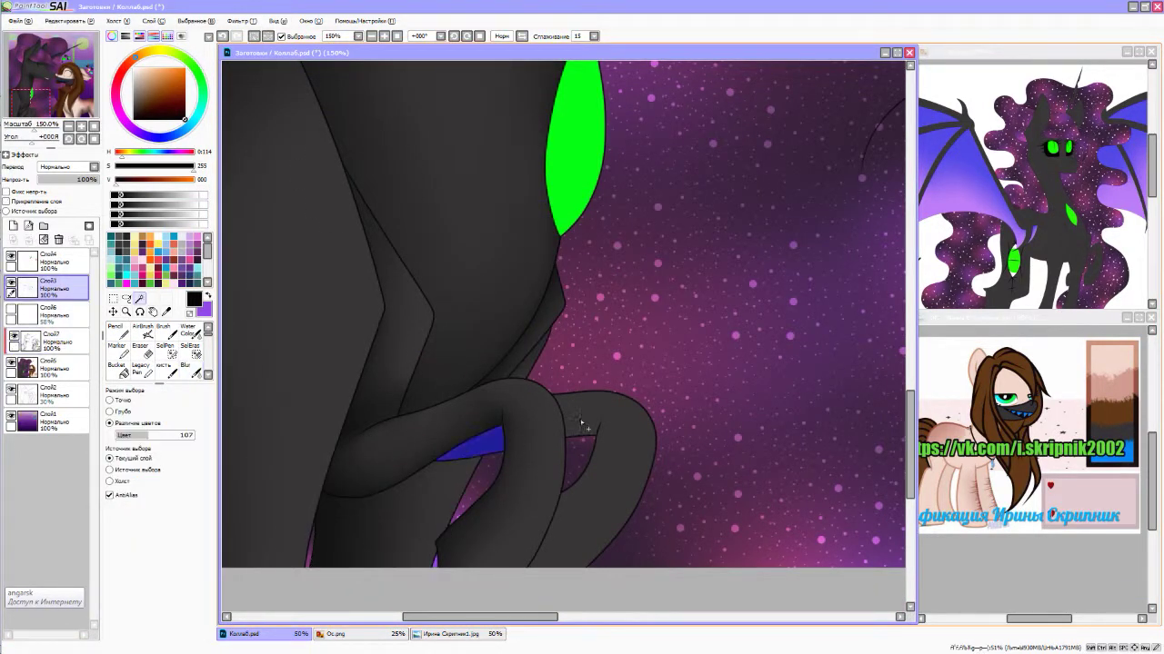
{"action": "double_click", "coordinate": [55, 341]}
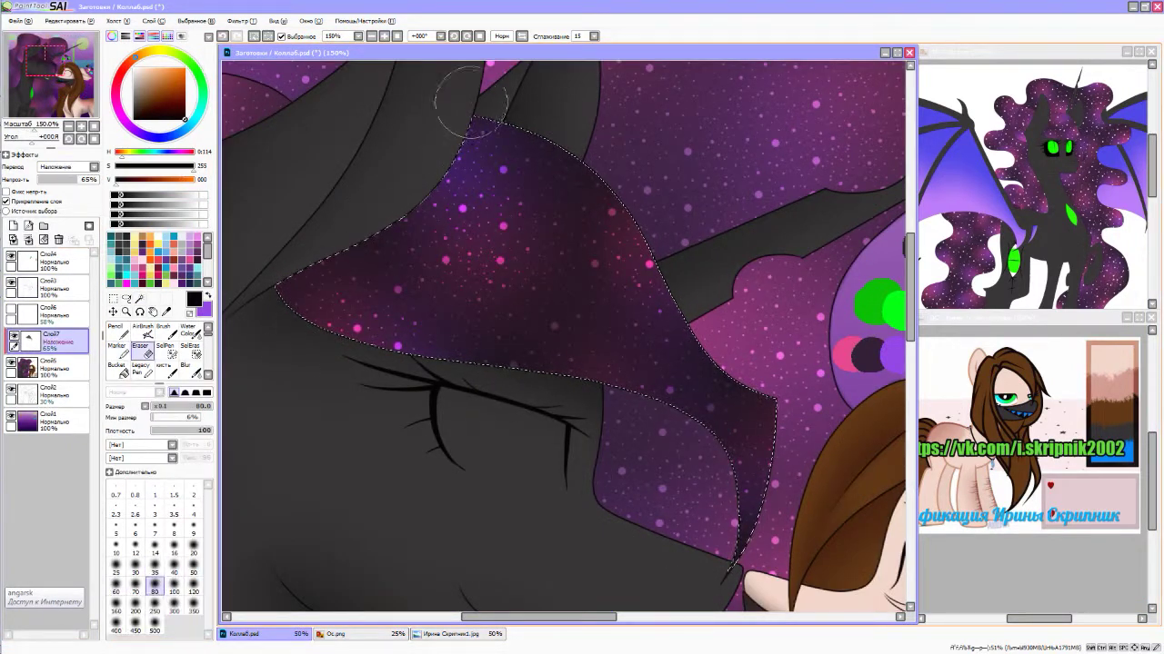
{"action": "scroll", "coordinate": [257, 340], "scroll_direction": "down", "scroll_amount": 2}
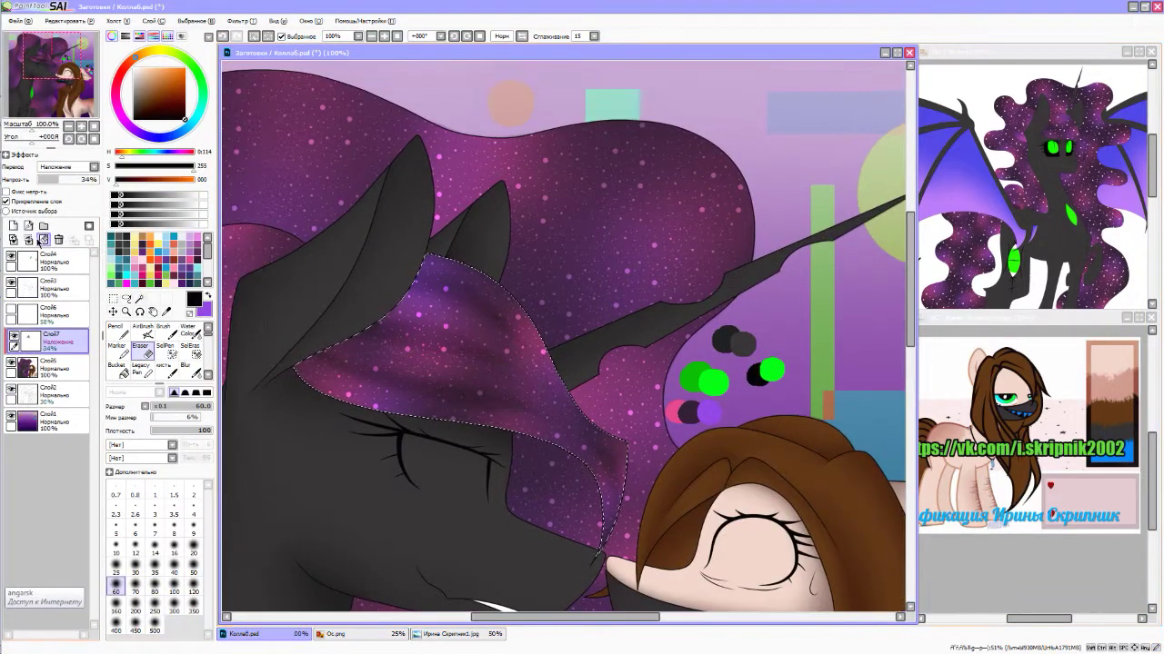
{"action": "scroll", "coordinate": [498, 409], "scroll_direction": "up", "scroll_amount": 2}
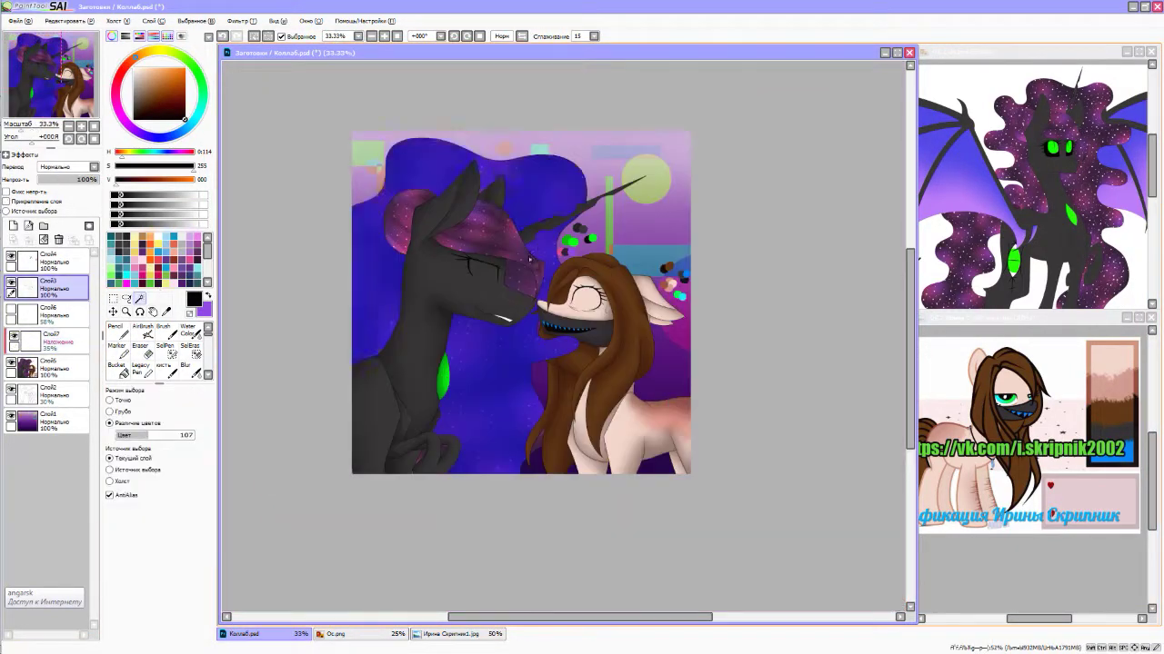
- Set the layer of white stars over the lower hair strands and mane gap to Overlay blending
{"action": "left_click", "coordinate": [255, 38]}
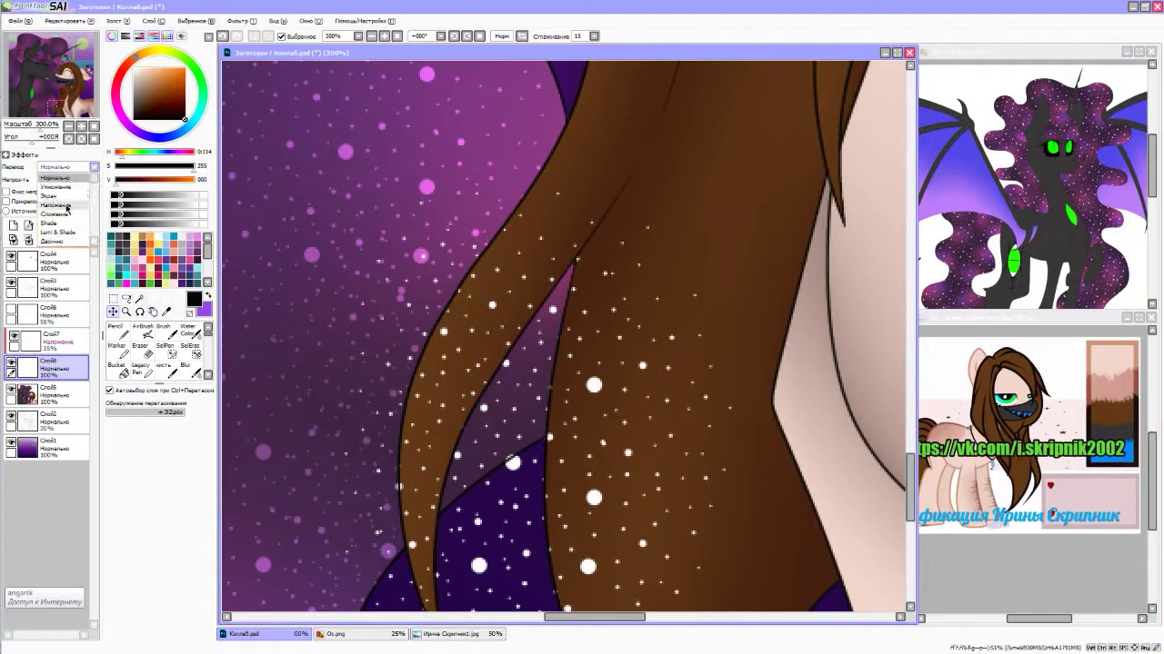
{"action": "left_click", "coordinate": [42, 202]}
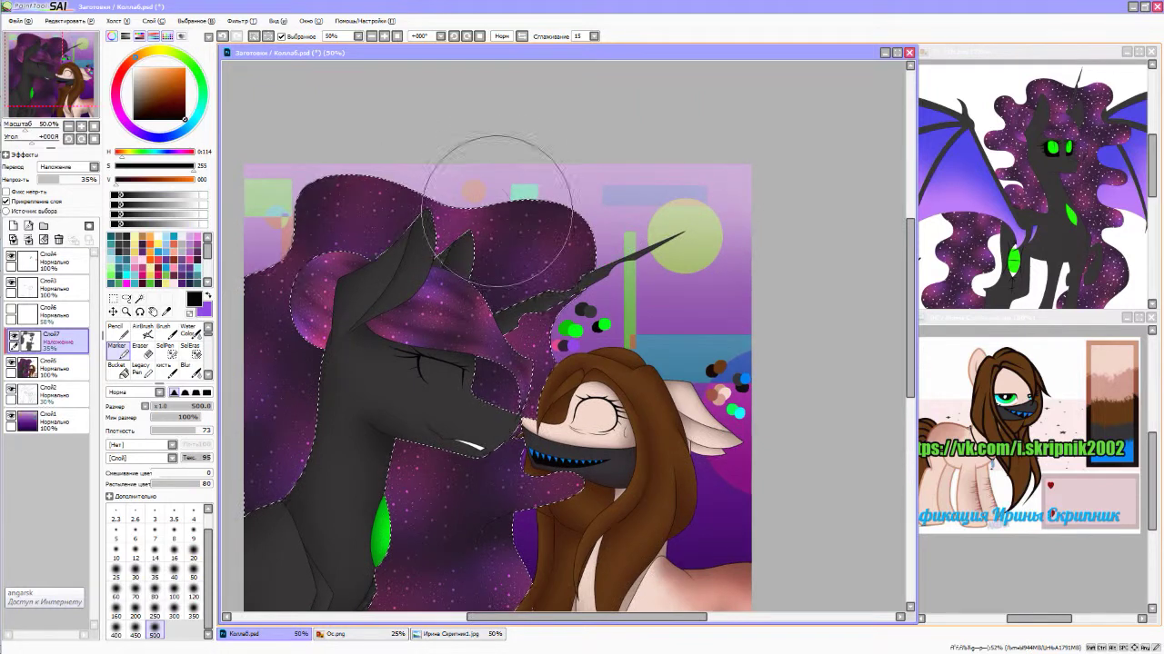
- Carve lighter strands into the shading of the large pony's selected main mane with the Eraser at size 100, blending with Blur
{"action": "key", "text": "e"}
{"action": "scroll", "coordinate": [398, 173], "scroll_direction": "up", "scroll_amount": 2}
{"action": "scroll", "coordinate": [450, 137], "scroll_direction": "down", "scroll_amount": 1}
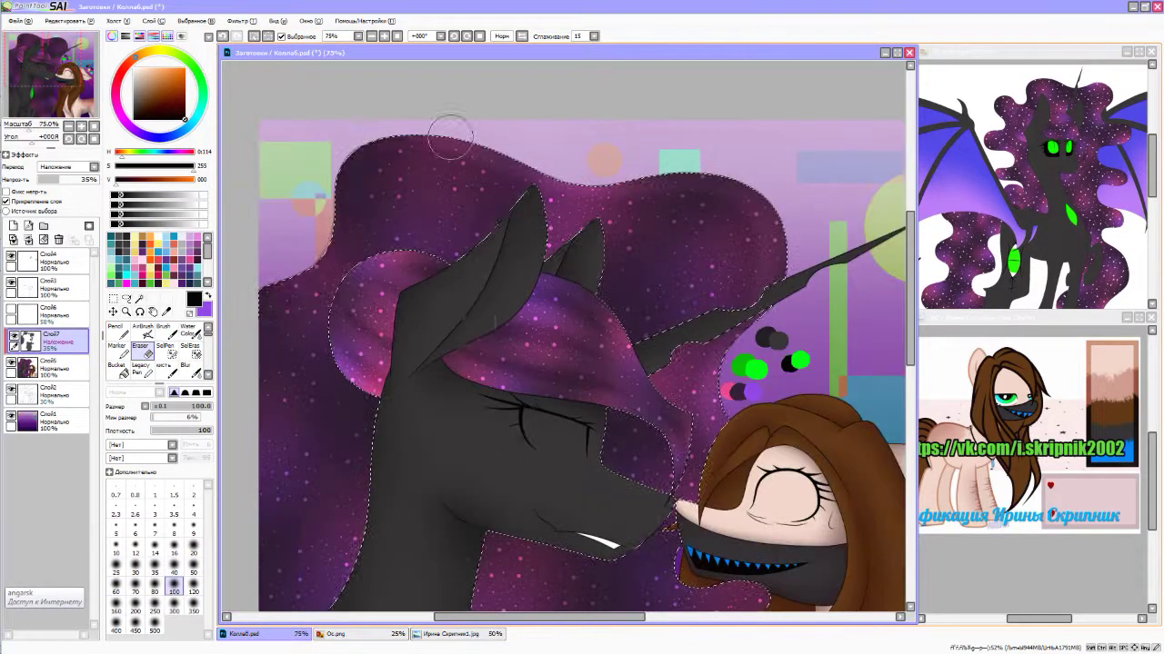
{"action": "left_click_drag", "start_coordinate": [473, 322], "coordinate": [406, 196]}
{"action": "scroll", "coordinate": [539, 543], "scroll_direction": "down", "scroll_amount": 1}
{"action": "scroll", "coordinate": [539, 543], "scroll_direction": "up", "scroll_amount": 2}
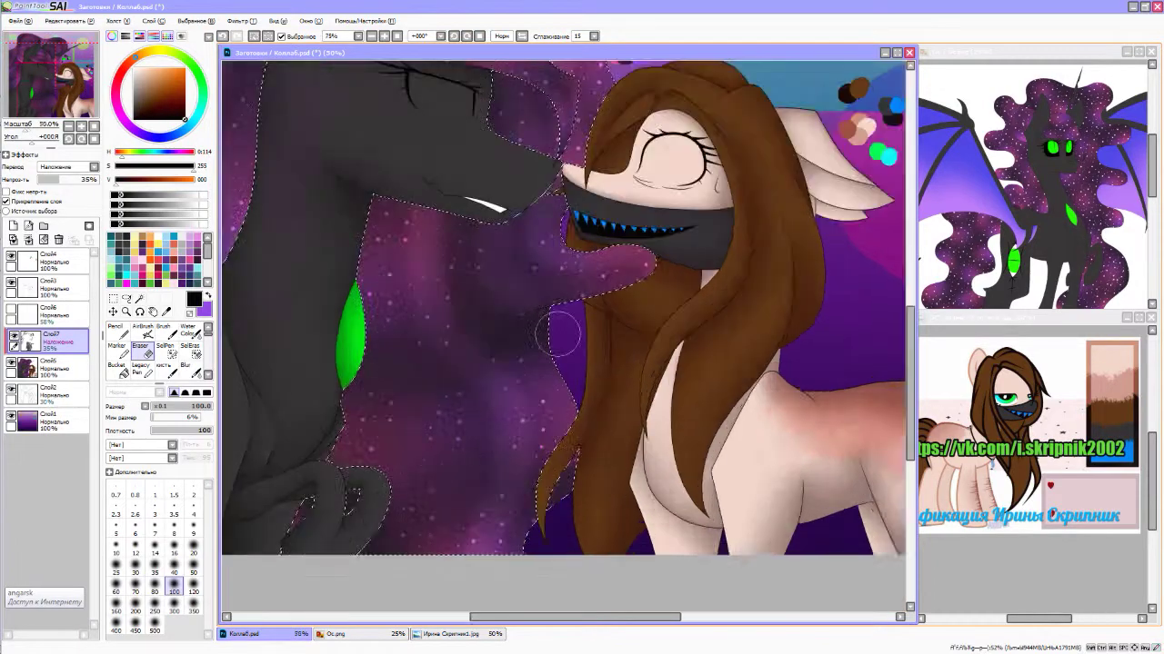
{"action": "scroll", "coordinate": [539, 542], "scroll_direction": "down", "scroll_amount": 3}
{"action": "key", "text": "b"}
- Lighten strands in the shading of the small pony's selected front hair with the Eraser at sizes 100 and 35
{"action": "scroll", "coordinate": [532, 416], "scroll_direction": "up", "scroll_amount": 3}
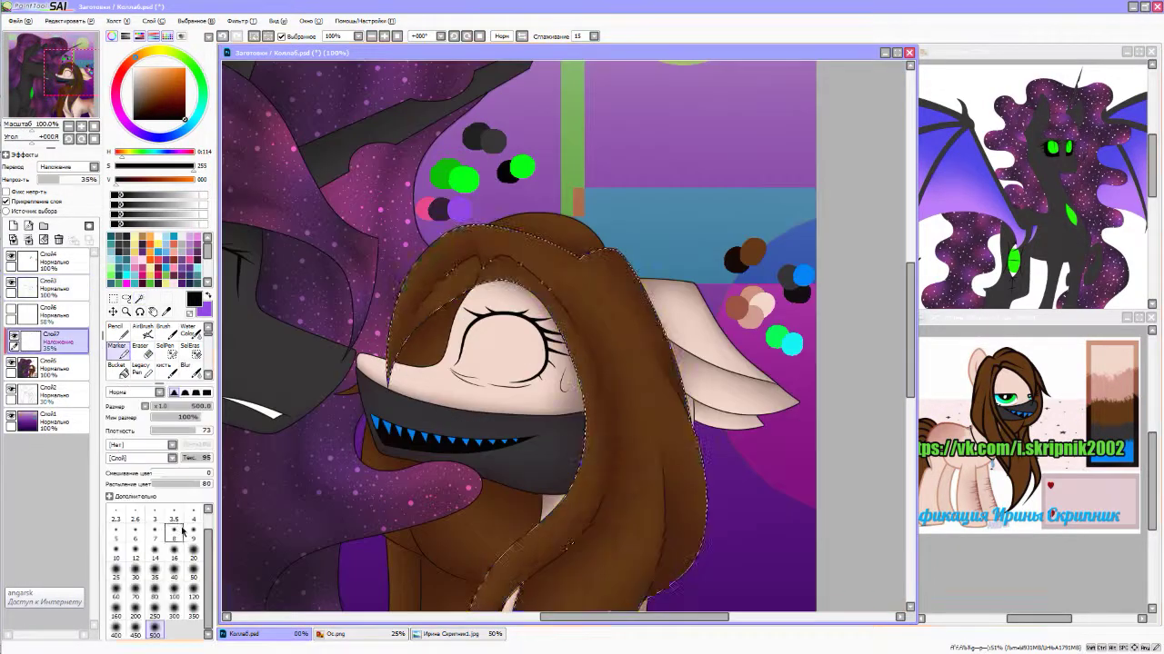
{"action": "key", "text": "e"}
{"action": "scroll", "coordinate": [455, 273], "scroll_direction": "down", "scroll_amount": 1}
{"action": "scroll", "coordinate": [455, 272], "scroll_direction": "up", "scroll_amount": 1}
{"action": "scroll", "coordinate": [427, 91], "scroll_direction": "down", "scroll_amount": 1}
{"action": "left_click_drag", "start_coordinate": [427, 91], "coordinate": [439, 180]}
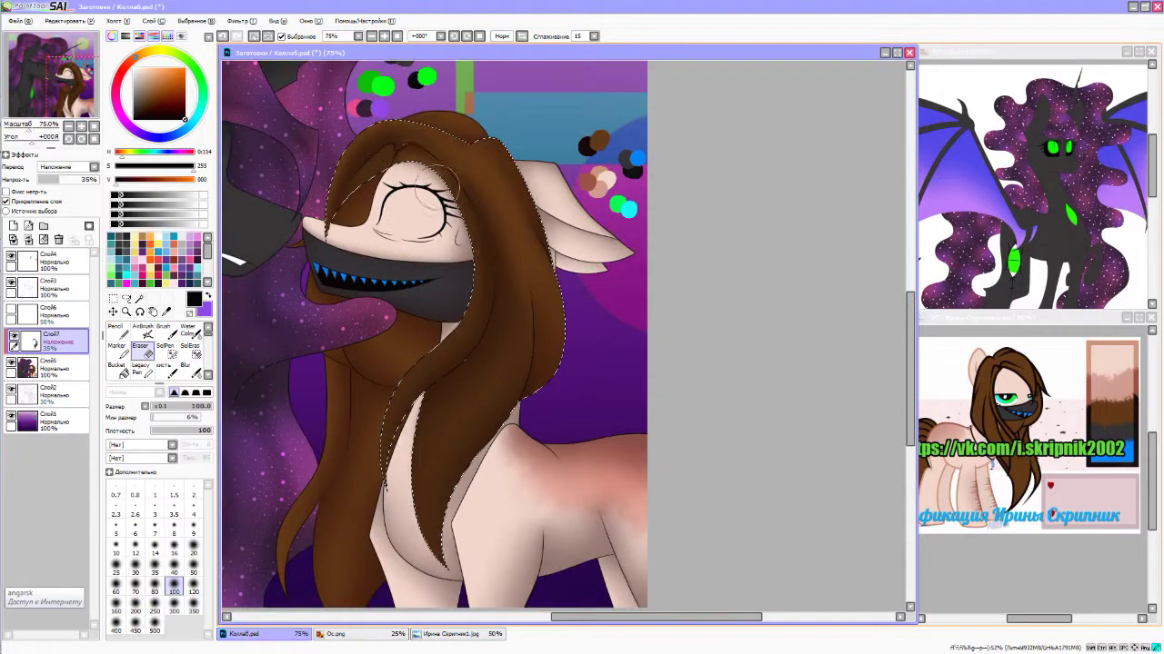
{"action": "scroll", "coordinate": [563, 237], "scroll_direction": "up", "scroll_amount": 4}
{"action": "scroll", "coordinate": [563, 237], "scroll_direction": "down", "scroll_amount": 1}
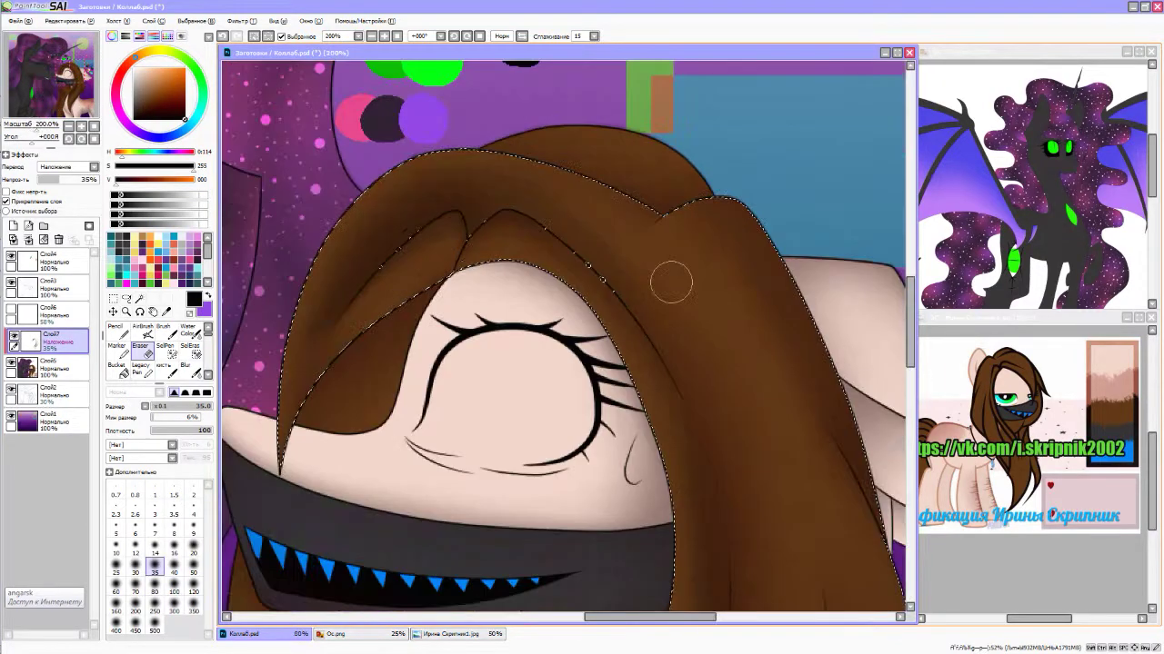
- Deselect the small pony's front hair, soften its shading with Blur at sizes 35 and 60, and undo the last stroke
{"action": "key", "text": "ctrl+d"}
{"action": "scroll", "coordinate": [671, 283], "scroll_direction": "down", "scroll_amount": 3}
{"action": "scroll", "coordinate": [779, 247], "scroll_direction": "up", "scroll_amount": 3}
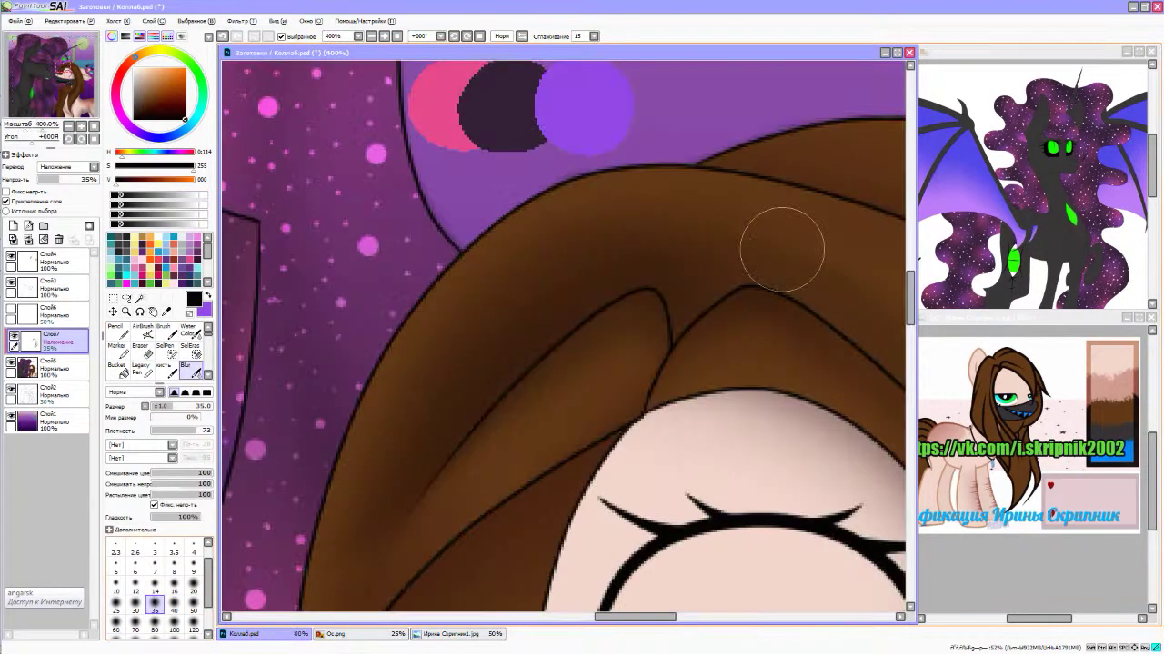
{"action": "scroll", "coordinate": [725, 277], "scroll_direction": "down", "scroll_amount": 3}
{"action": "scroll", "coordinate": [473, 445], "scroll_direction": "up", "scroll_amount": 2}
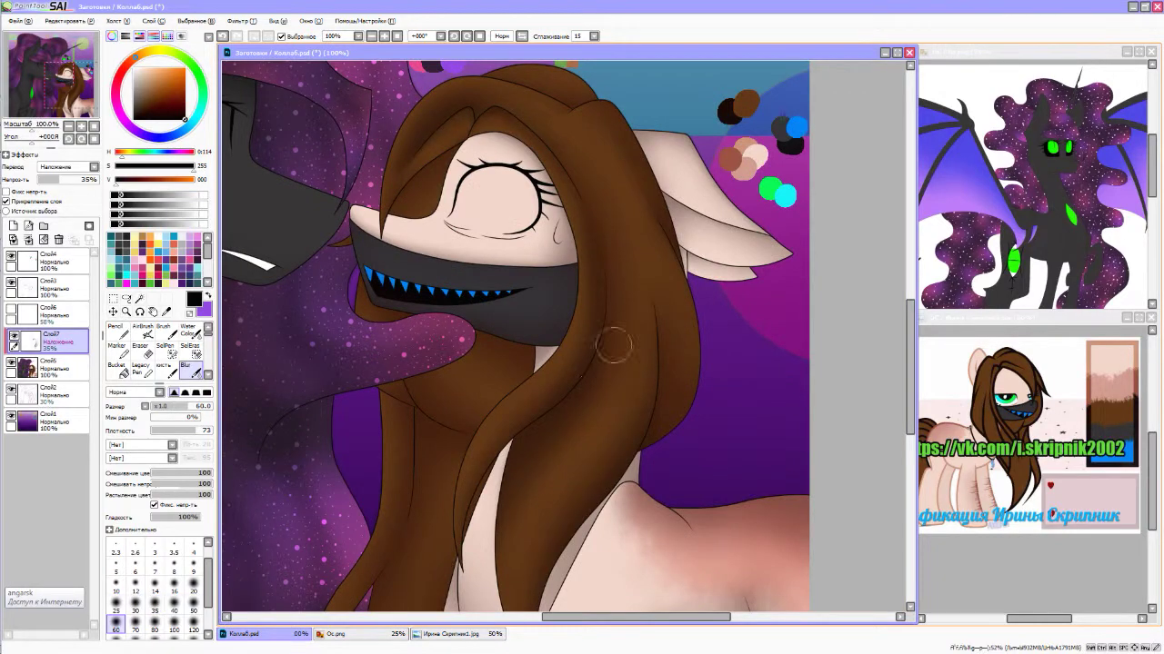
{"action": "key", "text": "ctrl+z"}
- Carve lighter strands into the shading of the small pony's selected back hair with the Eraser at size 50
{"action": "scroll", "coordinate": [613, 345], "scroll_direction": "down", "scroll_amount": 1}
{"action": "scroll", "coordinate": [546, 345], "scroll_direction": "up", "scroll_amount": 1}
{"action": "scroll", "coordinate": [545, 345], "scroll_direction": "down", "scroll_amount": 2}
{"action": "left_click", "coordinate": [140, 348]}
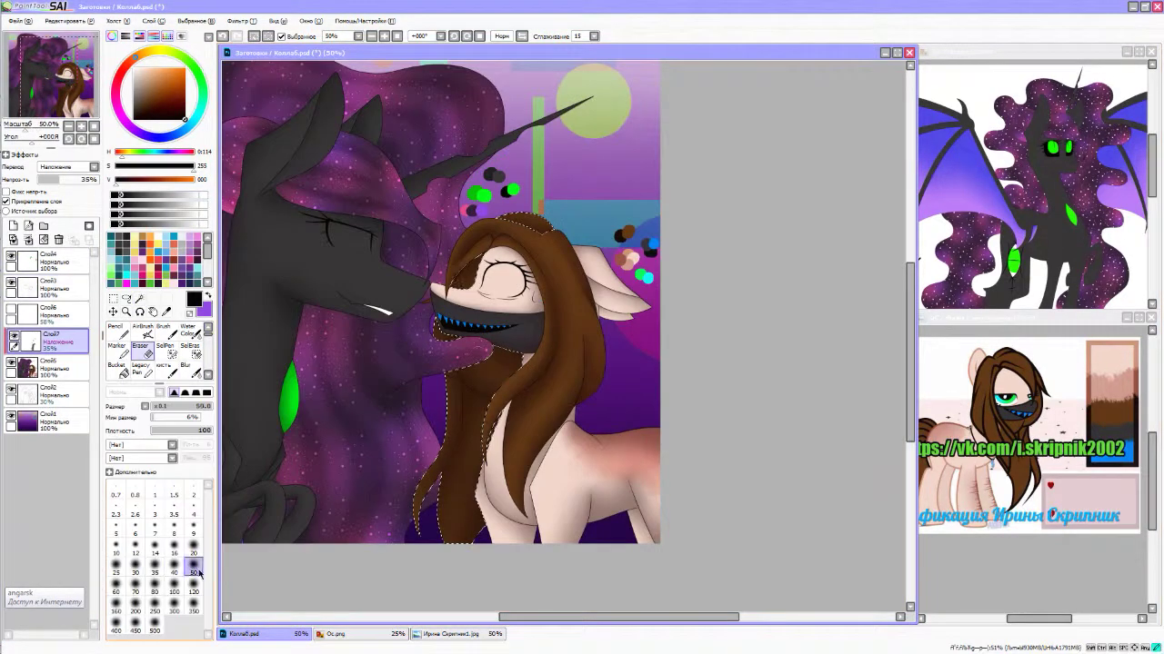
{"action": "scroll", "coordinate": [546, 273], "scroll_direction": "up", "scroll_amount": 3}
{"action": "scroll", "coordinate": [545, 291], "scroll_direction": "down", "scroll_amount": 3}
{"action": "scroll", "coordinate": [603, 372], "scroll_direction": "up", "scroll_amount": 2}
{"action": "scroll", "coordinate": [627, 253], "scroll_direction": "down", "scroll_amount": 1}
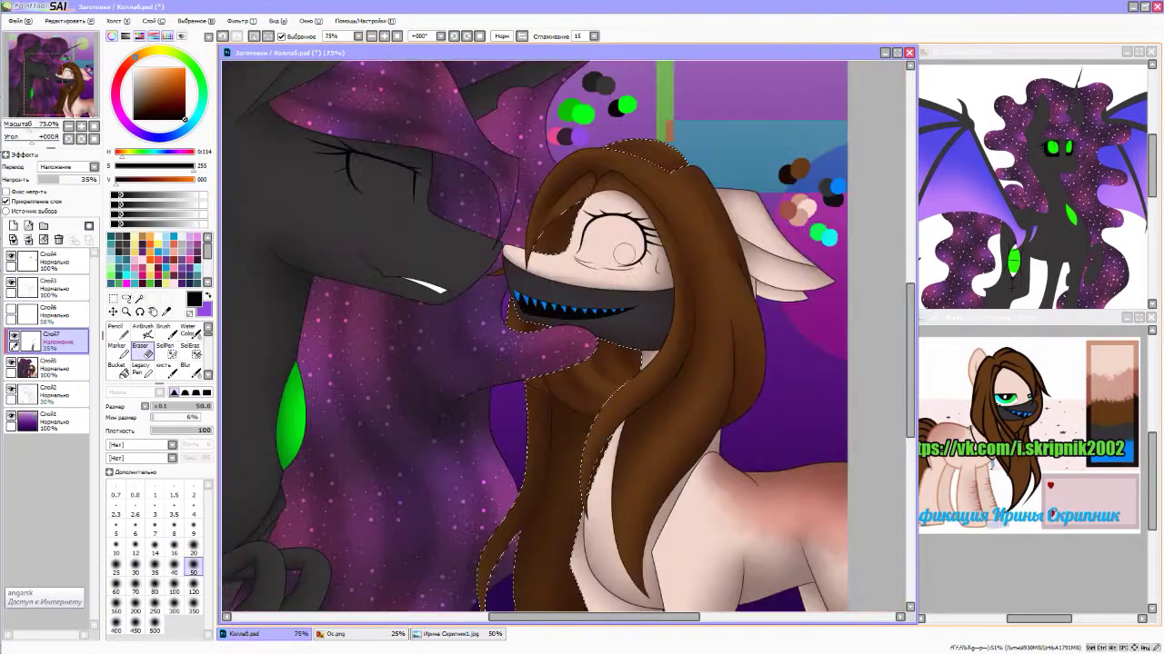
{"action": "scroll", "coordinate": [428, 537], "scroll_direction": "up", "scroll_amount": 1}
{"action": "scroll", "coordinate": [519, 228], "scroll_direction": "down", "scroll_amount": 3}
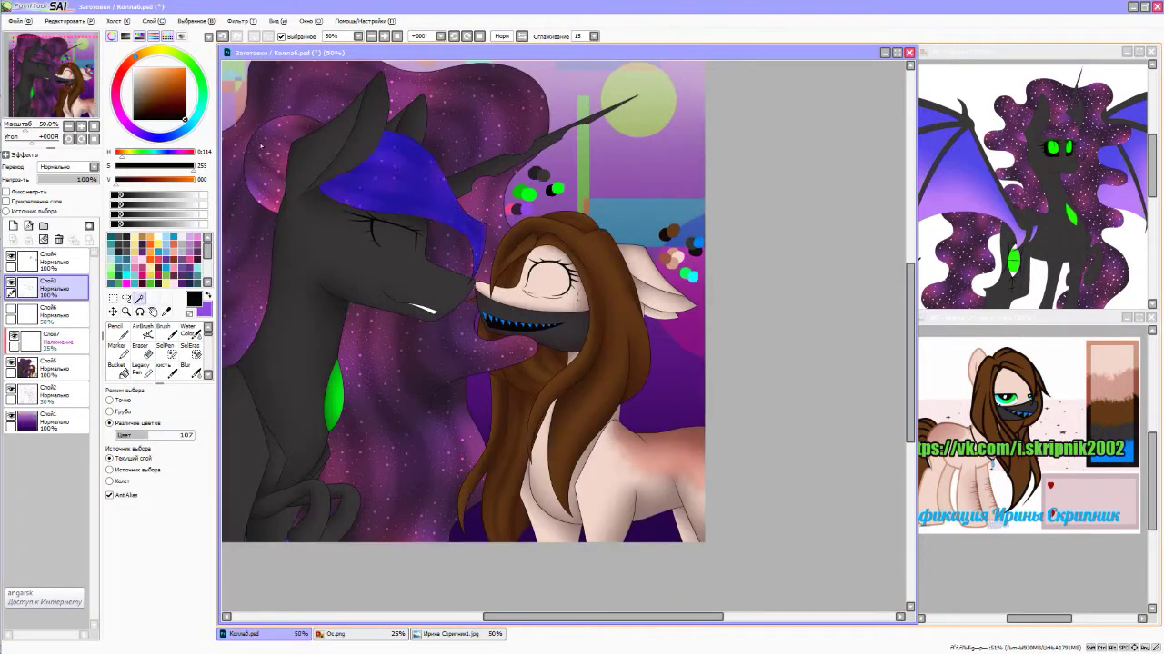
- Shade the large pony's selected forelock and rounded rear lock with the size 120 Marker at 65% layer opacity, blending with Blur at size 120
{"action": "left_click", "coordinate": [117, 346]}
{"action": "left_click", "coordinate": [45, 341]}
{"action": "scroll", "coordinate": [472, 211], "scroll_direction": "up", "scroll_amount": 1}
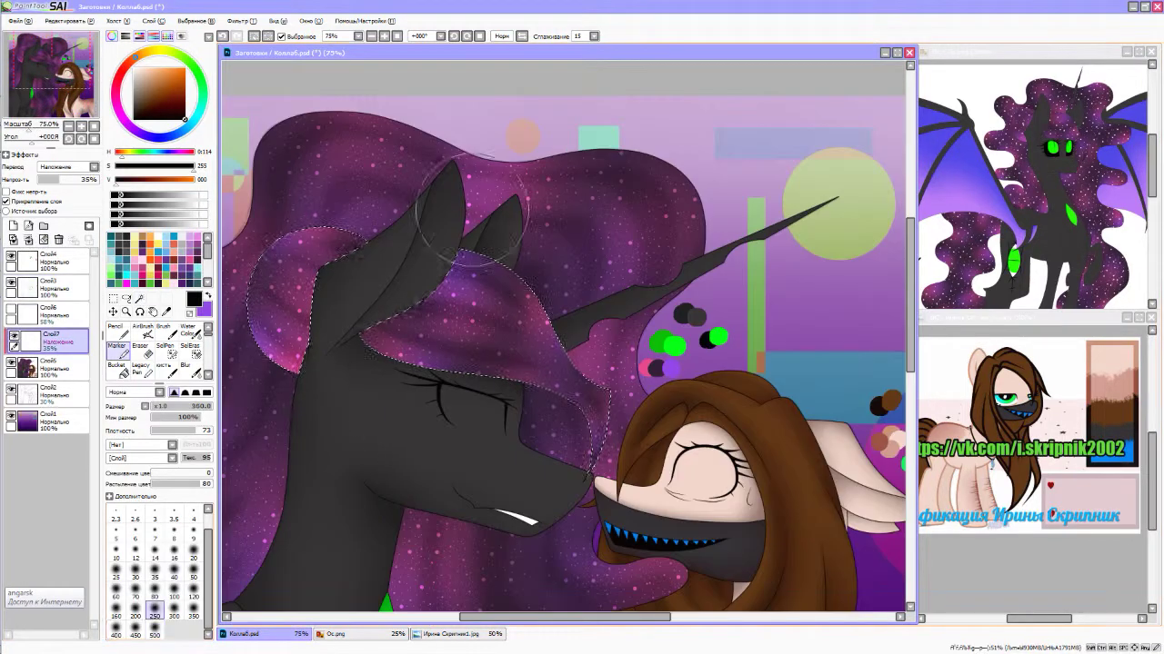
{"action": "left_click_drag", "start_coordinate": [361, 354], "coordinate": [370, 213]}
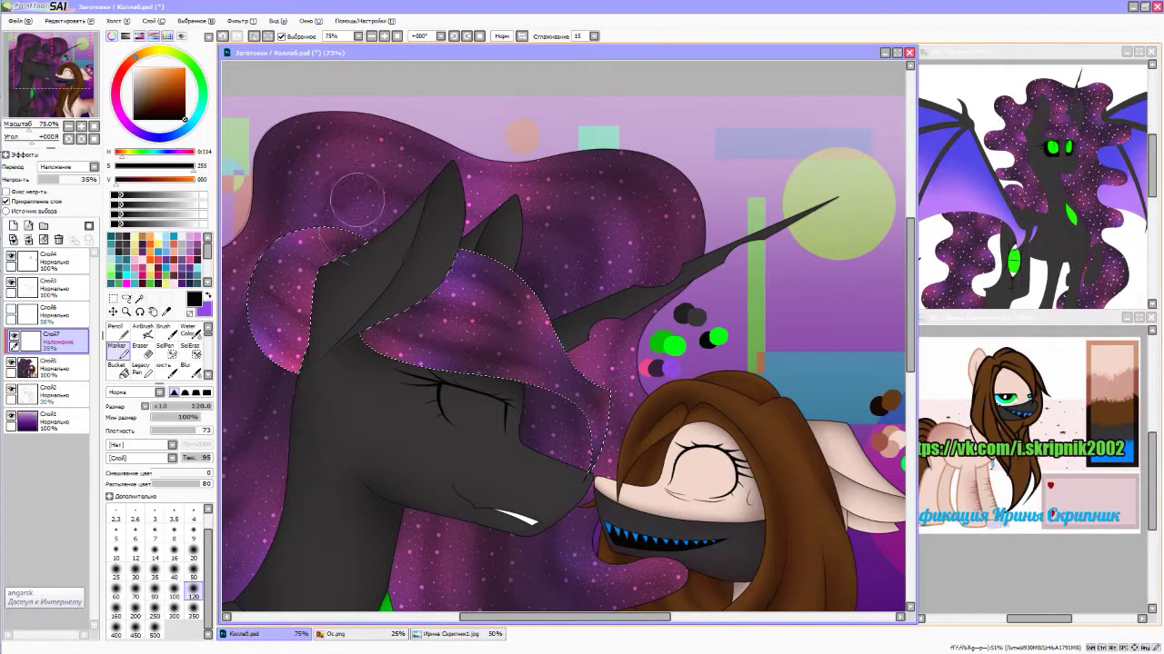
{"action": "key", "text": "b"}
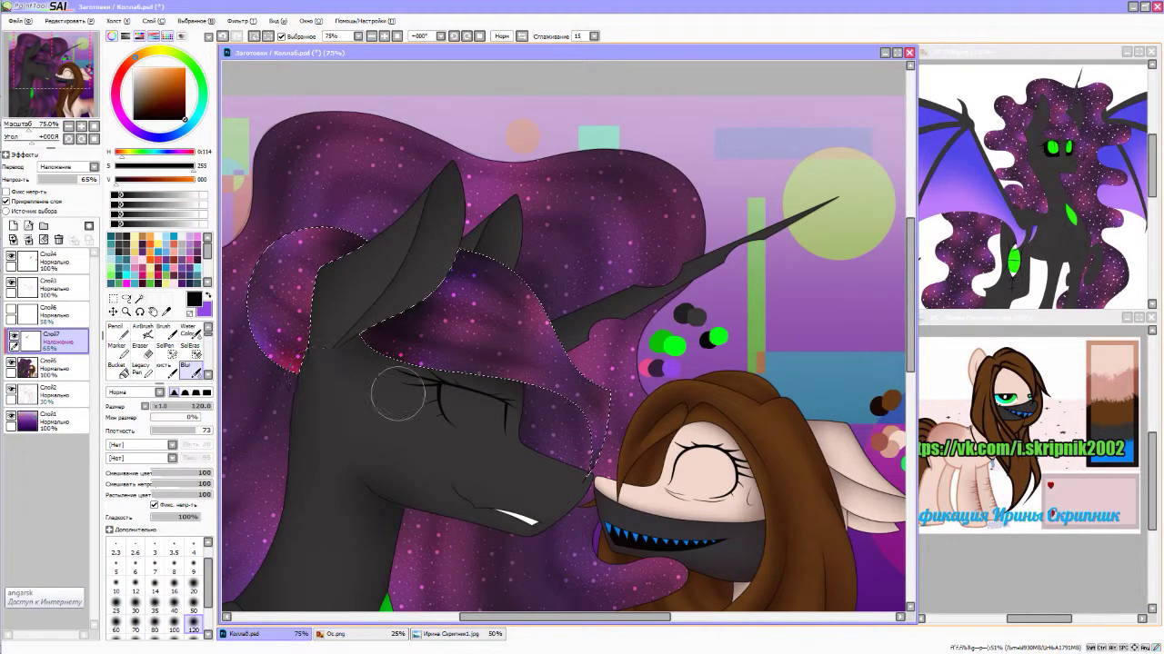
{"action": "scroll", "coordinate": [498, 263], "scroll_direction": "up", "scroll_amount": 3}
- Shade the large pony's selected main mane black with the size 120 Marker and soften the shadows with Blur at size 160
{"action": "scroll", "coordinate": [499, 263], "scroll_direction": "down", "scroll_amount": 5}
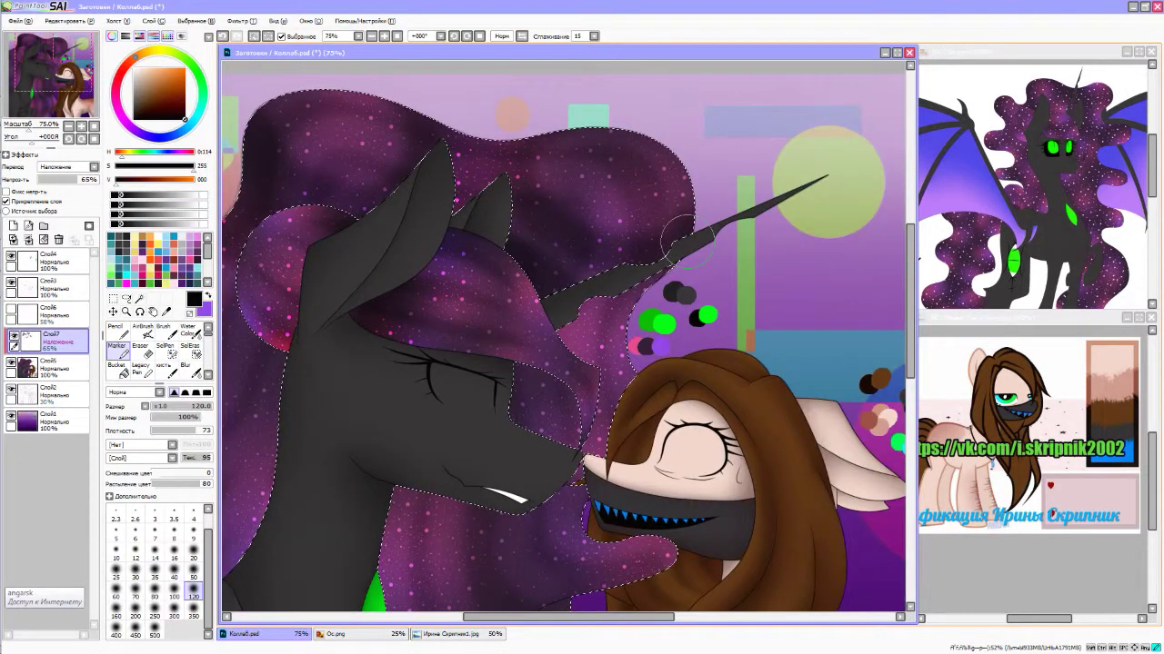
{"action": "scroll", "coordinate": [678, 231], "scroll_direction": "up", "scroll_amount": 1}
{"action": "scroll", "coordinate": [567, 351], "scroll_direction": "up", "scroll_amount": 1}
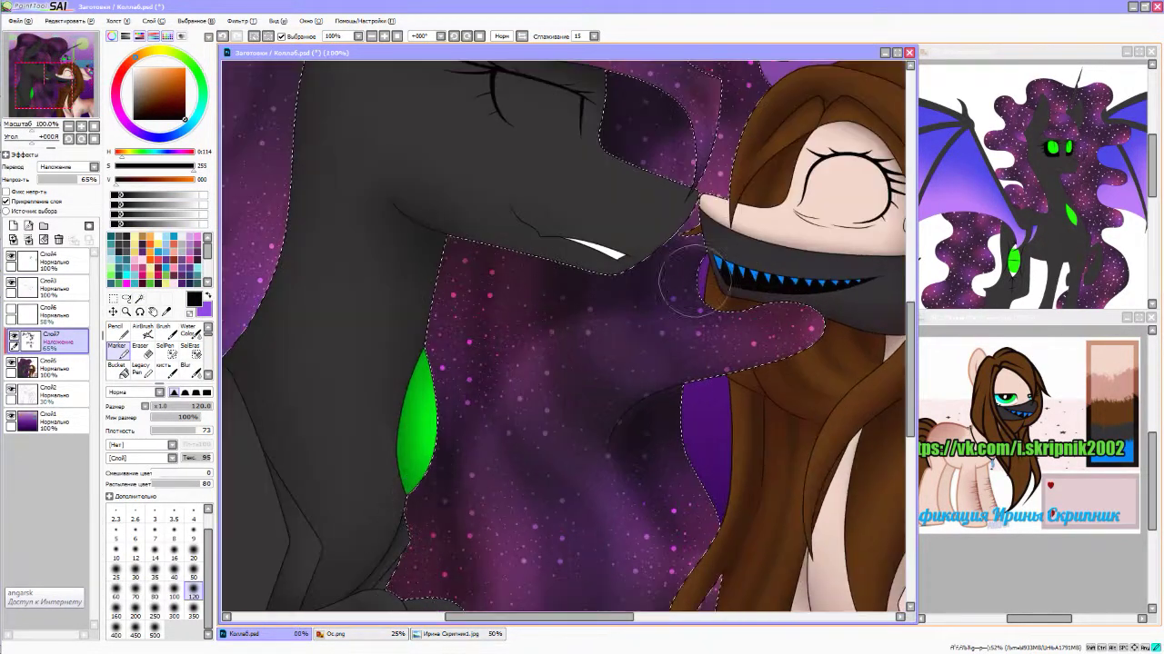
{"action": "scroll", "coordinate": [572, 291], "scroll_direction": "down", "scroll_amount": 1}
{"action": "scroll", "coordinate": [477, 477], "scroll_direction": "up", "scroll_amount": 1}
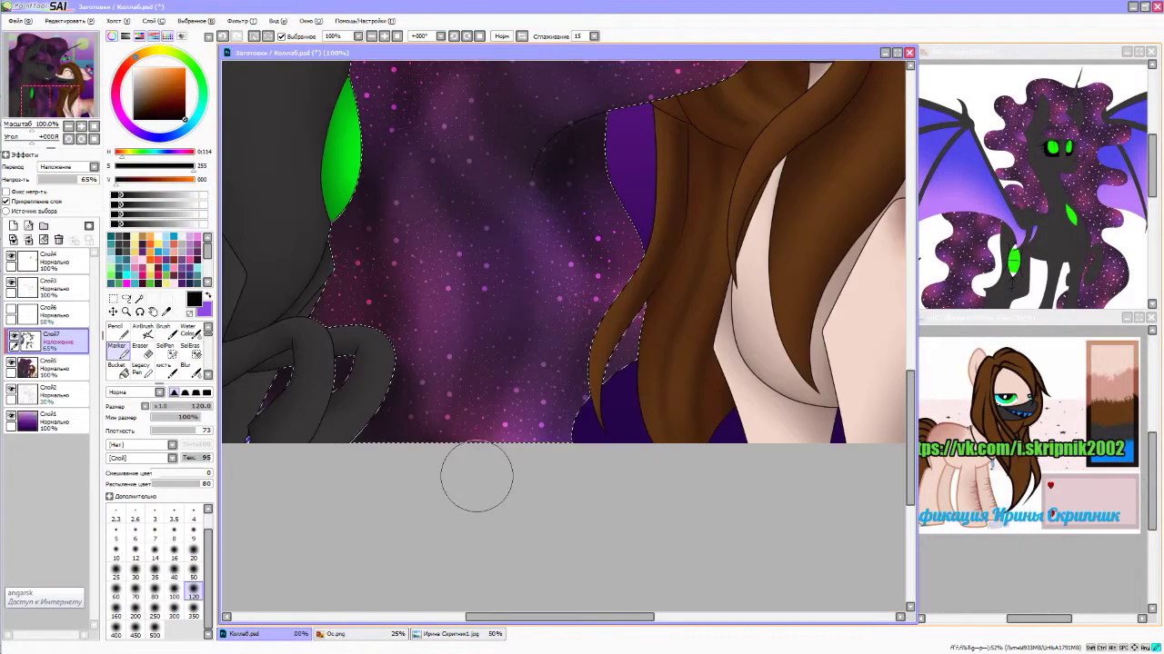
{"action": "scroll", "coordinate": [533, 385], "scroll_direction": "down", "scroll_amount": 1}
{"action": "scroll", "coordinate": [329, 314], "scroll_direction": "down", "scroll_amount": 1}
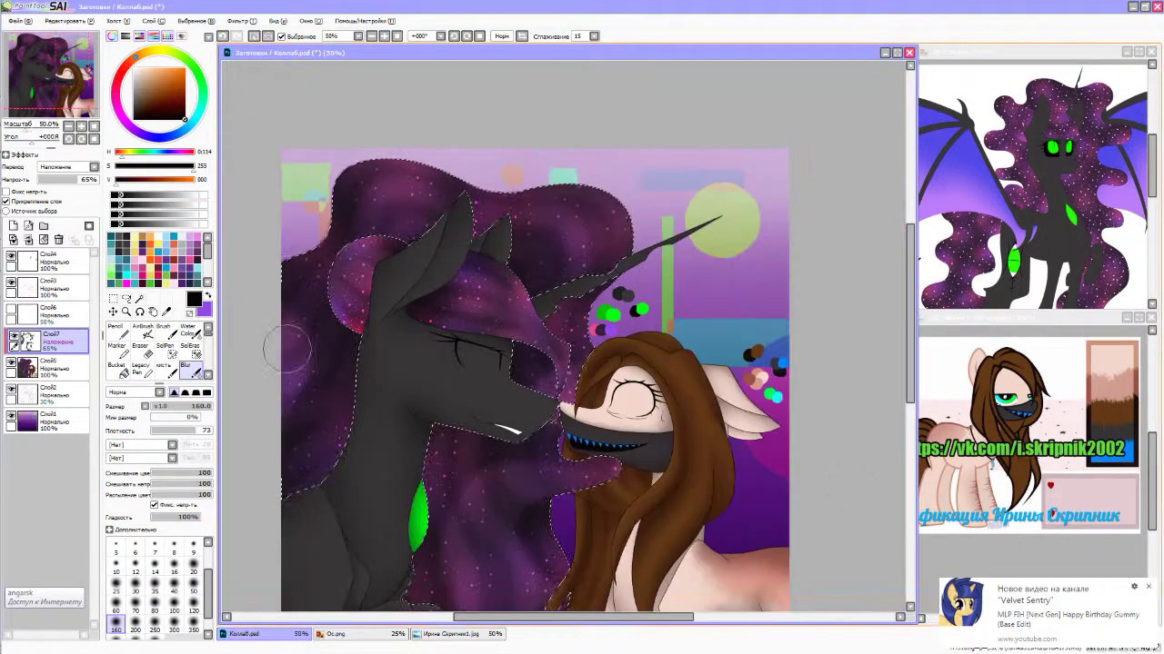
{"action": "scroll", "coordinate": [421, 307], "scroll_direction": "up", "scroll_amount": 1}
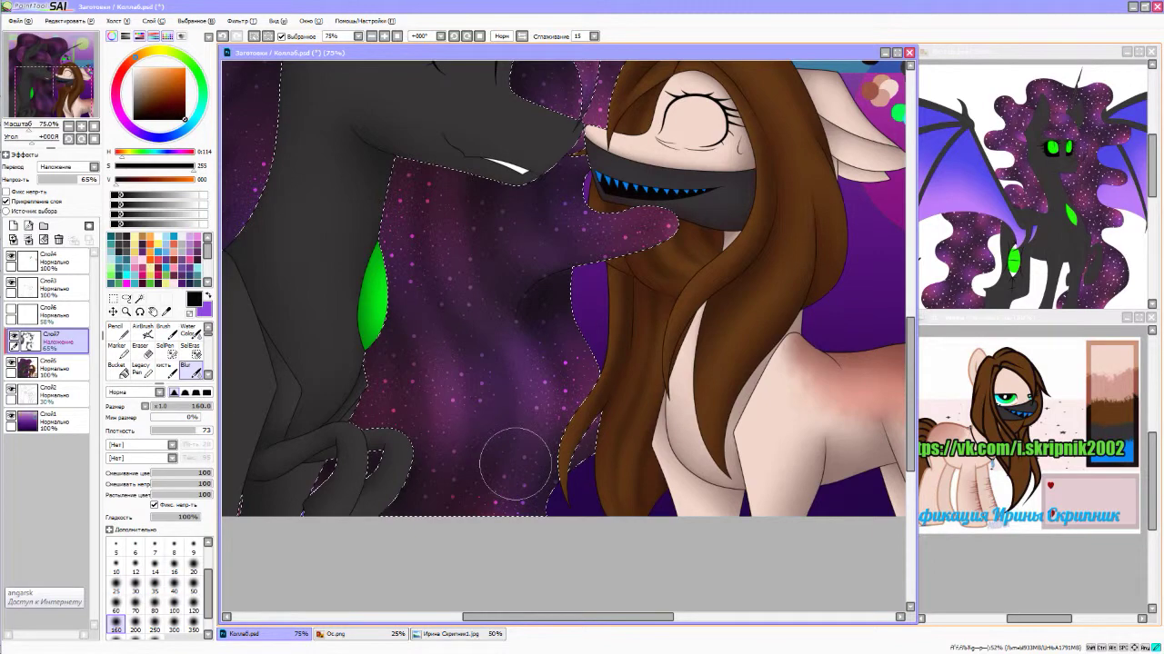
- Deepen the main mane's shadows with a second pass of the size 120 Marker and blend them with Blur at size 160
{"action": "scroll", "coordinate": [516, 464], "scroll_direction": "up", "scroll_amount": 5}
{"action": "key", "text": "m"}
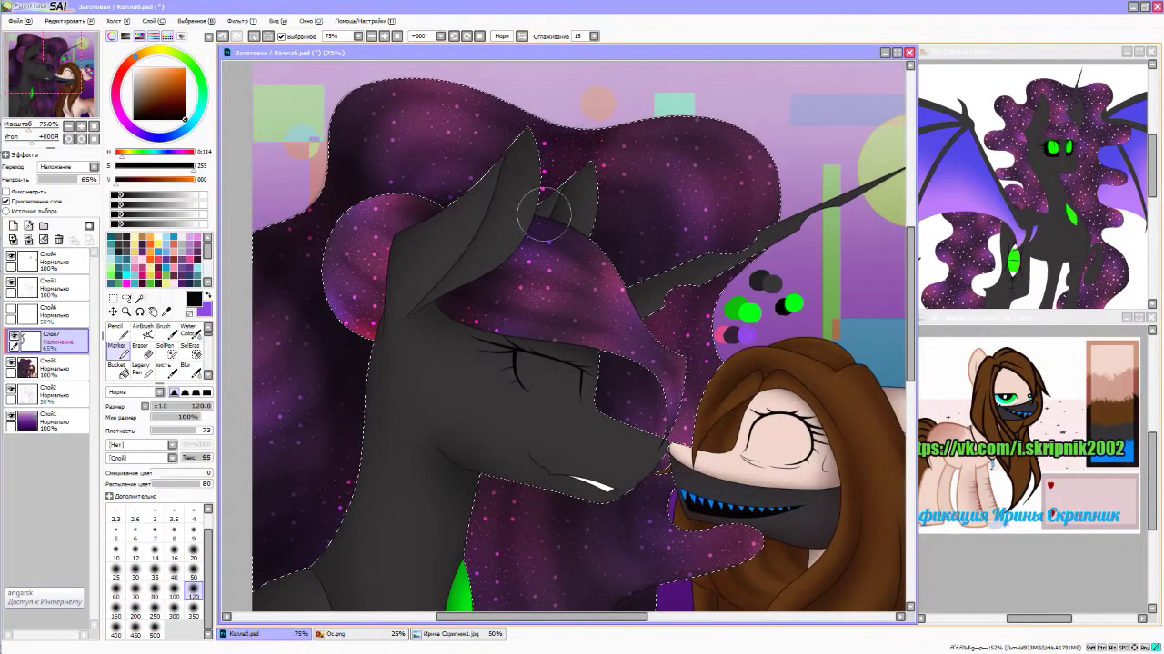
{"action": "scroll", "coordinate": [543, 213], "scroll_direction": "down", "scroll_amount": 1}
{"action": "scroll", "coordinate": [531, 364], "scroll_direction": "up", "scroll_amount": 2}
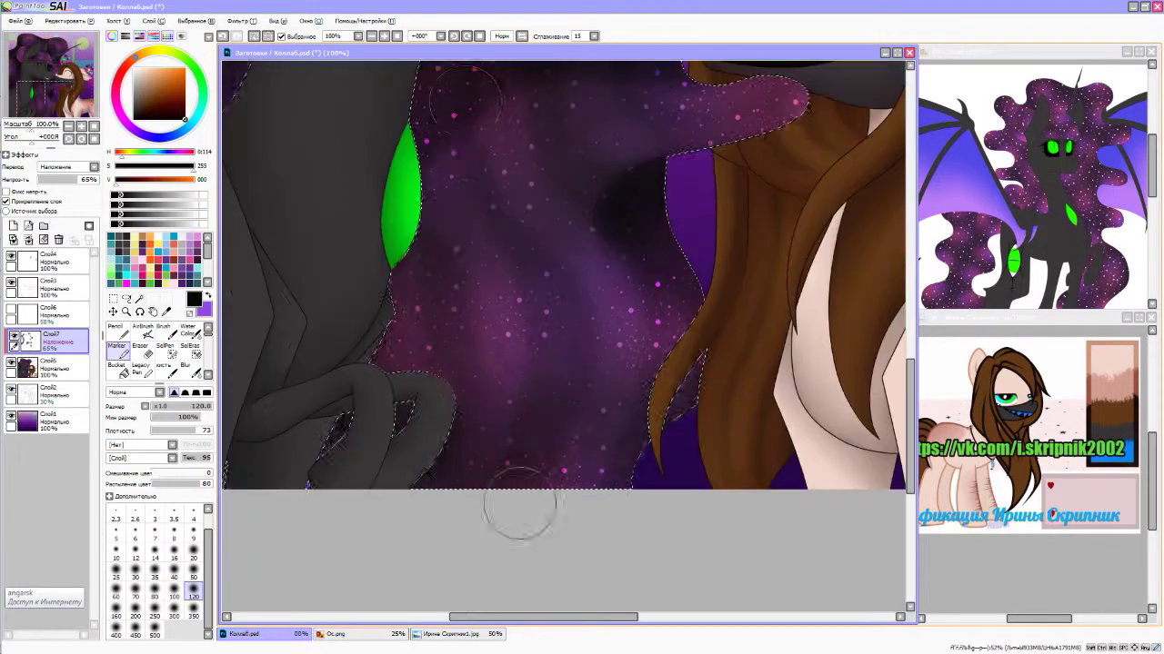
{"action": "scroll", "coordinate": [676, 195], "scroll_direction": "down", "scroll_amount": 1}
{"action": "key", "text": "b"}
{"action": "scroll", "coordinate": [675, 195], "scroll_direction": "down", "scroll_amount": 1}
{"action": "scroll", "coordinate": [676, 195], "scroll_direction": "up", "scroll_amount": 1}
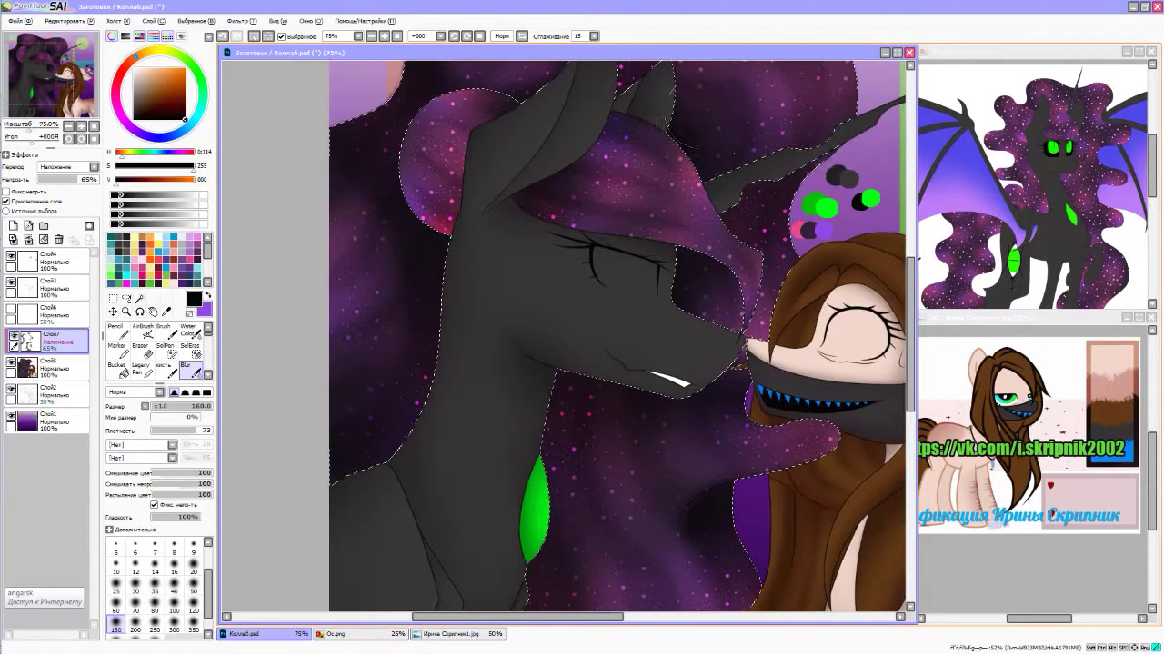
{"action": "scroll", "coordinate": [627, 291], "scroll_direction": "up", "scroll_amount": 3}
{"action": "scroll", "coordinate": [568, 232], "scroll_direction": "down", "scroll_amount": 1}
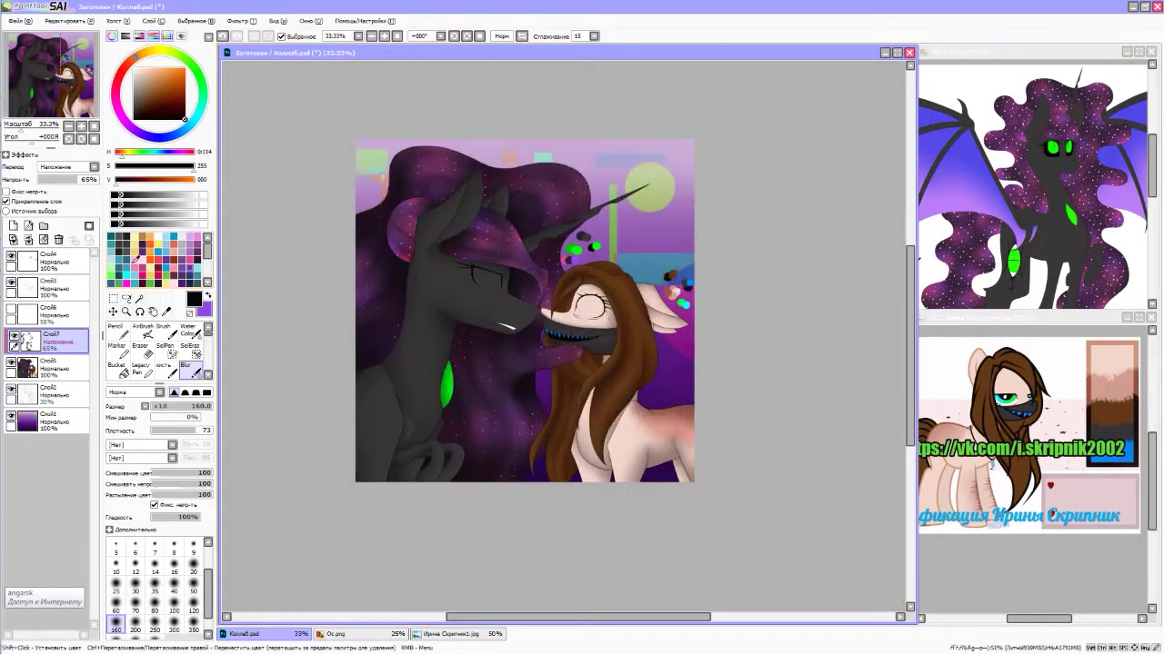
- Paint purple highlights on the large pony's selected forelock and rear lock with the size 120 Marker and set the layer opacity to 45%
{"action": "scroll", "coordinate": [527, 227], "scroll_direction": "up", "scroll_amount": 1}
{"action": "key", "text": "m"}
{"action": "scroll", "coordinate": [484, 221], "scroll_direction": "up", "scroll_amount": 1}
{"action": "scroll", "coordinate": [661, 382], "scroll_direction": "down", "scroll_amount": 1}
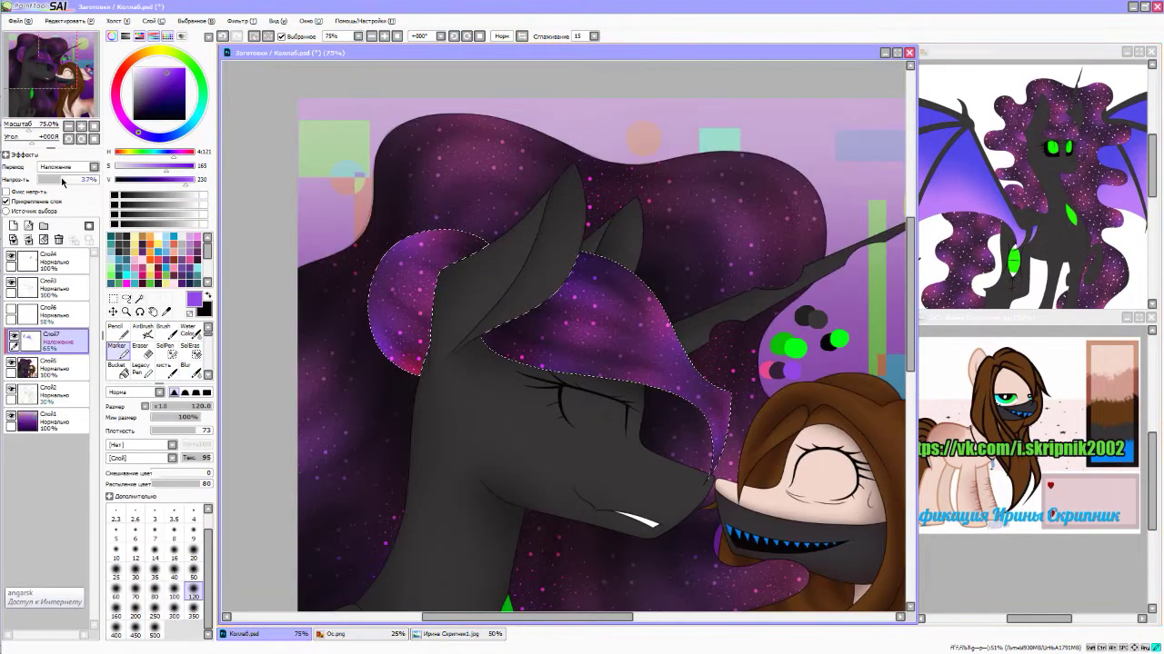
- Select the large pony's main mane with the magic wand and paint purple highlights through it with the size 120 Marker
{"action": "left_click", "coordinate": [50, 288]}
{"action": "left_click", "coordinate": [139, 298]}
{"action": "scroll", "coordinate": [409, 473], "scroll_direction": "up", "scroll_amount": 2}
{"action": "key", "text": "m"}
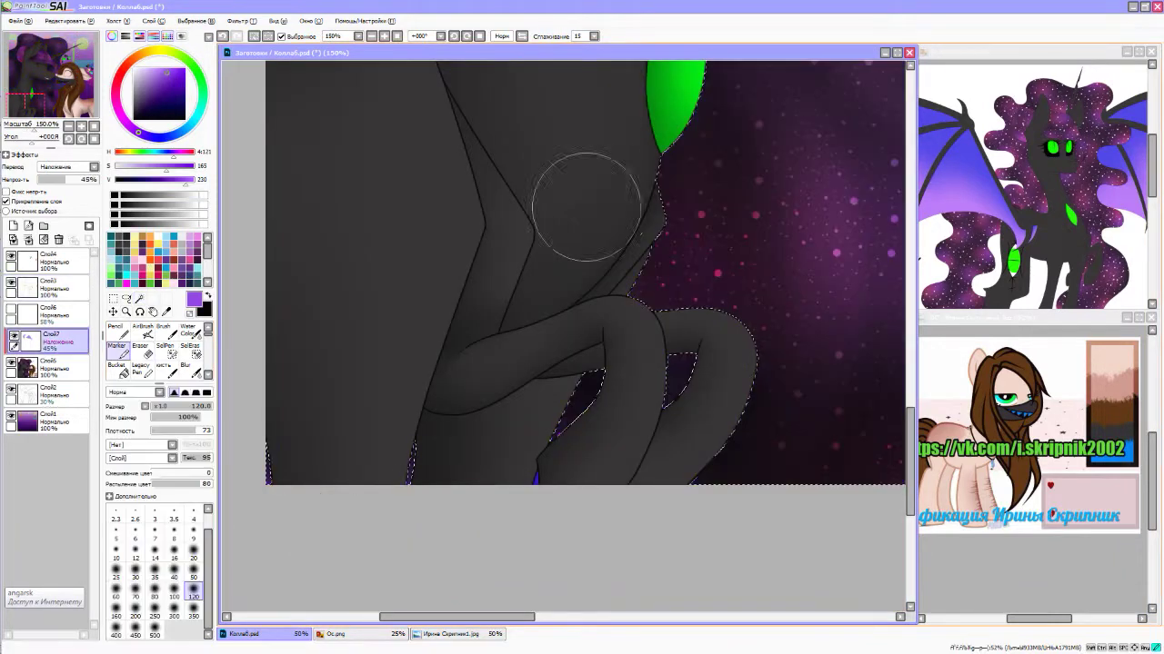
{"action": "scroll", "coordinate": [494, 312], "scroll_direction": "down", "scroll_amount": 1}
{"action": "scroll", "coordinate": [545, 318], "scroll_direction": "down", "scroll_amount": 1}
{"action": "left_click", "coordinate": [50, 340]}
{"action": "scroll", "coordinate": [715, 446], "scroll_direction": "up", "scroll_amount": 1}
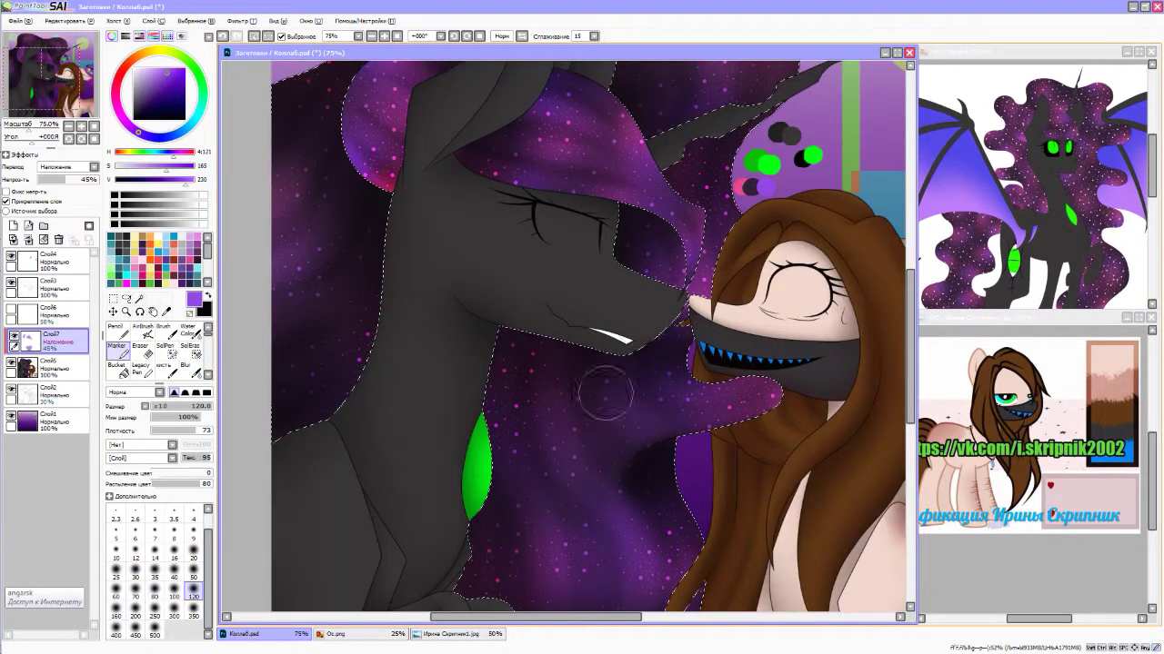
{"action": "scroll", "coordinate": [391, 363], "scroll_direction": "down", "scroll_amount": 1}
{"action": "scroll", "coordinate": [515, 154], "scroll_direction": "up", "scroll_amount": 1}
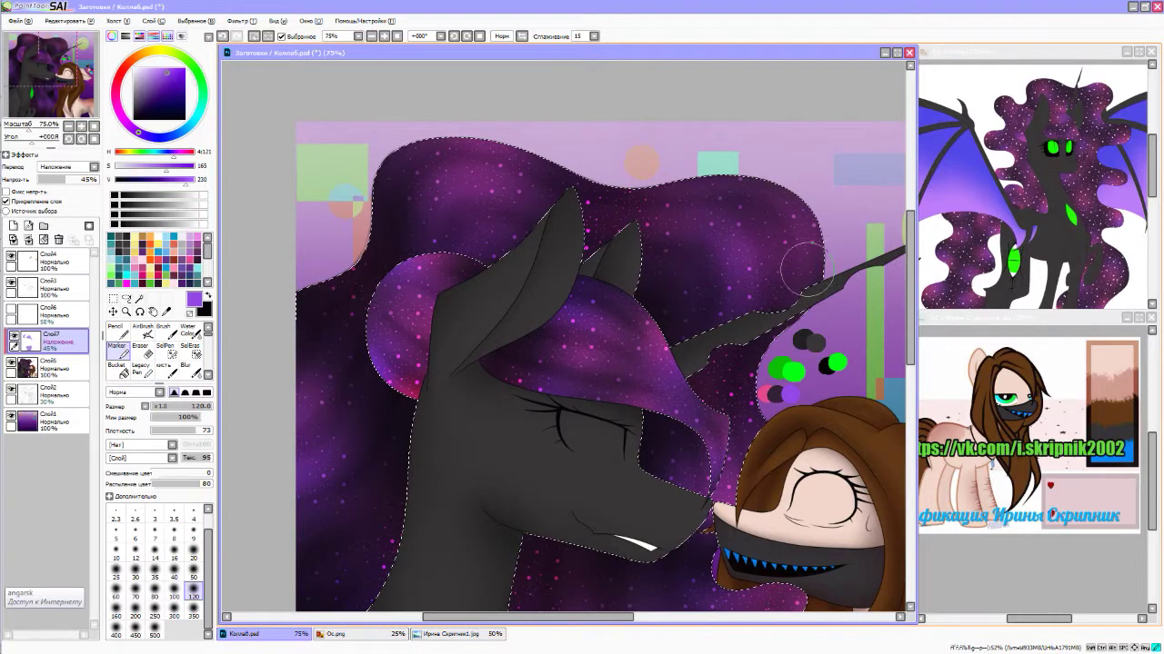
{"action": "scroll", "coordinate": [545, 273], "scroll_direction": "down", "scroll_amount": 2}
{"action": "scroll", "coordinate": [569, 220], "scroll_direction": "up", "scroll_amount": 3}
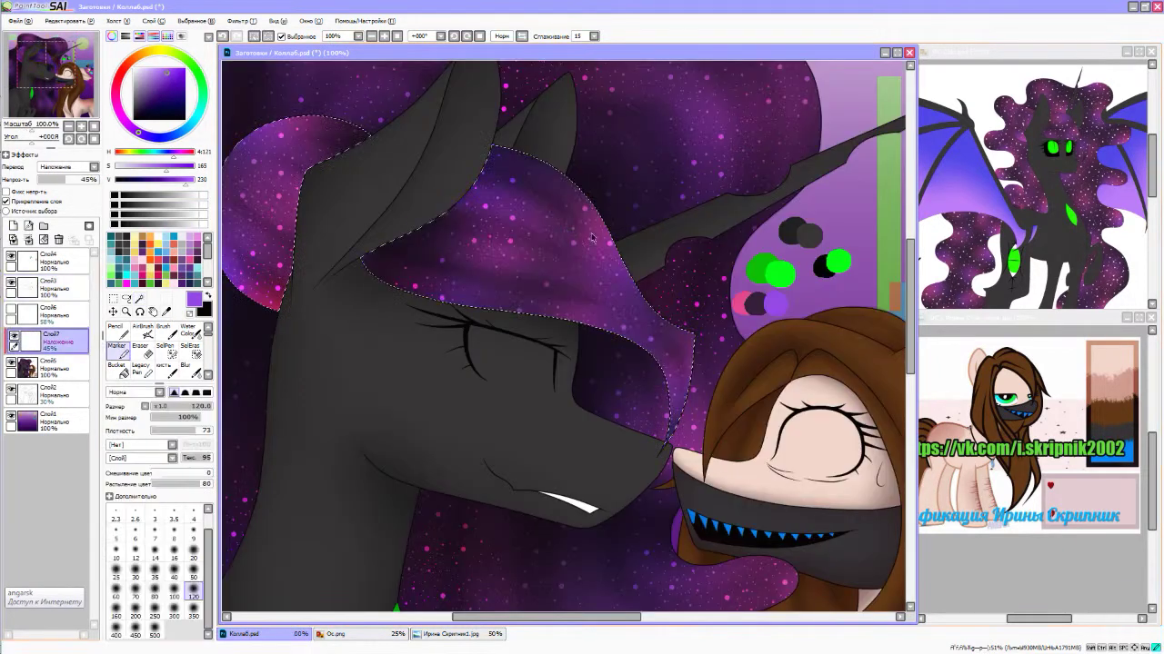
- Paint white highlights on the large pony's selected forelock and rear lock with the size 120 Marker, shaping them with the Eraser at size 50
{"action": "scroll", "coordinate": [584, 175], "scroll_direction": "up", "scroll_amount": 2}
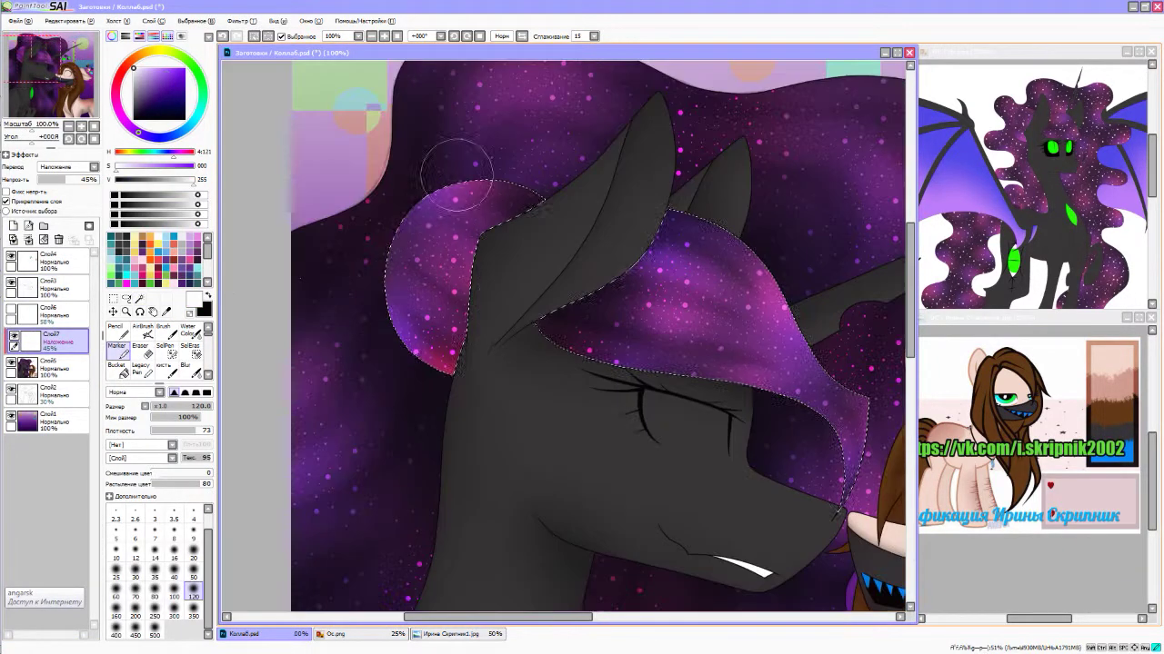
{"action": "key", "text": "e"}
{"action": "scroll", "coordinate": [517, 548], "scroll_direction": "down", "scroll_amount": 3}
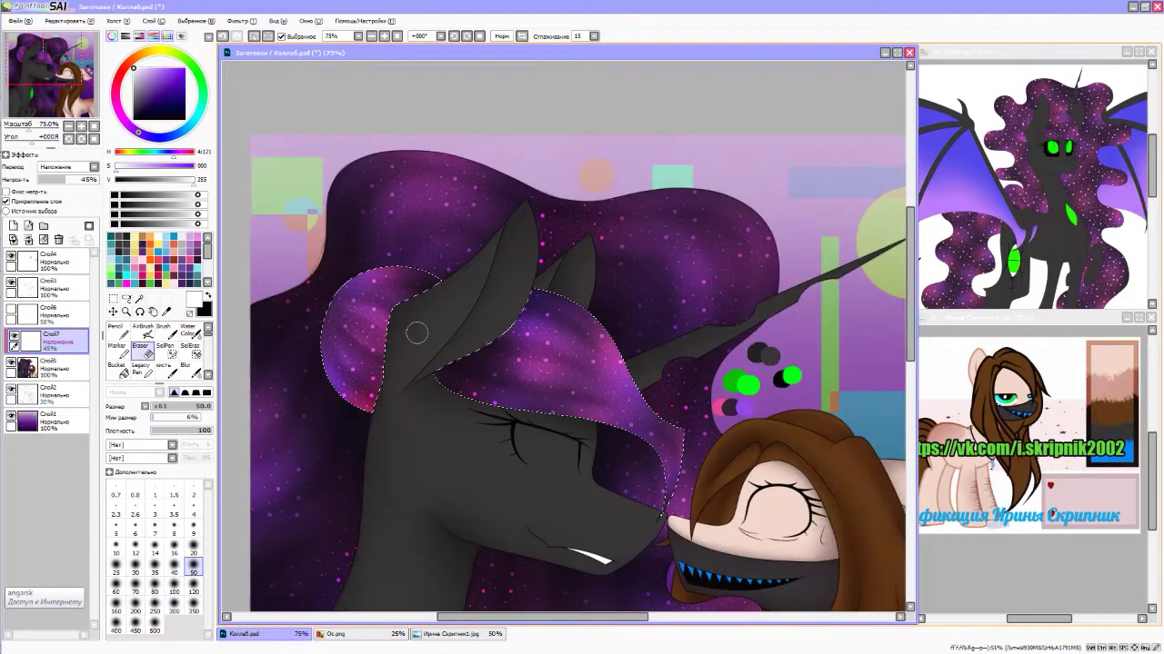
- Select the large pony's main mane with the magic wand and paint white highlights through it with the size 120 Marker
{"action": "scroll", "coordinate": [716, 459], "scroll_direction": "up", "scroll_amount": 3}
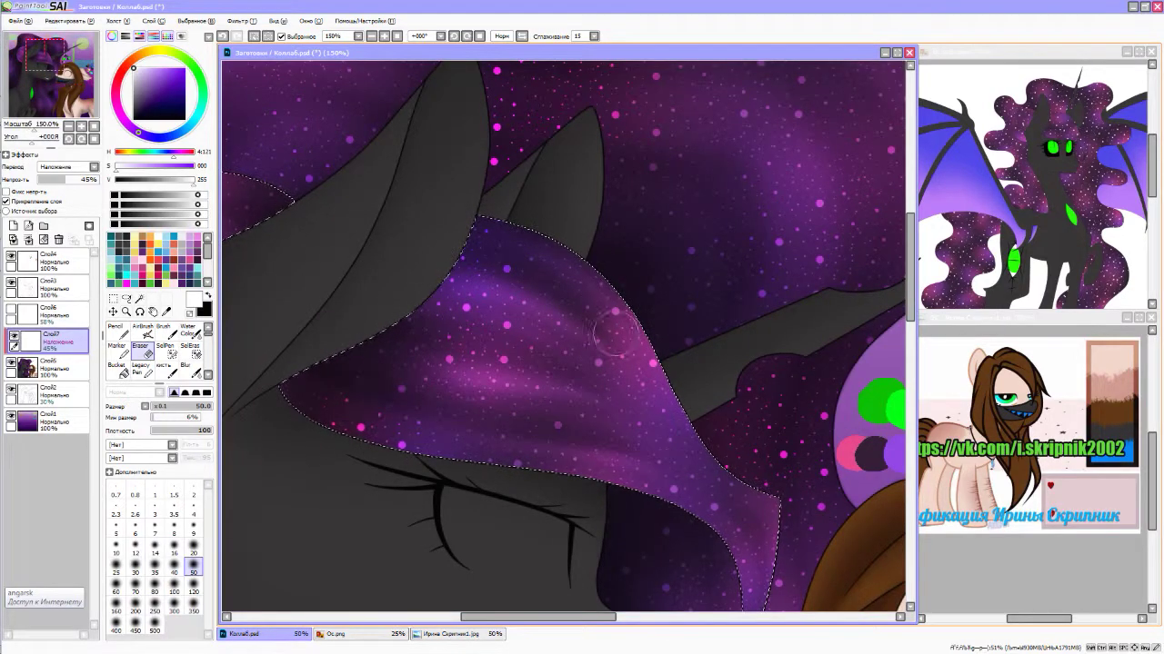
{"action": "scroll", "coordinate": [380, 397], "scroll_direction": "down", "scroll_amount": 2}
{"action": "double_click", "coordinate": [46, 287]}
{"action": "key", "text": "Escape"}
{"action": "scroll", "coordinate": [564, 364], "scroll_direction": "down", "scroll_amount": 1}
{"action": "left_click", "coordinate": [139, 298]}
{"action": "scroll", "coordinate": [457, 477], "scroll_direction": "up", "scroll_amount": 3}
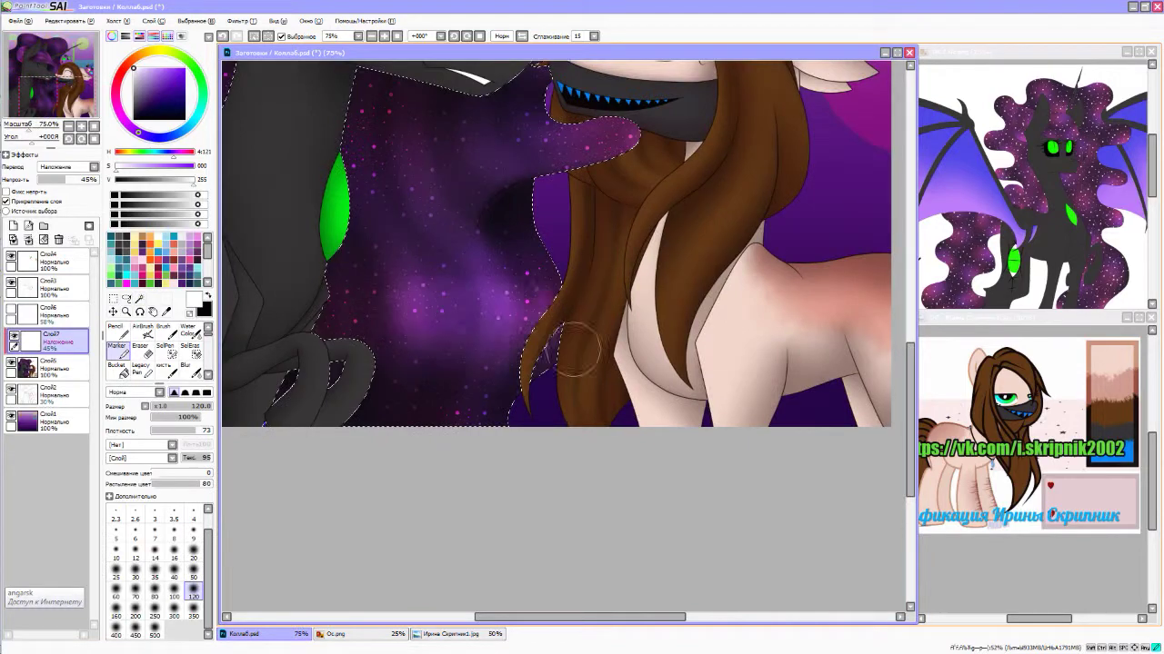
{"action": "scroll", "coordinate": [576, 545], "scroll_direction": "down", "scroll_amount": 3}
{"action": "scroll", "coordinate": [609, 205], "scroll_direction": "up", "scroll_amount": 2}
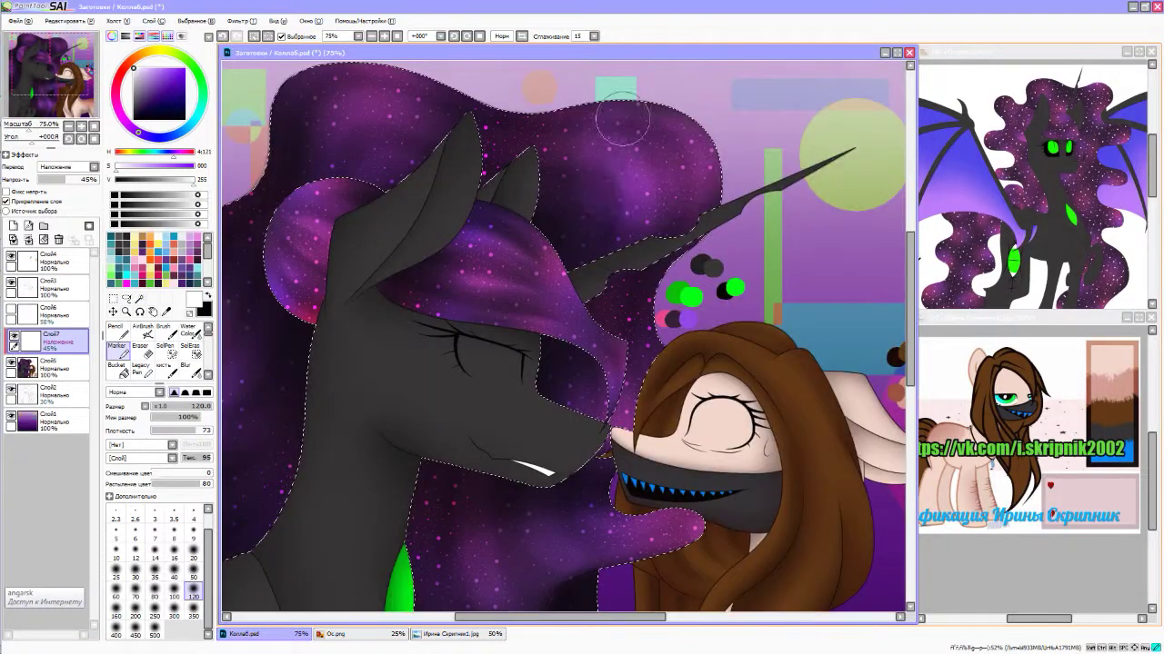
- Shape the main mane's white highlights into curved streaks with the Eraser at size 60
{"action": "key", "text": "e"}
{"action": "scroll", "coordinate": [519, 298], "scroll_direction": "down", "scroll_amount": 2}
{"action": "scroll", "coordinate": [518, 298], "scroll_direction": "up", "scroll_amount": 2}
{"action": "scroll", "coordinate": [411, 380], "scroll_direction": "down", "scroll_amount": 4}
{"action": "scroll", "coordinate": [411, 381], "scroll_direction": "up", "scroll_amount": 3}
{"action": "scroll", "coordinate": [411, 380], "scroll_direction": "down", "scroll_amount": 3}
{"action": "scroll", "coordinate": [474, 127], "scroll_direction": "up", "scroll_amount": 4}
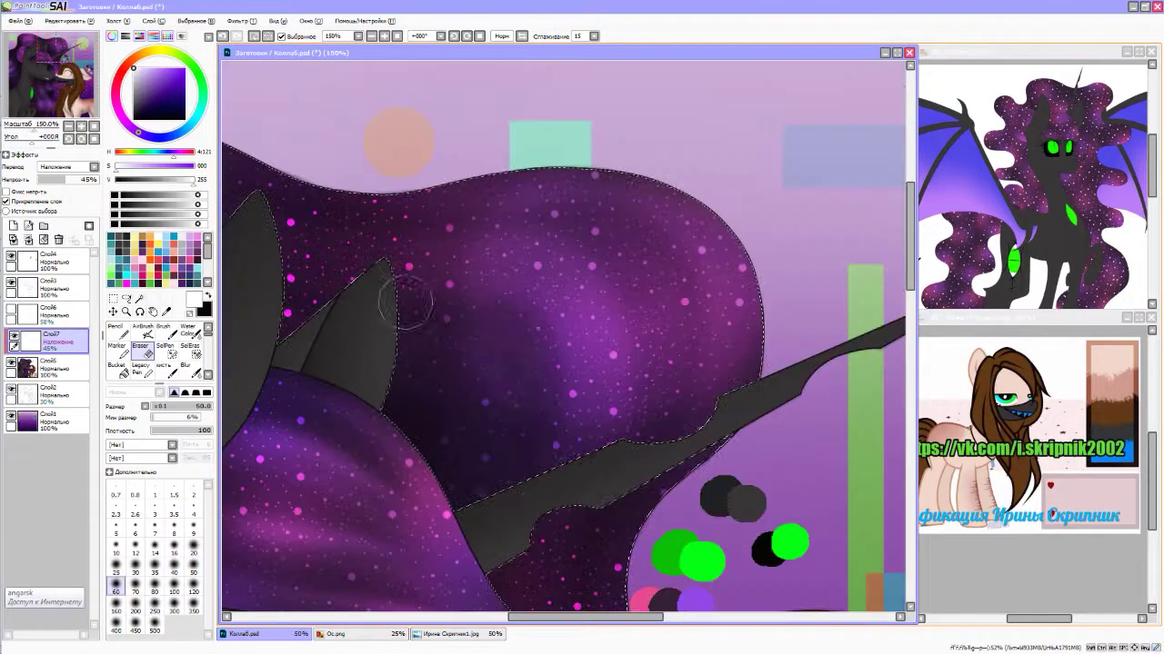
{"action": "left_click_drag", "start_coordinate": [382, 273], "coordinate": [671, 182]}
{"action": "scroll", "coordinate": [645, 372], "scroll_direction": "down", "scroll_amount": 3}
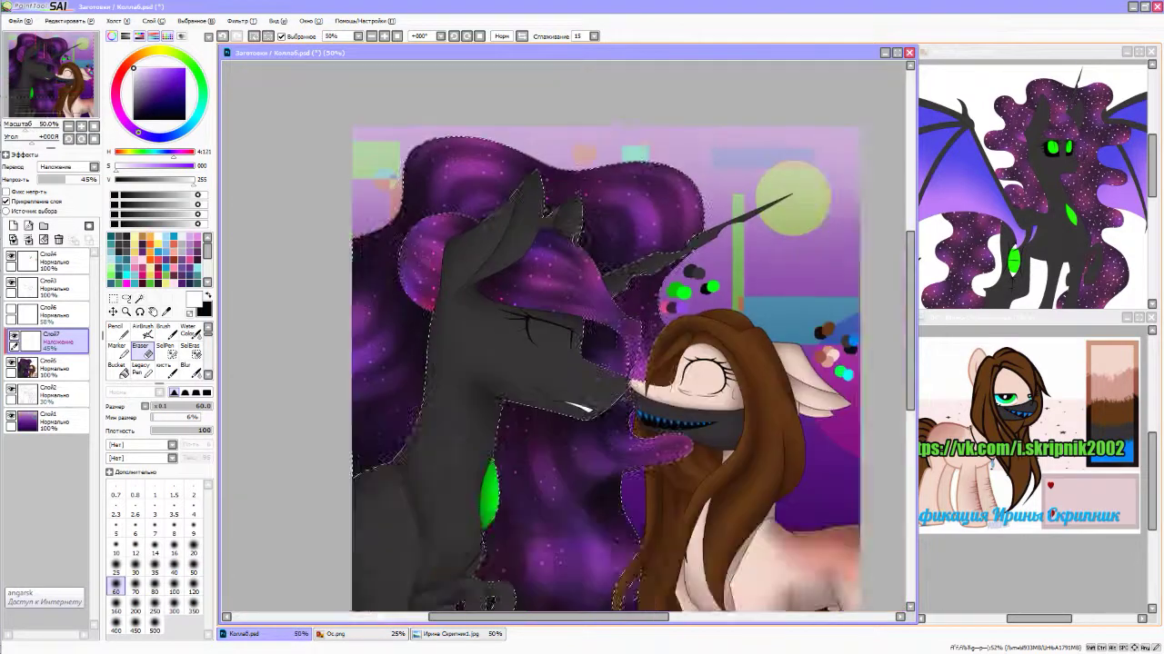
- Soften the main mane's white highlights with the Blur tool at size 80
{"action": "scroll", "coordinate": [591, 490], "scroll_direction": "up", "scroll_amount": 3}
{"action": "scroll", "coordinate": [423, 343], "scroll_direction": "down", "scroll_amount": 3}
{"action": "scroll", "coordinate": [512, 279], "scroll_direction": "up", "scroll_amount": 4}
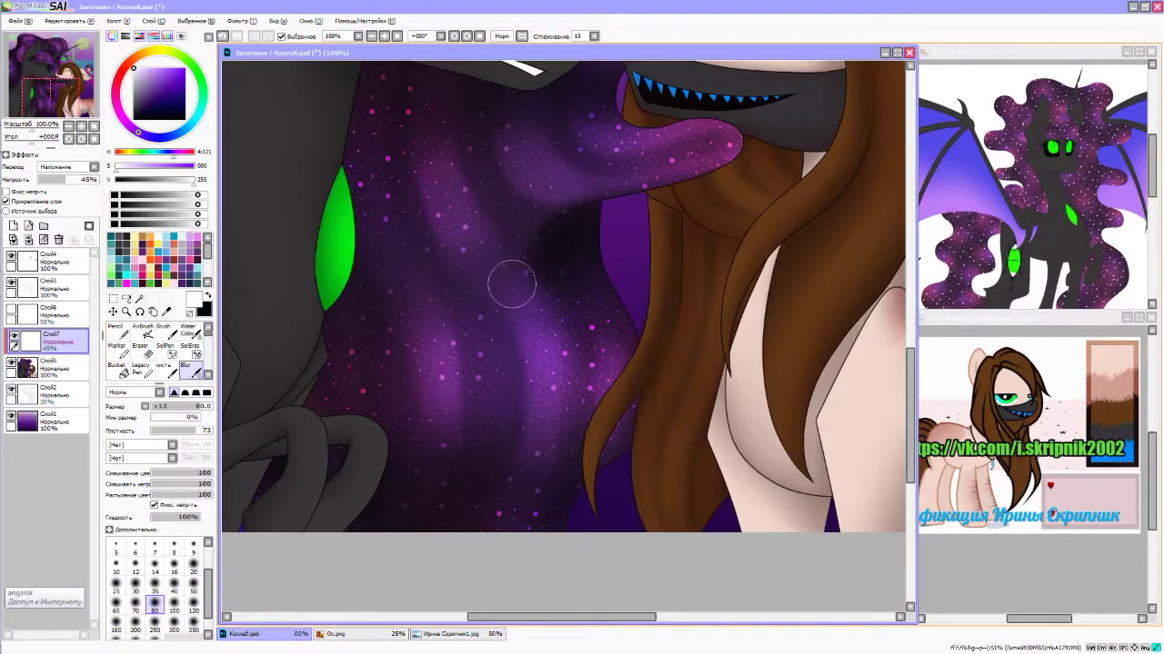
{"action": "key", "text": "b"}
{"action": "scroll", "coordinate": [498, 389], "scroll_direction": "down", "scroll_amount": 5}
{"action": "scroll", "coordinate": [634, 230], "scroll_direction": "up", "scroll_amount": 2}
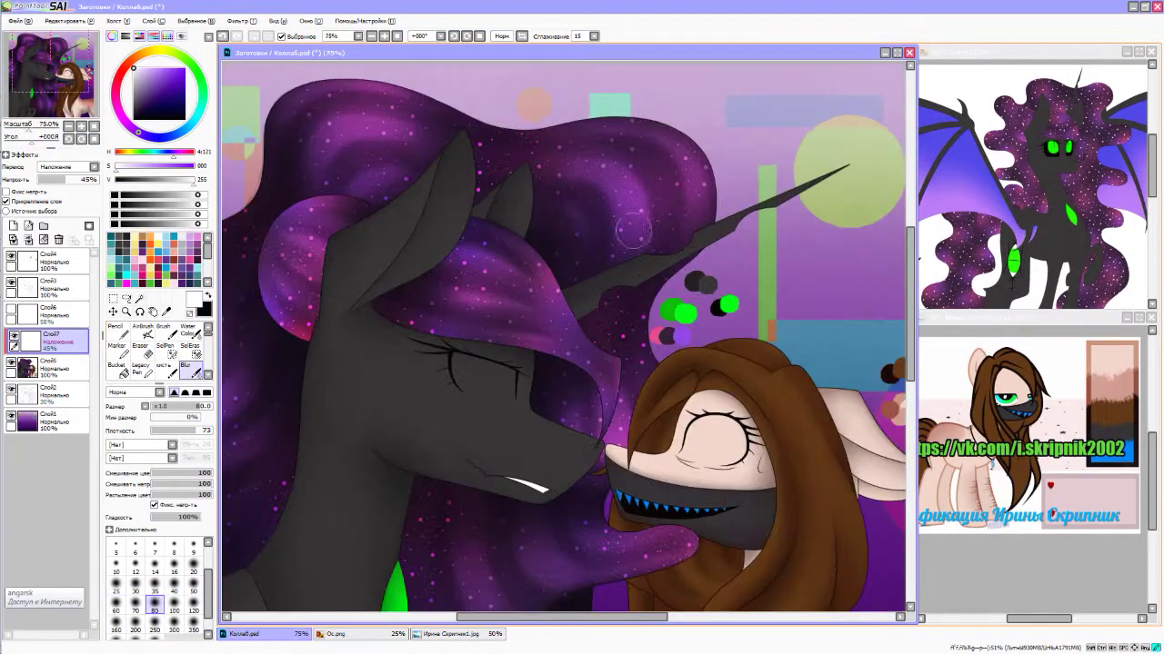
{"action": "scroll", "coordinate": [273, 246], "scroll_direction": "down", "scroll_amount": 1}
- Select the large pony's white teeth with the magic wand and shade them in black with the size 35 Marker
{"action": "key", "text": "w"}
{"action": "scroll", "coordinate": [272, 273], "scroll_direction": "down", "scroll_amount": 2}
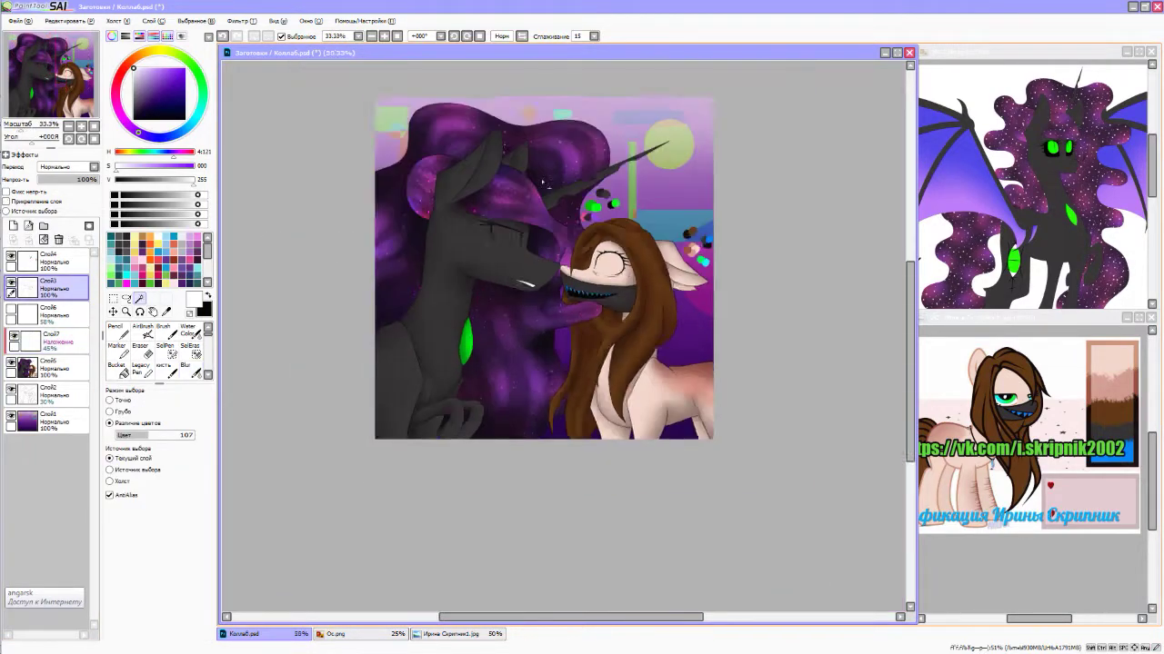
{"action": "scroll", "coordinate": [281, 346], "scroll_direction": "up", "scroll_amount": 4}
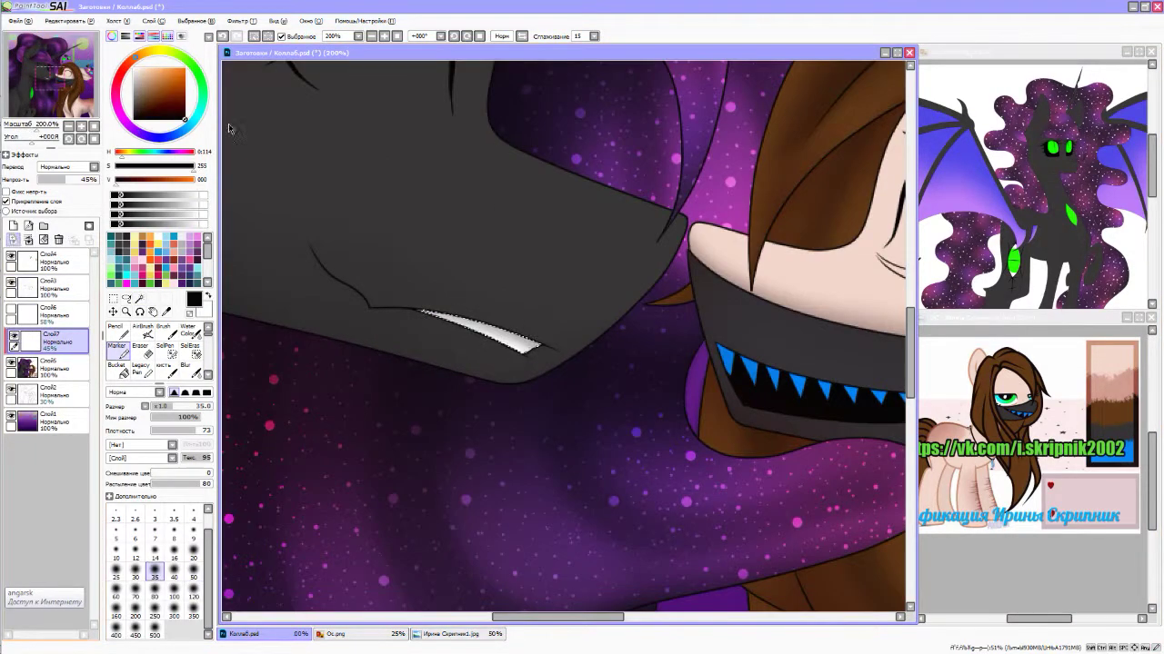
{"action": "scroll", "coordinate": [229, 129], "scroll_direction": "down", "scroll_amount": 4}
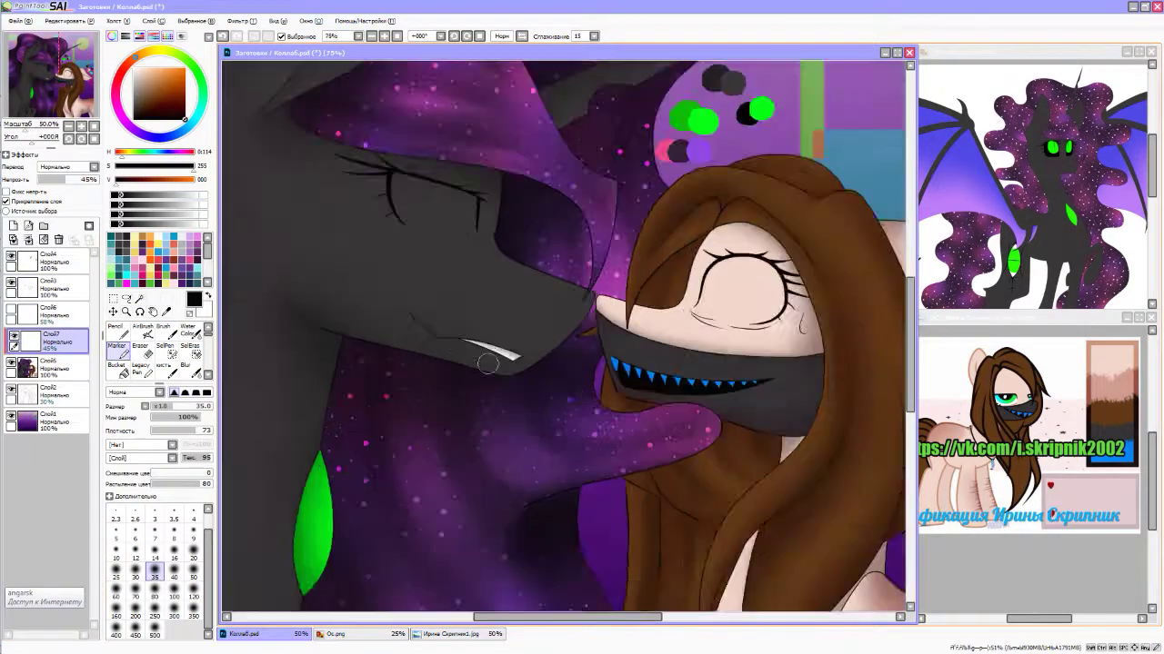
{"action": "scroll", "coordinate": [229, 128], "scroll_direction": "down", "scroll_amount": 1}
{"action": "scroll", "coordinate": [229, 128], "scroll_direction": "up", "scroll_amount": 2}
- Select the small pony's brown mane with the magic wand and paint over it in brown with the size 250 Marker
{"action": "key", "text": "w"}
{"action": "left_click", "coordinate": [55, 287]}
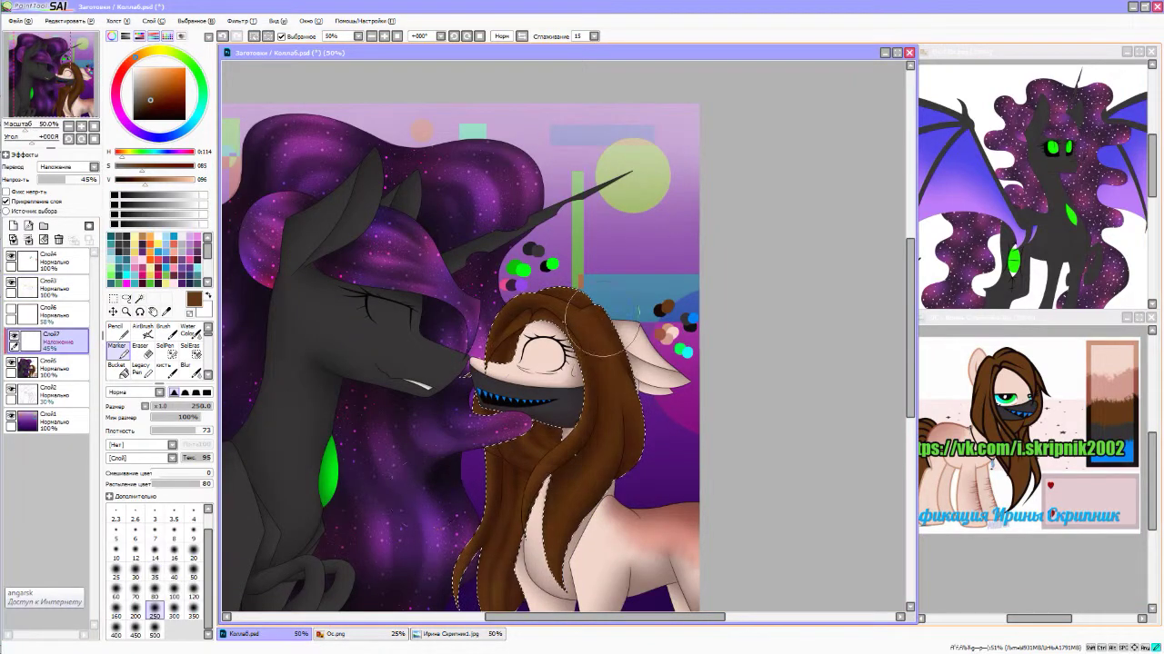
{"action": "scroll", "coordinate": [600, 328], "scroll_direction": "down", "scroll_amount": 2}
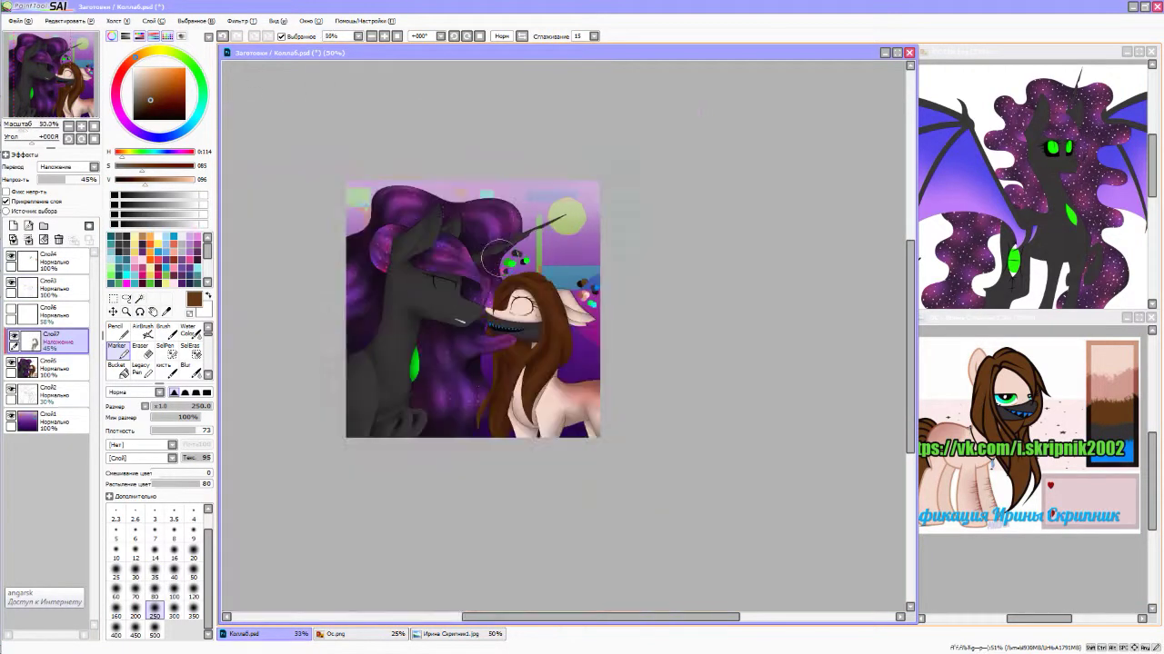
{"action": "scroll", "coordinate": [600, 328], "scroll_direction": "up", "scroll_amount": 3}
- Paint white highlights on the small pony's selected front mane with the size 80 Marker, shaping them with the Eraser at size 60
{"action": "left_click", "coordinate": [54, 288]}
{"action": "left_click", "coordinate": [65, 167]}
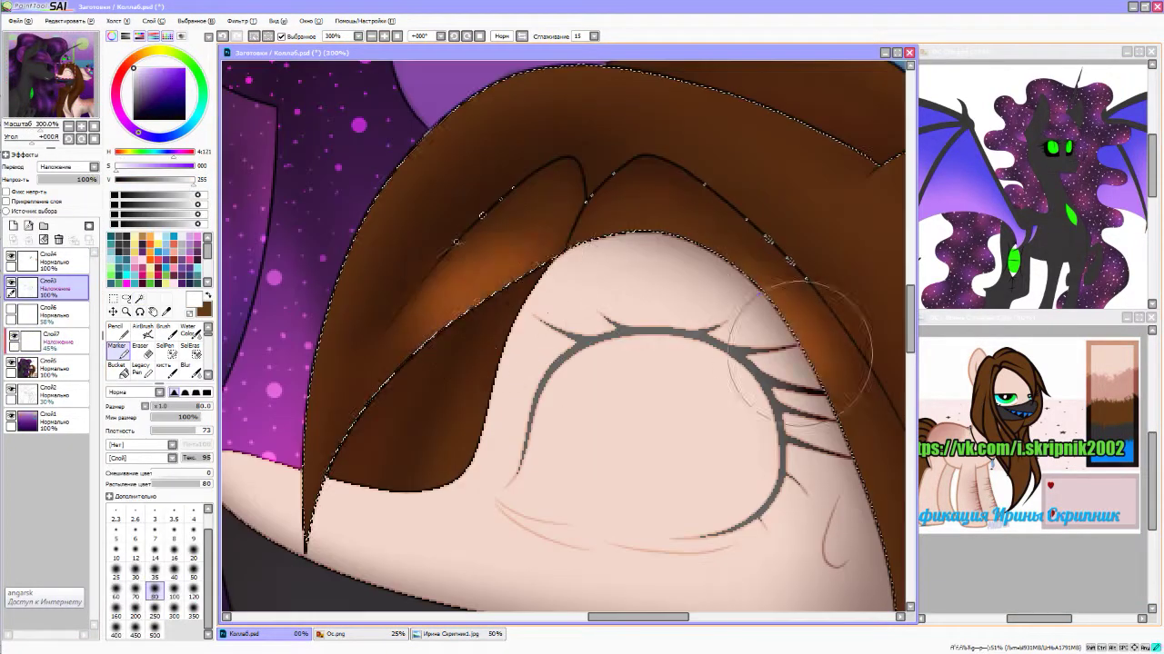
{"action": "scroll", "coordinate": [693, 393], "scroll_direction": "down", "scroll_amount": 3}
{"action": "scroll", "coordinate": [694, 393], "scroll_direction": "down", "scroll_amount": 2}
{"action": "key", "text": "e"}
{"action": "scroll", "coordinate": [735, 312], "scroll_direction": "up", "scroll_amount": 1}
{"action": "scroll", "coordinate": [505, 434], "scroll_direction": "down", "scroll_amount": 2}
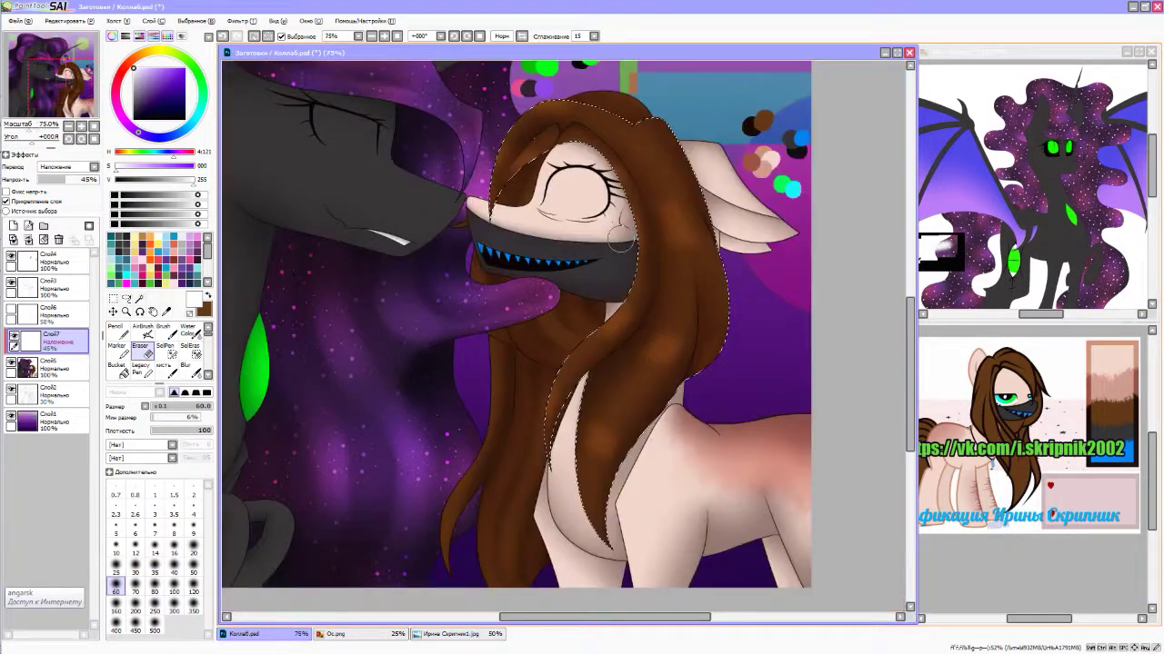
- Blend the small pony's front mane highlights with the Blur tool at size 50
{"action": "scroll", "coordinate": [372, 364], "scroll_direction": "up", "scroll_amount": 3}
{"action": "left_click", "coordinate": [186, 368]}
{"action": "scroll", "coordinate": [487, 175], "scroll_direction": "down", "scroll_amount": 1}
{"action": "scroll", "coordinate": [487, 176], "scroll_direction": "down", "scroll_amount": 5}
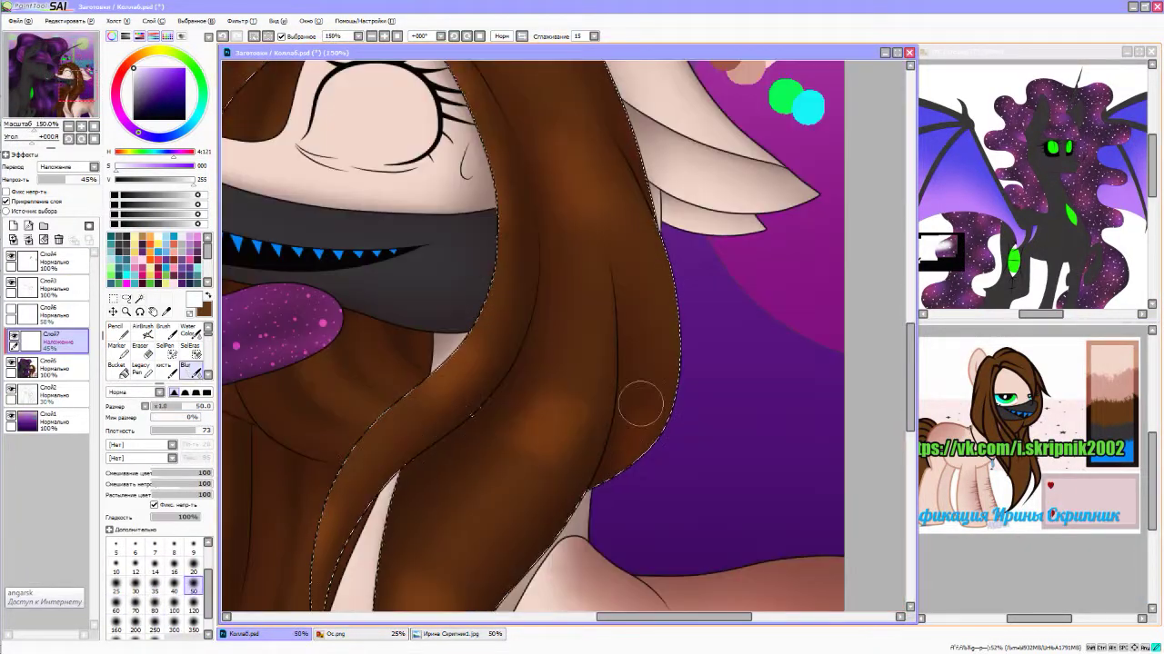
- Set the Eraser to a bristle shape at size 80 and work hair texture into the front mane's highlights
{"action": "key", "text": "e"}
{"action": "scroll", "coordinate": [451, 285], "scroll_direction": "up", "scroll_amount": 1}
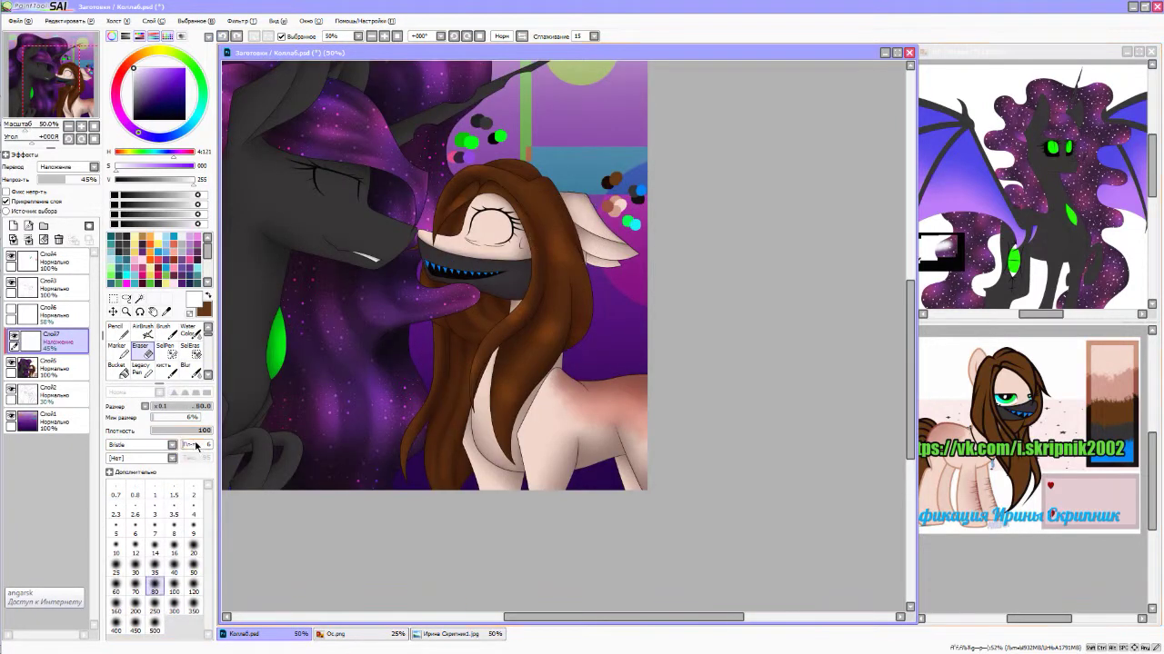
{"action": "scroll", "coordinate": [579, 345], "scroll_direction": "up", "scroll_amount": 1}
{"action": "scroll", "coordinate": [512, 503], "scroll_direction": "down", "scroll_amount": 1}
{"action": "key", "text": "b"}
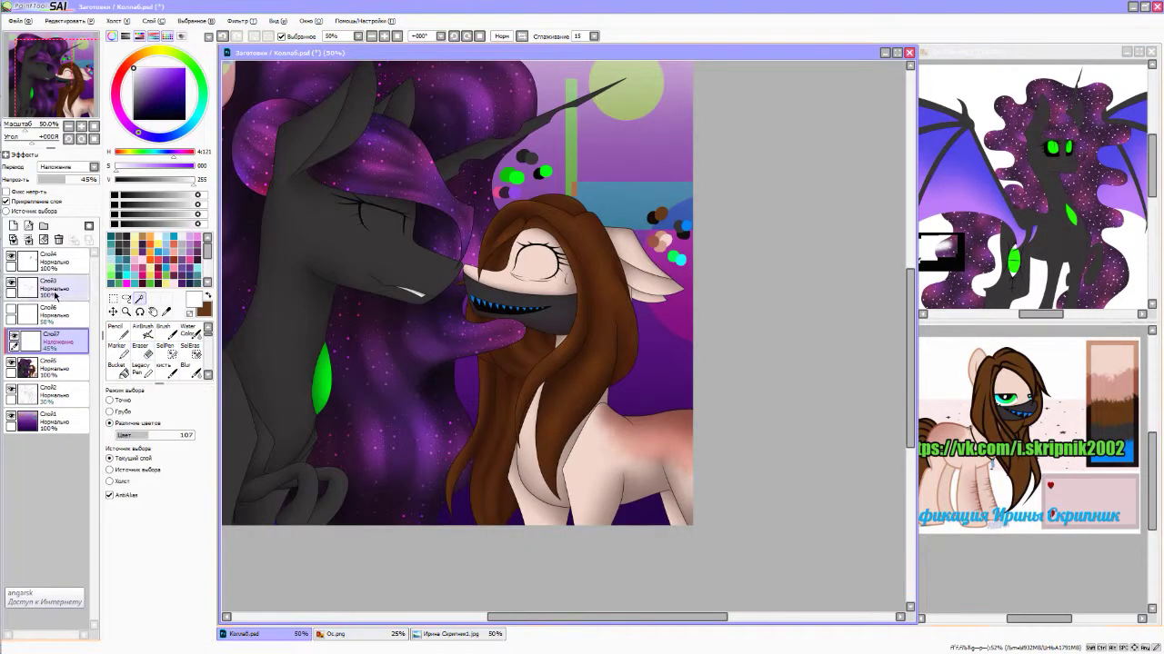
- Add white highlights to the small pony's selected rear mane strands and blend them with Blur at sizes 70 and 35
{"action": "scroll", "coordinate": [539, 267], "scroll_direction": "up", "scroll_amount": 4}
{"action": "scroll", "coordinate": [545, 582], "scroll_direction": "down", "scroll_amount": 2}
{"action": "key", "text": "e"}
{"action": "scroll", "coordinate": [460, 250], "scroll_direction": "up", "scroll_amount": 3}
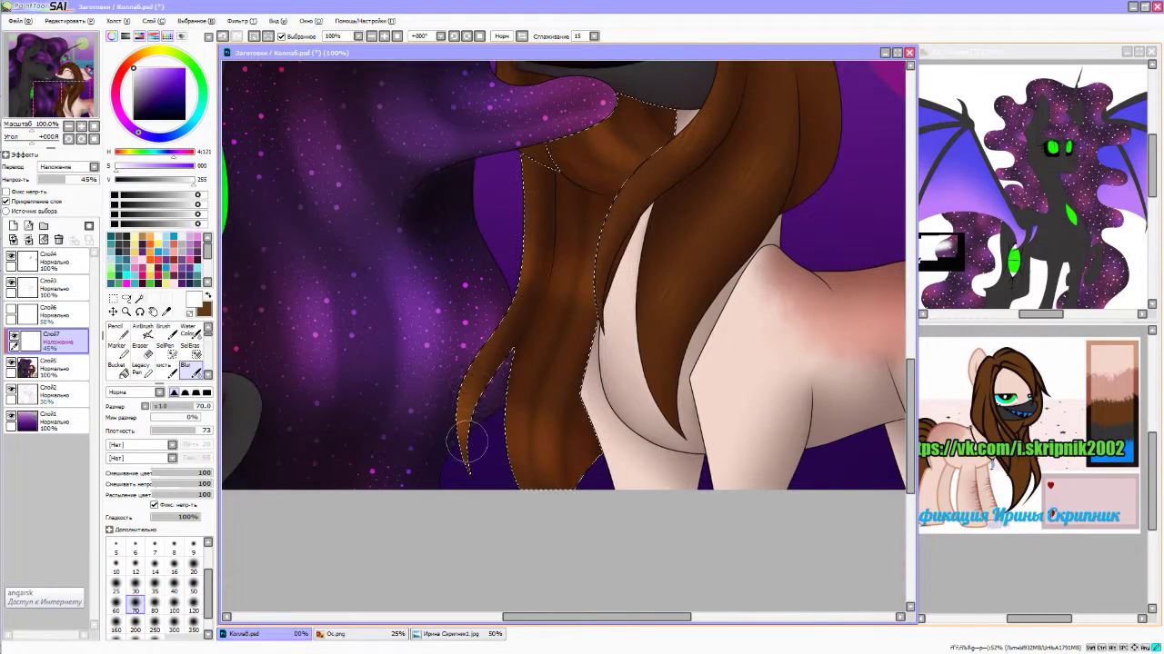
{"action": "scroll", "coordinate": [506, 351], "scroll_direction": "down", "scroll_amount": 2}
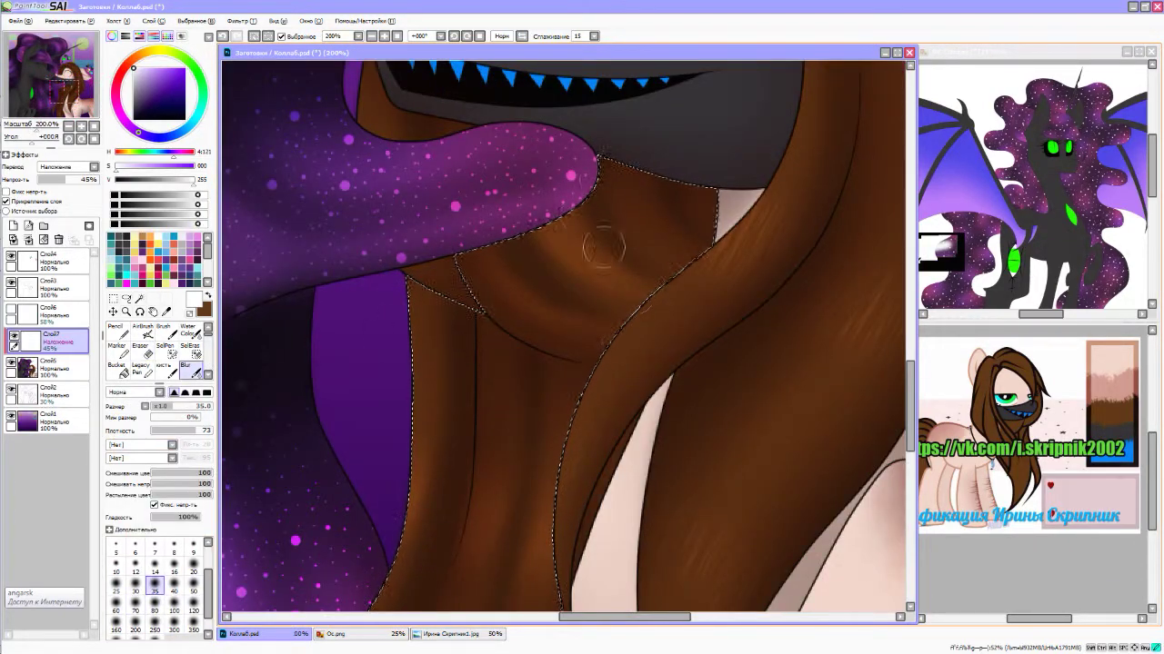
- Break up the rear mane strands' highlights into hair texture with the bristle Eraser at size 80
{"action": "scroll", "coordinate": [584, 312], "scroll_direction": "down", "scroll_amount": 2}
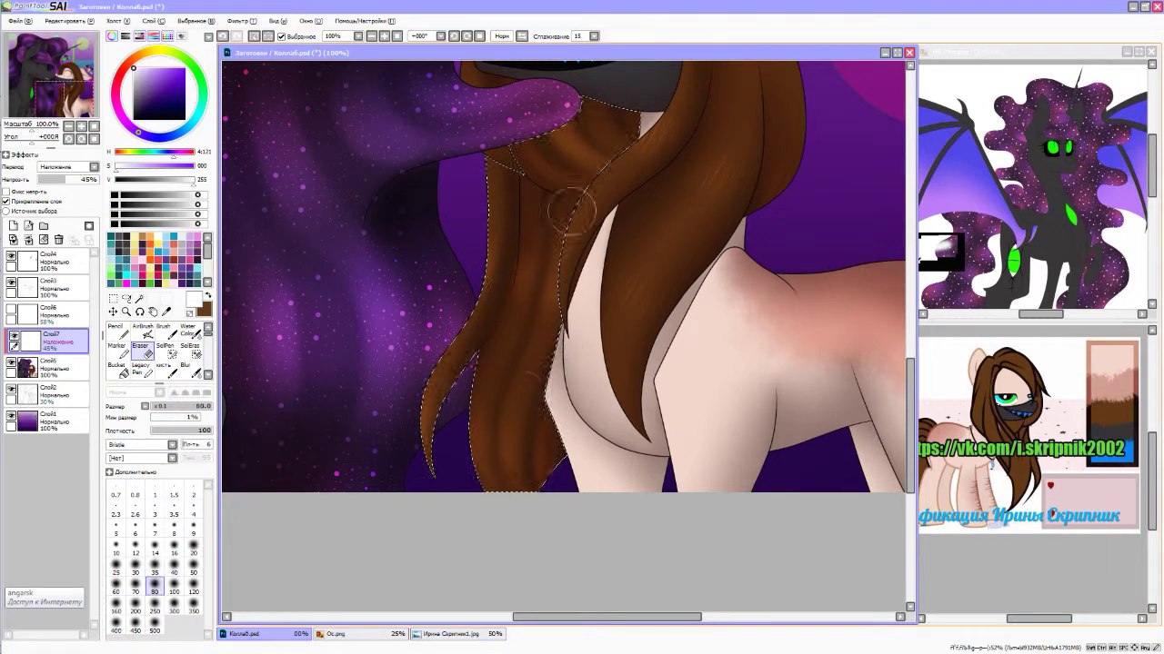
{"action": "scroll", "coordinate": [494, 525], "scroll_direction": "up", "scroll_amount": 3}
{"action": "scroll", "coordinate": [509, 364], "scroll_direction": "down", "scroll_amount": 2}
- Paint black hair texture on the small pony's selected front mane with the size 200 textured brush and set the layer opacity to 8%
{"action": "left_click", "coordinate": [116, 347]}
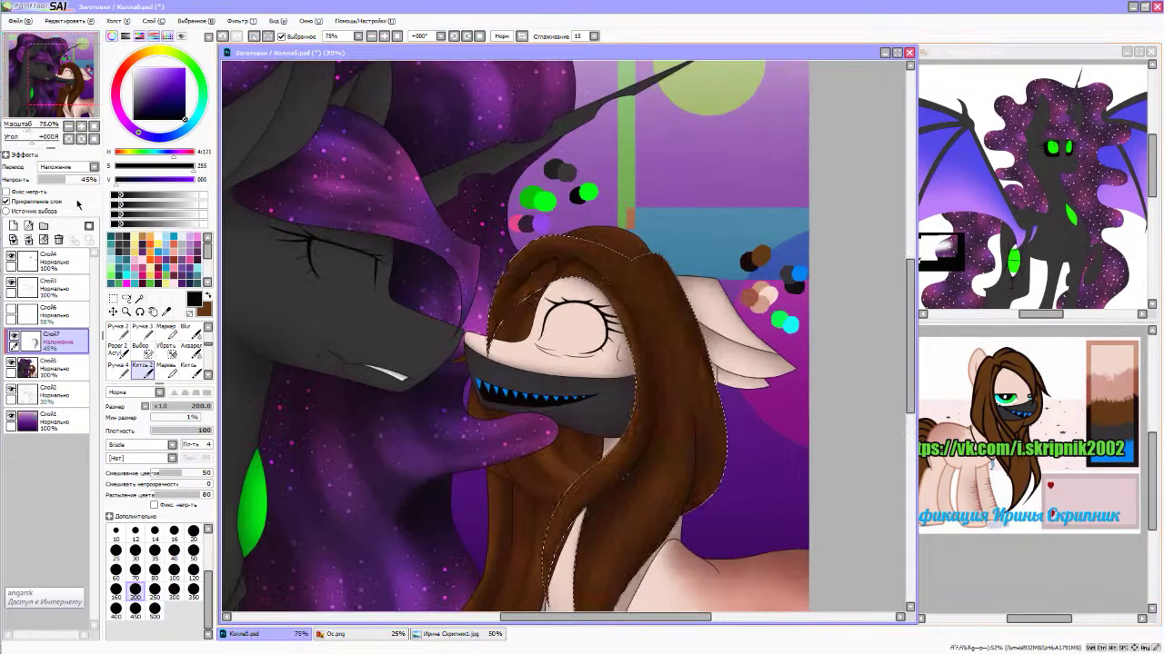
{"action": "left_click_drag", "start_coordinate": [65, 179], "coordinate": [43, 179]}
{"action": "scroll", "coordinate": [636, 345], "scroll_direction": "up", "scroll_amount": 5}
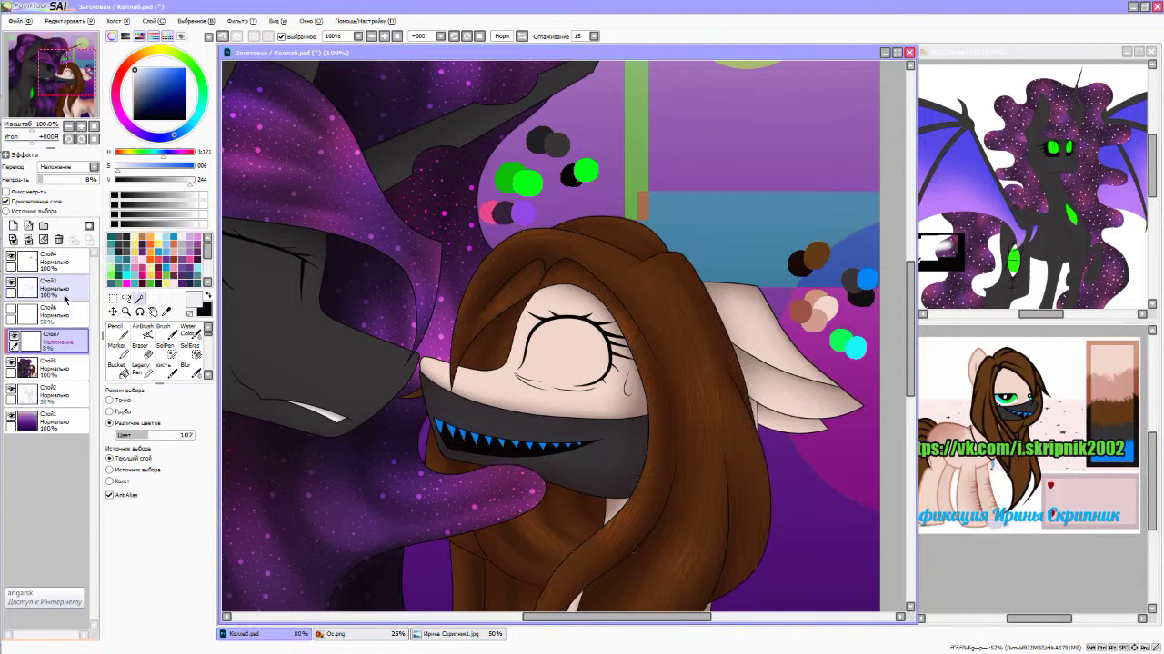
{"action": "scroll", "coordinate": [669, 237], "scroll_direction": "up", "scroll_amount": 1}
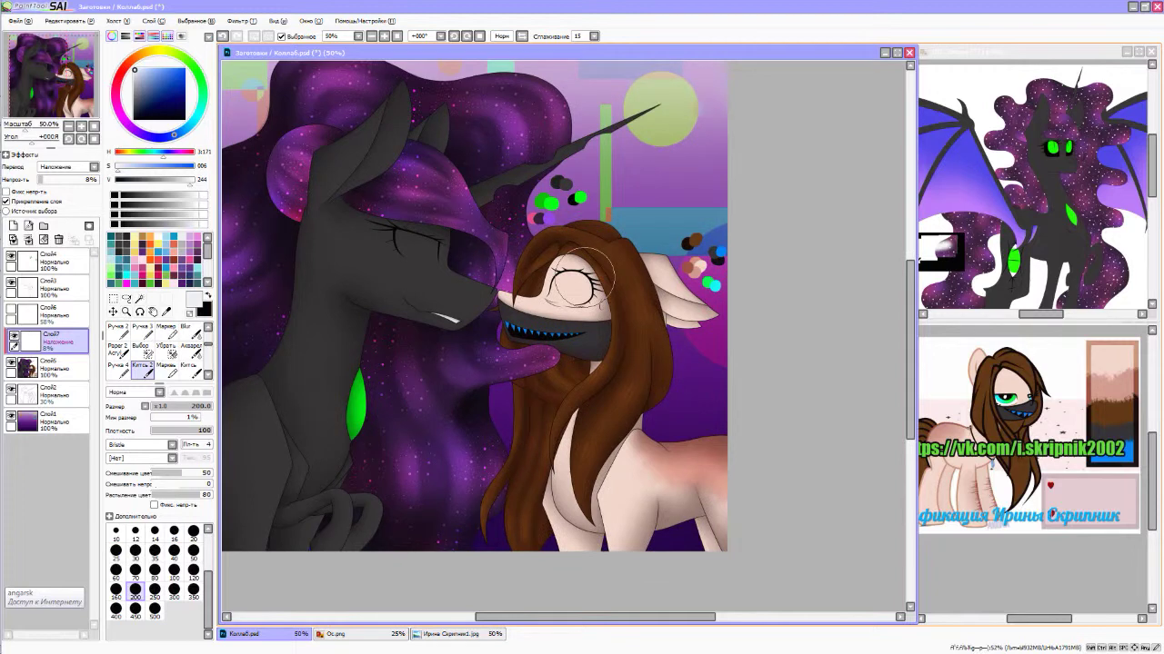
- Select the small pony's rear mane strands and paint hair texture over them on the 8% overlay layer with the size 200 textured brush
{"action": "left_click", "coordinate": [139, 298]}
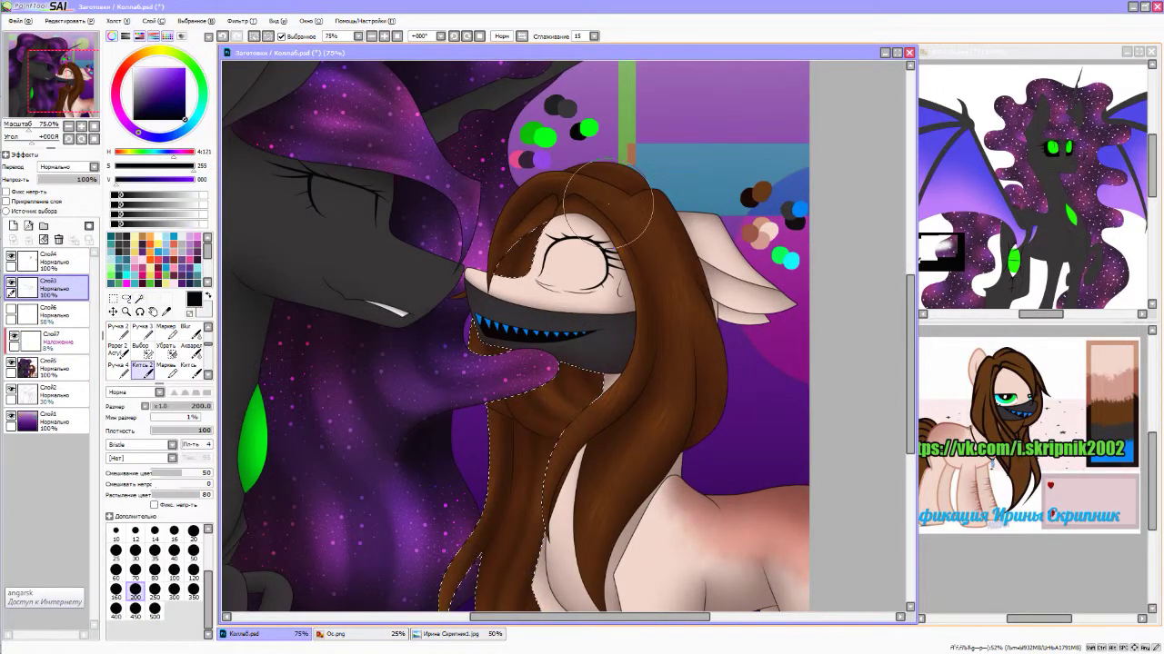
{"action": "left_click", "coordinate": [223, 38]}
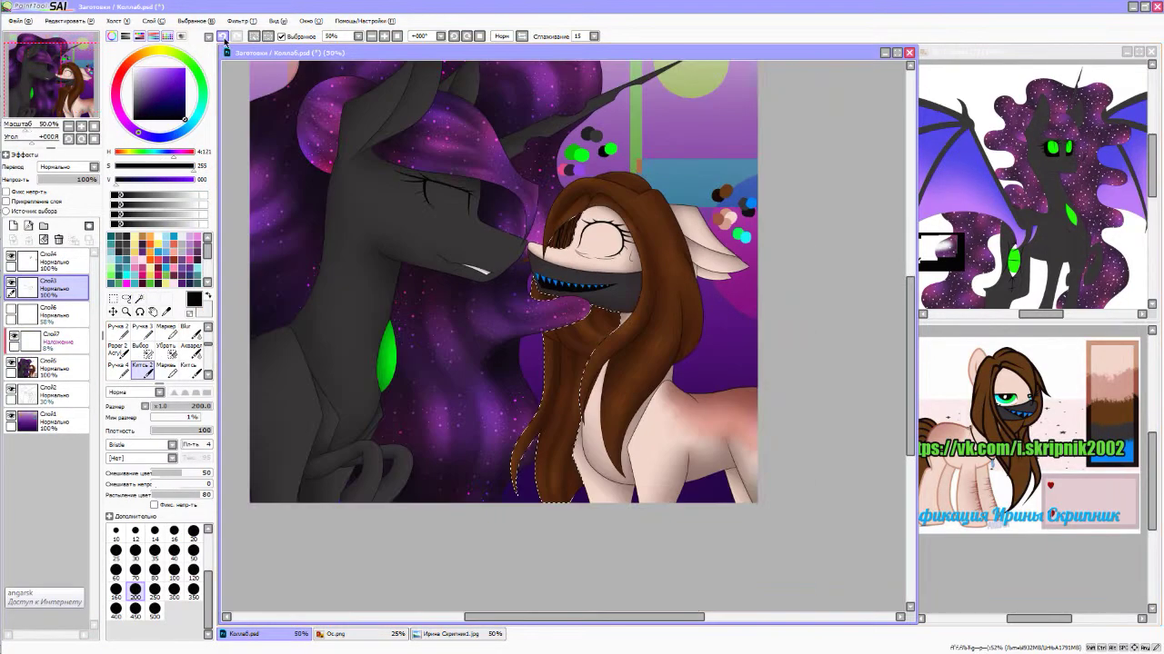
{"action": "left_click", "coordinate": [50, 341]}
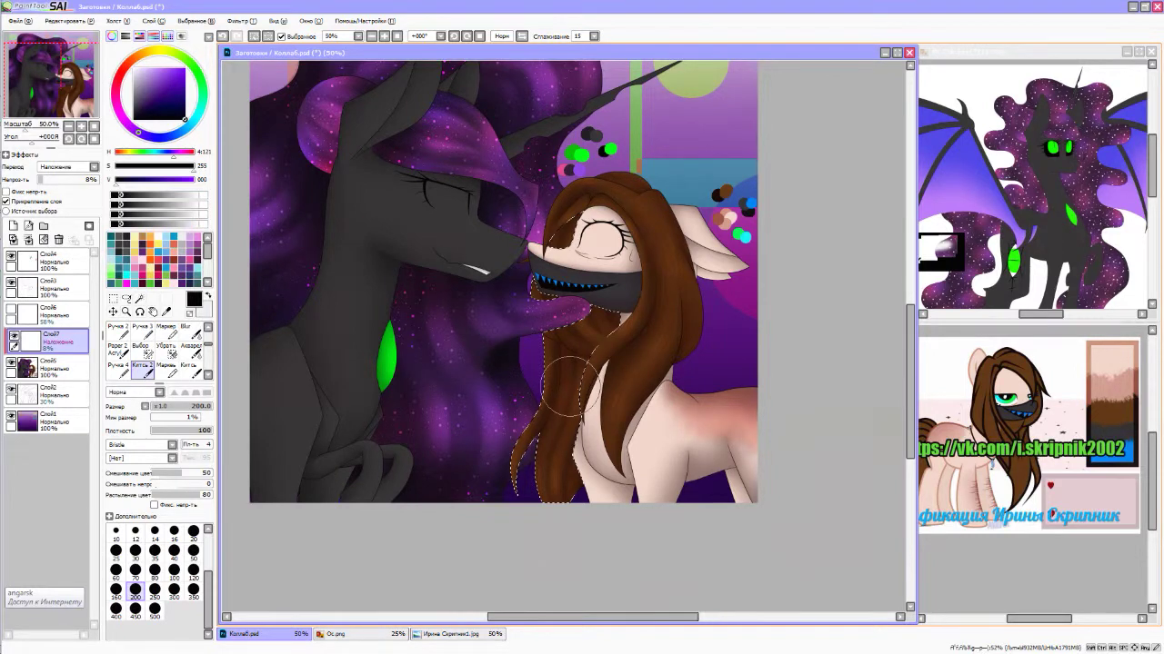
{"action": "scroll", "coordinate": [570, 387], "scroll_direction": "up", "scroll_amount": 2}
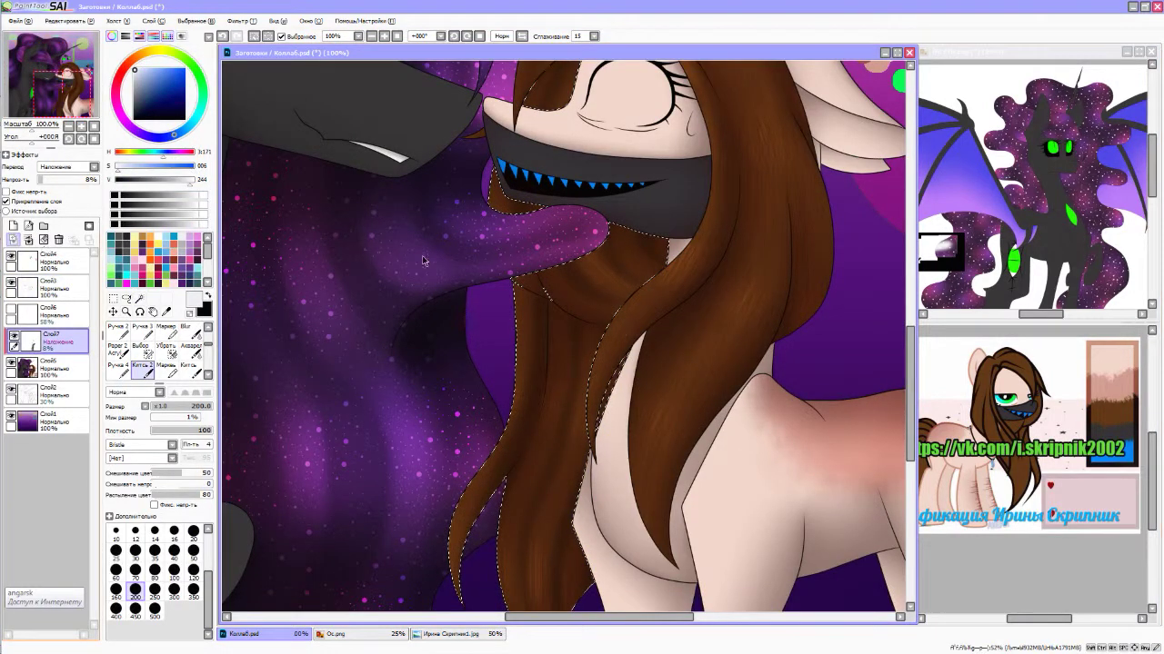
{"action": "scroll", "coordinate": [476, 252], "scroll_direction": "down", "scroll_amount": 1}
{"action": "scroll", "coordinate": [552, 310], "scroll_direction": "up", "scroll_amount": 1}
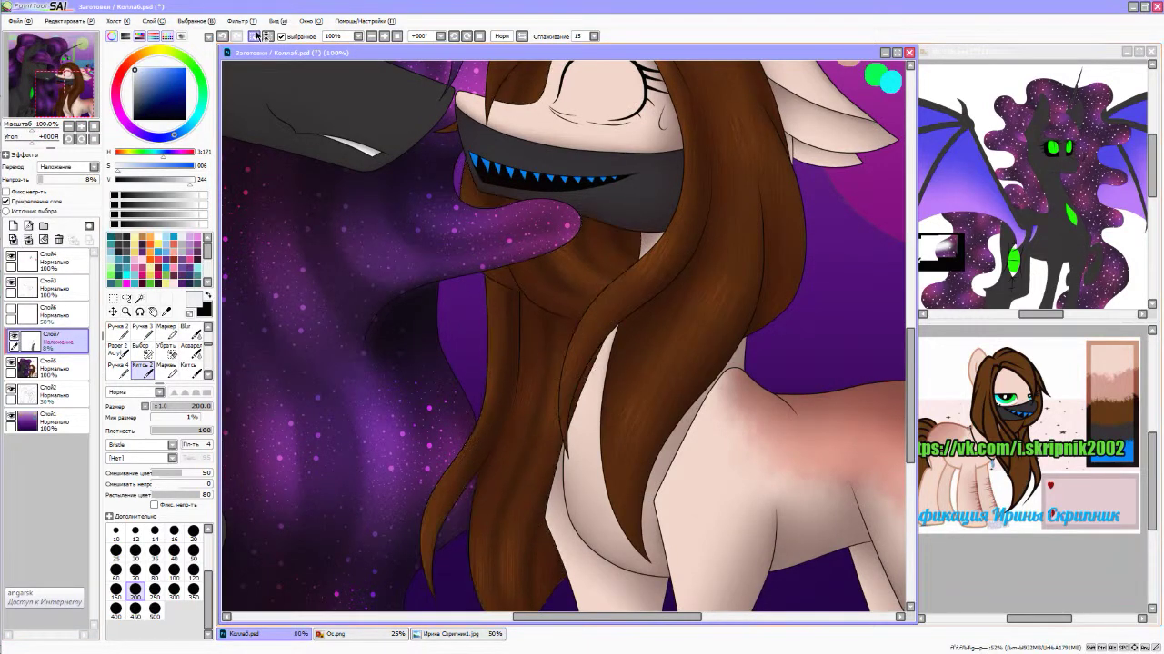
- Set the overlay layer to 60% opacity and paint black shadows on the small pony's selected rear mane strands with the size 80 Marker
{"action": "scroll", "coordinate": [558, 319], "scroll_direction": "down", "scroll_amount": 3}
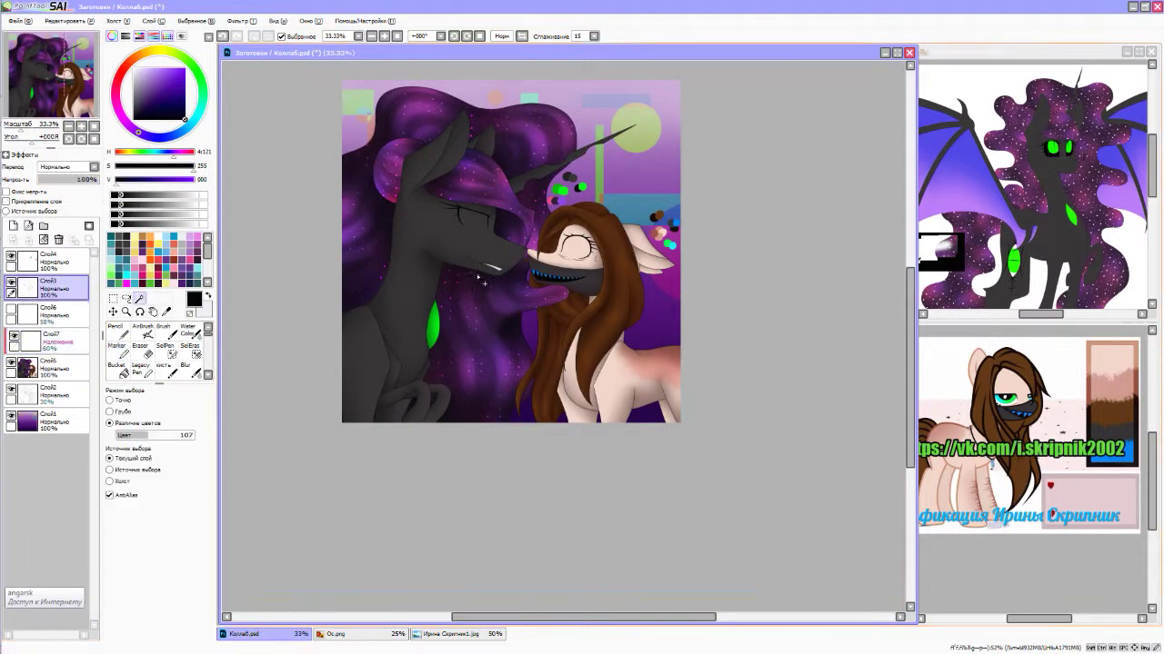
{"action": "scroll", "coordinate": [589, 235], "scroll_direction": "up", "scroll_amount": 3}
{"action": "scroll", "coordinate": [592, 389], "scroll_direction": "up", "scroll_amount": 1}
{"action": "left_click", "coordinate": [155, 593]}
{"action": "scroll", "coordinate": [712, 370], "scroll_direction": "up", "scroll_amount": 1}
{"action": "scroll", "coordinate": [712, 370], "scroll_direction": "down", "scroll_amount": 2}
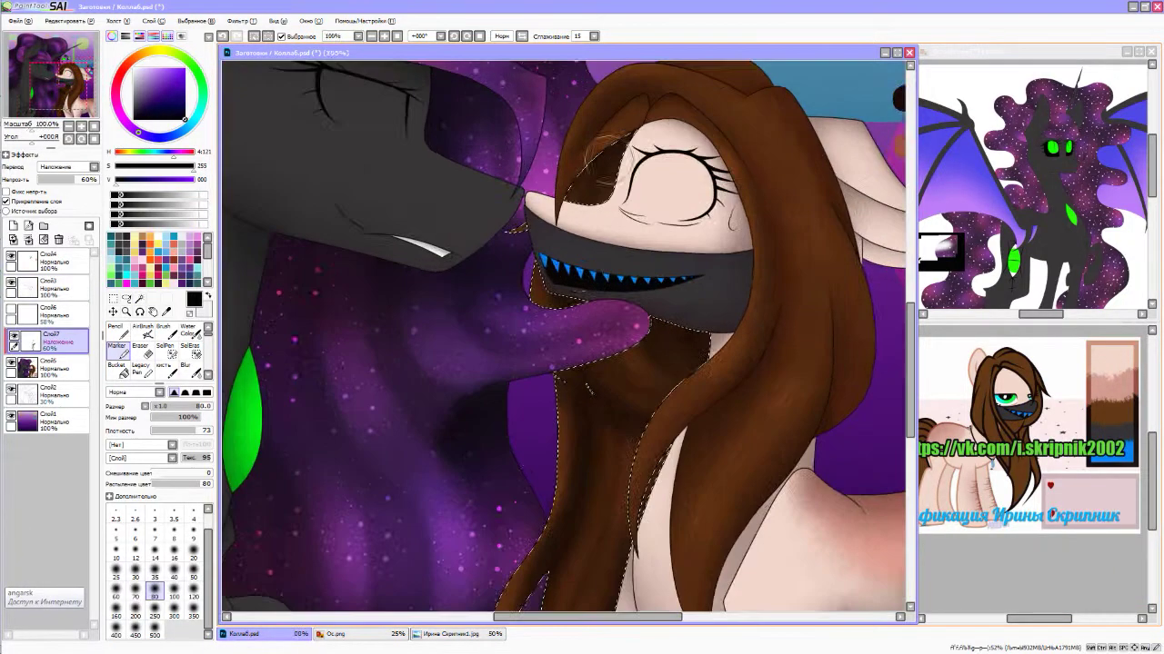
- Blend the rear mane strands' black shadows with the Blur tool at size 80
{"action": "scroll", "coordinate": [712, 370], "scroll_direction": "up", "scroll_amount": 2}
{"action": "scroll", "coordinate": [498, 389], "scroll_direction": "down", "scroll_amount": 1}
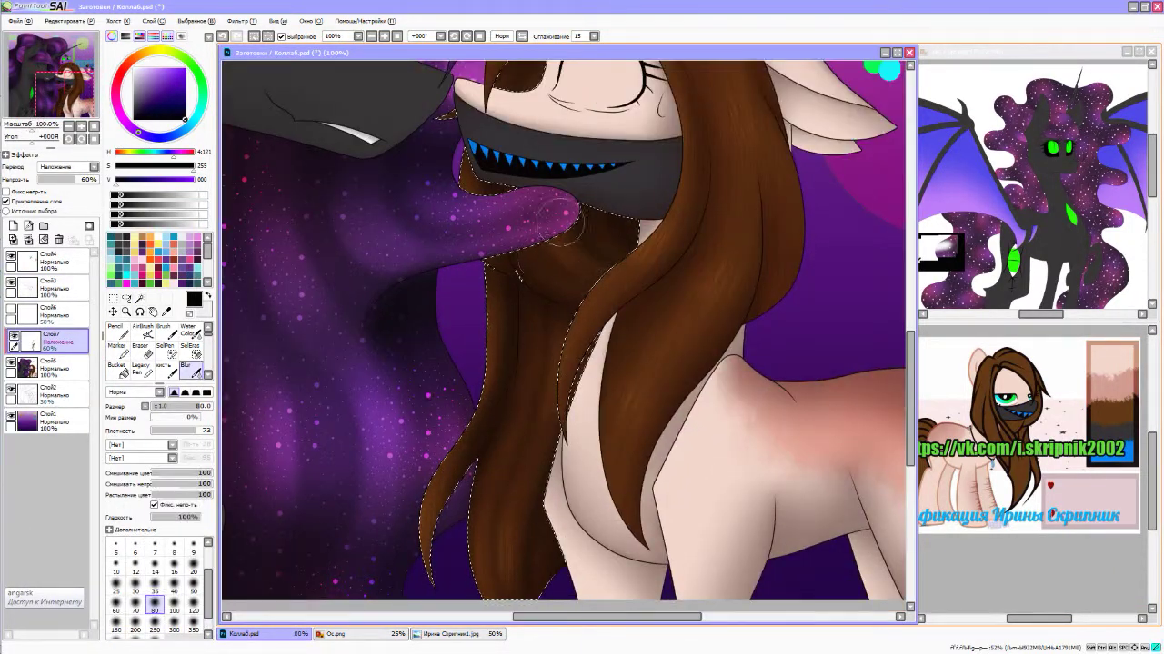
{"action": "scroll", "coordinate": [554, 223], "scroll_direction": "down", "scroll_amount": 1}
- Select the small pony's front mane with the magic wand and paint black shadows along its locks with the size 80 Marker
{"action": "left_click", "coordinate": [46, 288]}
{"action": "scroll", "coordinate": [343, 289], "scroll_direction": "up", "scroll_amount": 2}
{"action": "key", "text": "w"}
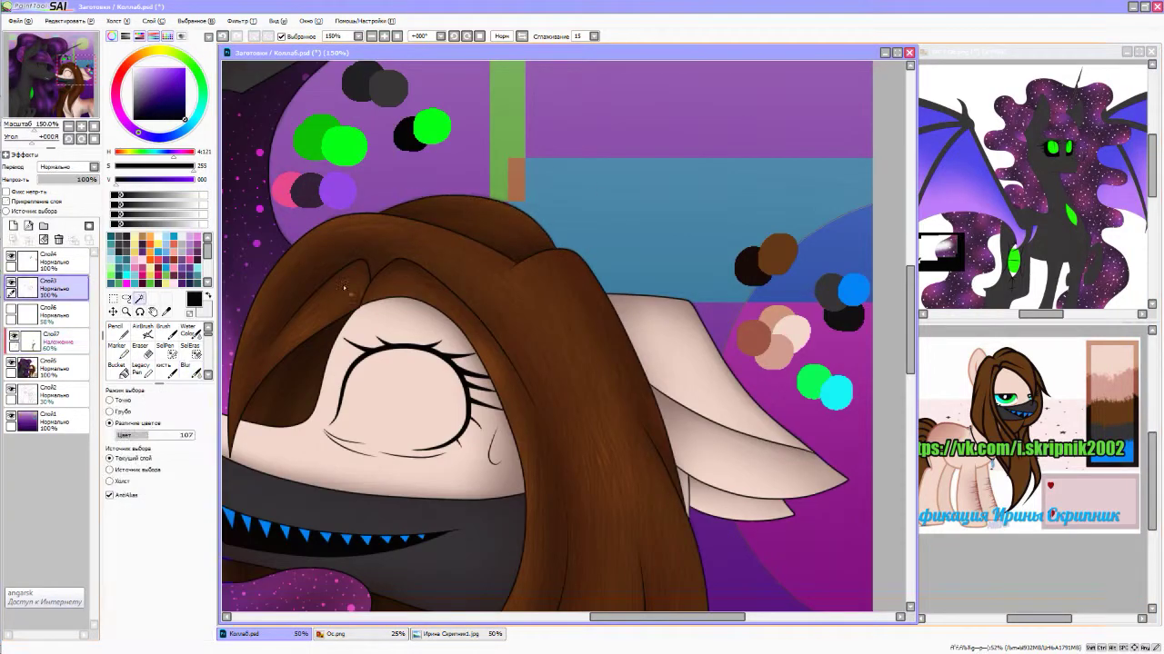
{"action": "left_click", "coordinate": [343, 289]}
{"action": "left_click", "coordinate": [45, 341]}
{"action": "left_click", "coordinate": [117, 347]}
{"action": "scroll", "coordinate": [506, 350], "scroll_direction": "down", "scroll_amount": 2}
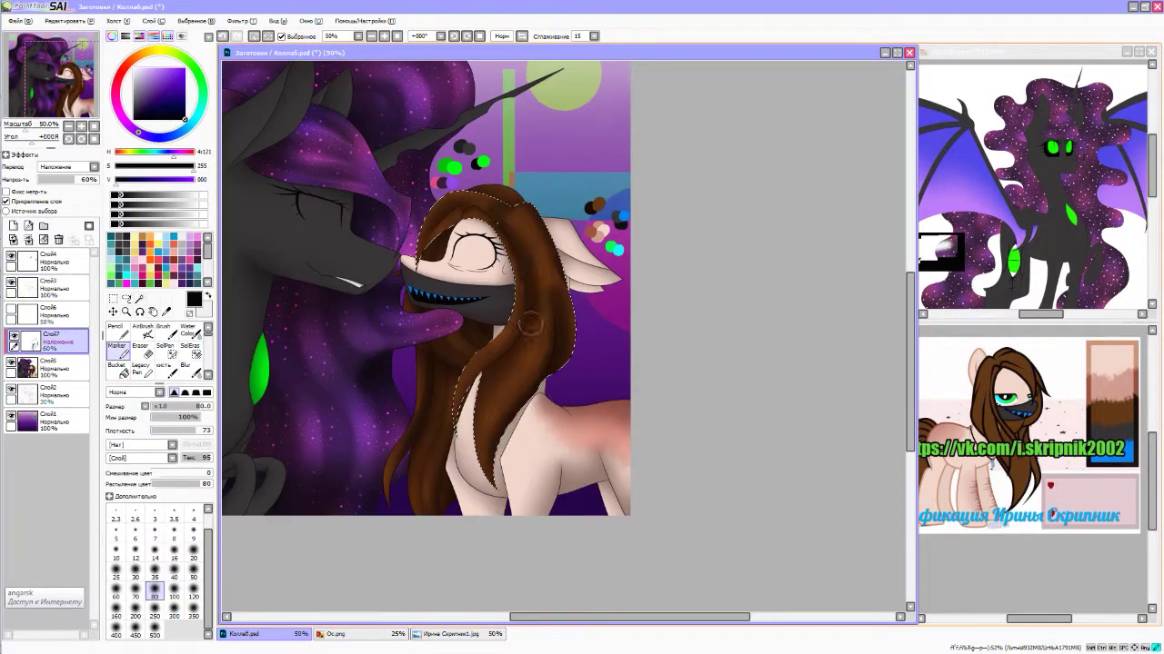
- Refine the front mane's black shadows with the Eraser at size 35 and blend them with Blur at size 40
{"action": "scroll", "coordinate": [530, 324], "scroll_direction": "up", "scroll_amount": 2}
{"action": "key", "text": "e"}
{"action": "scroll", "coordinate": [530, 324], "scroll_direction": "up", "scroll_amount": 2}
{"action": "scroll", "coordinate": [564, 273], "scroll_direction": "down", "scroll_amount": 4}
{"action": "scroll", "coordinate": [610, 190], "scroll_direction": "up", "scroll_amount": 1}
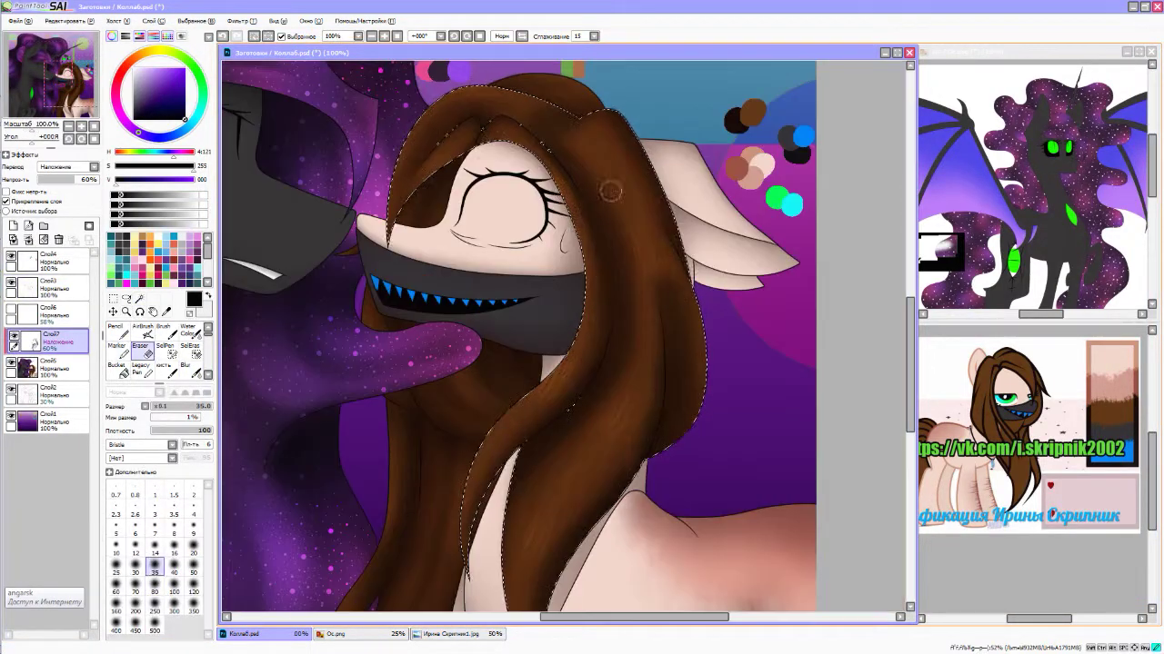
{"action": "scroll", "coordinate": [610, 190], "scroll_direction": "up", "scroll_amount": 3}
{"action": "key", "text": "b"}
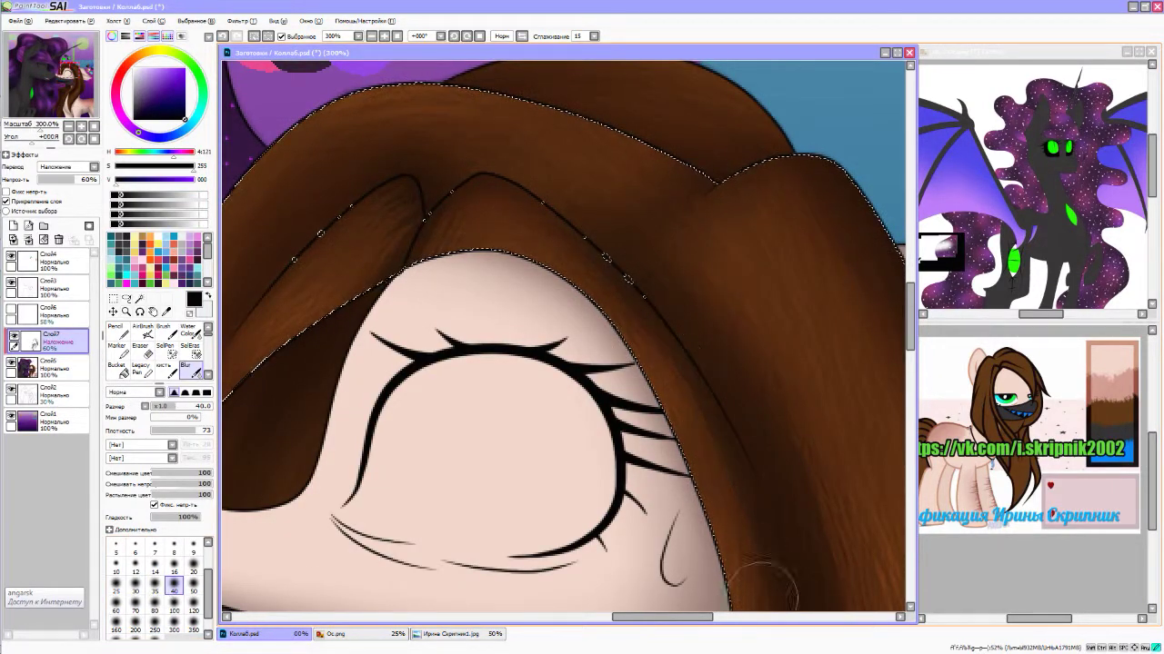
- Blend the small pony's front mane shadows with Blur at size 70 and merge the shadow layer down
{"action": "scroll", "coordinate": [480, 225], "scroll_direction": "down", "scroll_amount": 1}
{"action": "scroll", "coordinate": [419, 216], "scroll_direction": "down", "scroll_amount": 3}
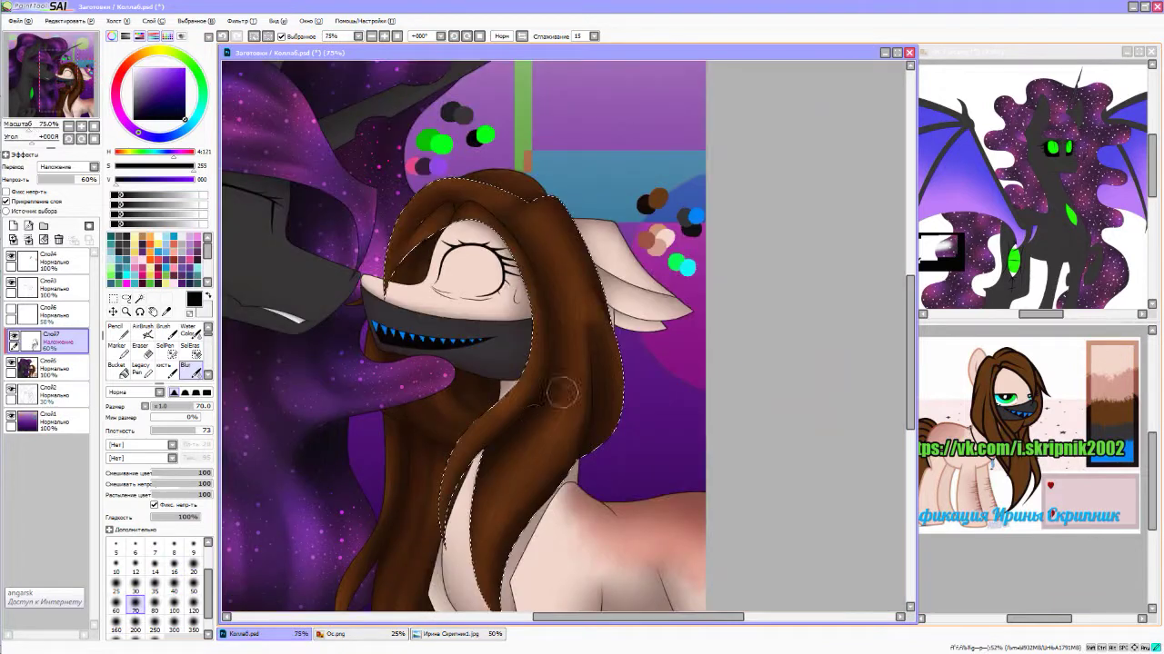
{"action": "scroll", "coordinate": [527, 368], "scroll_direction": "down", "scroll_amount": 3}
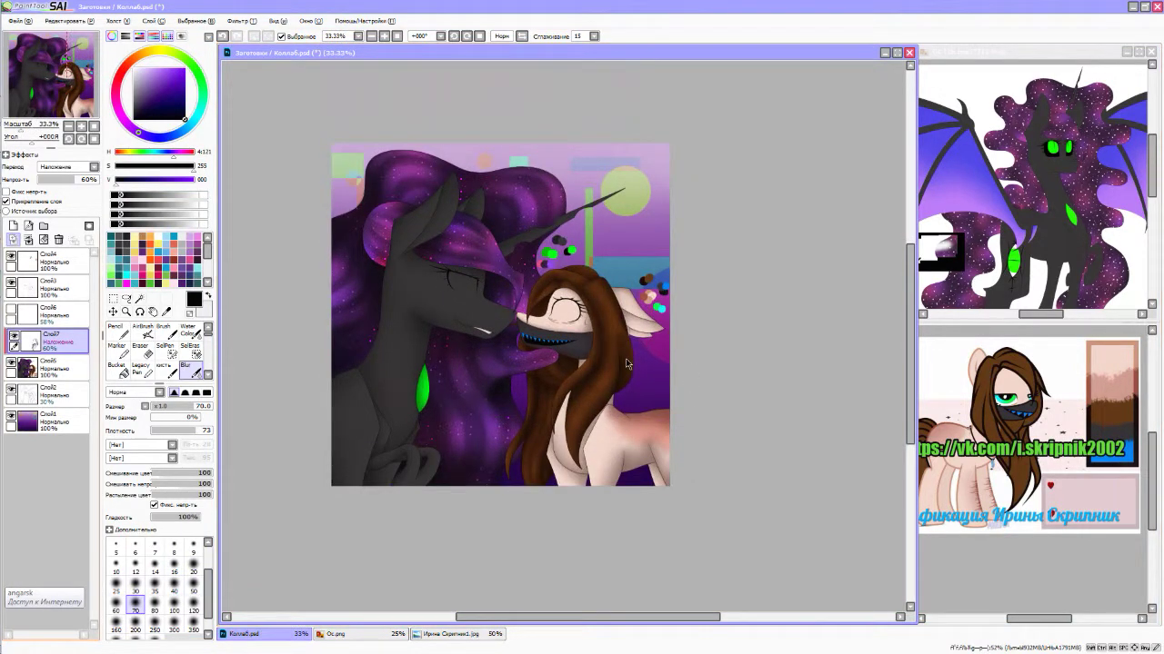
{"action": "scroll", "coordinate": [626, 364], "scroll_direction": "up", "scroll_amount": 3}
{"action": "scroll", "coordinate": [626, 364], "scroll_direction": "down", "scroll_amount": 3}
{"action": "scroll", "coordinate": [626, 363], "scroll_direction": "up", "scroll_amount": 2}
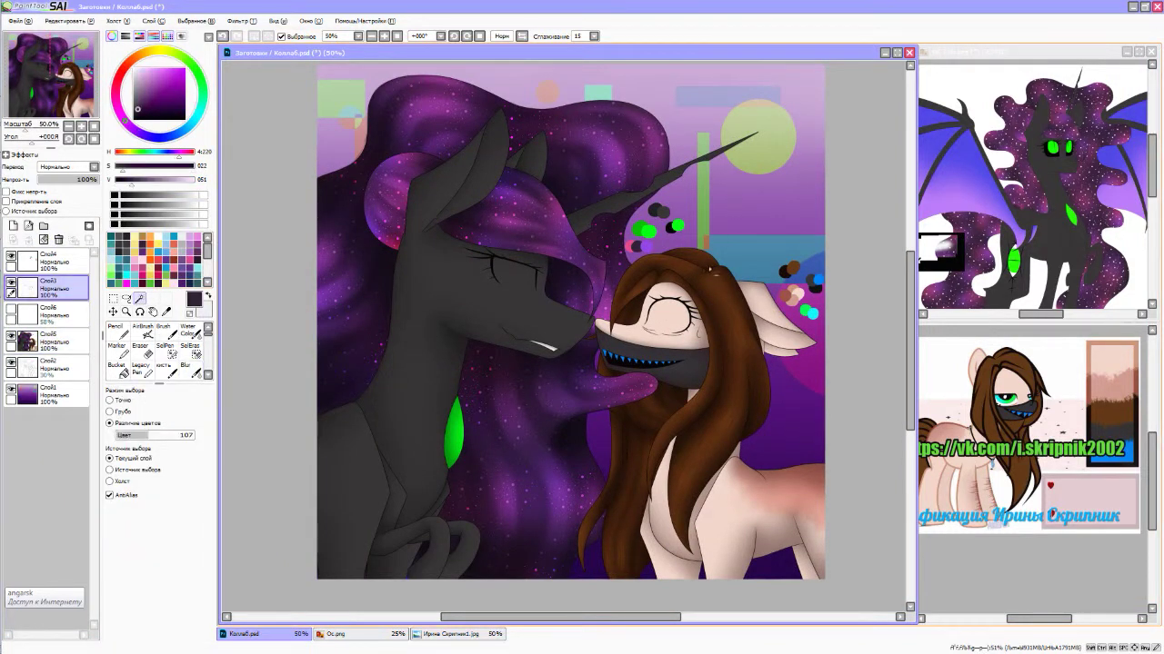
- Select the background and the small pony's mane and body with the magic wand on the Слой3 line-art layer
{"action": "left_click", "coordinate": [619, 485]}
{"action": "left_click", "coordinate": [773, 318]}
{"action": "left_click", "coordinate": [764, 527]}
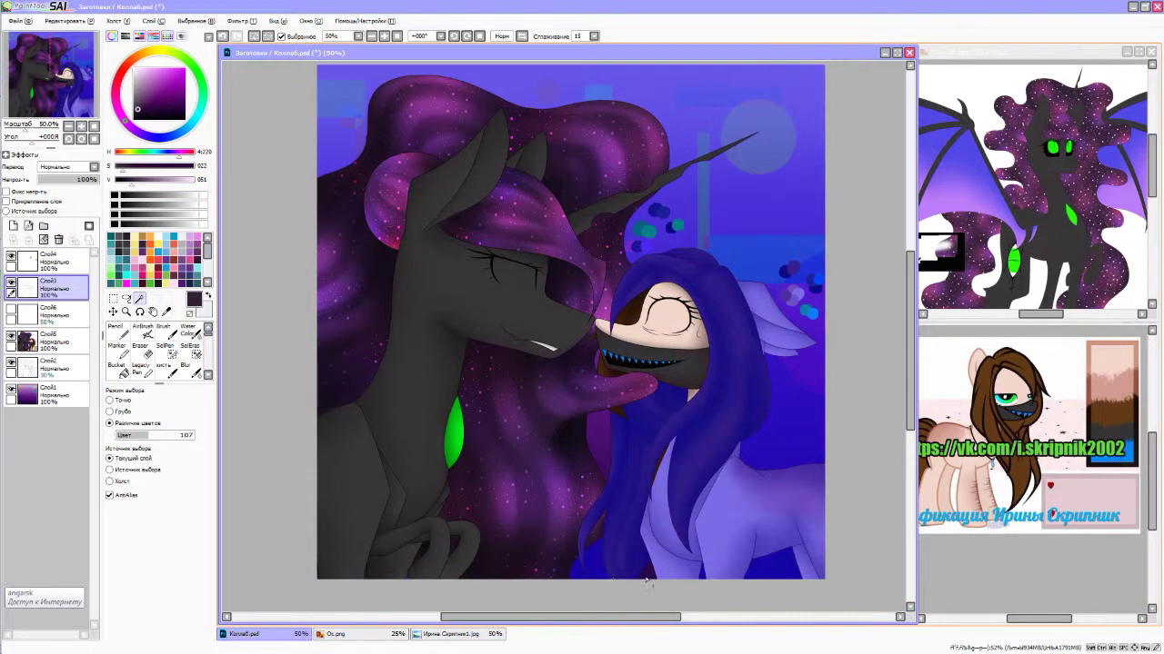
{"action": "left_click", "coordinate": [691, 509]}
- Fill the missed gaps in the selection over the small pony's face, mask and mane with SelPen at size 35
{"action": "scroll", "coordinate": [659, 459], "scroll_direction": "up", "scroll_amount": 4}
{"action": "scroll", "coordinate": [680, 201], "scroll_direction": "down", "scroll_amount": 3}
{"action": "scroll", "coordinate": [673, 136], "scroll_direction": "up", "scroll_amount": 5}
{"action": "key", "text": "s"}
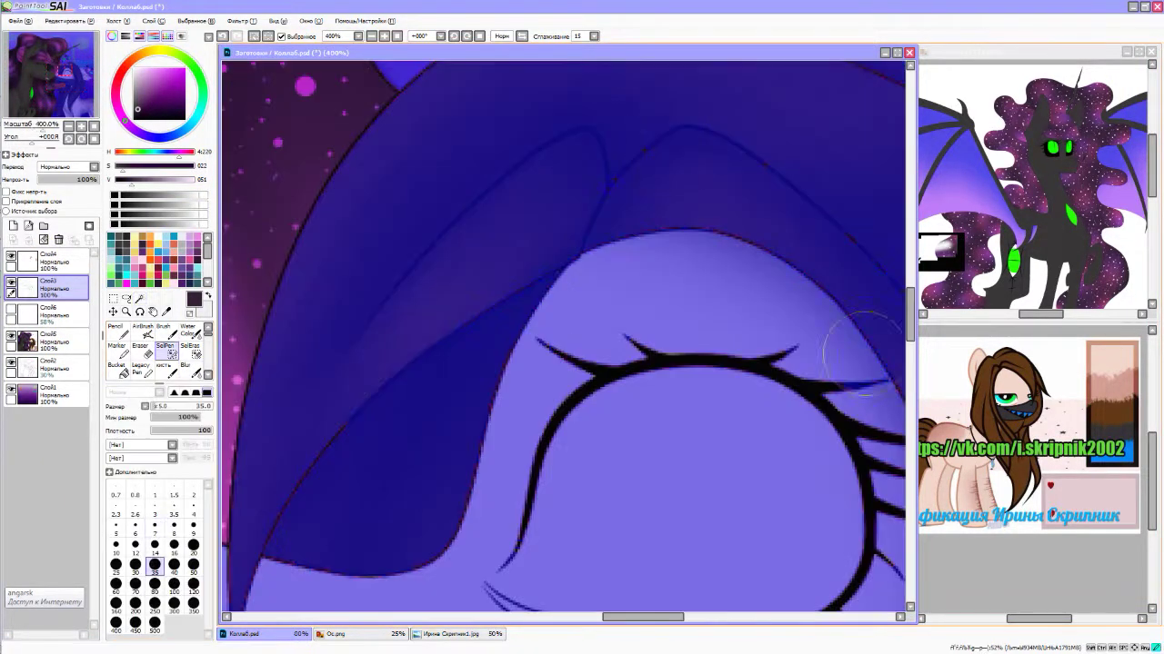
{"action": "scroll", "coordinate": [434, 172], "scroll_direction": "down", "scroll_amount": 3}
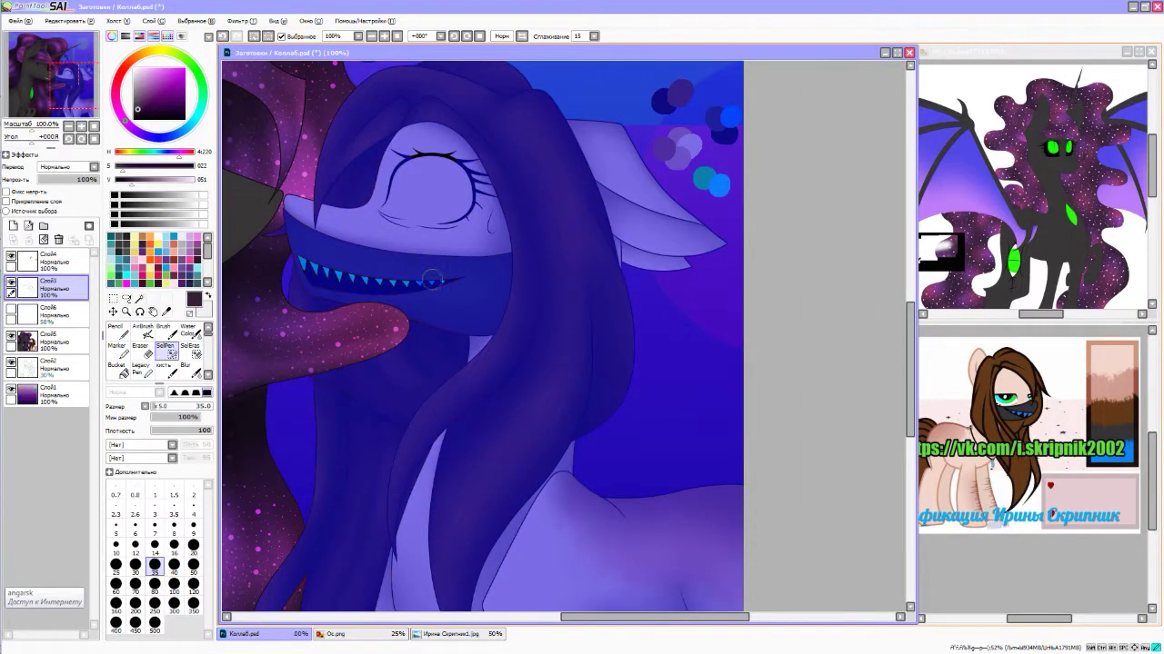
{"action": "scroll", "coordinate": [424, 314], "scroll_direction": "up", "scroll_amount": 4}
{"action": "scroll", "coordinate": [650, 211], "scroll_direction": "down", "scroll_amount": 1}
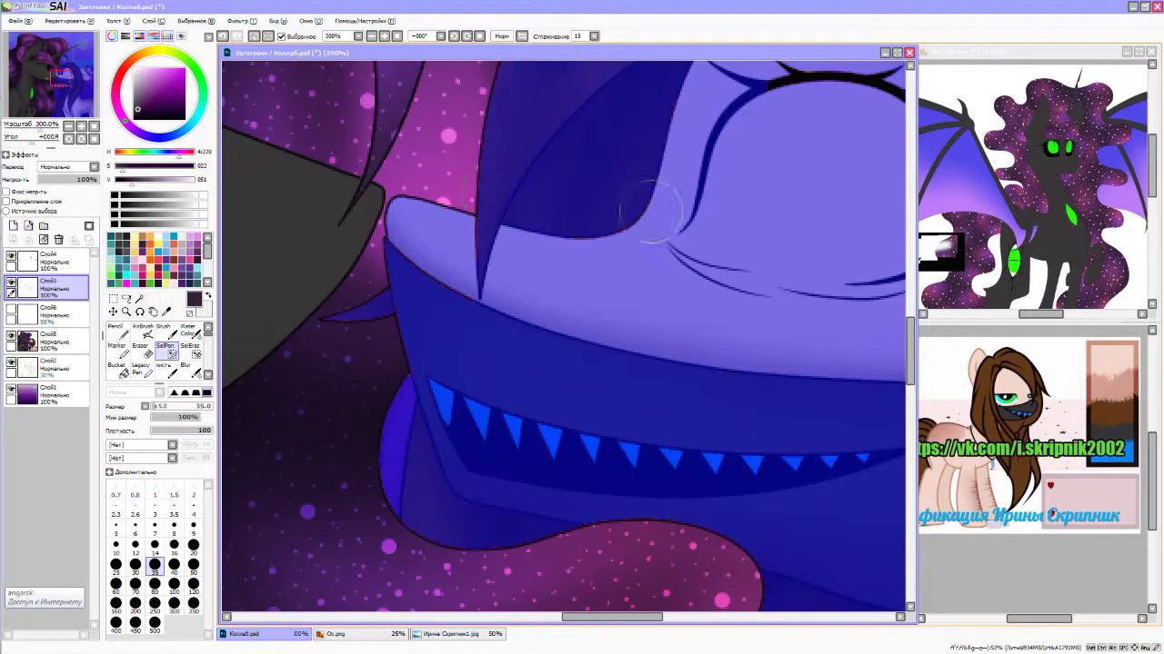
{"action": "scroll", "coordinate": [420, 290], "scroll_direction": "down", "scroll_amount": 5}
{"action": "scroll", "coordinate": [441, 143], "scroll_direction": "up", "scroll_amount": 6}
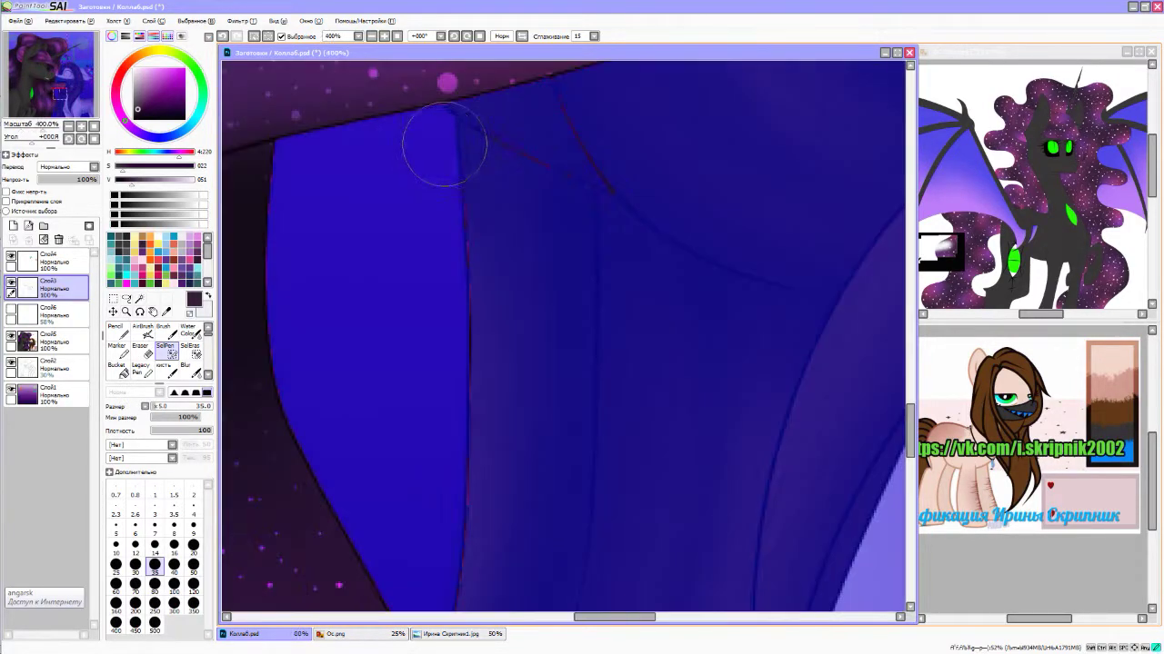
{"action": "scroll", "coordinate": [471, 413], "scroll_direction": "down", "scroll_amount": 1}
{"action": "scroll", "coordinate": [351, 527], "scroll_direction": "down", "scroll_amount": 5}
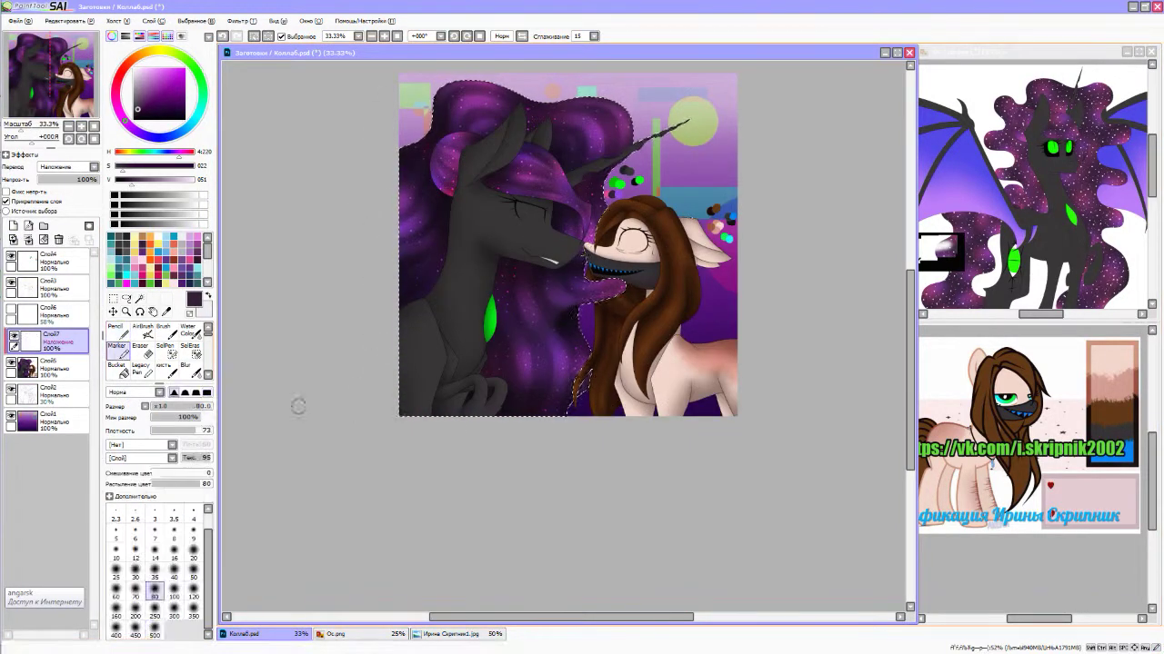
- Tint the selected large pony dark purple with the size 500 Marker on a clipped layer set to Сложение at 41%, and merge the tint down
{"action": "left_click", "coordinate": [155, 628]}
{"action": "mouse_move", "coordinate": [418, 382]}
{"action": "left_mouse_down"}
{"action": "mouse_move", "coordinate": [480, 228]}
{"action": "mouse_move", "coordinate": [518, 320]}
{"action": "left_mouse_up"}
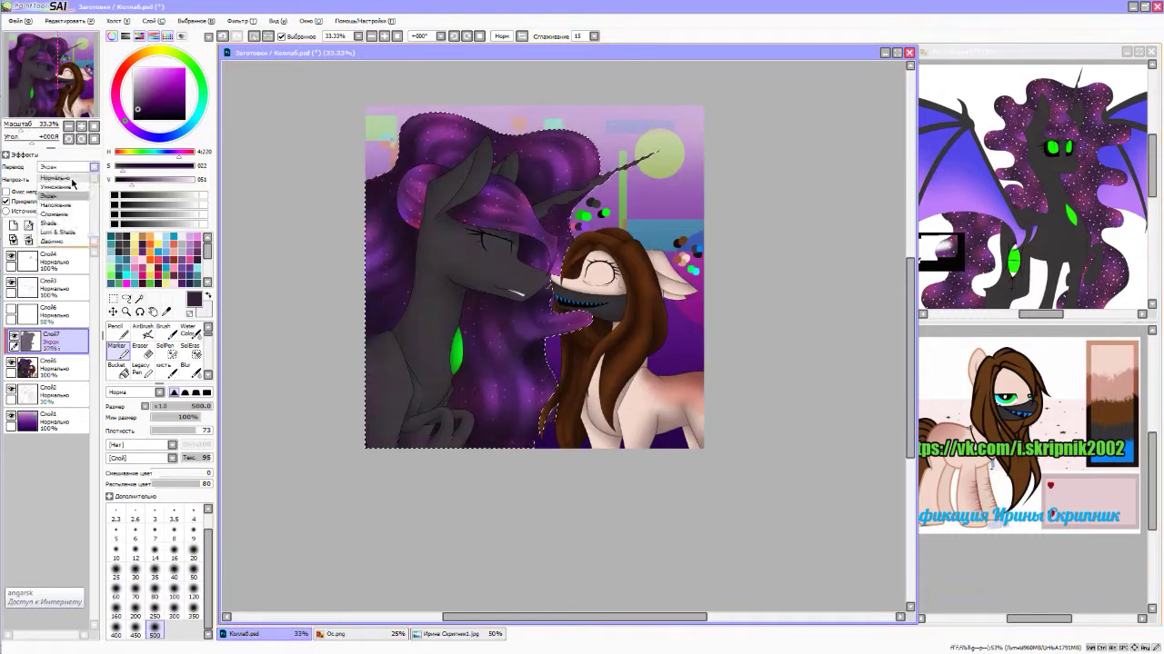
{"action": "left_click_drag", "start_coordinate": [86, 179], "coordinate": [65, 189]}
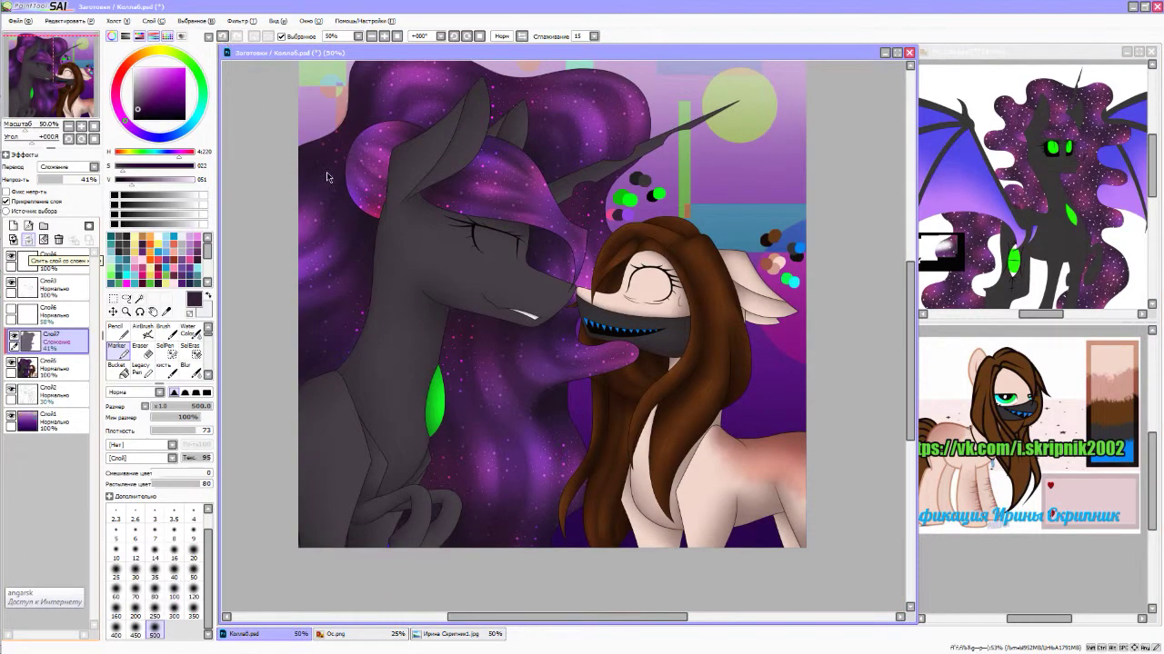
{"action": "key", "text": "ctrl+e"}
{"action": "key", "text": "ctrl+z"}
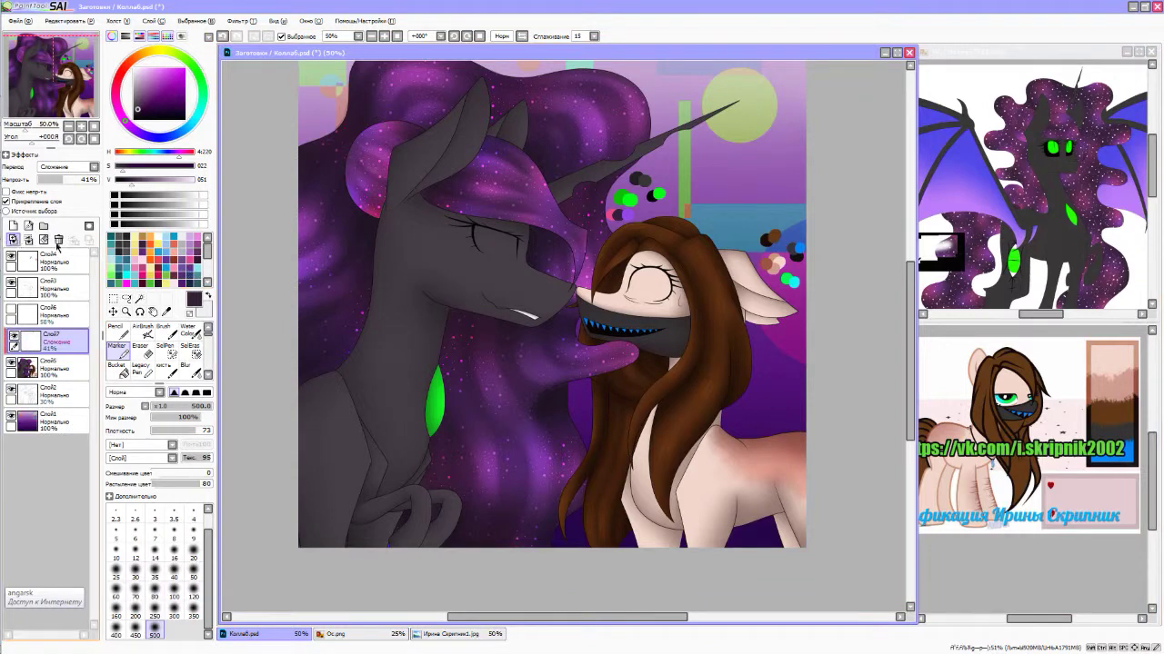
- Select the background and the large pony's mane, head and neck with the magic wand on Слой3
{"action": "left_click", "coordinate": [125, 298]}
{"action": "left_click", "coordinate": [45, 287]}
{"action": "left_click", "coordinate": [436, 273]}
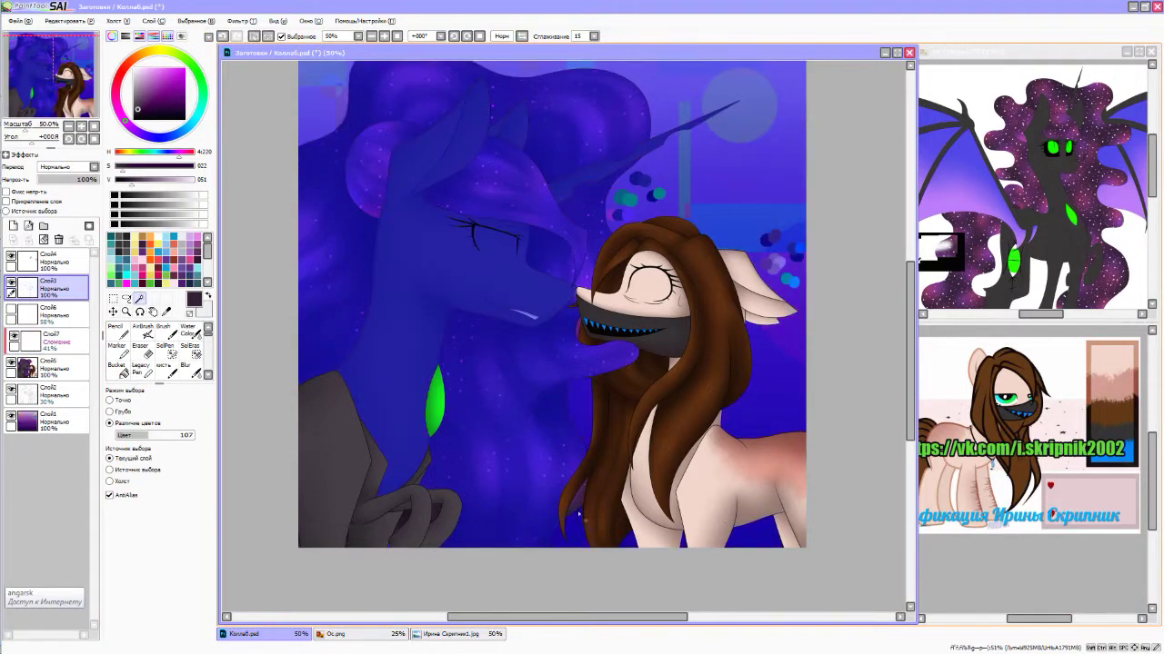
- Fill the selection's gaps along the large pony's ears, upper mane and forelock with SelPen at size 35
{"action": "scroll", "coordinate": [336, 501], "scroll_direction": "up", "scroll_amount": 5}
{"action": "key", "text": "c"}
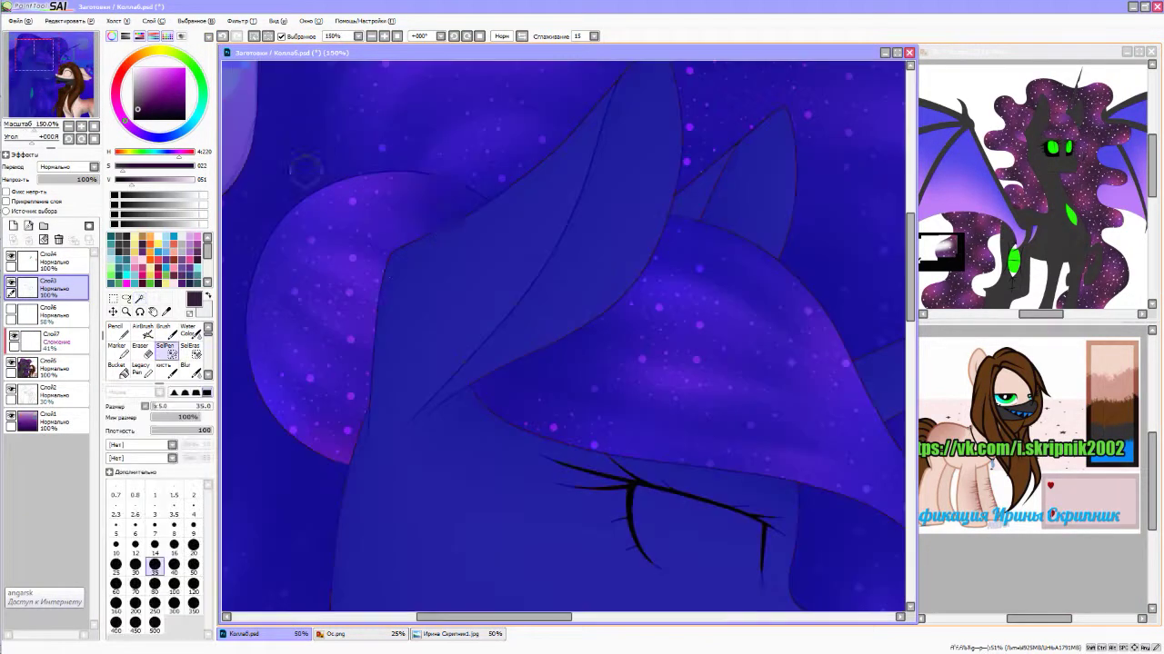
{"action": "left_click_drag", "start_coordinate": [507, 188], "coordinate": [523, 188]}
{"action": "scroll", "coordinate": [524, 354], "scroll_direction": "down", "scroll_amount": 3}
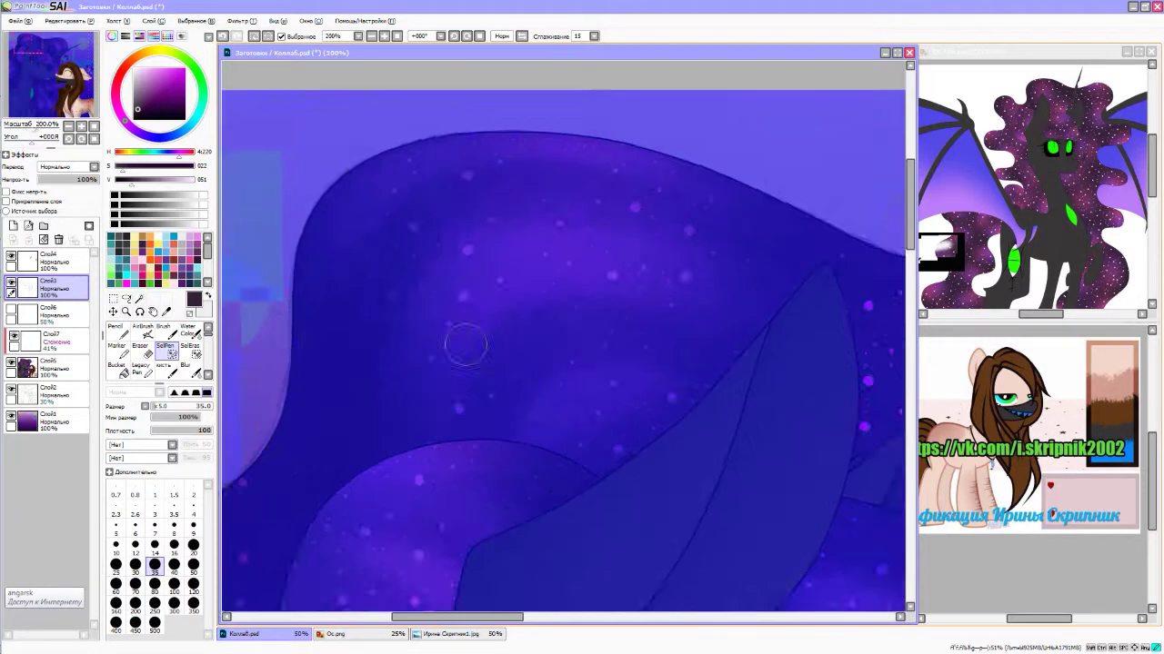
{"action": "scroll", "coordinate": [817, 369], "scroll_direction": "up", "scroll_amount": 4}
{"action": "scroll", "coordinate": [591, 305], "scroll_direction": "down", "scroll_amount": 1}
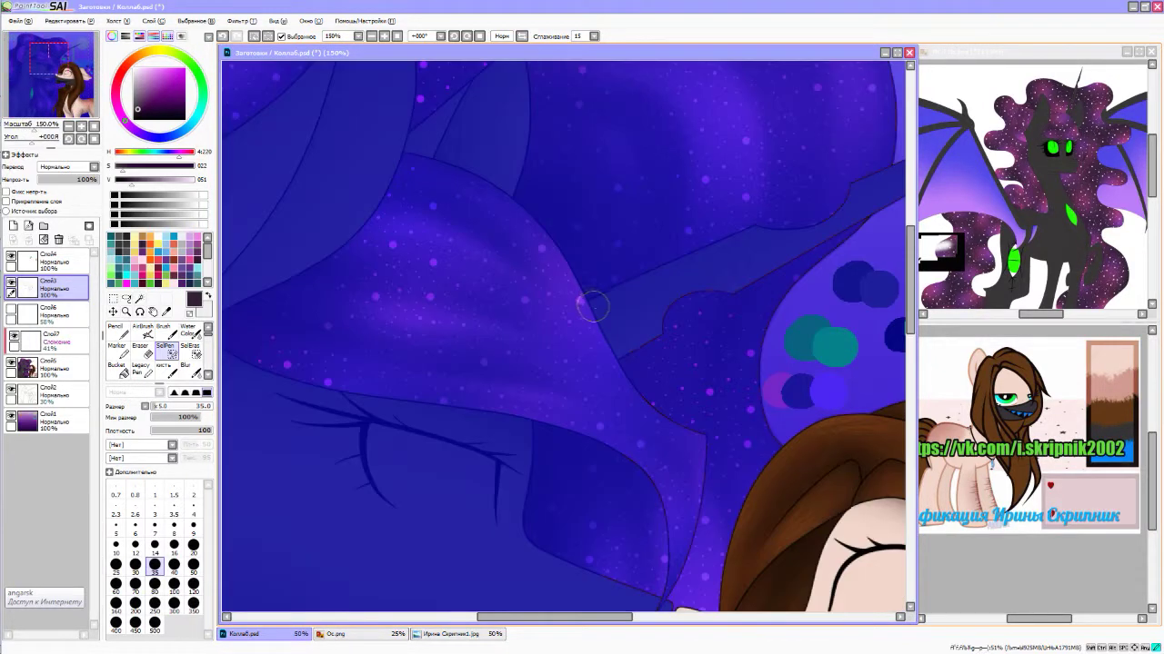
{"action": "left_click_drag", "start_coordinate": [751, 409], "coordinate": [744, 187]}
{"action": "scroll", "coordinate": [463, 285], "scroll_direction": "up", "scroll_amount": 2}
{"action": "scroll", "coordinate": [410, 260], "scroll_direction": "down", "scroll_amount": 2}
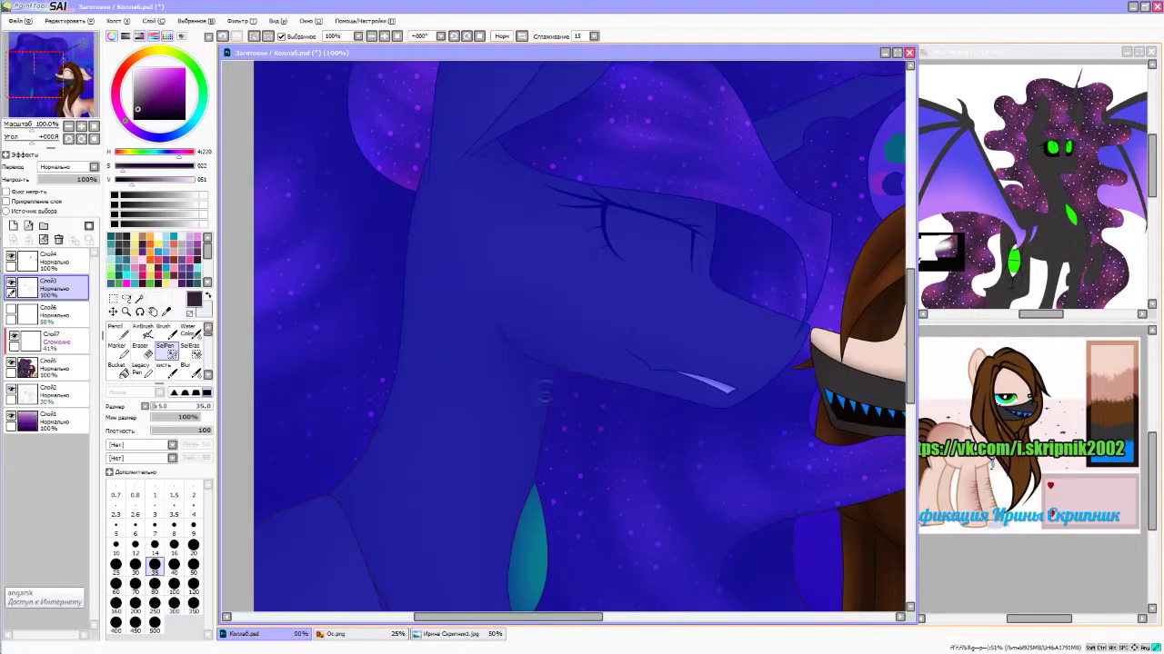
- Extend the selection over the large pony's neck, lower mane, body and front legs with SelPen at size 35
{"action": "scroll", "coordinate": [545, 388], "scroll_direction": "up", "scroll_amount": 2}
{"action": "scroll", "coordinate": [536, 409], "scroll_direction": "down", "scroll_amount": 3}
{"action": "scroll", "coordinate": [680, 395], "scroll_direction": "down", "scroll_amount": 1}
{"action": "scroll", "coordinate": [612, 533], "scroll_direction": "down", "scroll_amount": 1}
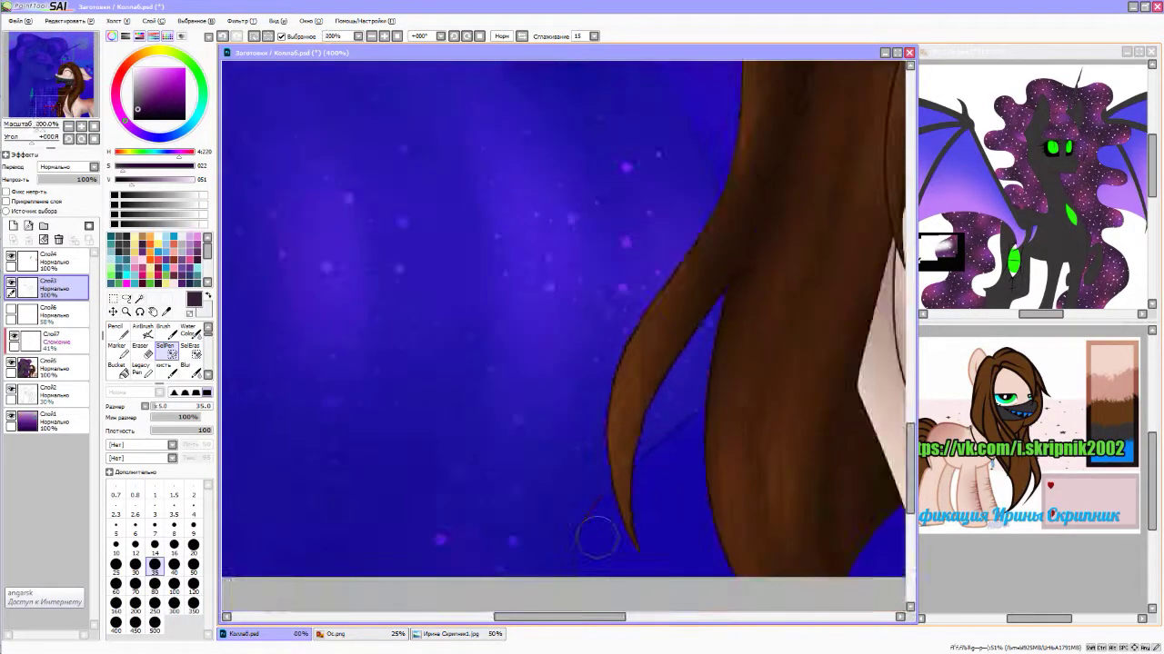
{"action": "scroll", "coordinate": [584, 416], "scroll_direction": "down", "scroll_amount": 1}
{"action": "scroll", "coordinate": [339, 204], "scroll_direction": "down", "scroll_amount": 1}
{"action": "scroll", "coordinate": [339, 203], "scroll_direction": "up", "scroll_amount": 2}
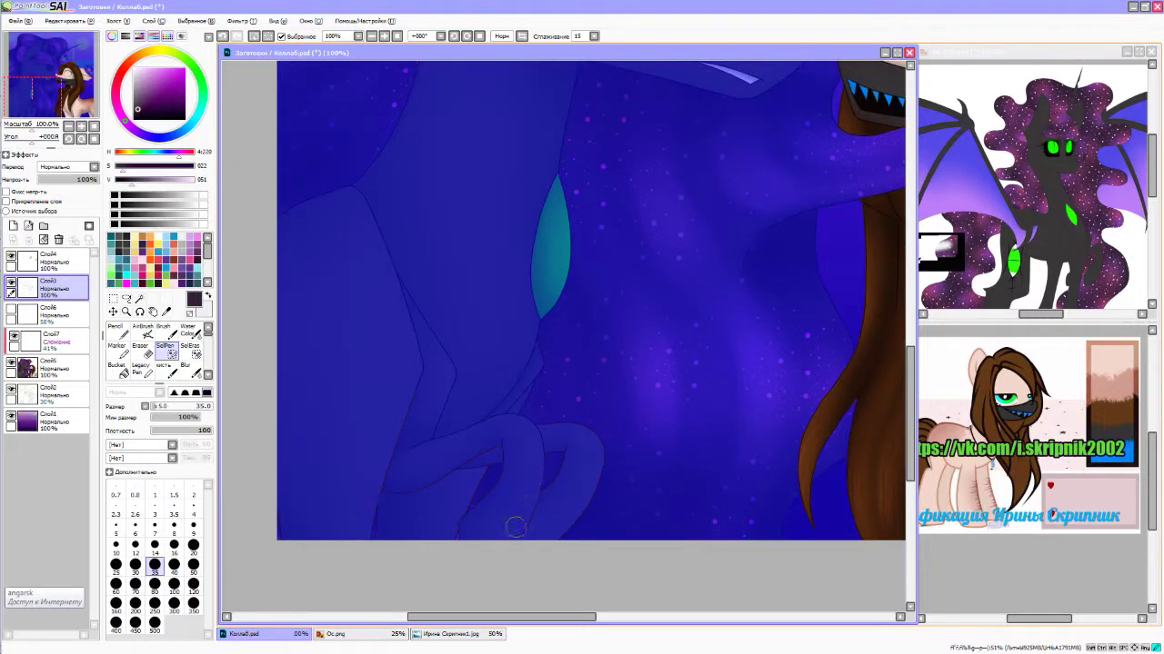
- Sample brown from the character reference and tint the small pony with the size 500 Marker on the 41% Сложение layer
{"action": "scroll", "coordinate": [439, 542], "scroll_direction": "down", "scroll_amount": 2}
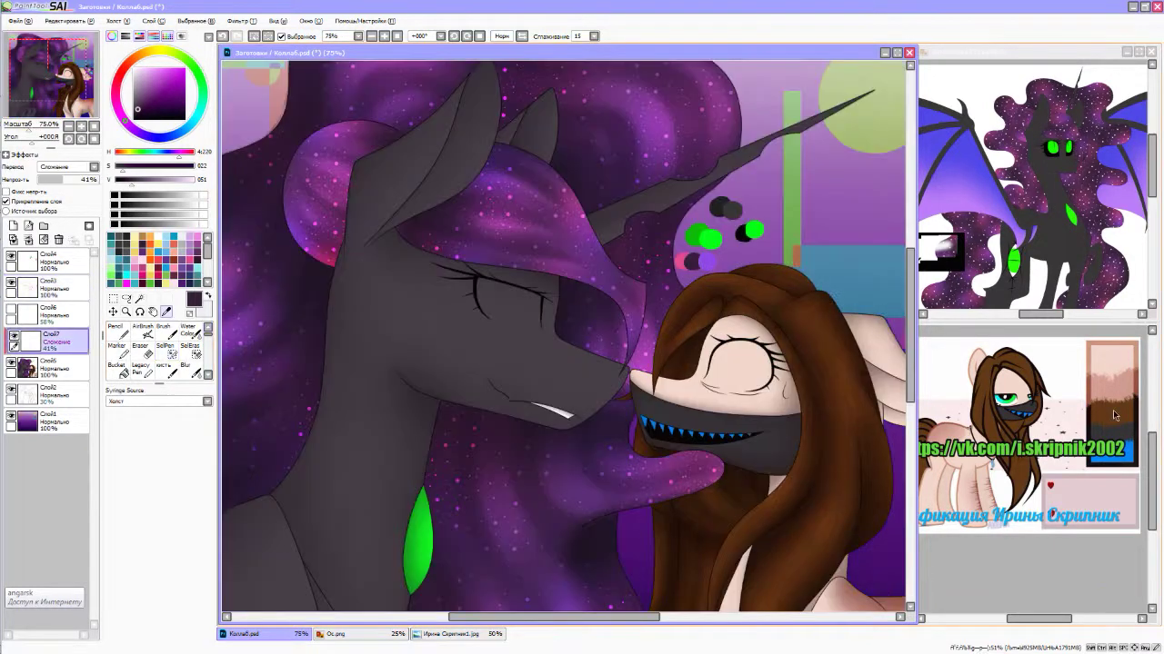
{"action": "scroll", "coordinate": [681, 304], "scroll_direction": "down", "scroll_amount": 3}
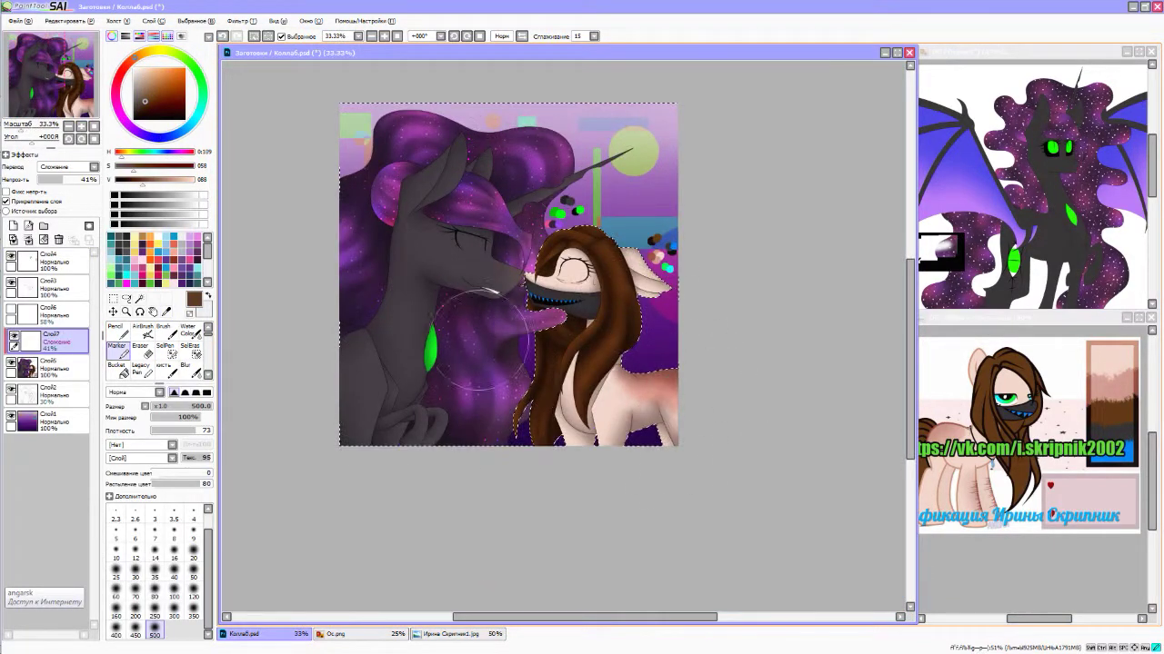
{"action": "scroll", "coordinate": [722, 326], "scroll_direction": "up", "scroll_amount": 3}
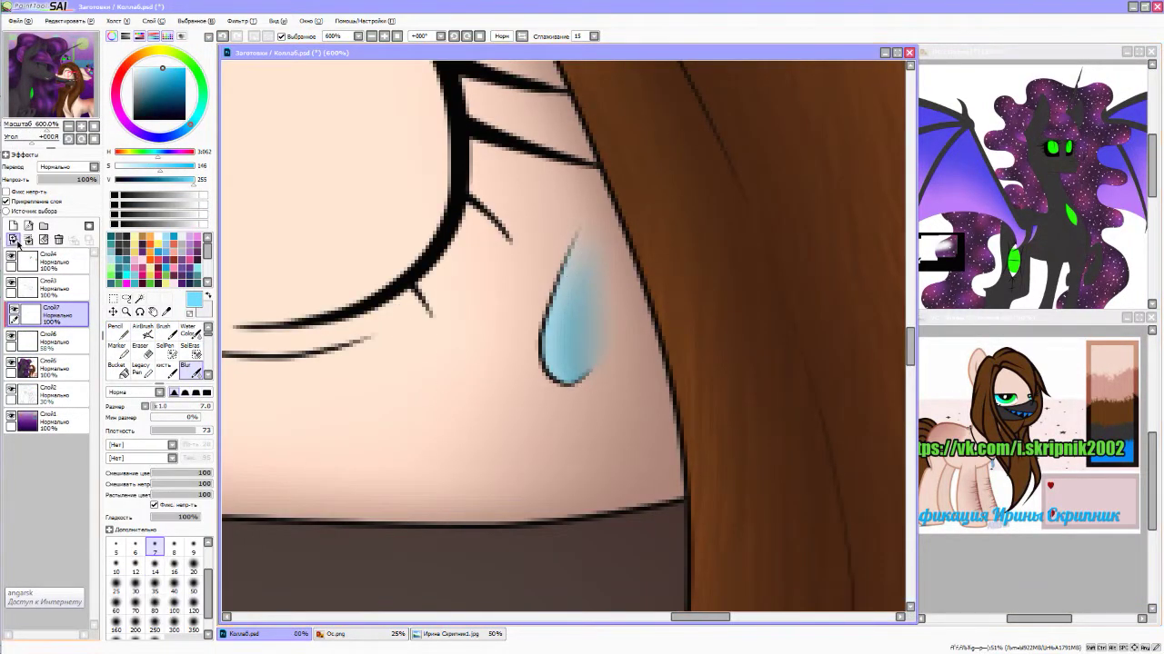
- Add pale highlights to the small pony's tear on a clipped Наложение layer, refine them with the size 3 Eraser and merge the layer down
{"action": "left_click_drag", "start_coordinate": [563, 374], "coordinate": [576, 395]}
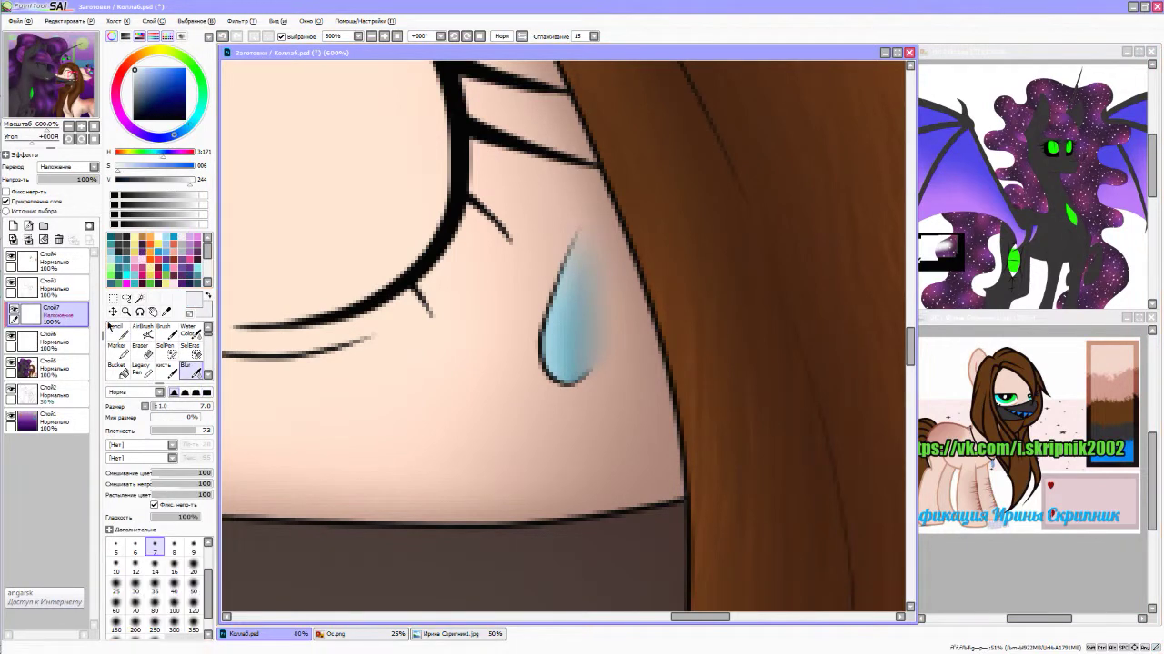
{"action": "left_click", "coordinate": [114, 330]}
{"action": "scroll", "coordinate": [289, 451], "scroll_direction": "up", "scroll_amount": 3}
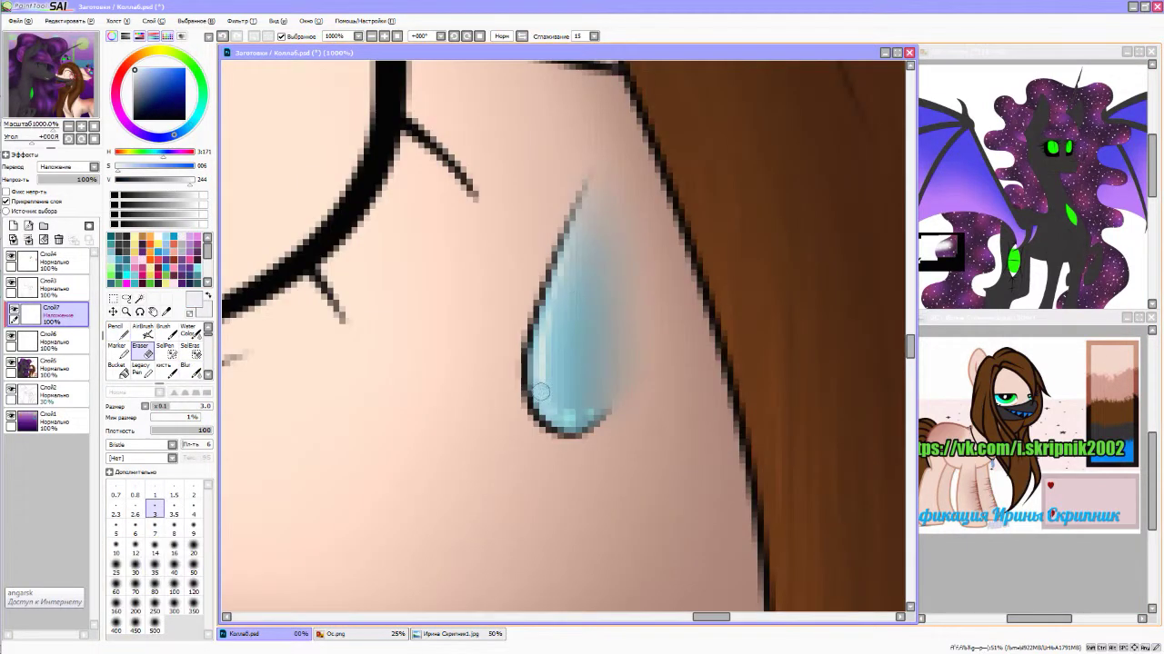
{"action": "key", "text": "ctrl+e"}
- Repaint the small pony's tear in deeper blue on a new layer and clean its edges with the Eraser at size 14
{"action": "scroll", "coordinate": [564, 272], "scroll_direction": "down", "scroll_amount": 5}
{"action": "left_click", "coordinate": [141, 348]}
{"action": "key", "text": "ctrl+z"}
{"action": "scroll", "coordinate": [571, 368], "scroll_direction": "up", "scroll_amount": 5}
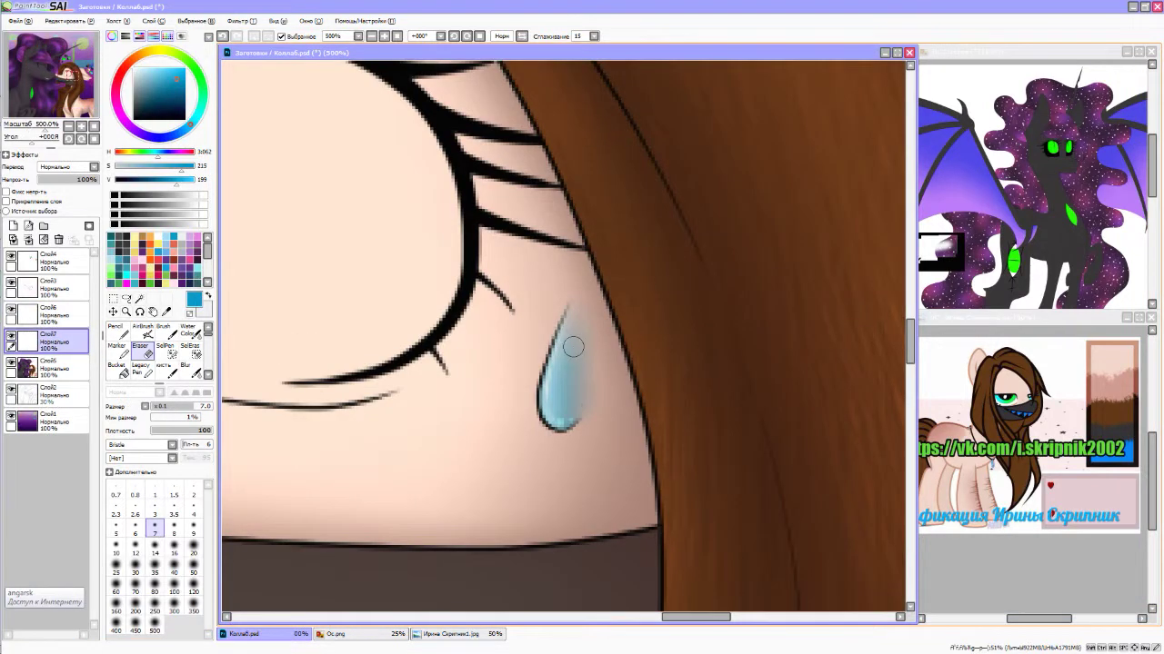
{"action": "left_click", "coordinate": [117, 349]}
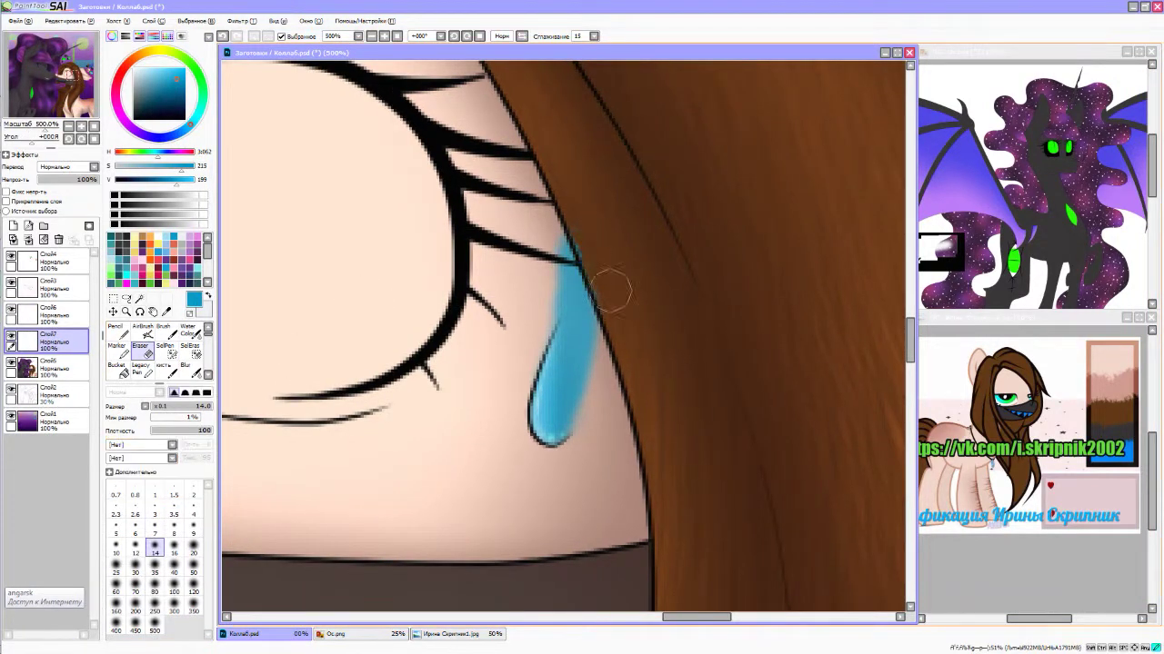
{"action": "scroll", "coordinate": [587, 361], "scroll_direction": "down", "scroll_amount": 6}
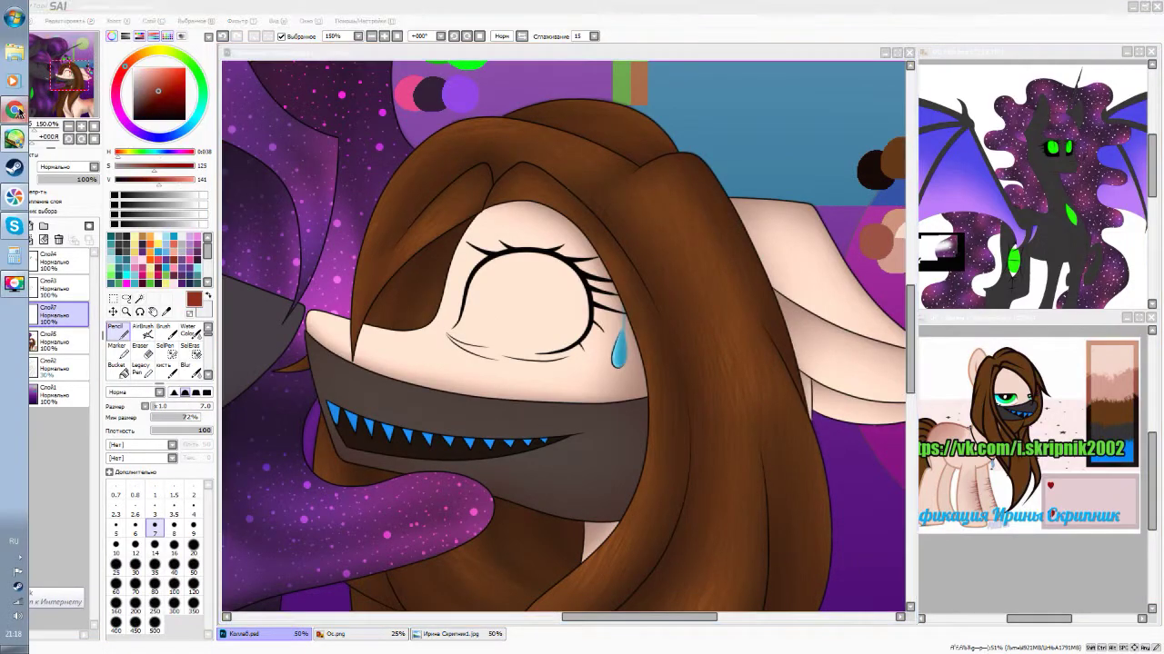
- Block in the small pony's whole eye opening with dark red on a new layer, using the size 7 Pencil and the Bucket
{"action": "left_click", "coordinate": [14, 110]}
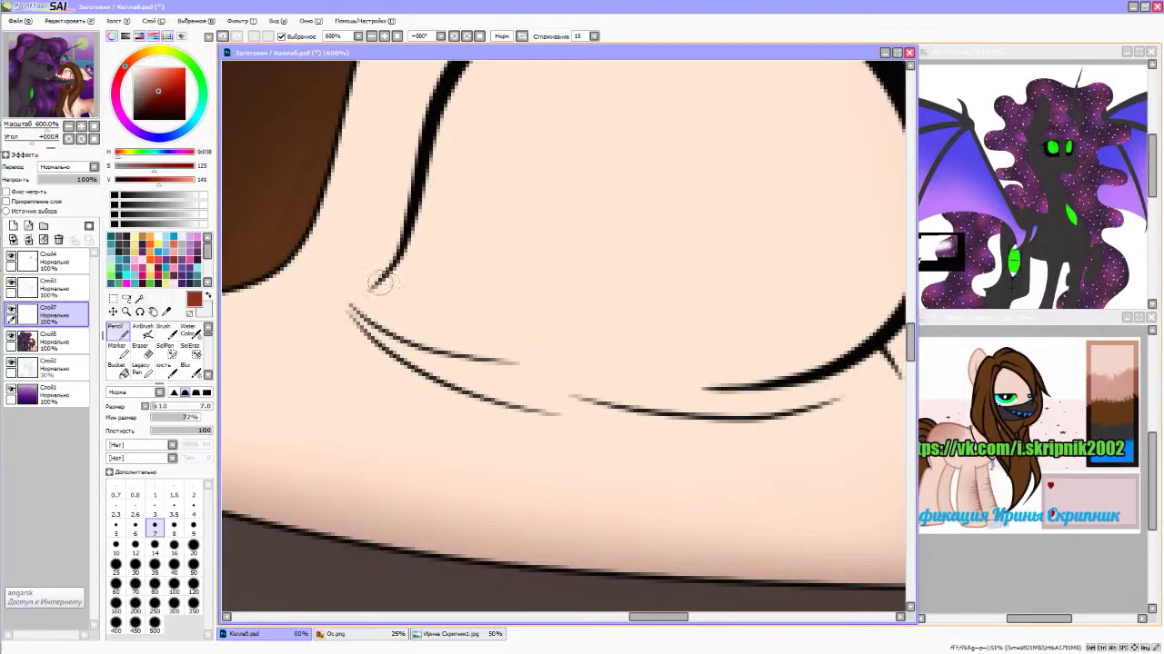
{"action": "left_click_drag", "start_coordinate": [373, 282], "coordinate": [387, 287]}
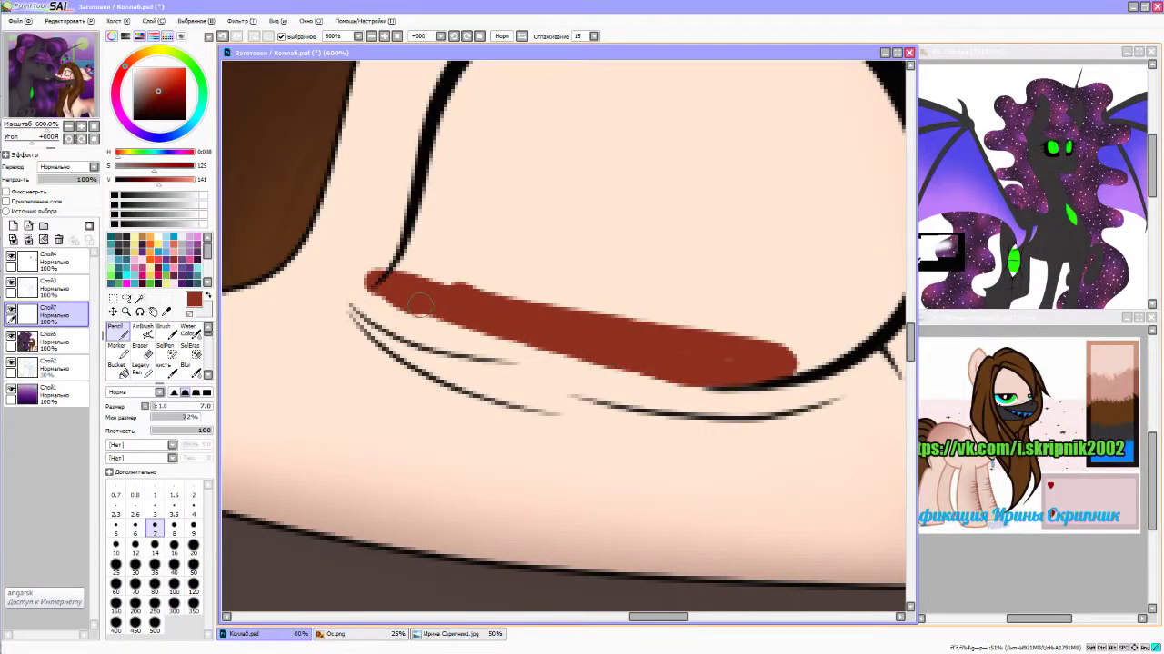
{"action": "left_click_drag", "start_coordinate": [504, 325], "coordinate": [473, 300]}
{"action": "mouse_move", "coordinate": [382, 263]}
{"action": "left_mouse_down"}
{"action": "mouse_move", "coordinate": [419, 54]}
{"action": "mouse_move", "coordinate": [454, 72]}
{"action": "mouse_move", "coordinate": [505, 318]}
{"action": "left_mouse_up"}
{"action": "left_click_drag", "start_coordinate": [555, 100], "coordinate": [509, 327]}
{"action": "left_click_drag", "start_coordinate": [636, 272], "coordinate": [518, 246]}
{"action": "left_click_drag", "start_coordinate": [718, 181], "coordinate": [741, 291]}
{"action": "mouse_move", "coordinate": [682, 128]}
{"action": "left_mouse_down"}
{"action": "mouse_move", "coordinate": [696, 196]}
{"action": "mouse_move", "coordinate": [614, 318]}
{"action": "left_mouse_up"}
{"action": "scroll", "coordinate": [348, 189], "scroll_direction": "up", "scroll_amount": 3}
{"action": "left_click_drag", "start_coordinate": [620, 151], "coordinate": [545, 300]}
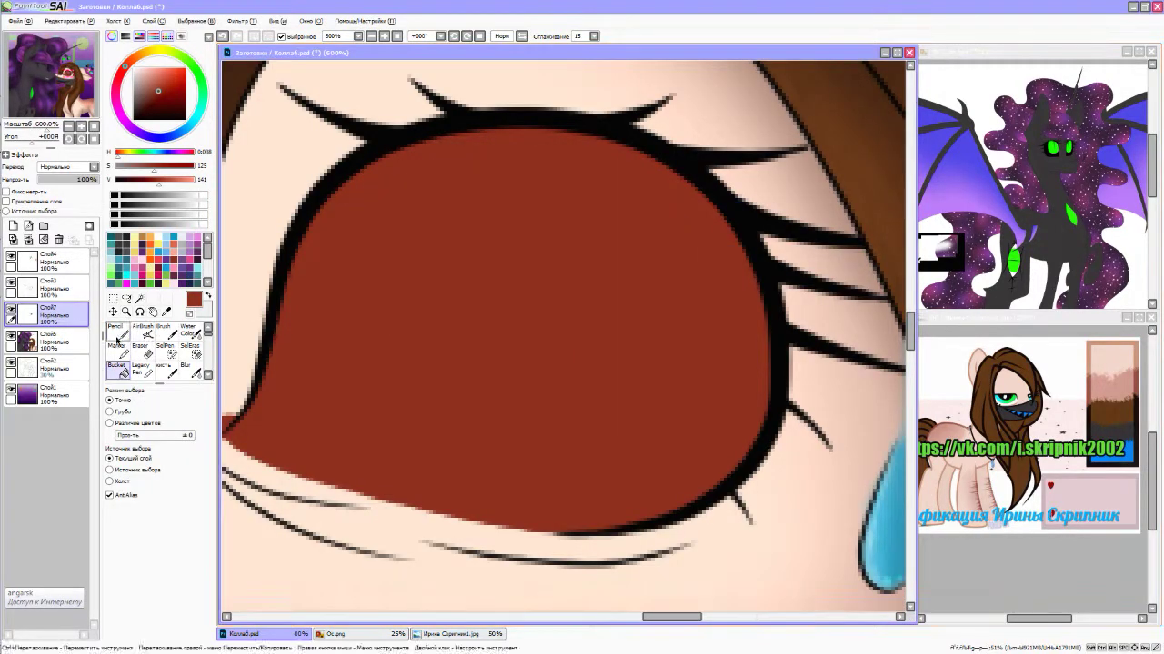
- Erase the dark red overflow outside the eye's inner corner
{"action": "key", "text": "e"}
{"action": "scroll", "coordinate": [545, 336], "scroll_direction": "down", "scroll_amount": 2}
{"action": "scroll", "coordinate": [291, 389], "scroll_direction": "up", "scroll_amount": 2}
{"action": "scroll", "coordinate": [291, 389], "scroll_direction": "down", "scroll_amount": 1}
- Recolour the eye fill light grey with the size 35 Pencil and opacity preserved, and sample the cyan and green eye swatches
{"action": "left_click", "coordinate": [167, 312]}
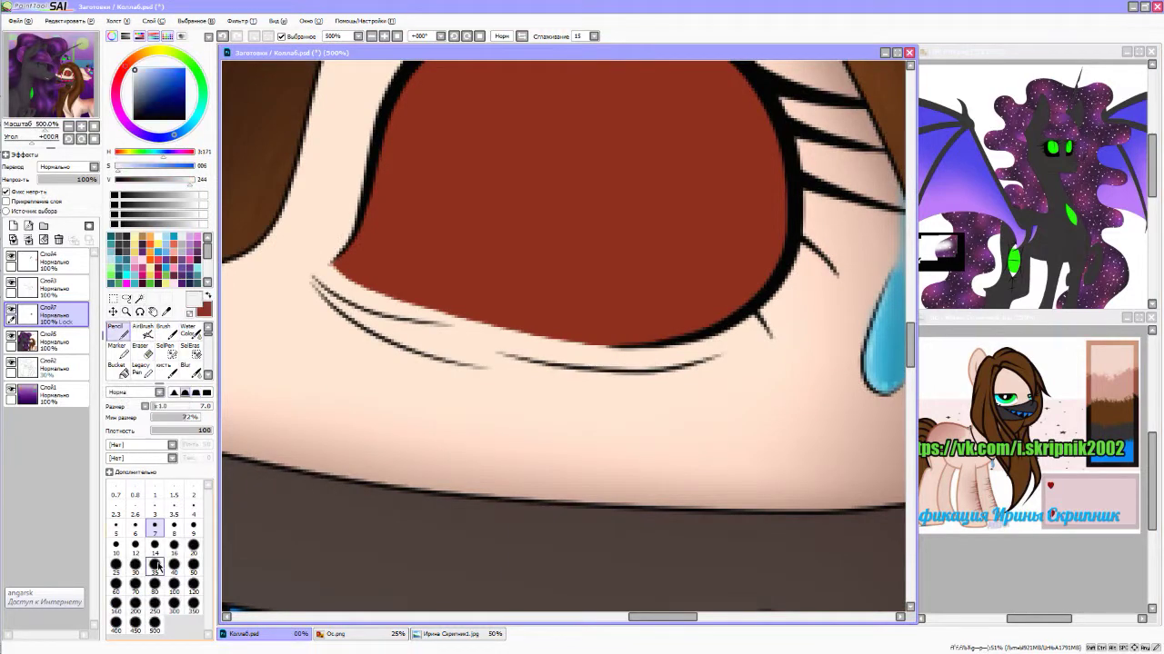
{"action": "scroll", "coordinate": [538, 260], "scroll_direction": "down", "scroll_amount": 2}
{"action": "scroll", "coordinate": [546, 272], "scroll_direction": "right", "scroll_amount": 3}
{"action": "left_click", "coordinate": [712, 241]}
{"action": "left_click", "coordinate": [673, 238]}
{"action": "scroll", "coordinate": [673, 238], "scroll_direction": "left", "scroll_amount": 3}
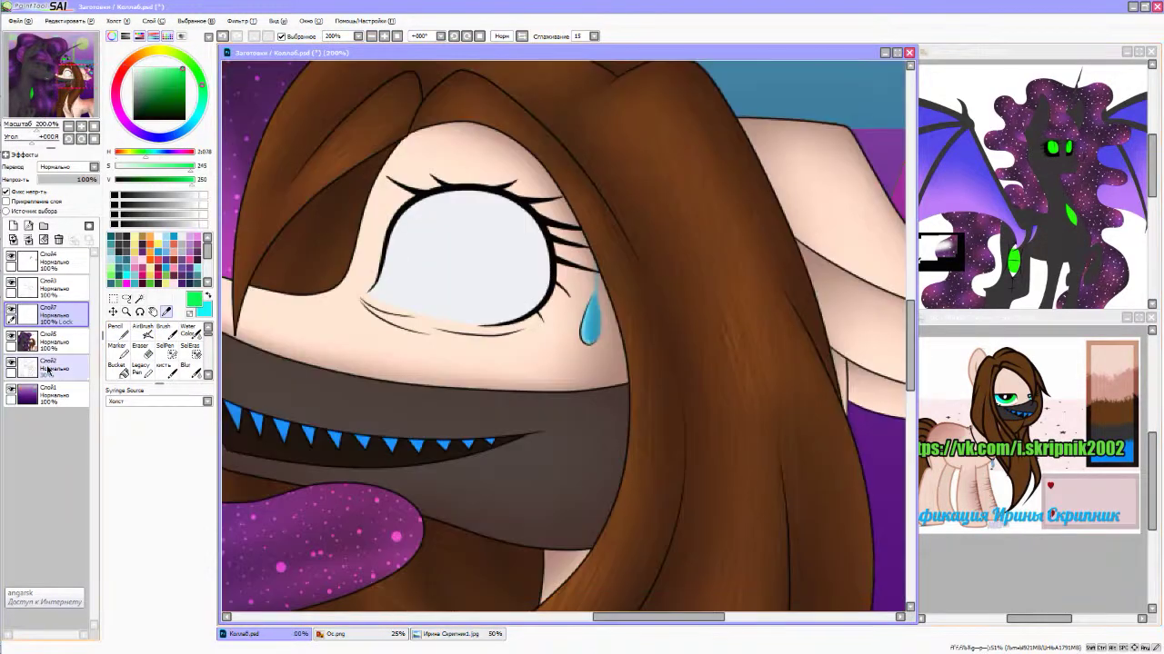
- Paint the small pony's iris green on a new layer with the Brush at size 80 and preserve the layer's opacity
{"action": "scroll", "coordinate": [504, 348], "scroll_direction": "up", "scroll_amount": 2}
{"action": "key", "text": "b"}
{"action": "mouse_move", "coordinate": [509, 182]}
{"action": "left_mouse_down"}
{"action": "mouse_move", "coordinate": [509, 364]}
{"action": "mouse_move", "coordinate": [519, 224]}
{"action": "mouse_move", "coordinate": [454, 354]}
{"action": "left_mouse_up"}
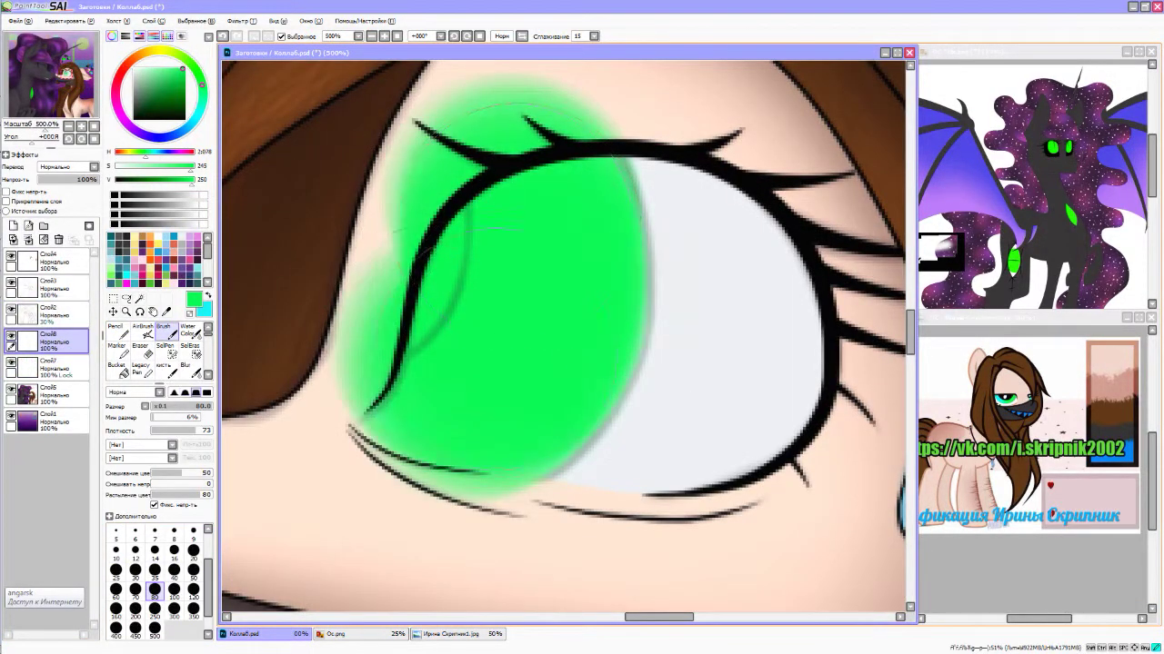
{"action": "key", "text": "x"}
{"action": "scroll", "coordinate": [427, 291], "scroll_direction": "down", "scroll_amount": 1}
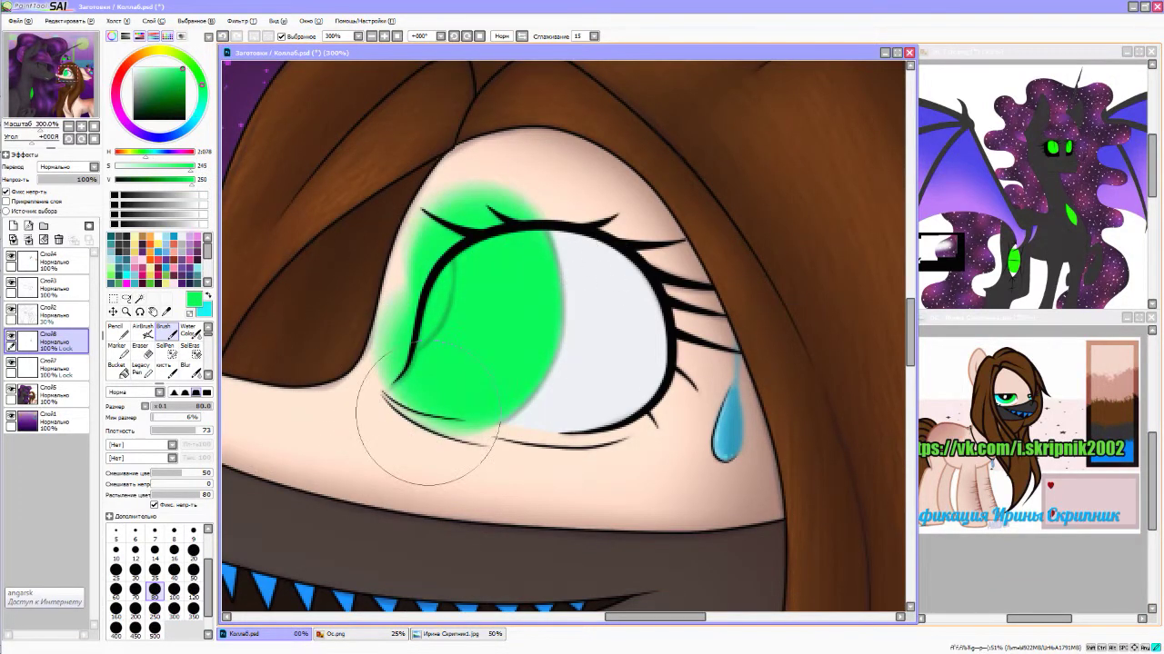
- Paint cyan over the muzzle-side half of the small pony's green iris
{"action": "key", "text": "x"}
{"action": "left_click_drag", "start_coordinate": [402, 416], "coordinate": [597, 428]}
{"action": "left_click", "coordinate": [115, 329]}
{"action": "mouse_move", "coordinate": [473, 291]}
{"action": "left_mouse_down"}
{"action": "mouse_move", "coordinate": [518, 209]}
{"action": "mouse_move", "coordinate": [445, 382]}
{"action": "mouse_move", "coordinate": [409, 227]}
{"action": "left_mouse_up"}
{"action": "key", "text": "x"}
{"action": "left_click_drag", "start_coordinate": [400, 391], "coordinate": [418, 187]}
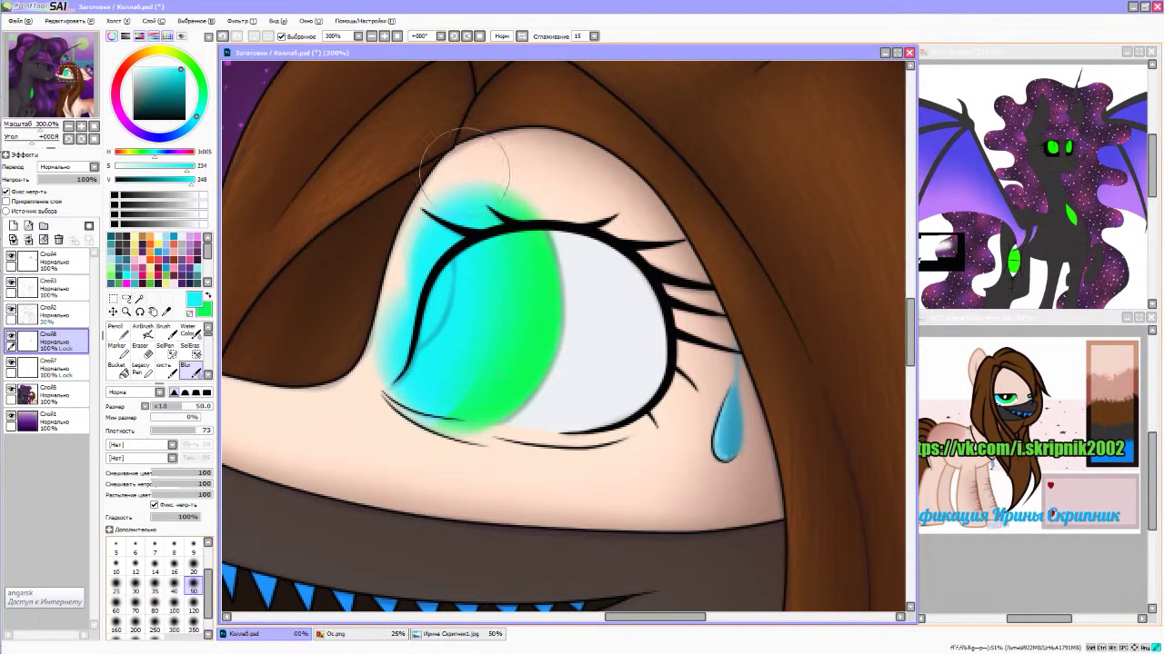
- Paint a black pupil along the muzzle-side edge of the small pony's iris with the Brush at size 16
{"action": "scroll", "coordinate": [464, 166], "scroll_direction": "up", "scroll_amount": 1}
{"action": "left_click", "coordinate": [12, 226]}
{"action": "left_click", "coordinate": [163, 329]}
{"action": "left_click", "coordinate": [155, 551]}
{"action": "mouse_move", "coordinate": [454, 195]}
{"action": "left_mouse_down"}
{"action": "mouse_move", "coordinate": [424, 229]}
{"action": "mouse_move", "coordinate": [446, 382]}
{"action": "mouse_move", "coordinate": [428, 409]}
{"action": "left_mouse_up"}
{"action": "scroll", "coordinate": [454, 234], "scroll_direction": "up", "scroll_amount": 1}
{"action": "key", "text": "]"}
{"action": "scroll", "coordinate": [509, 272], "scroll_direction": "down", "scroll_amount": 2}
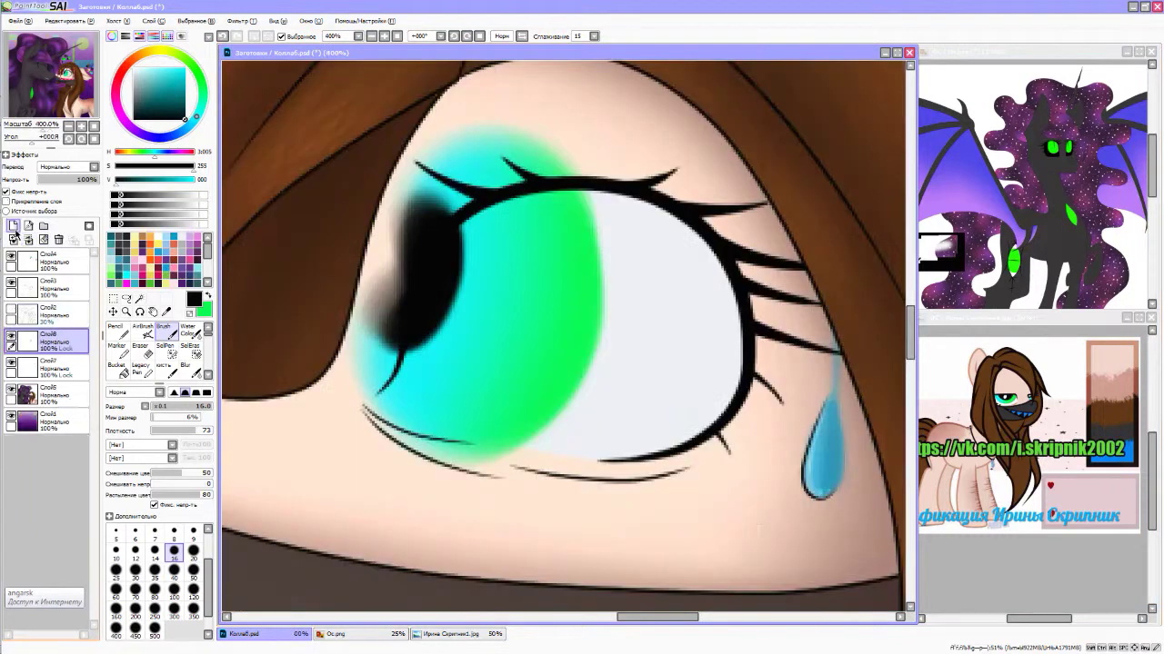
- Shade the iris's upper and muzzle-side lower edges black on a clipped layer, softened with Blur at size 50
{"action": "left_click", "coordinate": [185, 368]}
{"action": "left_click_drag", "start_coordinate": [545, 205], "coordinate": [400, 155]}
{"action": "left_click_drag", "start_coordinate": [400, 237], "coordinate": [455, 436]}
{"action": "left_click_drag", "start_coordinate": [545, 219], "coordinate": [337, 234]}
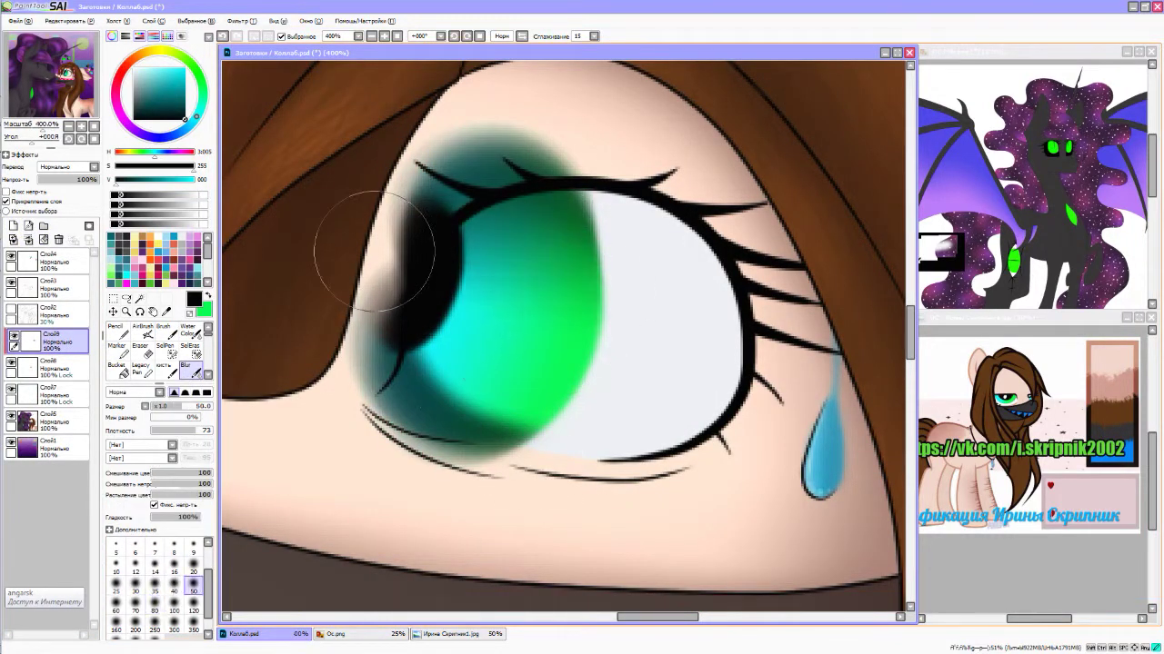
{"action": "left_click_drag", "start_coordinate": [382, 346], "coordinate": [509, 437]}
- Deepen the black shading at the iris's top and inner corner, blending its hard edges with Blur
{"action": "scroll", "coordinate": [563, 337], "scroll_direction": "up", "scroll_amount": 1}
{"action": "left_click", "coordinate": [141, 349]}
{"action": "left_click_drag", "start_coordinate": [427, 382], "coordinate": [605, 432]}
{"action": "key", "text": "ctrl+z"}
{"action": "key", "text": "ctrl+z"}
{"action": "key", "text": "ctrl+z"}
{"action": "key", "text": "ctrl+z"}
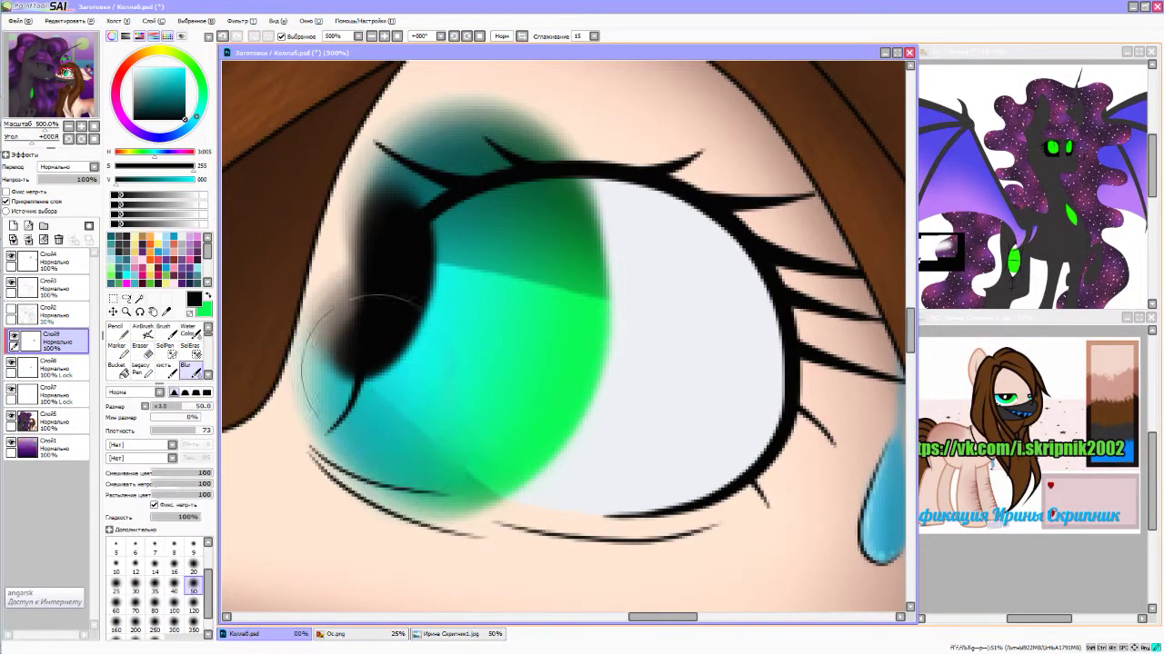
{"action": "left_click", "coordinate": [185, 369]}
{"action": "key", "text": "ctrl+z"}
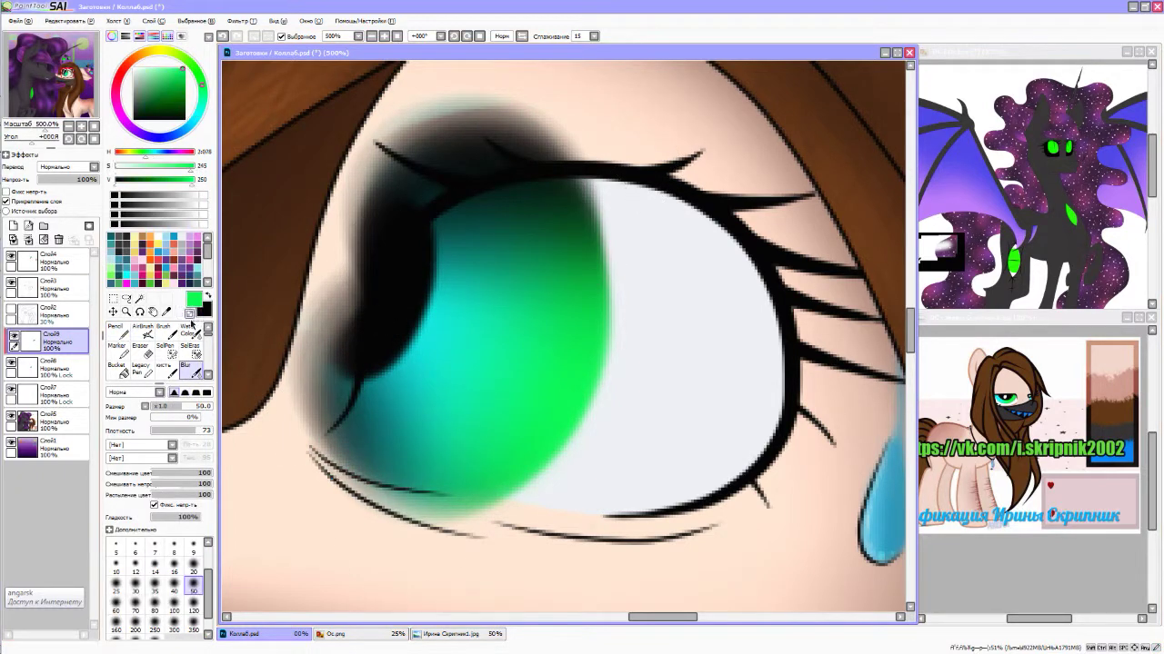
- Paint cyan and green glow patches on the iris with the size 35 Pencil and set their layer to Overlay
{"action": "scroll", "coordinate": [561, 354], "scroll_direction": "down", "scroll_amount": 5}
{"action": "scroll", "coordinate": [561, 354], "scroll_direction": "up", "scroll_amount": 5}
{"action": "left_click", "coordinate": [116, 331]}
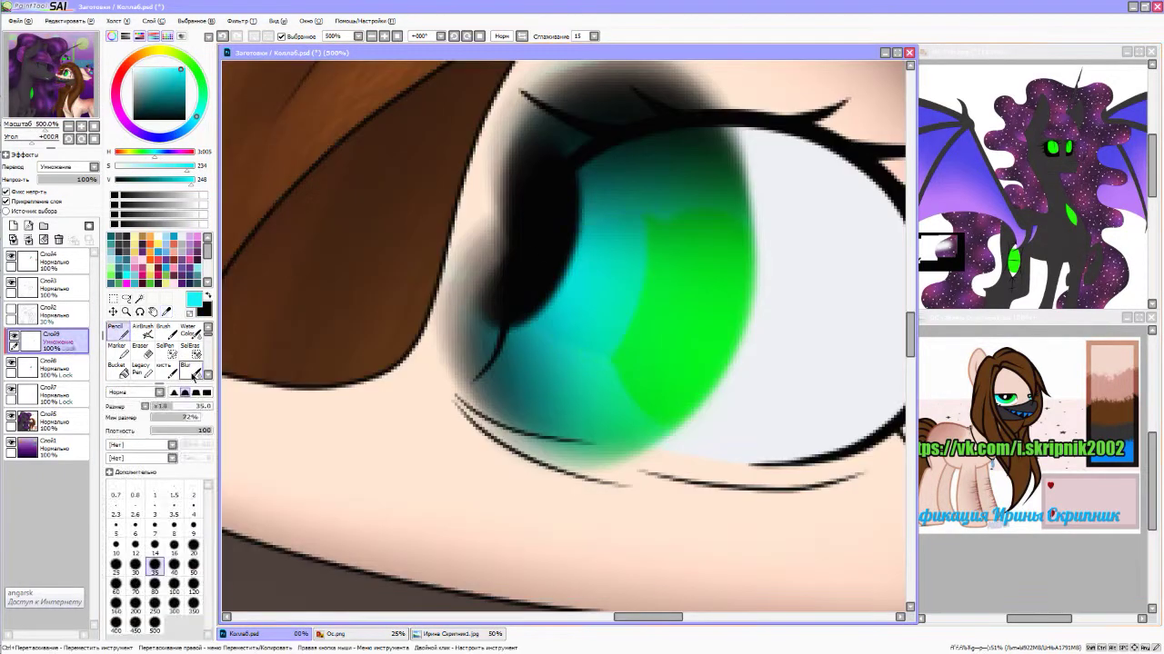
{"action": "left_click", "coordinate": [185, 368]}
{"action": "left_click", "coordinate": [67, 167]}
{"action": "left_click", "coordinate": [64, 207]}
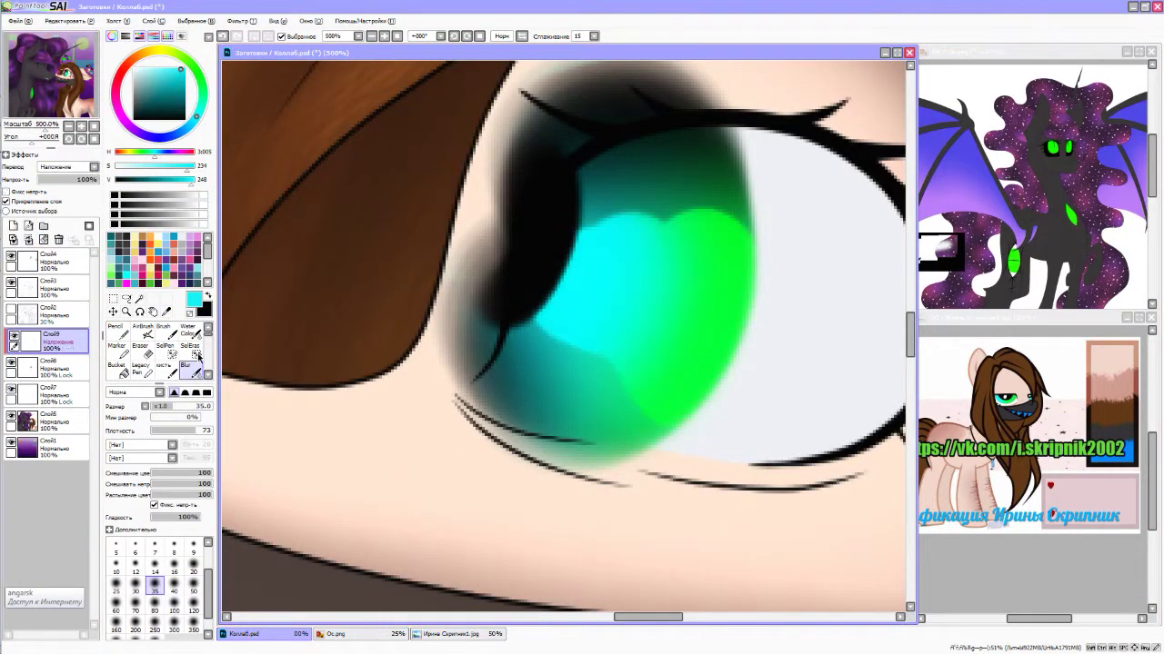
- Blend the cyan and green glow patches smoothly into the iris with Blur at size 80
{"action": "scroll", "coordinate": [751, 179], "scroll_direction": "down", "scroll_amount": 5}
{"action": "scroll", "coordinate": [545, 259], "scroll_direction": "up", "scroll_amount": 3}
{"action": "key", "text": "bracketright"}
{"action": "key", "text": "bracketright"}
{"action": "key", "text": "bracketright"}
{"action": "key", "text": "bracketright"}
{"action": "key", "text": "bracketright"}
{"action": "scroll", "coordinate": [496, 272], "scroll_direction": "up", "scroll_amount": 2}
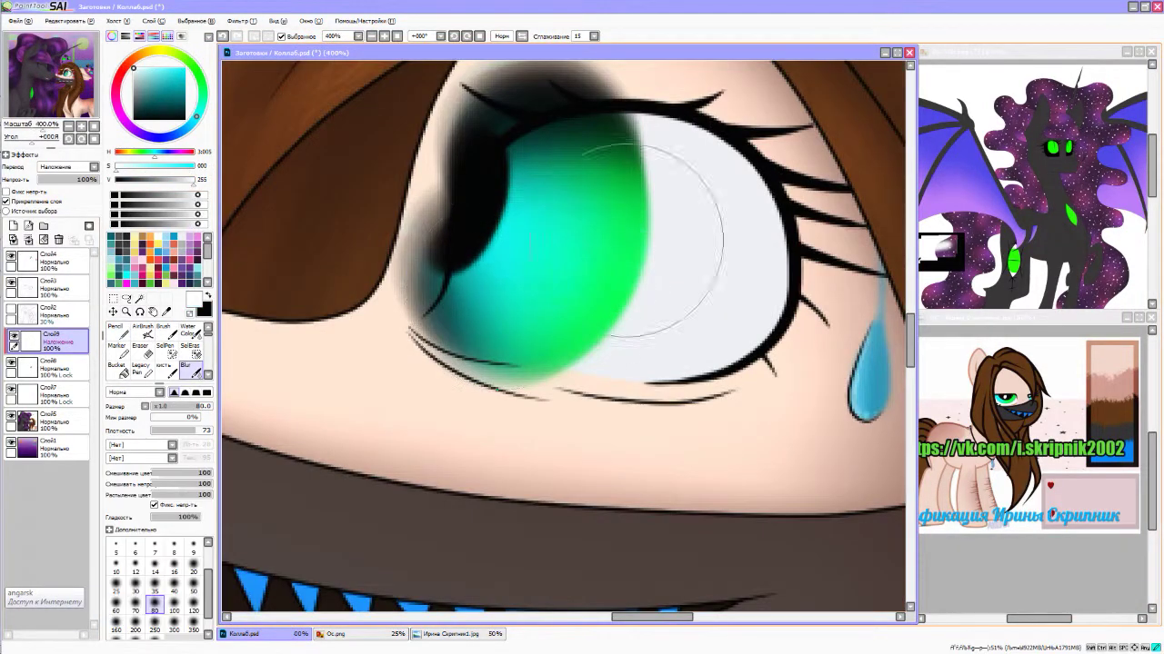
- Darken the pupil and the iris's upper edge further with black at brush size 16
{"action": "left_click", "coordinate": [174, 564]}
{"action": "left_click_drag", "start_coordinate": [454, 118], "coordinate": [636, 132]}
{"action": "left_click_drag", "start_coordinate": [381, 264], "coordinate": [509, 400]}
{"action": "scroll", "coordinate": [509, 300], "scroll_direction": "down", "scroll_amount": 1}
{"action": "left_click", "coordinate": [46, 369]}
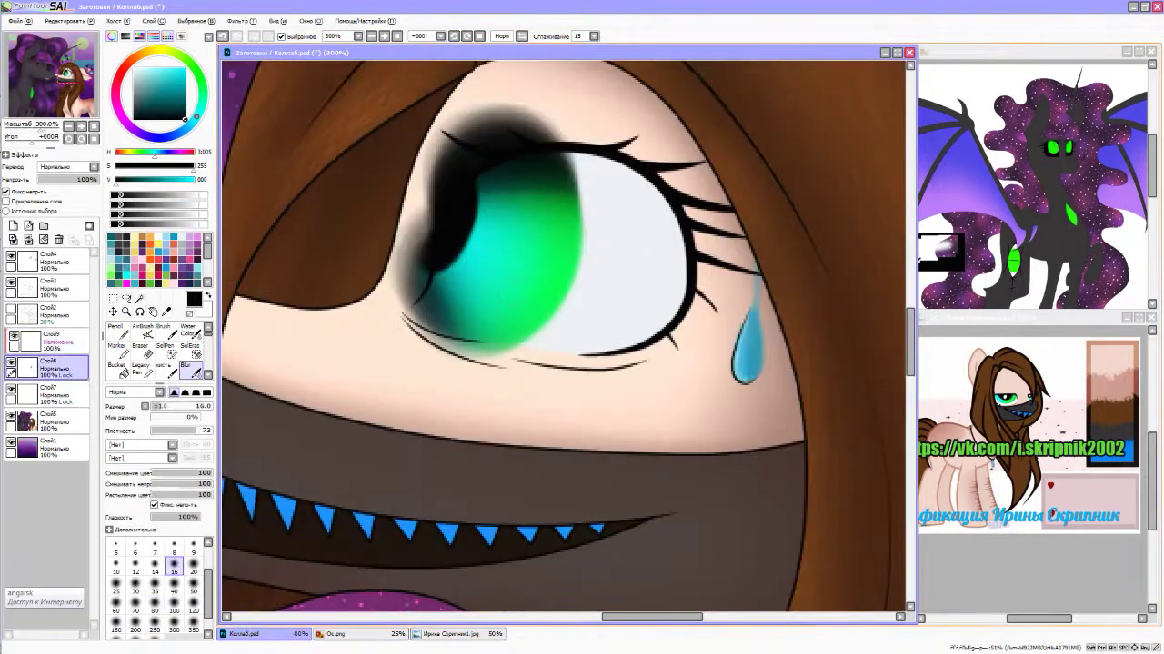
{"action": "scroll", "coordinate": [397, 418], "scroll_direction": "up", "scroll_amount": 2}
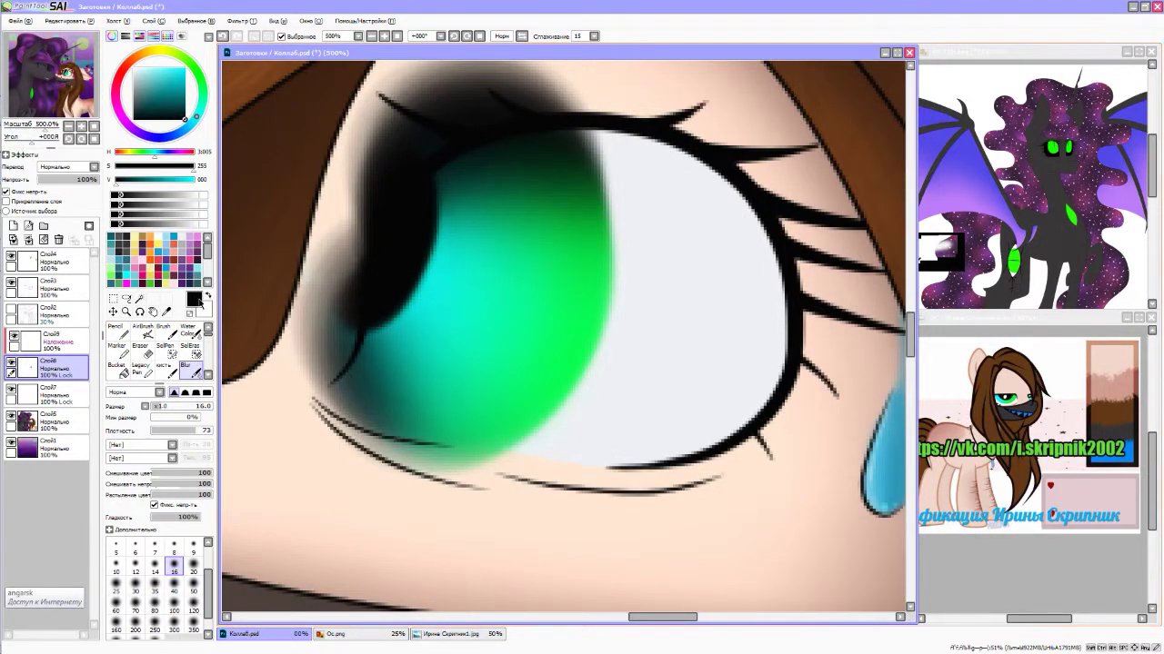
- Paint a white crescent highlight along the pupil's iris-side edge on the clipped layer
{"action": "key", "text": "x"}
{"action": "left_click", "coordinate": [45, 341]}
{"action": "mouse_move", "coordinate": [436, 209]}
{"action": "left_mouse_down"}
{"action": "mouse_move", "coordinate": [391, 300]}
{"action": "mouse_move", "coordinate": [479, 159]}
{"action": "left_mouse_up"}
{"action": "key", "text": "e"}
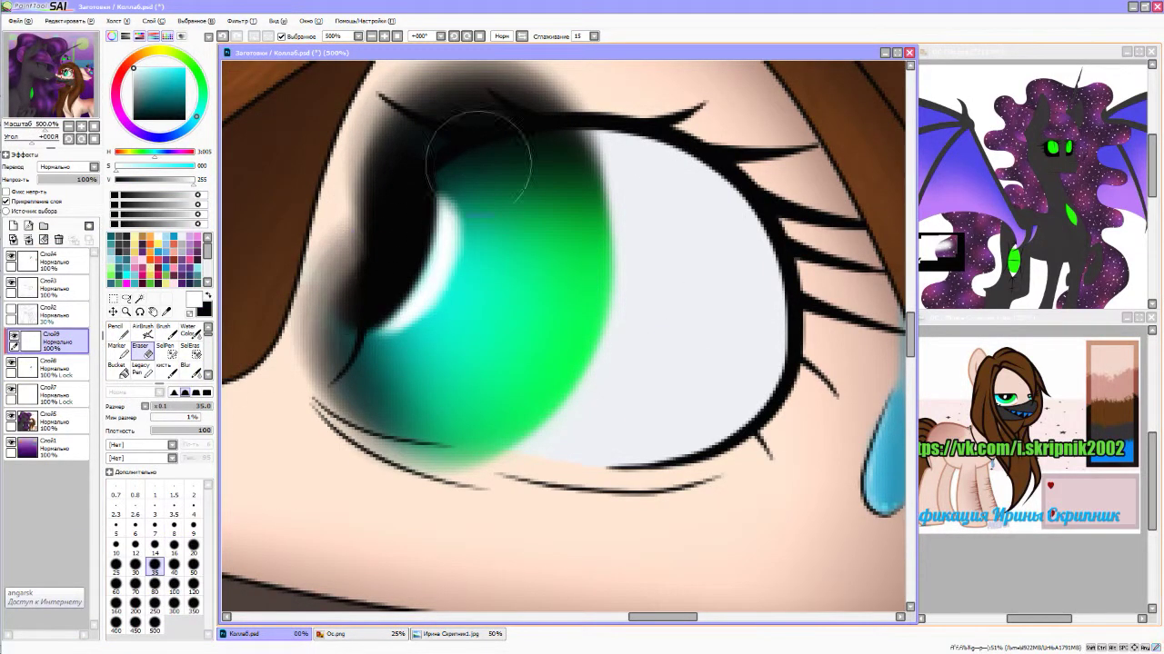
{"action": "key", "text": "b"}
{"action": "key", "text": "ctrl+z"}
{"action": "mouse_move", "coordinate": [400, 300]}
{"action": "left_mouse_down"}
{"action": "mouse_move", "coordinate": [463, 190]}
{"action": "mouse_move", "coordinate": [402, 318]}
{"action": "left_mouse_up"}
- Erase the iris and pupil colour spilling outside the eye outline
{"action": "key", "text": "e"}
{"action": "scroll", "coordinate": [318, 304], "scroll_direction": "up", "scroll_amount": 2}
{"action": "scroll", "coordinate": [318, 305], "scroll_direction": "down", "scroll_amount": 6}
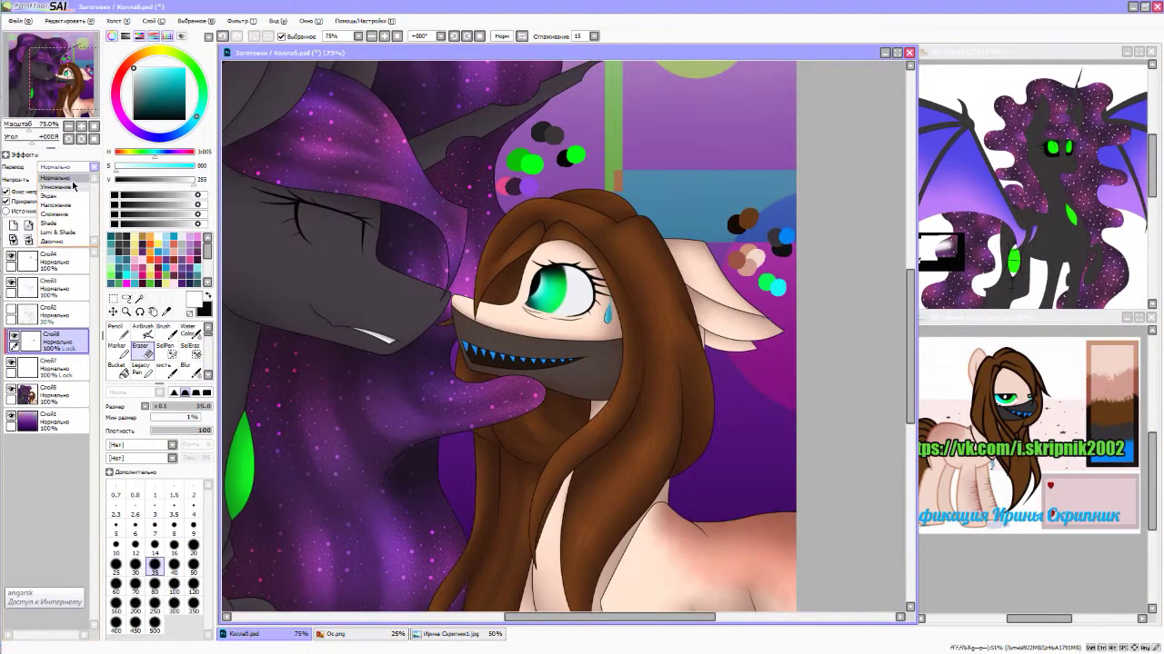
- Shade the eyeball's upper and outer edges black on a clipped Normal layer at 56% opacity with the size 16 Brush
{"action": "left_click", "coordinate": [73, 182]}
{"action": "scroll", "coordinate": [559, 291], "scroll_direction": "up", "scroll_amount": 4}
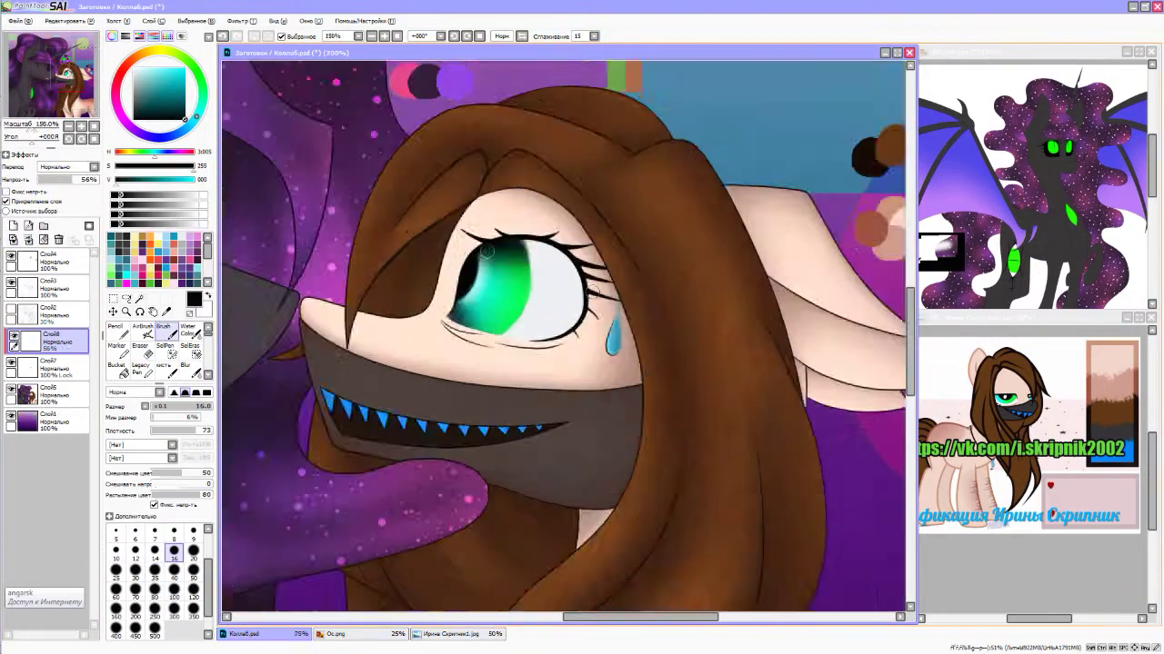
{"action": "key", "text": "b"}
{"action": "left_click_drag", "start_coordinate": [491, 273], "coordinate": [632, 309]}
{"action": "scroll", "coordinate": [631, 309], "scroll_direction": "down", "scroll_amount": 3}
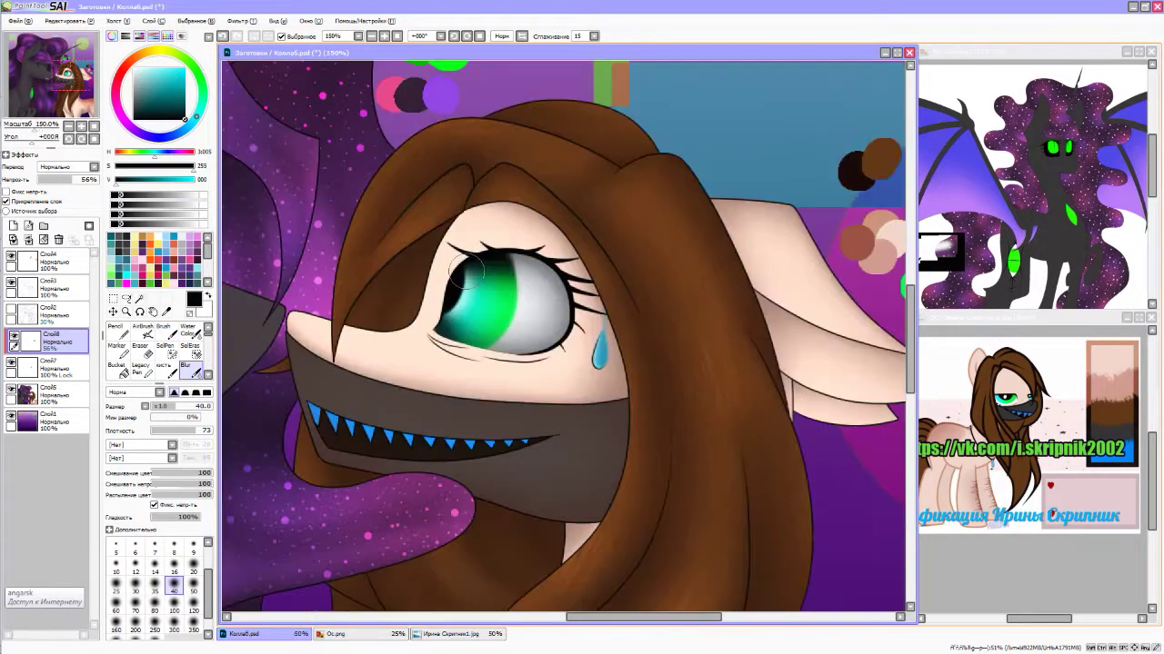
- Lower the eyeball shading to 29% opacity and add a second shadow band, trimmed with the Eraser at size 50
{"action": "scroll", "coordinate": [545, 300], "scroll_direction": "up", "scroll_amount": 3}
{"action": "key", "text": "b"}
{"action": "key", "text": "b"}
{"action": "scroll", "coordinate": [534, 401], "scroll_direction": "up", "scroll_amount": 1}
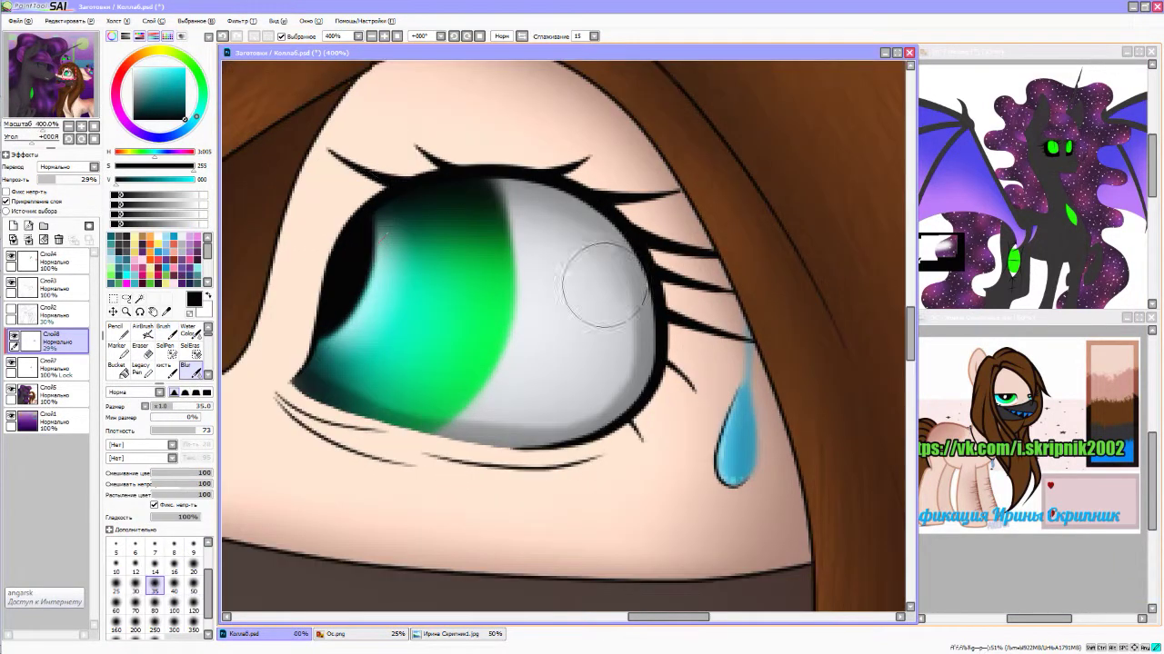
{"action": "key", "text": "e"}
{"action": "mouse_move", "coordinate": [346, 227]}
{"action": "left_mouse_down"}
{"action": "mouse_move", "coordinate": [473, 300]}
{"action": "mouse_move", "coordinate": [545, 381]}
{"action": "mouse_move", "coordinate": [359, 291]}
{"action": "left_mouse_up"}
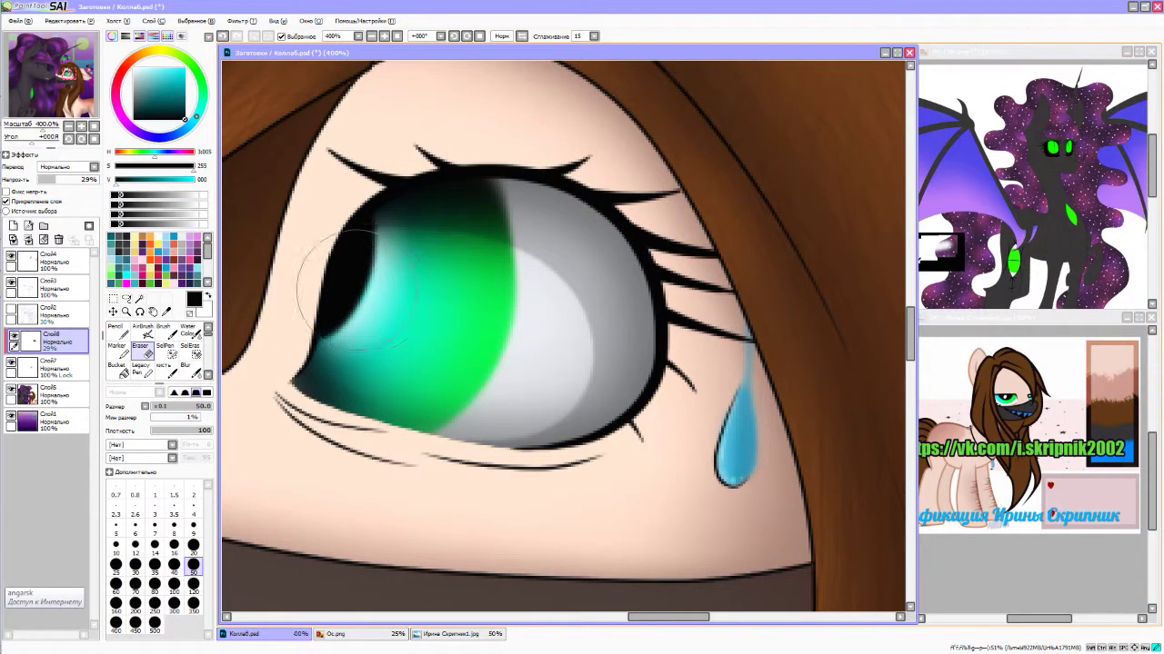
- Reduce the eyeball shading layer's opacity to 21% and pick the Marker
{"action": "scroll", "coordinate": [338, 286], "scroll_direction": "down", "scroll_amount": 4}
{"action": "scroll", "coordinate": [338, 287], "scroll_direction": "up", "scroll_amount": 4}
{"action": "left_click", "coordinate": [117, 346]}
{"action": "left_click_drag", "start_coordinate": [57, 180], "coordinate": [52, 181]}
- Place round white light spots across the iris with the size 14 Marker on an Overlay layer at 71% opacity
{"action": "key", "text": "x"}
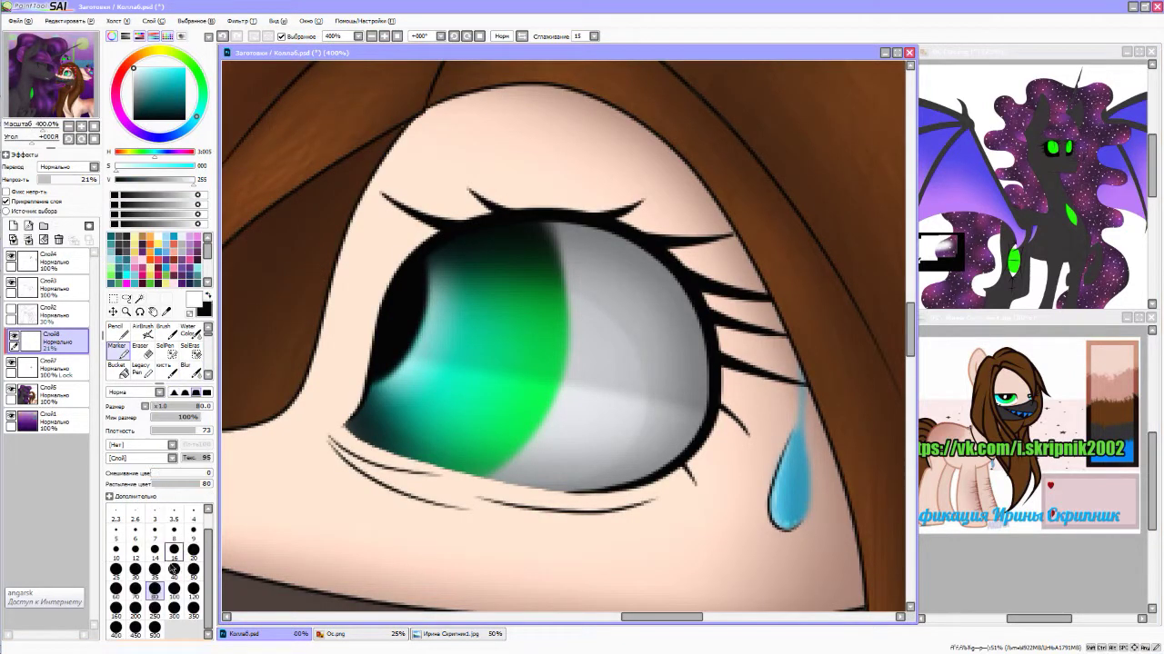
{"action": "left_click", "coordinate": [154, 550]}
{"action": "left_click", "coordinate": [519, 364]}
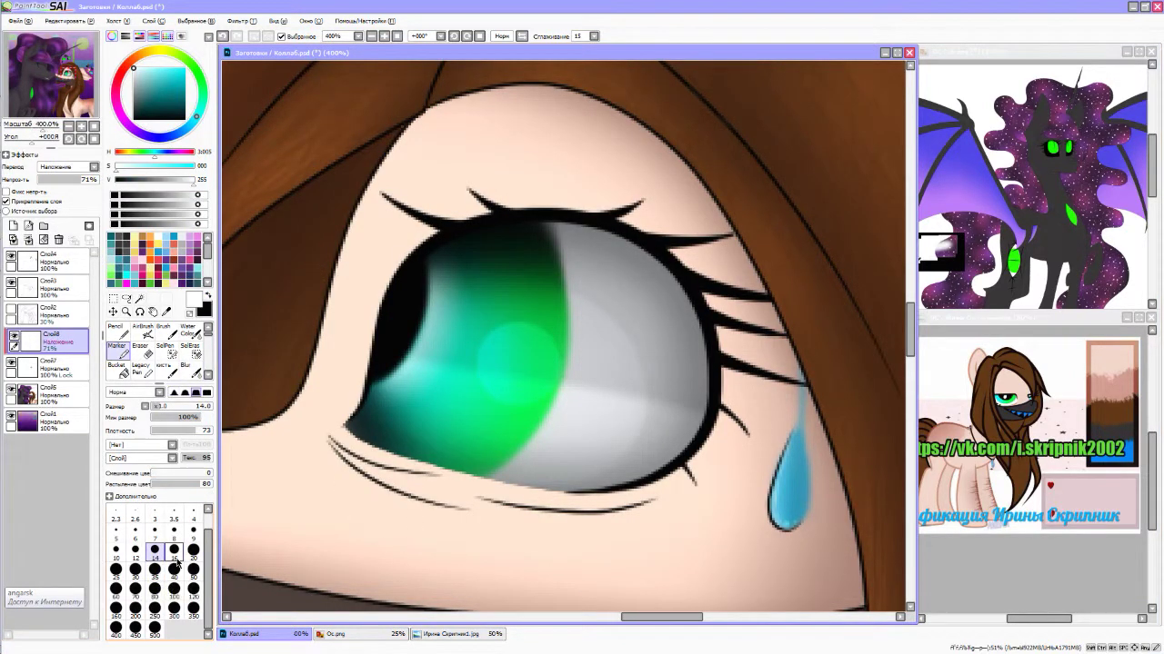
{"action": "scroll", "coordinate": [615, 393], "scroll_direction": "down", "scroll_amount": 2}
- Dot small white sparkles around the eye's inner corner and rim with the Pencil at size 1.5
{"action": "left_click", "coordinate": [116, 329]}
{"action": "scroll", "coordinate": [546, 364], "scroll_direction": "up", "scroll_amount": 3}
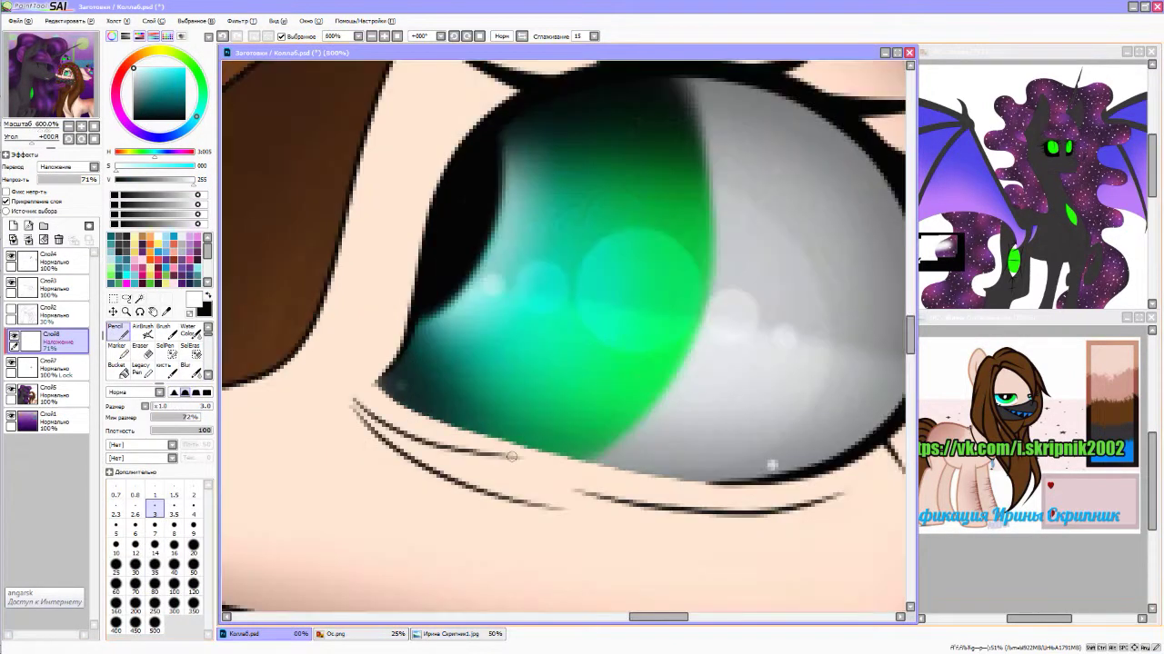
{"action": "left_click", "coordinate": [174, 495]}
{"action": "scroll", "coordinate": [545, 364], "scroll_direction": "up", "scroll_amount": 2}
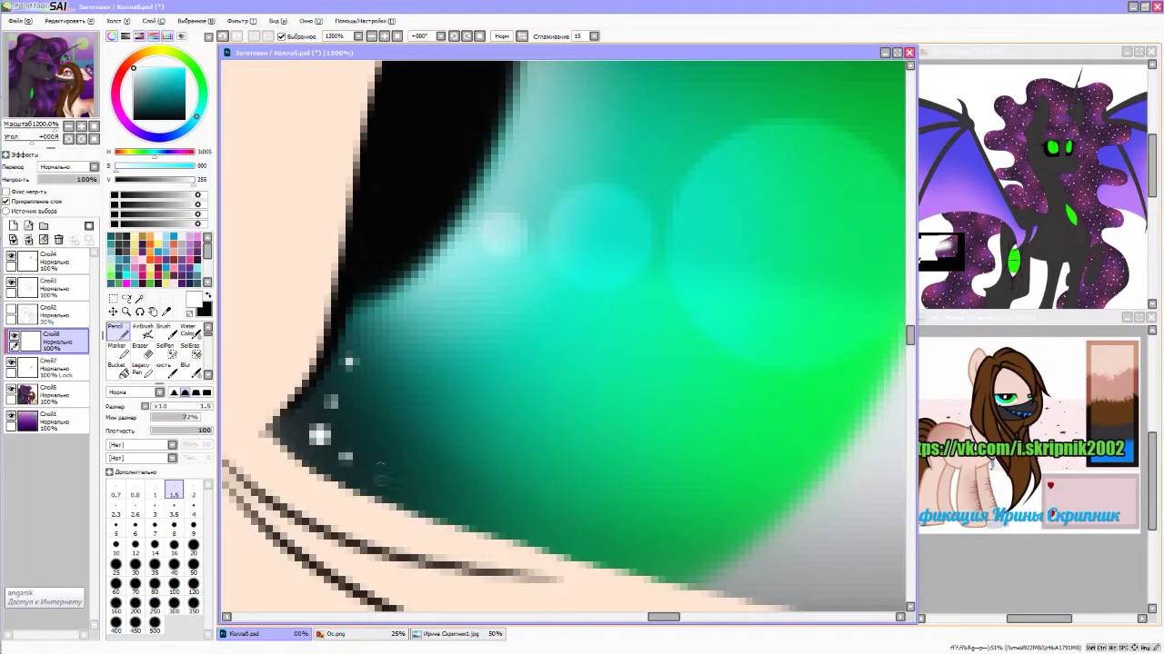
{"action": "left_click_drag", "start_coordinate": [95, 180], "coordinate": [61, 181]}
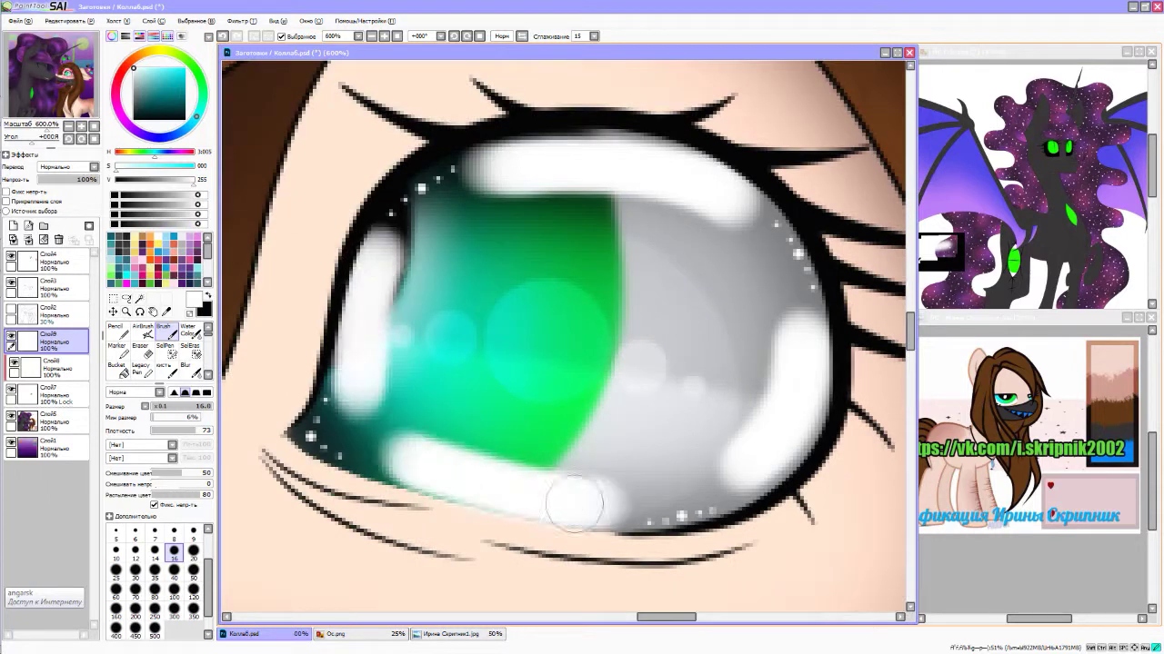
- Trim the thick white strokes beside the pupil and along the lower lid into thin highlights with the size 16 Eraser
{"action": "key", "text": "e"}
{"action": "scroll", "coordinate": [545, 364], "scroll_direction": "up", "scroll_amount": 2}
{"action": "left_click_drag", "start_coordinate": [400, 227], "coordinate": [429, 276]}
{"action": "scroll", "coordinate": [342, 222], "scroll_direction": "down", "scroll_amount": 2}
{"action": "mouse_move", "coordinate": [409, 437]}
{"action": "left_mouse_down"}
{"action": "mouse_move", "coordinate": [649, 475]}
{"action": "mouse_move", "coordinate": [681, 468]}
{"action": "mouse_move", "coordinate": [514, 502]}
{"action": "left_mouse_up"}
{"action": "scroll", "coordinate": [624, 506], "scroll_direction": "down", "scroll_amount": 2}
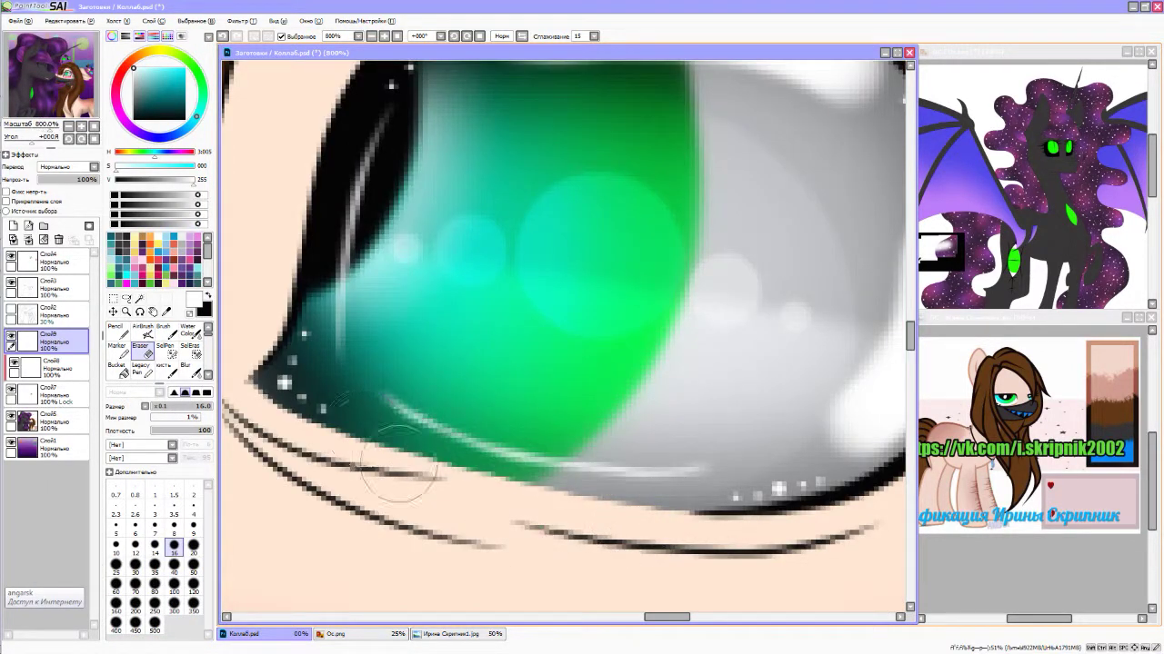
- Trim the white strokes along the eye's outer and upper rims into thin curved highlights
{"action": "scroll", "coordinate": [723, 433], "scroll_direction": "right", "scroll_amount": 2}
{"action": "scroll", "coordinate": [723, 433], "scroll_direction": "up", "scroll_amount": 1}
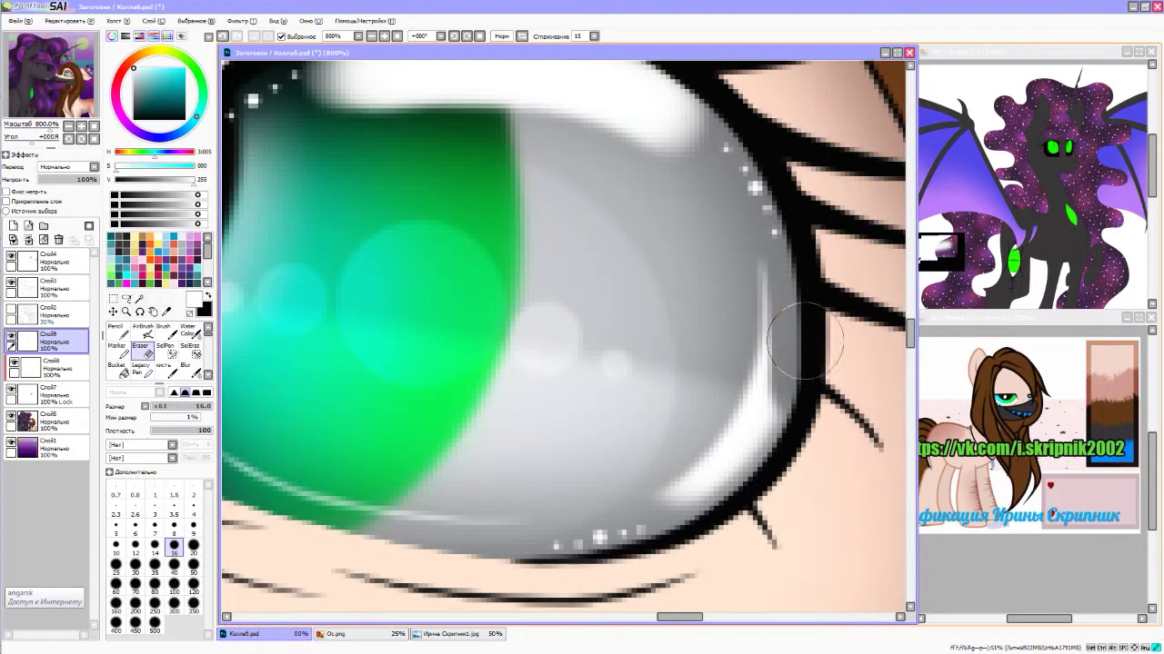
{"action": "left_click_drag", "start_coordinate": [810, 327], "coordinate": [685, 534]}
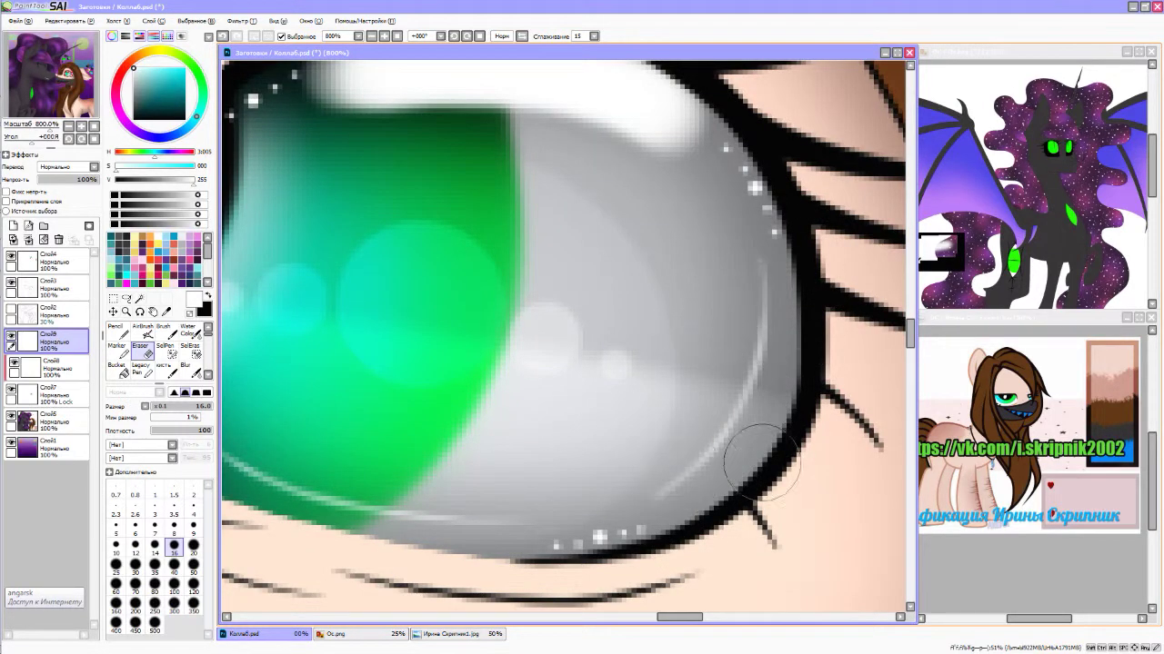
{"action": "scroll", "coordinate": [761, 462], "scroll_direction": "down", "scroll_amount": 3}
{"action": "scroll", "coordinate": [688, 273], "scroll_direction": "up", "scroll_amount": 4}
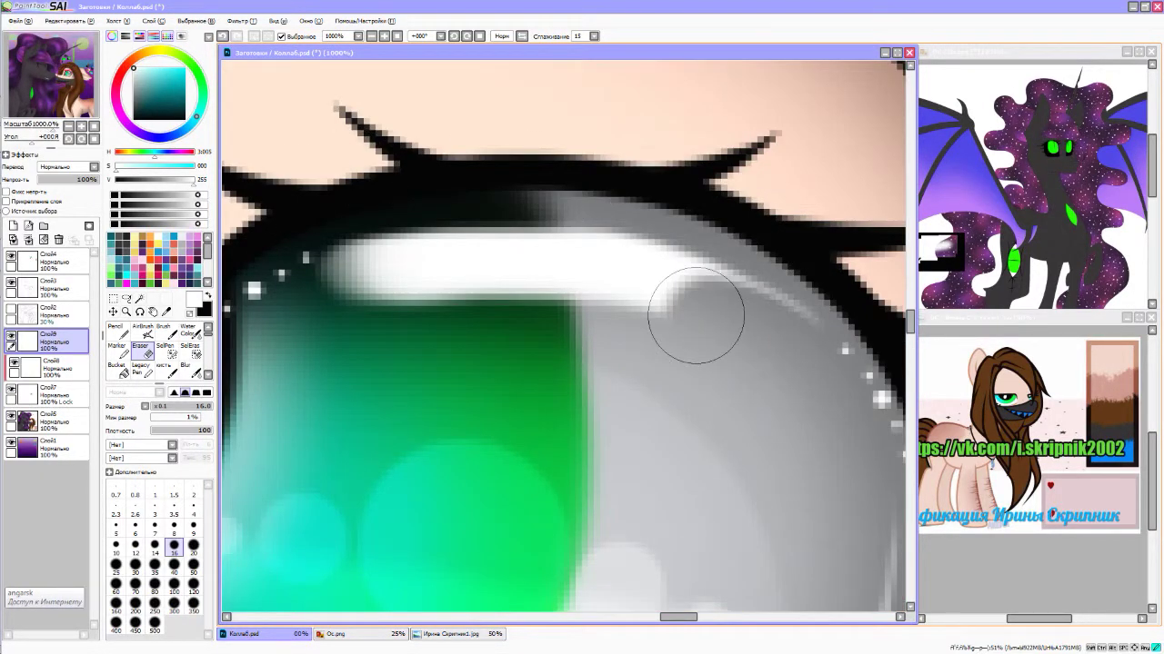
{"action": "left_click_drag", "start_coordinate": [693, 312], "coordinate": [411, 288]}
- Select the thin rim highlights one at a time and free-transform the lower one to follow the eye's edge
{"action": "scroll", "coordinate": [635, 304], "scroll_direction": "down", "scroll_amount": 2}
{"action": "key", "text": "m"}
{"action": "mouse_move", "coordinate": [378, 173]}
{"action": "left_mouse_down"}
{"action": "mouse_move", "coordinate": [695, 306]}
{"action": "mouse_move", "coordinate": [697, 286]}
{"action": "left_mouse_up"}
{"action": "key", "text": "ctrl+t"}
{"action": "scroll", "coordinate": [283, 381], "scroll_direction": "down", "scroll_amount": 2}
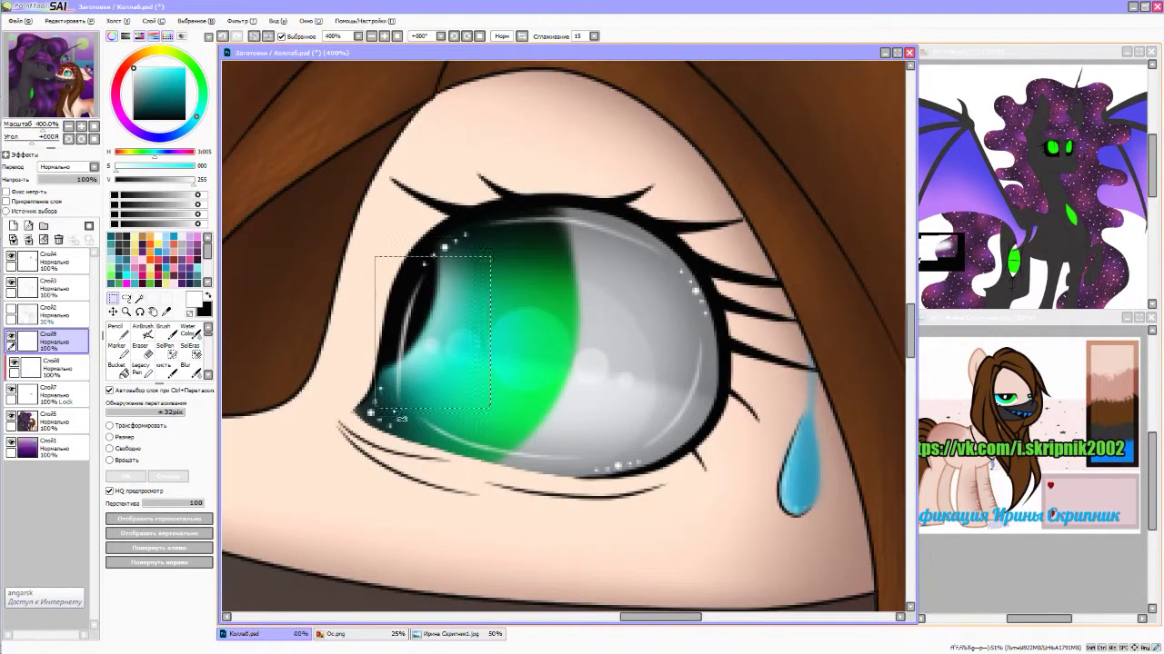
{"action": "scroll", "coordinate": [427, 465], "scroll_direction": "up", "scroll_amount": 2}
{"action": "left_click_drag", "start_coordinate": [428, 415], "coordinate": [428, 466]}
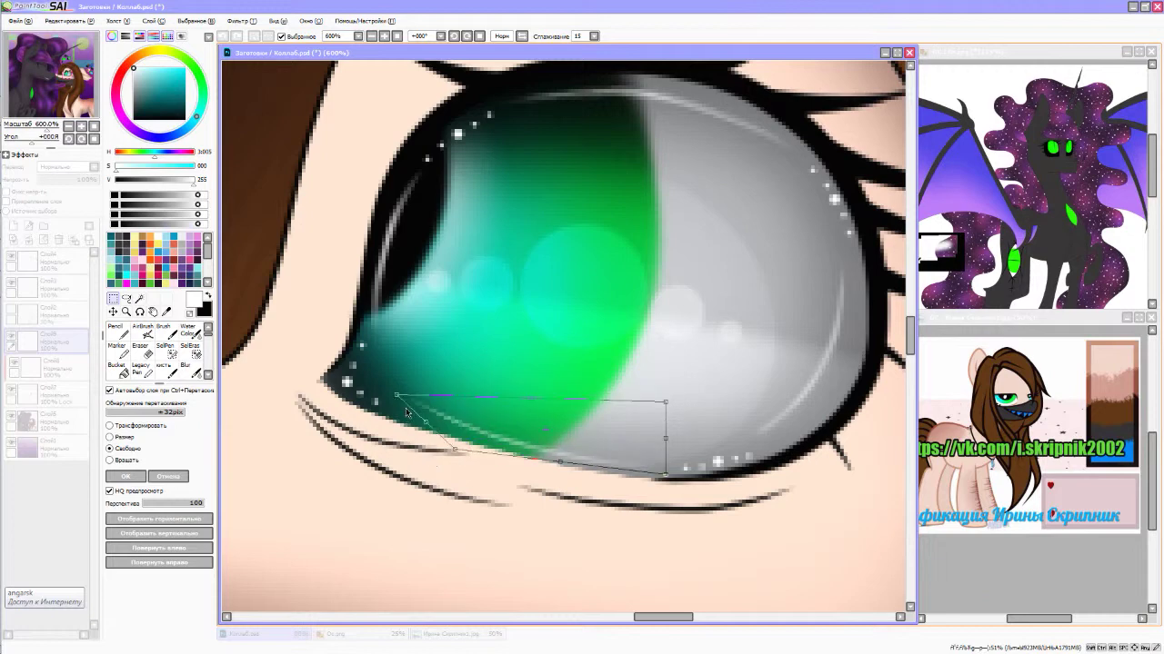
- Free-transform the outer rim highlight to fit the eye's edge and set the highlight layer to Screen at 50% opacity
{"action": "key", "text": "ctrl+z"}
{"action": "key", "text": "ctrl+z"}
{"action": "key", "text": "ctrl+z"}
{"action": "key", "text": "ctrl+z"}
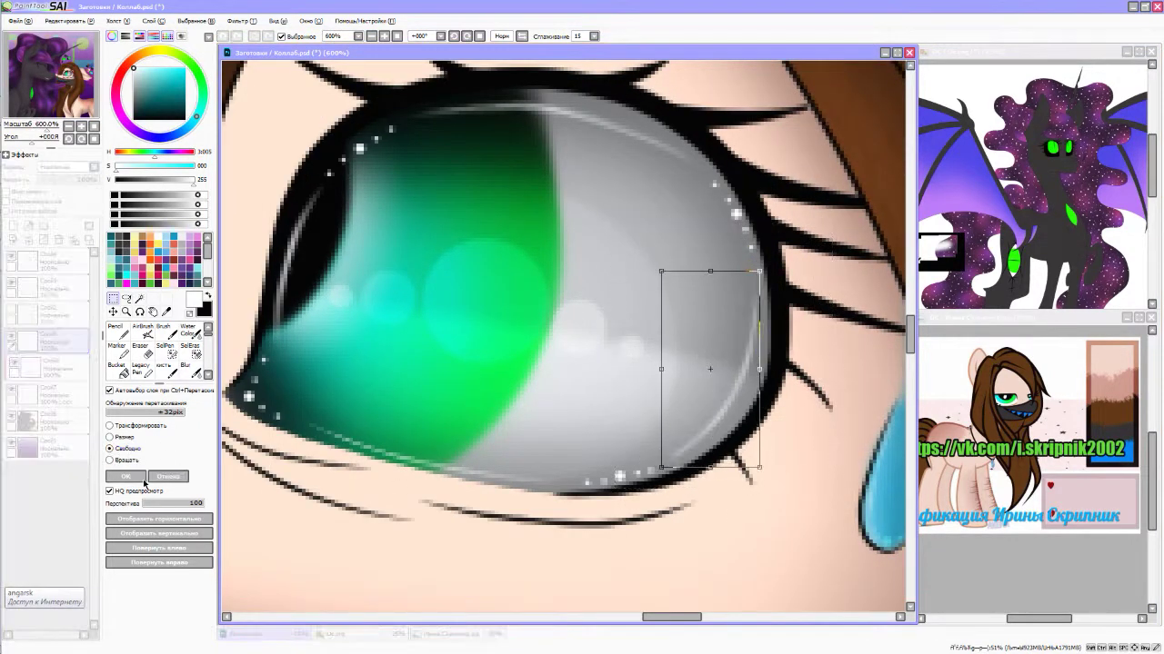
{"action": "left_click", "coordinate": [144, 482]}
{"action": "key", "text": "minus"}
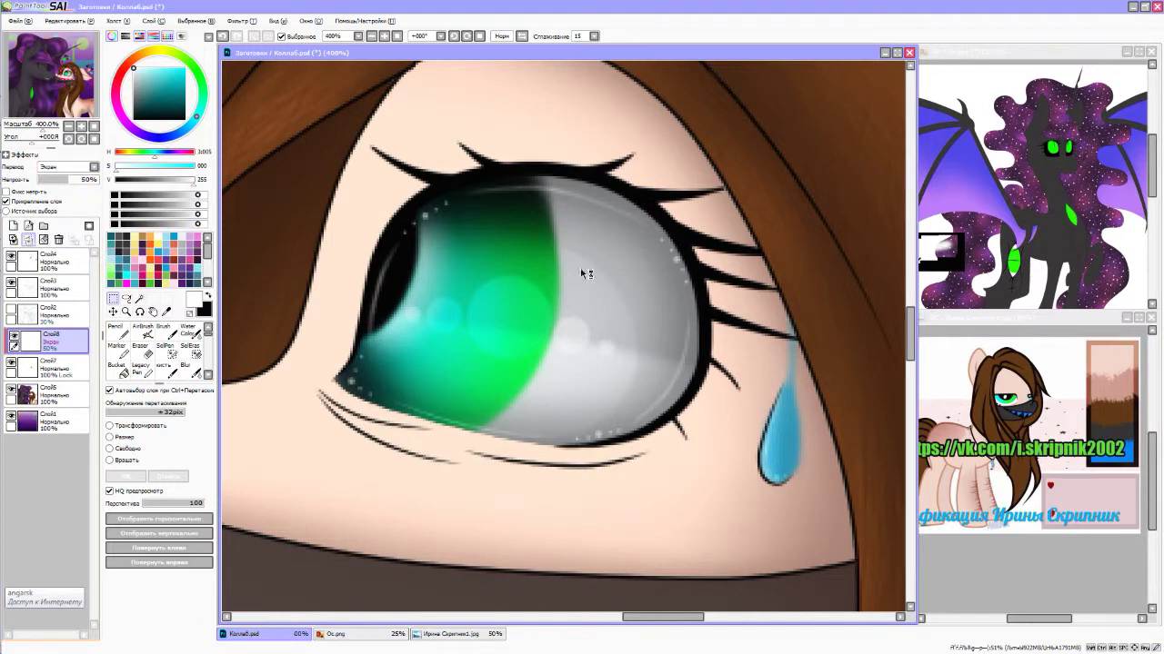
- Merge the small pony's eye highlights and shading down into the eye colour layer
{"action": "key", "text": "ctrl+e"}
{"action": "key", "text": "minus"}
{"action": "key", "text": "minus"}
{"action": "key", "text": "minus"}
{"action": "key", "text": "minus"}
{"action": "key", "text": "minus"}
{"action": "key", "text": "minus"}
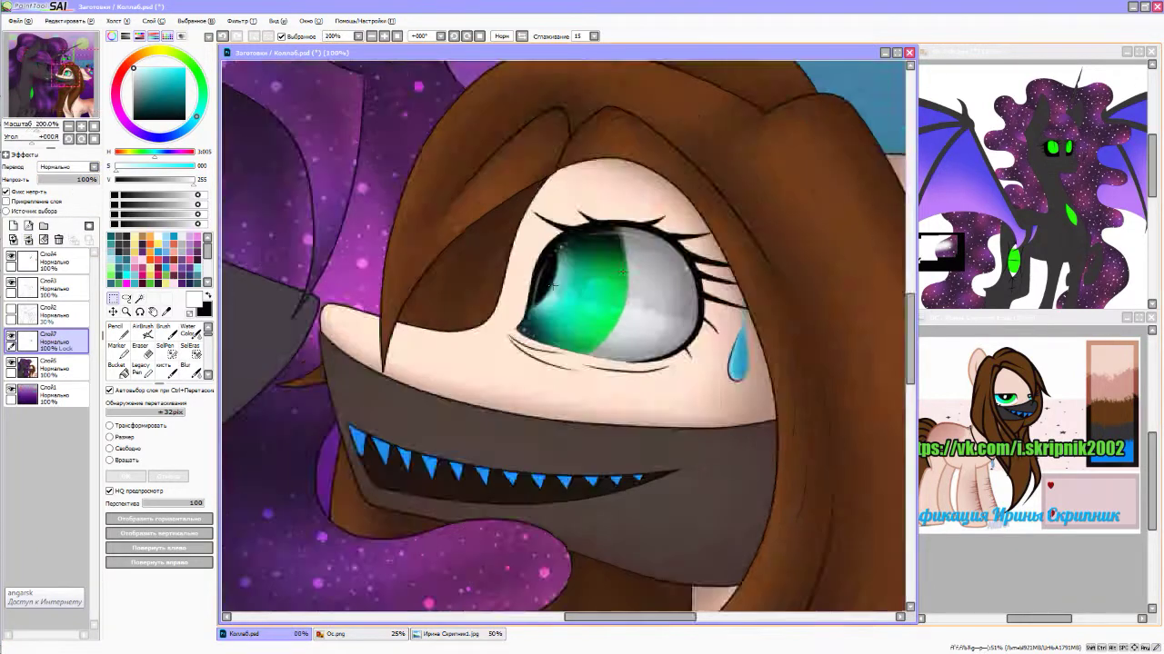
- Fill the dark pony's eye with pink using the Pencil at size 14
{"action": "key", "text": "n"}
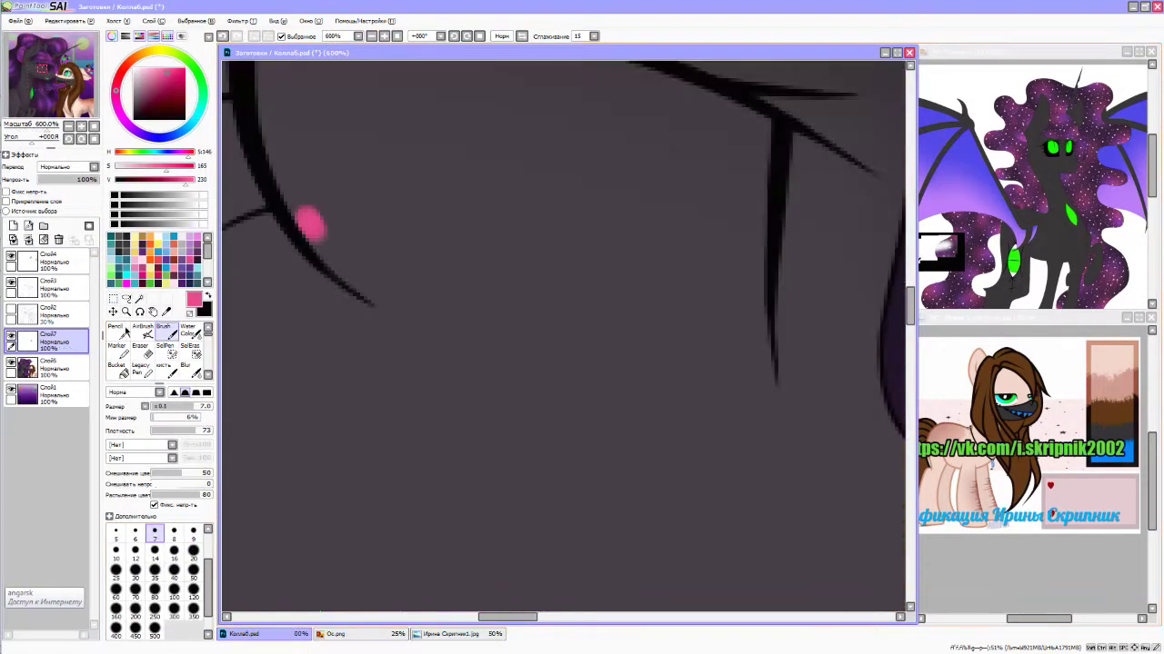
{"action": "left_click_drag", "start_coordinate": [300, 215], "coordinate": [314, 229]}
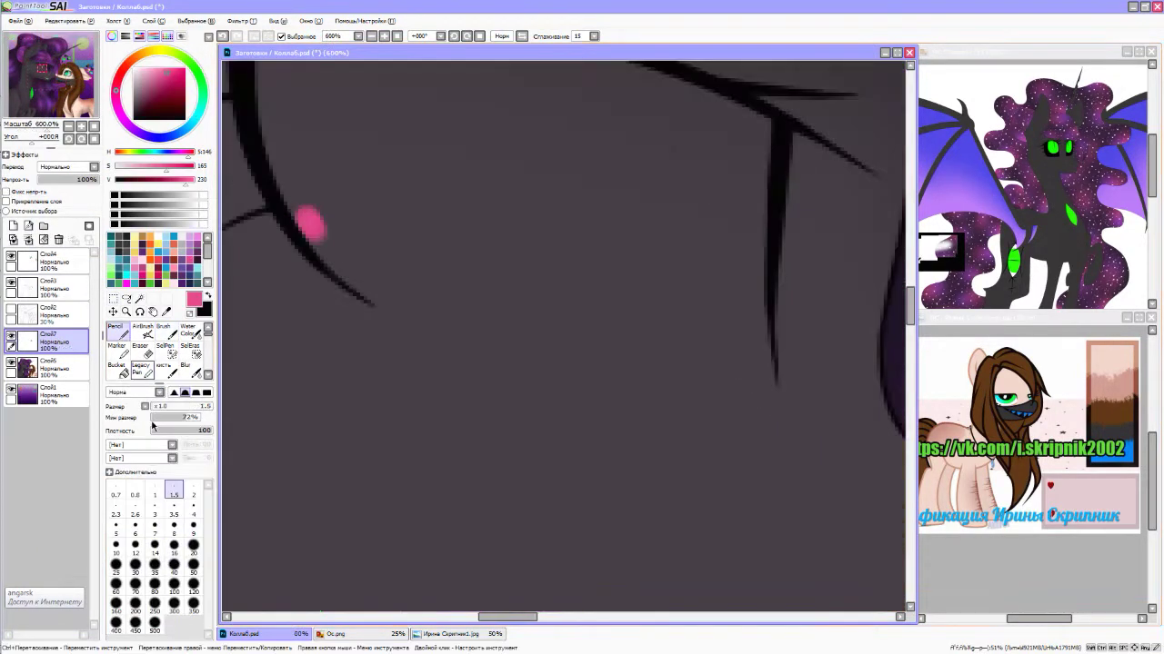
{"action": "mouse_move", "coordinate": [273, 91]}
{"action": "left_mouse_down"}
{"action": "mouse_move", "coordinate": [481, 240]}
{"action": "mouse_move", "coordinate": [755, 218]}
{"action": "left_mouse_up"}
{"action": "left_click_drag", "start_coordinate": [727, 163], "coordinate": [600, 100]}
{"action": "mouse_move", "coordinate": [545, 155]}
{"action": "left_mouse_down"}
{"action": "mouse_move", "coordinate": [662, 155]}
{"action": "mouse_move", "coordinate": [473, 227]}
{"action": "left_mouse_up"}
{"action": "scroll", "coordinate": [594, 252], "scroll_direction": "down", "scroll_amount": 1}
{"action": "scroll", "coordinate": [502, 234], "scroll_direction": "up", "scroll_amount": 2}
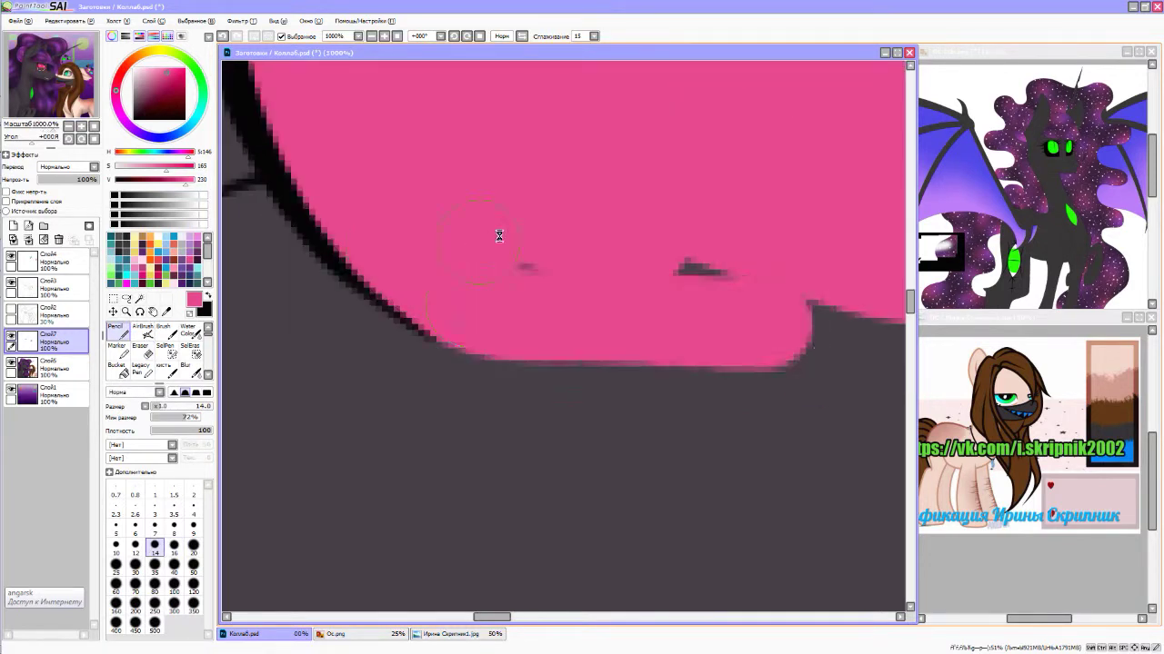
{"action": "left_click_drag", "start_coordinate": [764, 282], "coordinate": [602, 235]}
- Clean the pink fill's edge at the dark pony's lower eye corner with the Eraser at size 7
{"action": "scroll", "coordinate": [600, 235], "scroll_direction": "down", "scroll_amount": 1}
{"action": "scroll", "coordinate": [750, 280], "scroll_direction": "up", "scroll_amount": 2}
{"action": "key", "text": "e"}
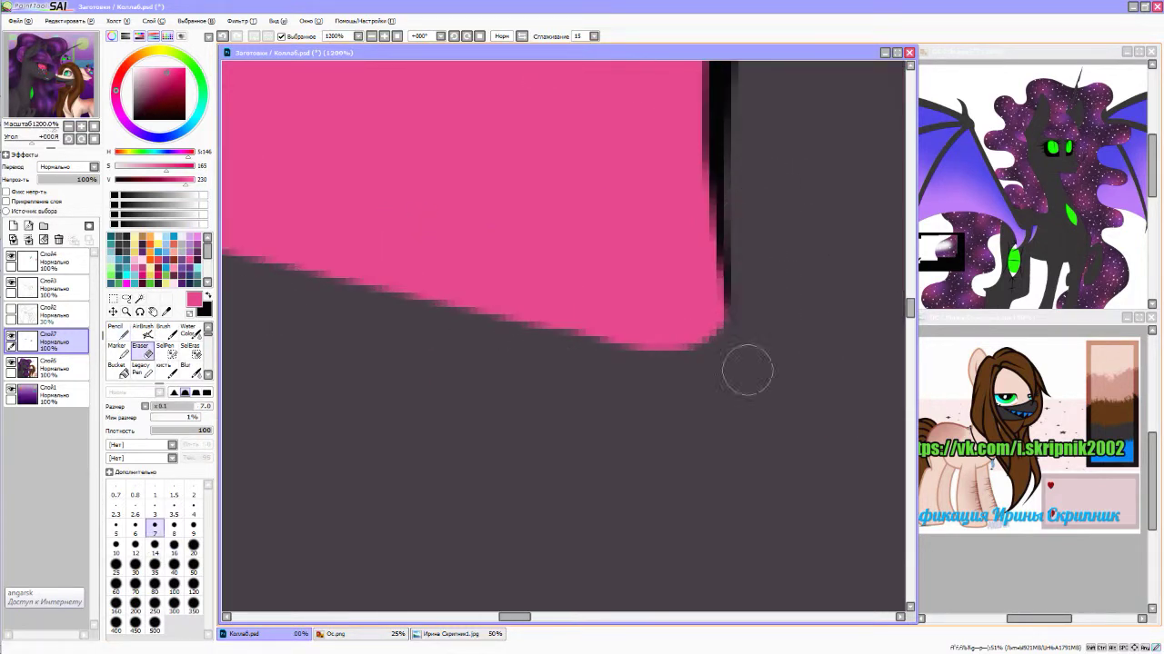
{"action": "scroll", "coordinate": [289, 282], "scroll_direction": "down", "scroll_amount": 2}
{"action": "scroll", "coordinate": [586, 353], "scroll_direction": "down", "scroll_amount": 3}
- Recolour the dark pony's eye fill black with the Pencil
{"action": "key", "text": "n"}
{"action": "key", "text": "x"}
{"action": "mouse_move", "coordinate": [472, 229]}
{"action": "left_mouse_down"}
{"action": "mouse_move", "coordinate": [493, 356]}
{"action": "mouse_move", "coordinate": [622, 284]}
{"action": "left_mouse_up"}
- Paint white over the black eye with the Marker on a new clipped layer and lower its opacity to 6%
{"action": "scroll", "coordinate": [622, 284], "scroll_direction": "up", "scroll_amount": 1}
{"action": "left_click", "coordinate": [28, 225]}
{"action": "left_click", "coordinate": [7, 201]}
{"action": "key", "text": "x"}
{"action": "left_click", "coordinate": [116, 368]}
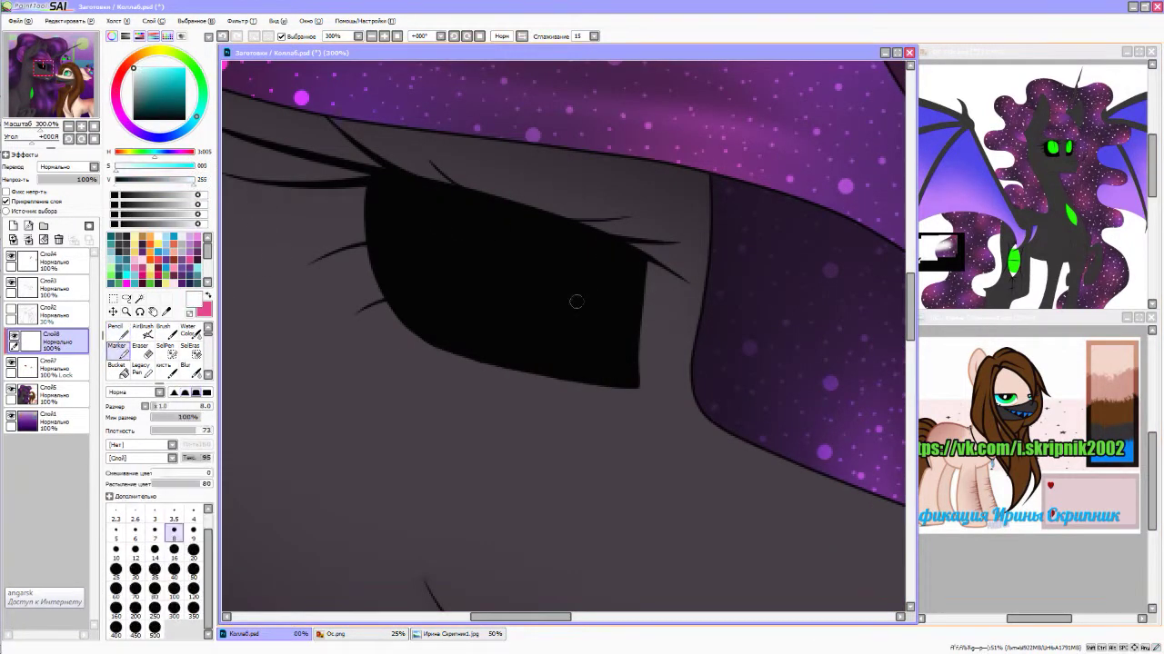
{"action": "left_click", "coordinate": [500, 291]}
{"action": "left_click_drag", "start_coordinate": [86, 179], "coordinate": [41, 179]}
- Trim the faint white glow over the dark pony's black eye and soften it with Blur at size 35
{"action": "key", "text": "e"}
{"action": "left_click_drag", "start_coordinate": [681, 252], "coordinate": [390, 218]}
{"action": "left_click", "coordinate": [194, 370]}
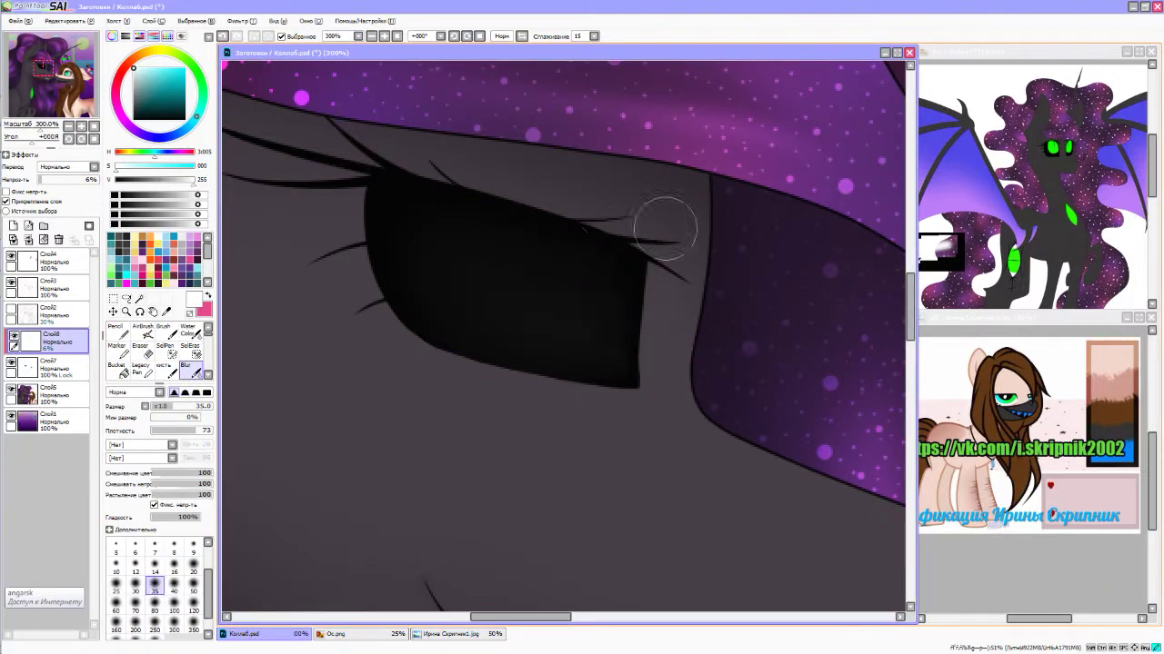
- Shade the edges of the dark pony's bright green iris with darker green and smooth them with Blur
{"action": "scroll", "coordinate": [429, 248], "scroll_direction": "down", "scroll_amount": 4}
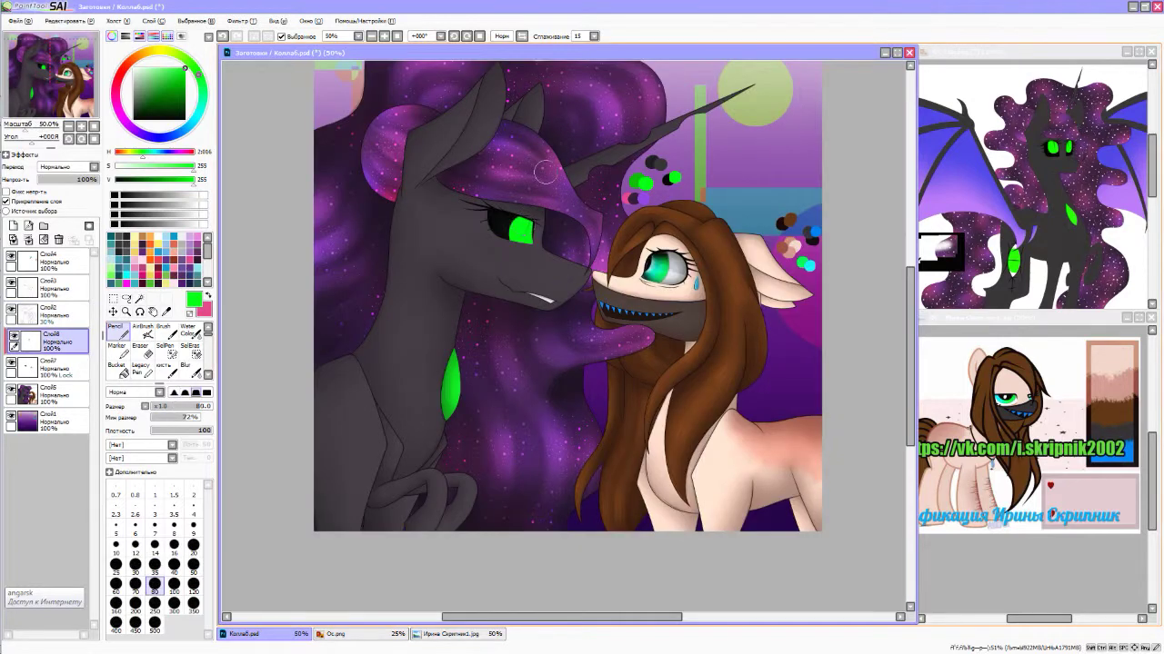
{"action": "scroll", "coordinate": [543, 171], "scroll_direction": "up", "scroll_amount": 4}
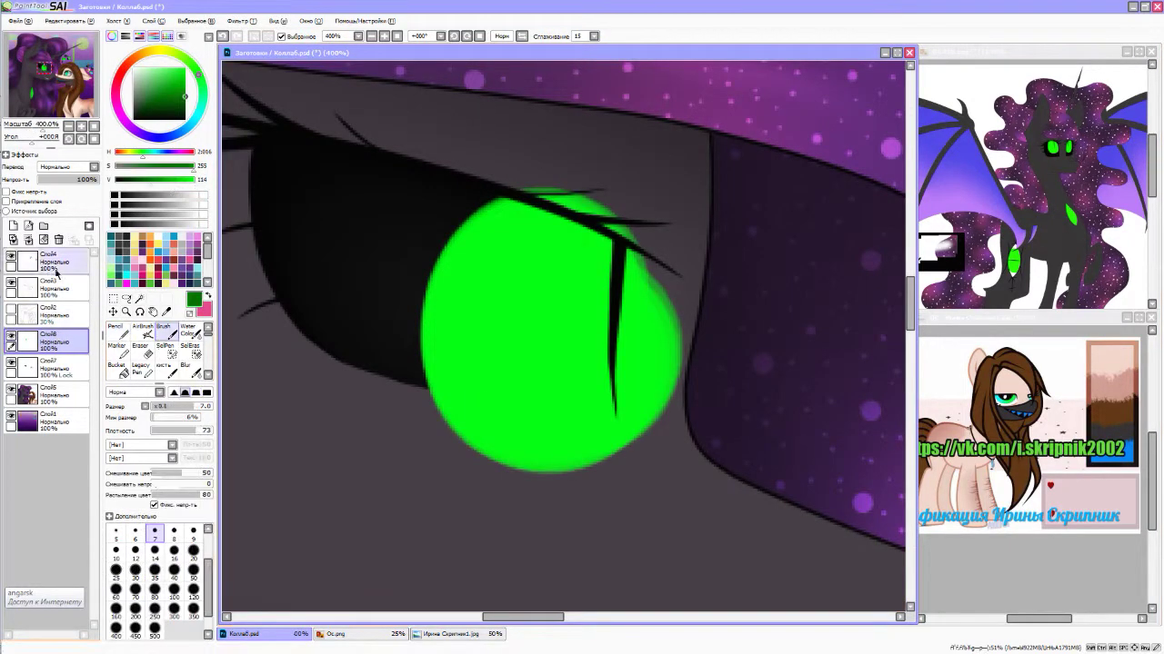
{"action": "left_click_drag", "start_coordinate": [545, 205], "coordinate": [700, 252]}
{"action": "left_click", "coordinate": [187, 368]}
{"action": "left_click_drag", "start_coordinate": [473, 272], "coordinate": [614, 370]}
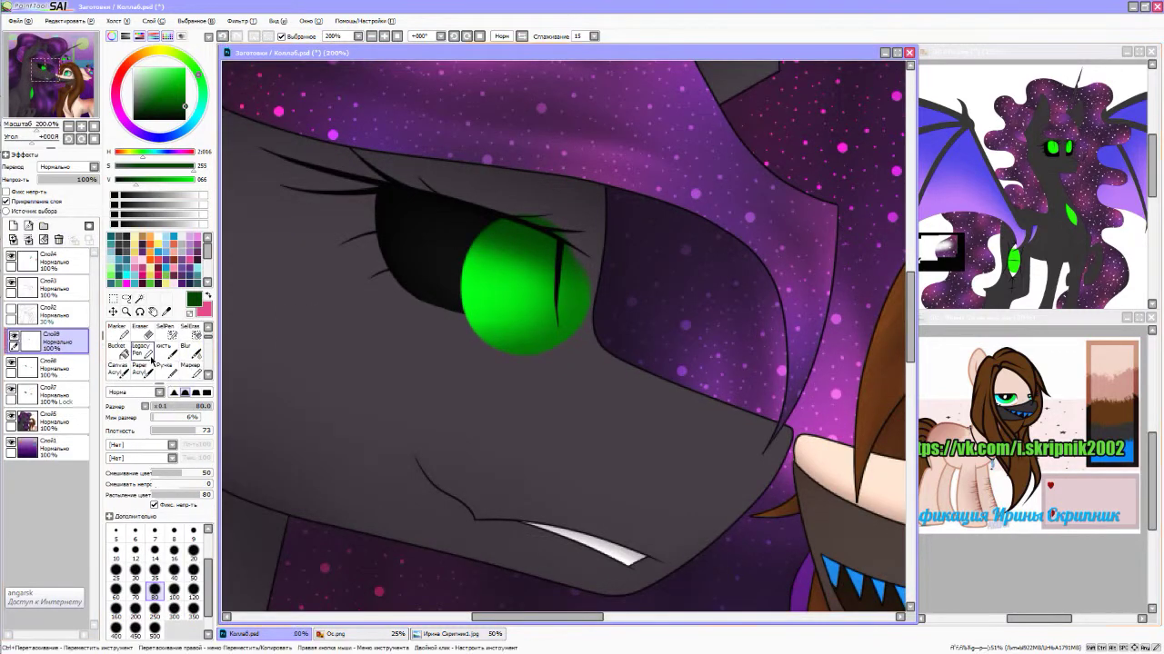
- Add dark streaks and a black upper shadow to the iris on a clipped layer with the Paper Acrylic brush, blending with Blur
{"action": "scroll", "coordinate": [150, 357], "scroll_direction": "down", "scroll_amount": 2}
{"action": "left_click", "coordinate": [142, 333]}
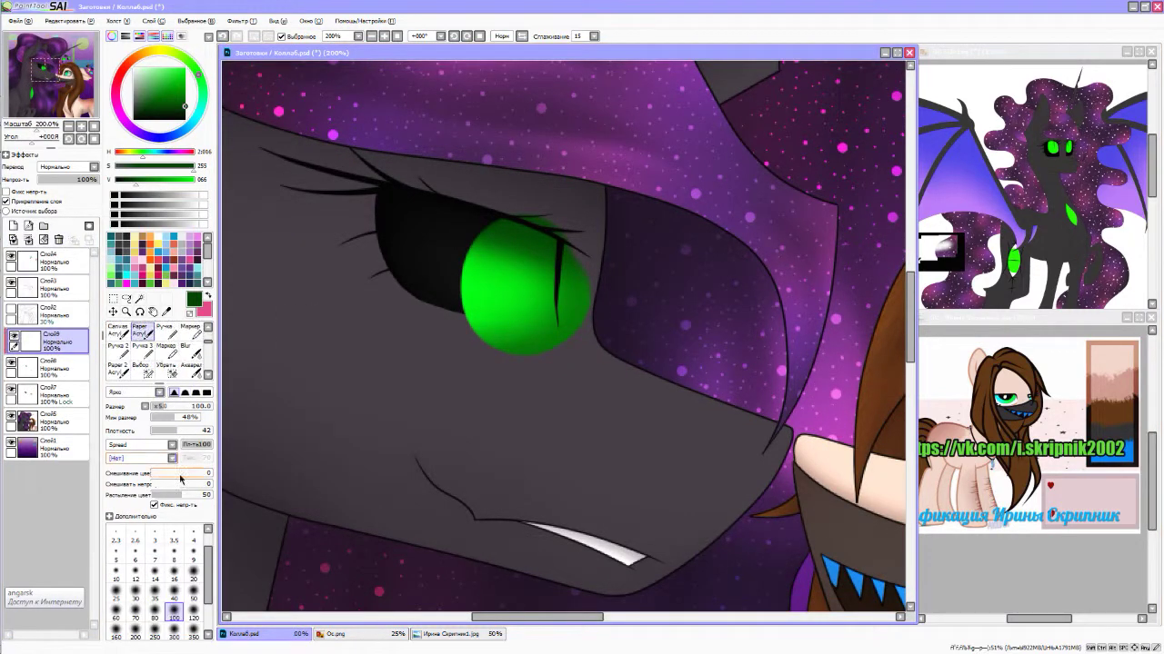
{"action": "mouse_move", "coordinate": [285, 286]}
{"action": "left_mouse_down"}
{"action": "mouse_move", "coordinate": [624, 338]}
{"action": "mouse_move", "coordinate": [490, 300]}
{"action": "left_mouse_up"}
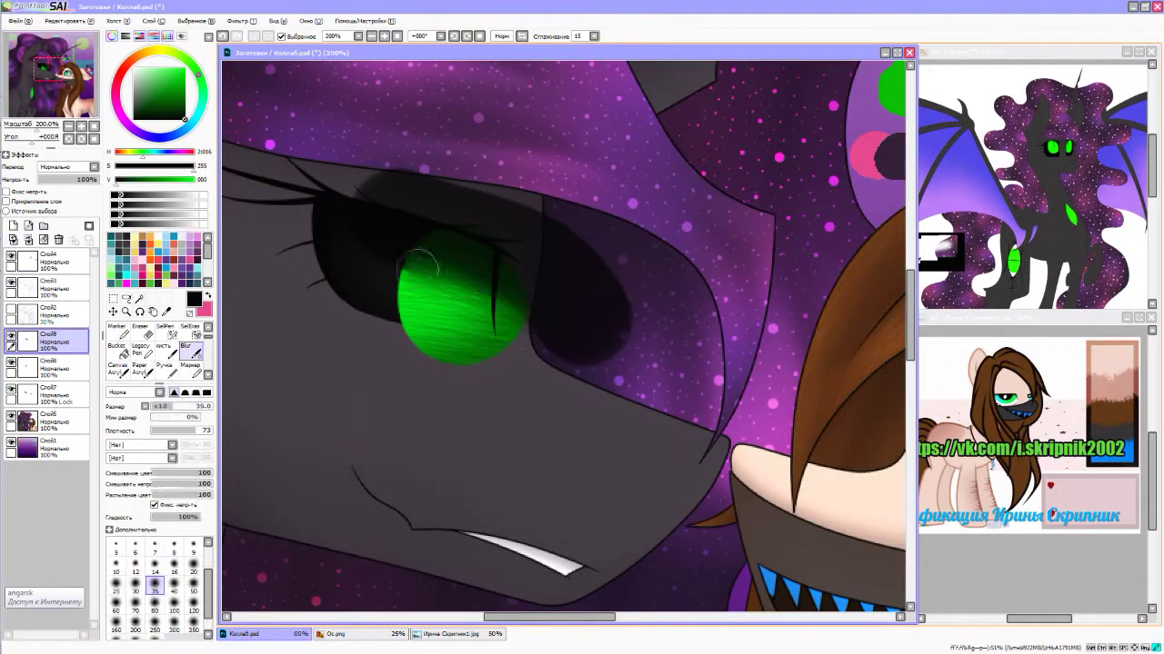
{"action": "key", "text": "ctrl+z"}
{"action": "mouse_move", "coordinate": [455, 209]}
{"action": "left_mouse_down"}
{"action": "mouse_move", "coordinate": [495, 245]}
{"action": "mouse_move", "coordinate": [503, 320]}
{"action": "left_mouse_up"}
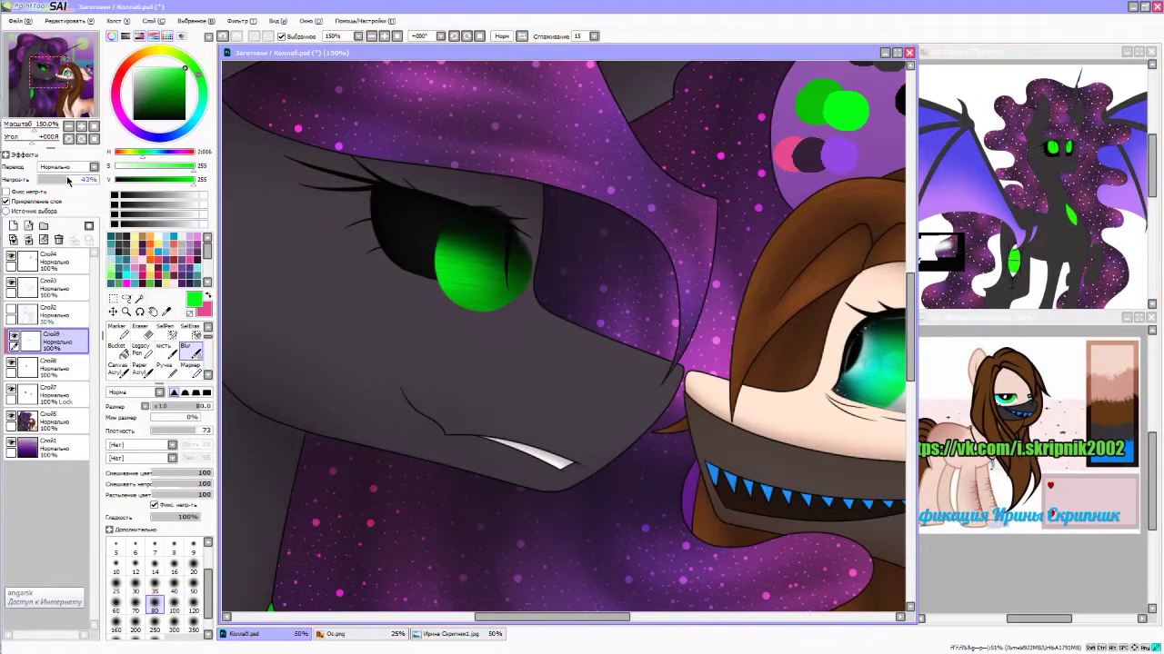
- Draw a narrow black slit pupil on the green iris with the Line tool at size 1.5 on a new linework layer
{"action": "left_click", "coordinate": [115, 333]}
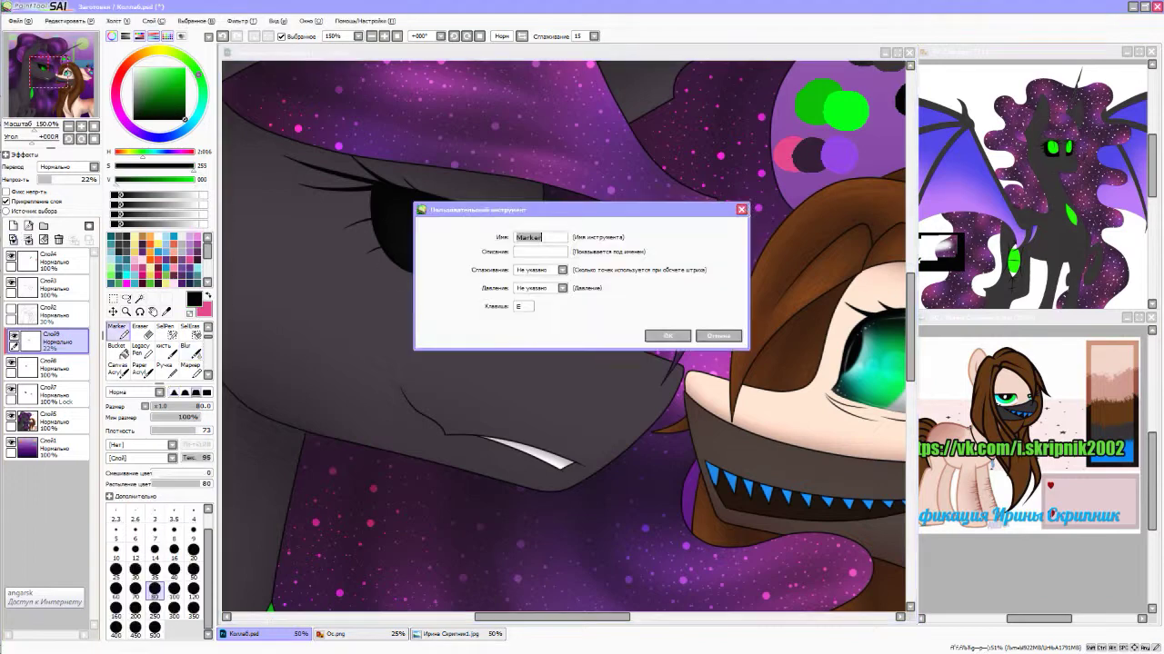
{"action": "left_click", "coordinate": [185, 350]}
{"action": "scroll", "coordinate": [519, 385], "scroll_direction": "up", "scroll_amount": 2}
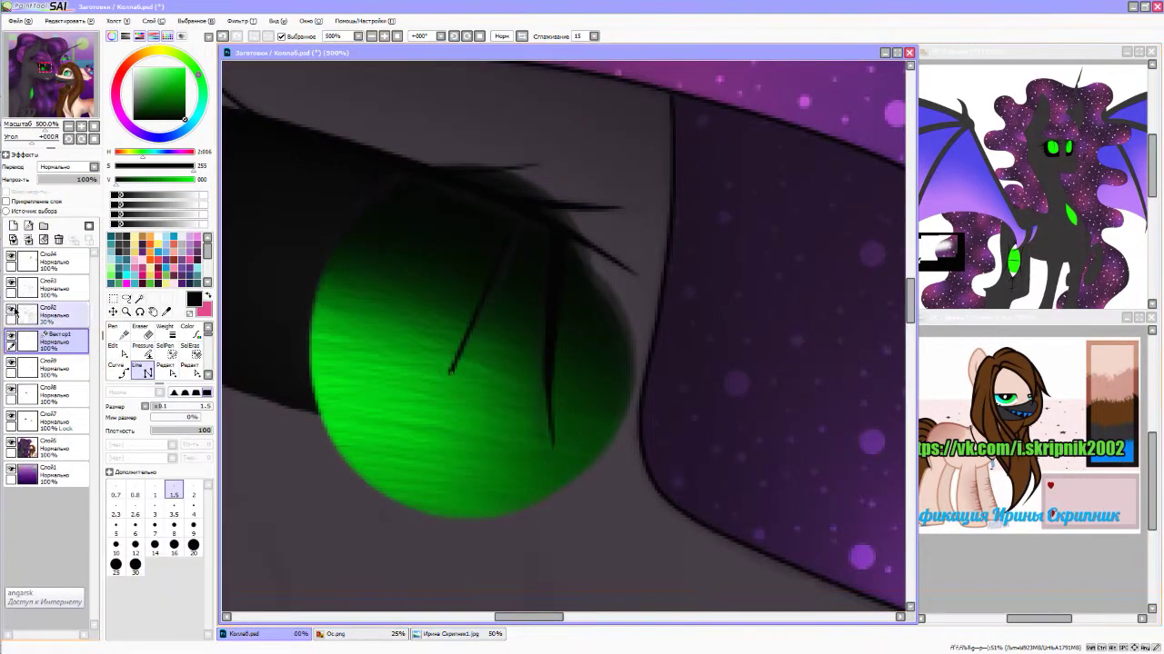
{"action": "left_click", "coordinate": [12, 310], "text": "ctrl"}
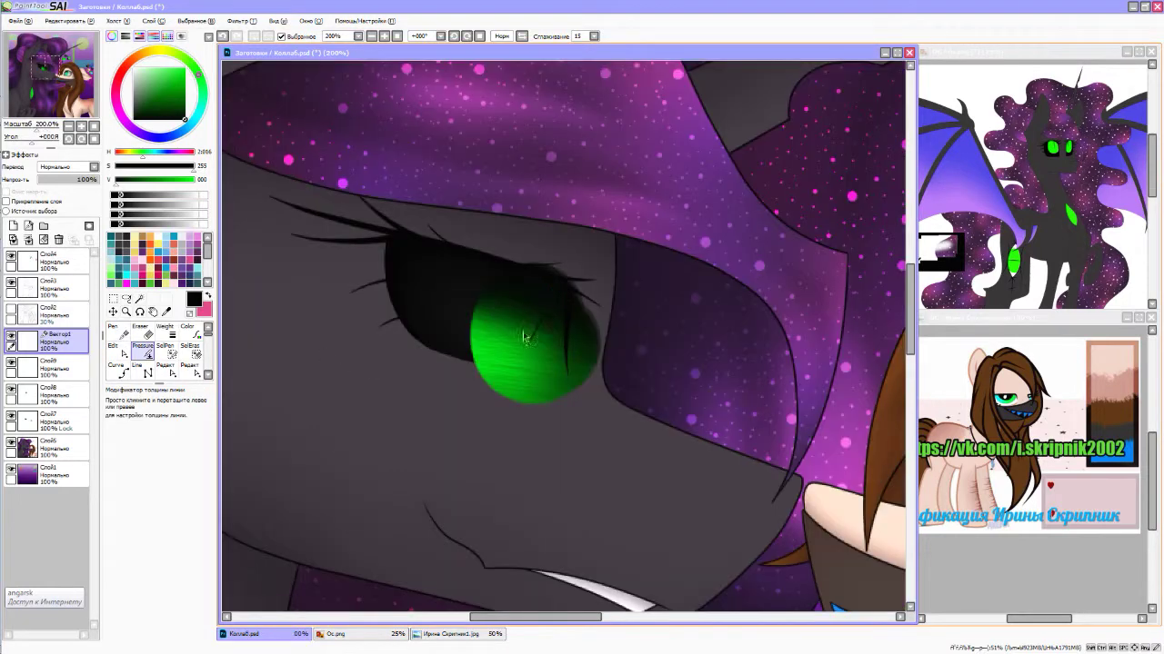
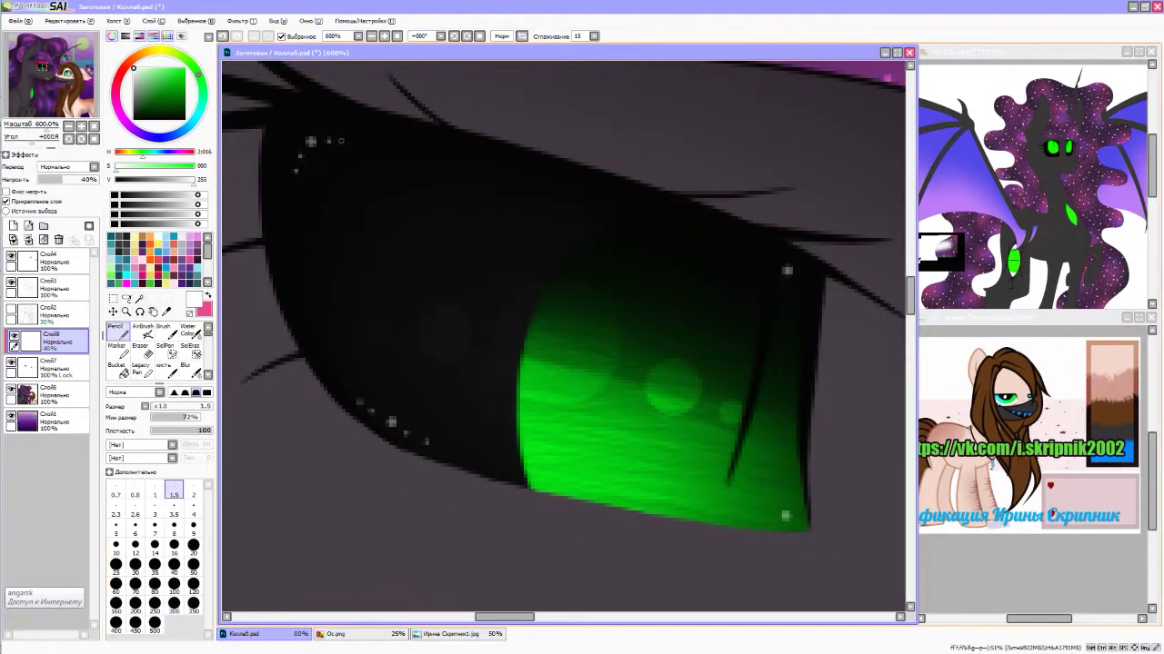
- Dot tiny white sparkles in the eye's corners with the Pencil at 1.5 and paint white strips along its edges with Brush 14
{"action": "left_click_drag", "start_coordinate": [341, 140], "coordinate": [658, 414]}
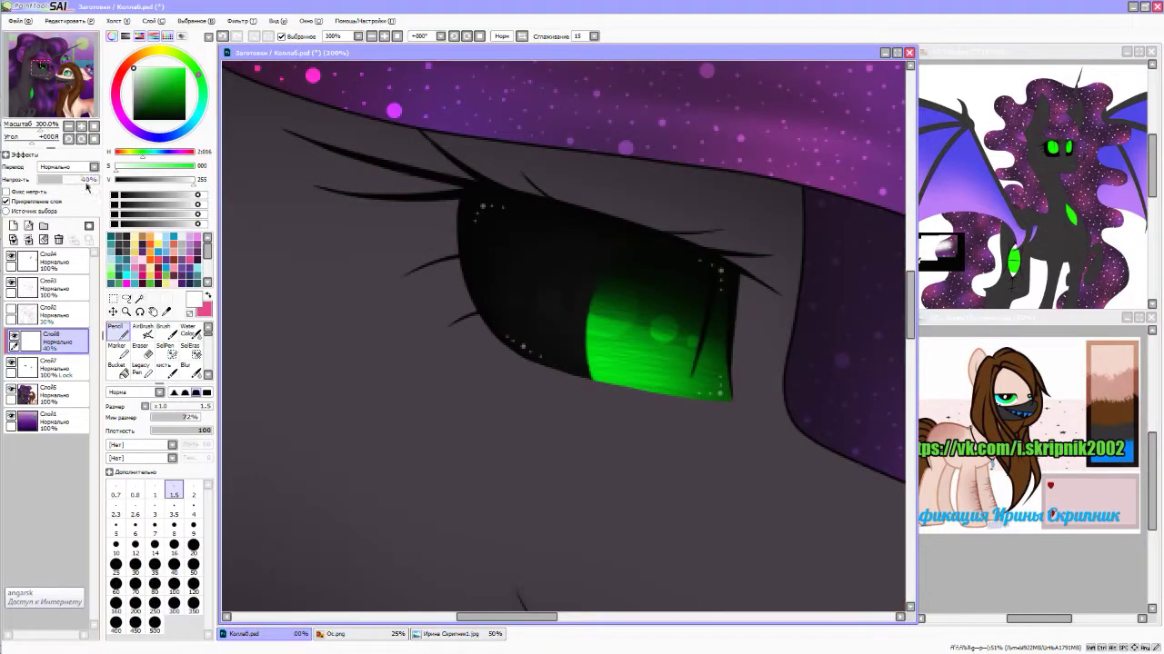
{"action": "left_click_drag", "start_coordinate": [428, 194], "coordinate": [509, 200]}
{"action": "left_click_drag", "start_coordinate": [364, 227], "coordinate": [391, 363]}
{"action": "left_click_drag", "start_coordinate": [755, 328], "coordinate": [768, 436]}
{"action": "left_click_drag", "start_coordinate": [509, 427], "coordinate": [700, 428]}
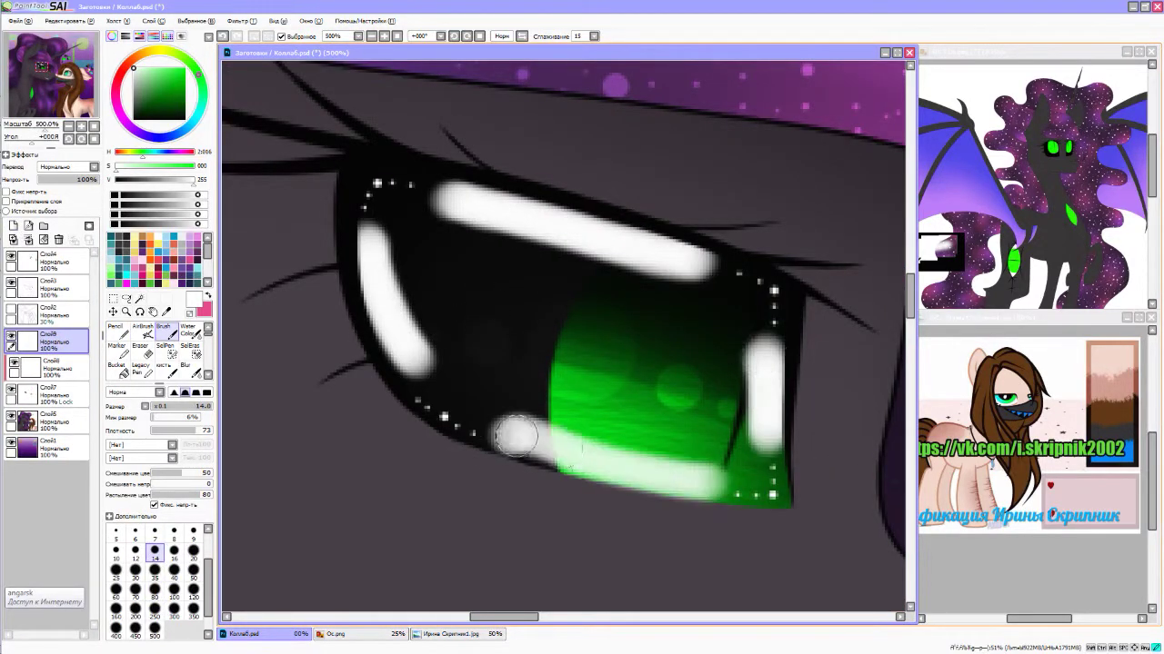
- Erase the white strips down to thin highlight lines along the dark pony's eye with the Eraser at size 14
{"action": "scroll", "coordinate": [548, 180], "scroll_direction": "up", "scroll_amount": 1}
{"action": "mouse_move", "coordinate": [548, 180]}
{"action": "left_mouse_down"}
{"action": "mouse_move", "coordinate": [397, 242]}
{"action": "mouse_move", "coordinate": [682, 321]}
{"action": "left_mouse_up"}
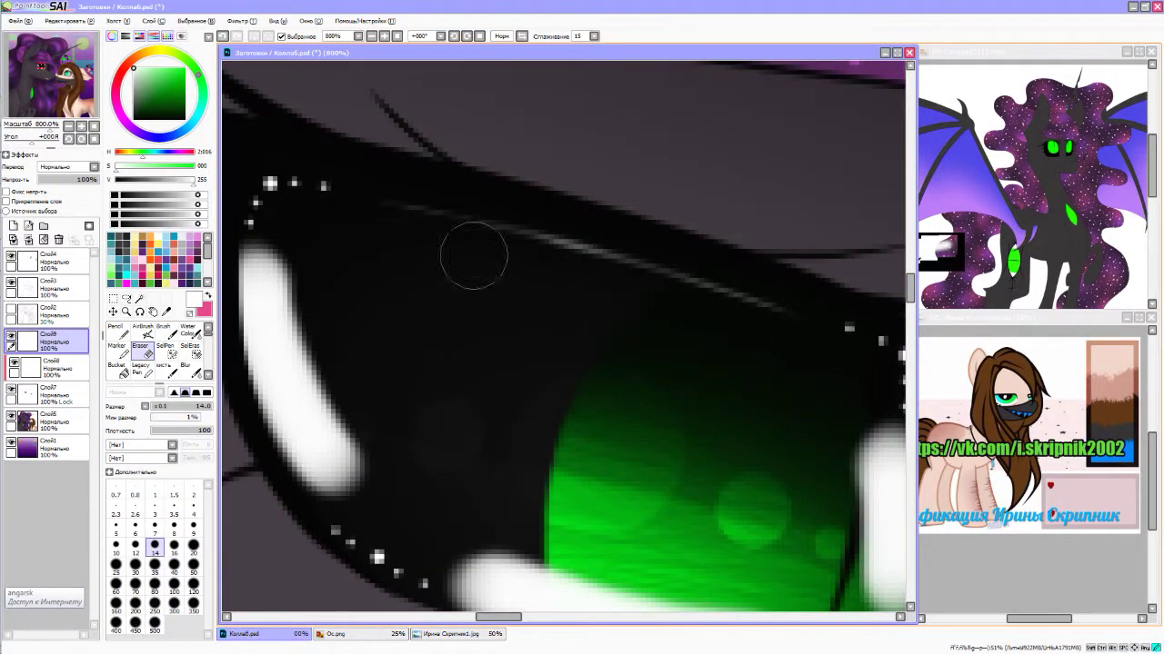
{"action": "key", "text": "End"}
{"action": "key", "text": "End"}
{"action": "key", "text": "End"}
{"action": "key", "text": "End"}
{"action": "key", "text": "End"}
{"action": "key", "text": "End"}
{"action": "left_click_drag", "start_coordinate": [754, 226], "coordinate": [681, 267]}
{"action": "key", "text": "Home"}
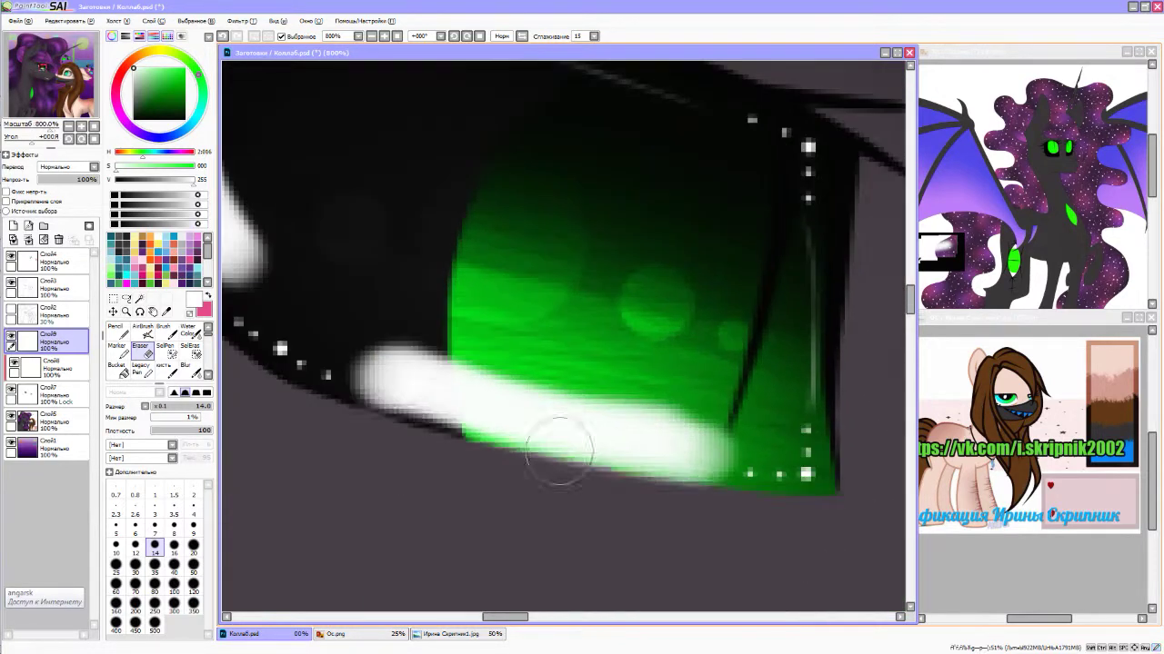
{"action": "mouse_move", "coordinate": [439, 452]}
{"action": "left_mouse_down"}
{"action": "mouse_move", "coordinate": [359, 348]}
{"action": "mouse_move", "coordinate": [396, 263]}
{"action": "left_mouse_up"}
{"action": "key", "text": "ctrl+minus"}
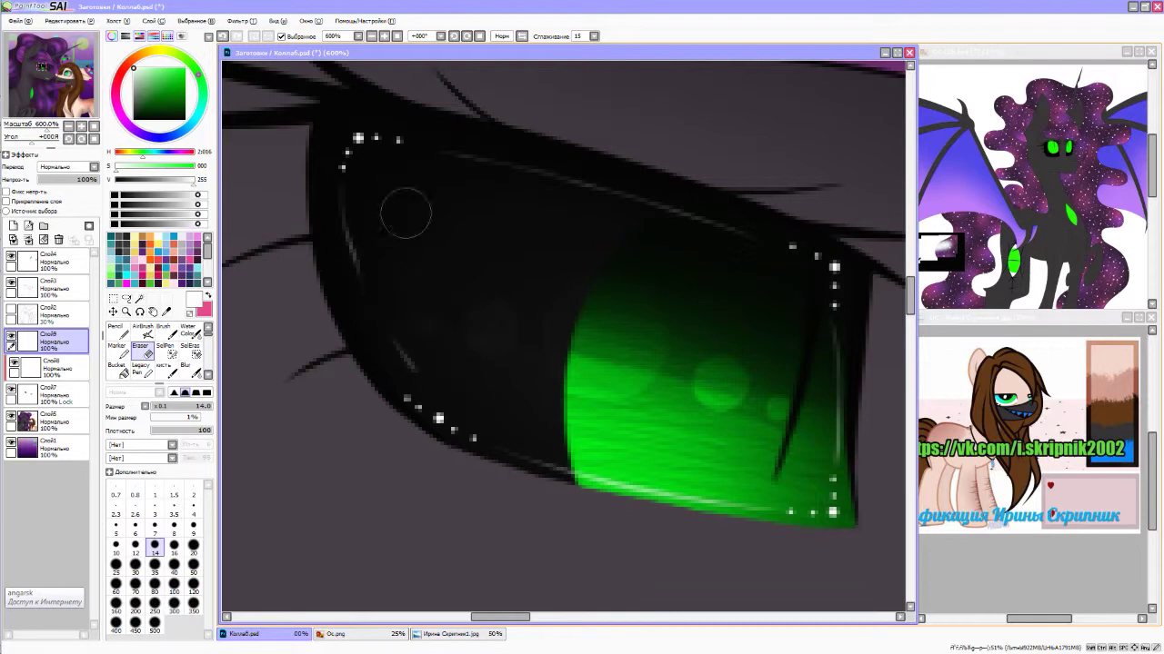
- Refine the thin highlight on the eye's outer edge and free-transform the short vertical highlight near the inner corner
{"action": "key", "text": "ctrl+z"}
{"action": "key", "text": "ctrl+plus"}
{"action": "key", "text": "ctrl+plus"}
{"action": "mouse_move", "coordinate": [359, 145]}
{"action": "left_mouse_down"}
{"action": "mouse_move", "coordinate": [385, 252]}
{"action": "mouse_move", "coordinate": [359, 179]}
{"action": "left_mouse_up"}
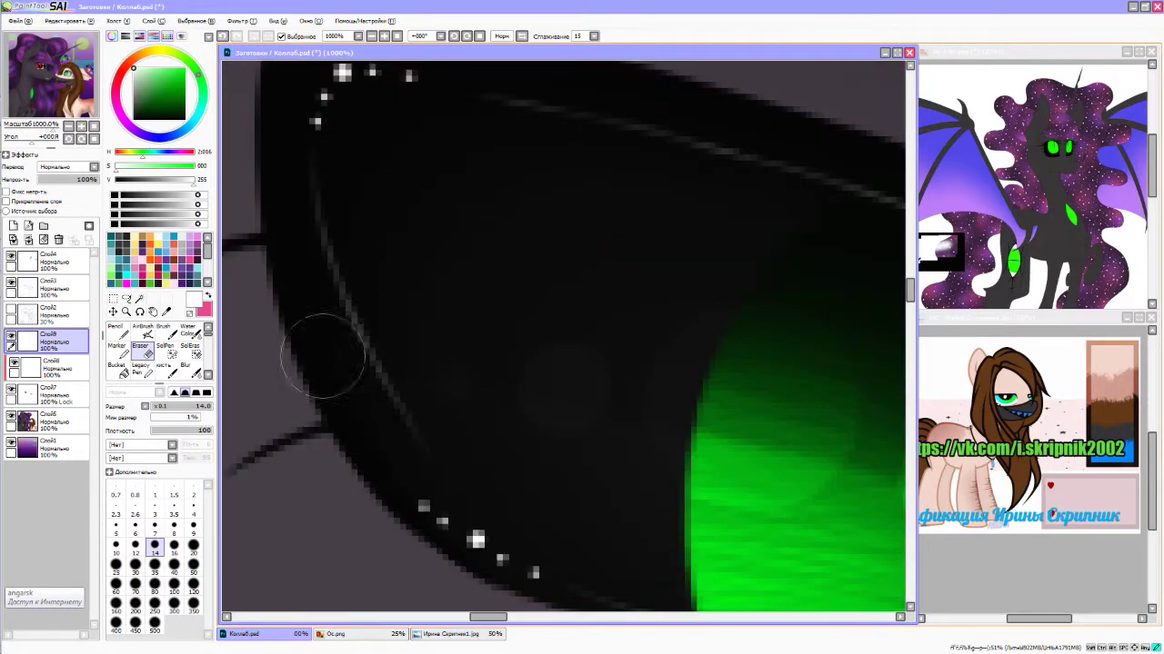
{"action": "key", "text": "ctrl+t"}
{"action": "scroll", "coordinate": [718, 432], "scroll_direction": "down", "scroll_amount": 3}
{"action": "scroll", "coordinate": [718, 431], "scroll_direction": "up", "scroll_amount": 4}
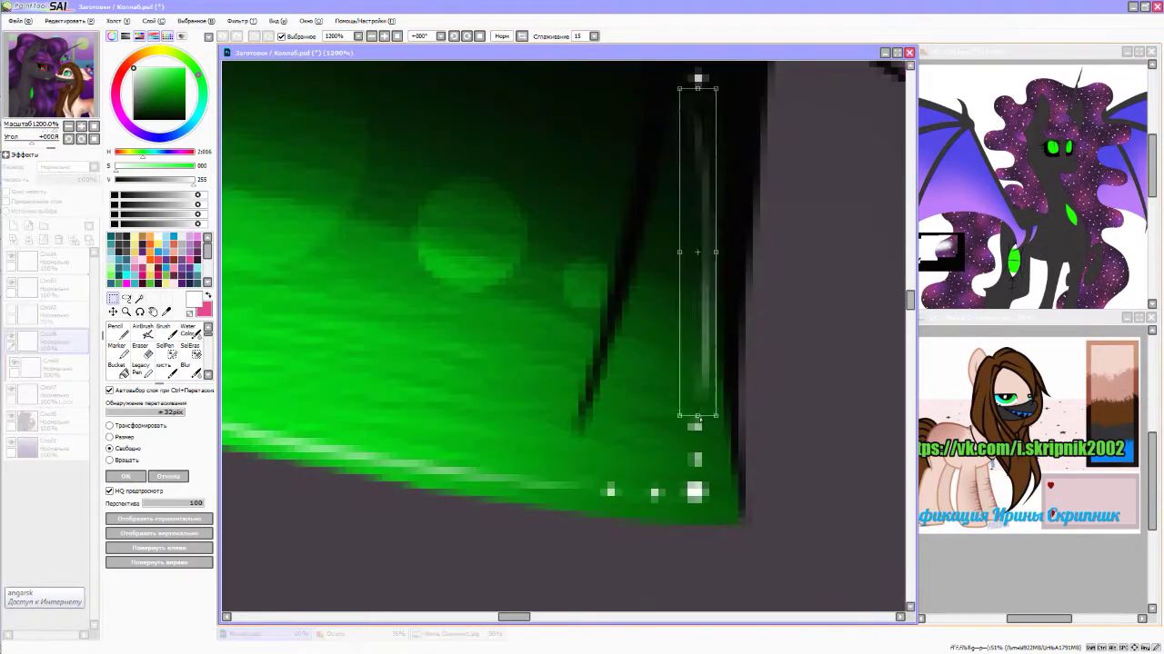
{"action": "key", "text": "Return"}
- Merge the 34% eye highlight layer into the layer below and delete the unneeded hidden layer
{"action": "key", "text": "ctrl+minus"}
{"action": "key", "text": "ctrl+minus"}
{"action": "key", "text": "ctrl+minus"}
{"action": "key", "text": "ctrl+minus"}
{"action": "key", "text": "ctrl+minus"}
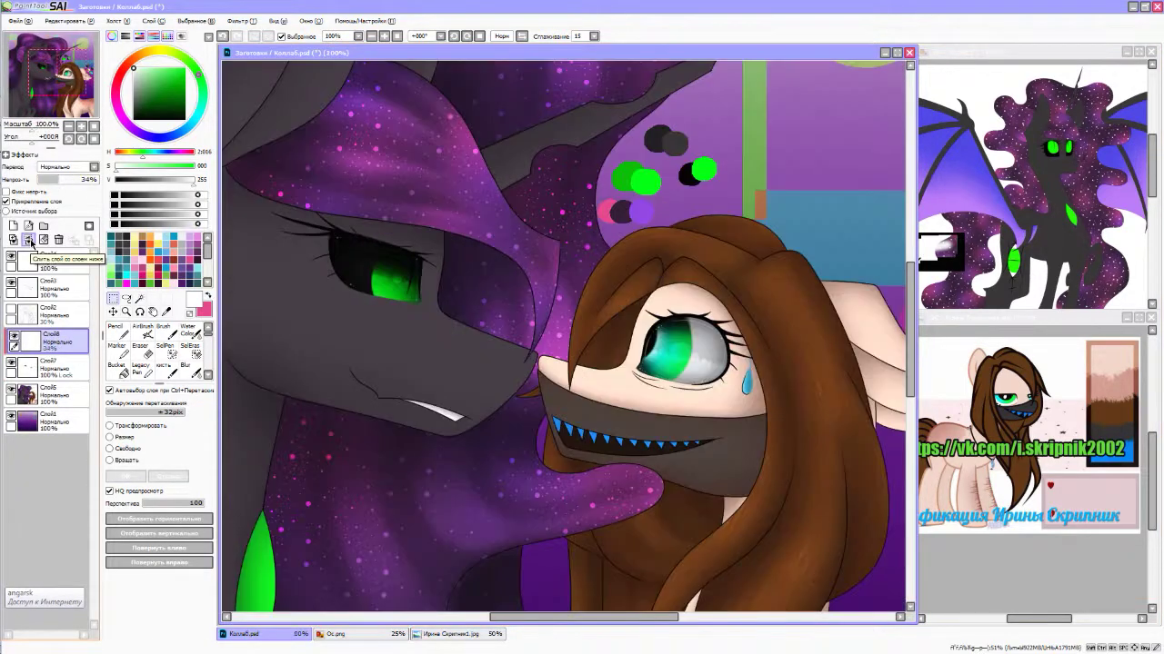
{"action": "left_click", "coordinate": [30, 240]}
{"action": "left_click", "coordinate": [58, 239]}
{"action": "key", "text": "ctrl+minus"}
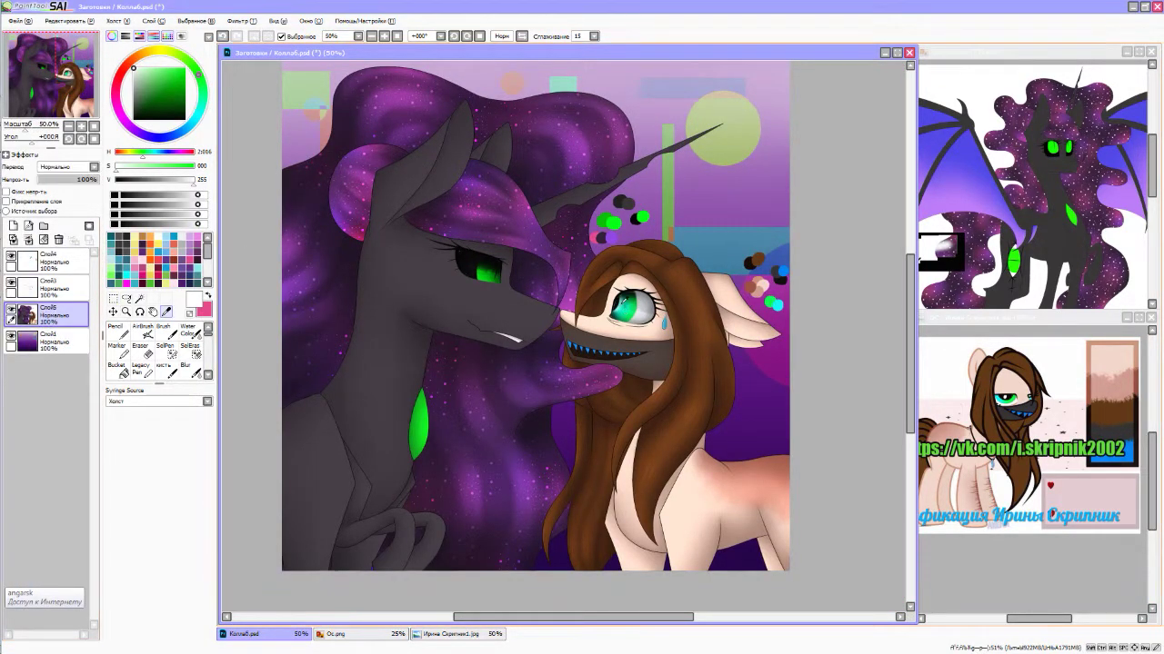
- Lock the line layer's opacity and recolour all linework white with the Marker at size 250
{"action": "left_click", "coordinate": [624, 303]}
{"action": "scroll", "coordinate": [624, 303], "scroll_direction": "up", "scroll_amount": 6}
{"action": "key", "text": "n"}
{"action": "scroll", "coordinate": [513, 181], "scroll_direction": "down", "scroll_amount": 6}
{"action": "key", "text": "m"}
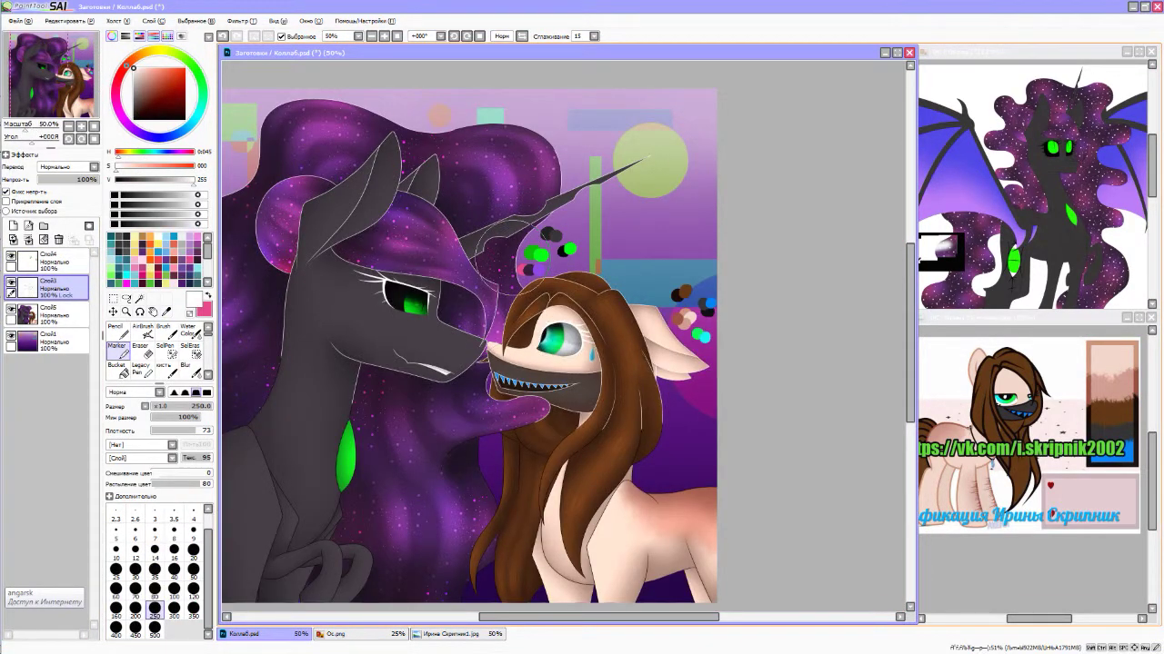
- Recolour the dark pony's eye outline and lashes black with the Marker at size 35
{"action": "scroll", "coordinate": [337, 558], "scroll_direction": "down", "scroll_amount": 2}
{"action": "scroll", "coordinate": [561, 362], "scroll_direction": "up", "scroll_amount": 10}
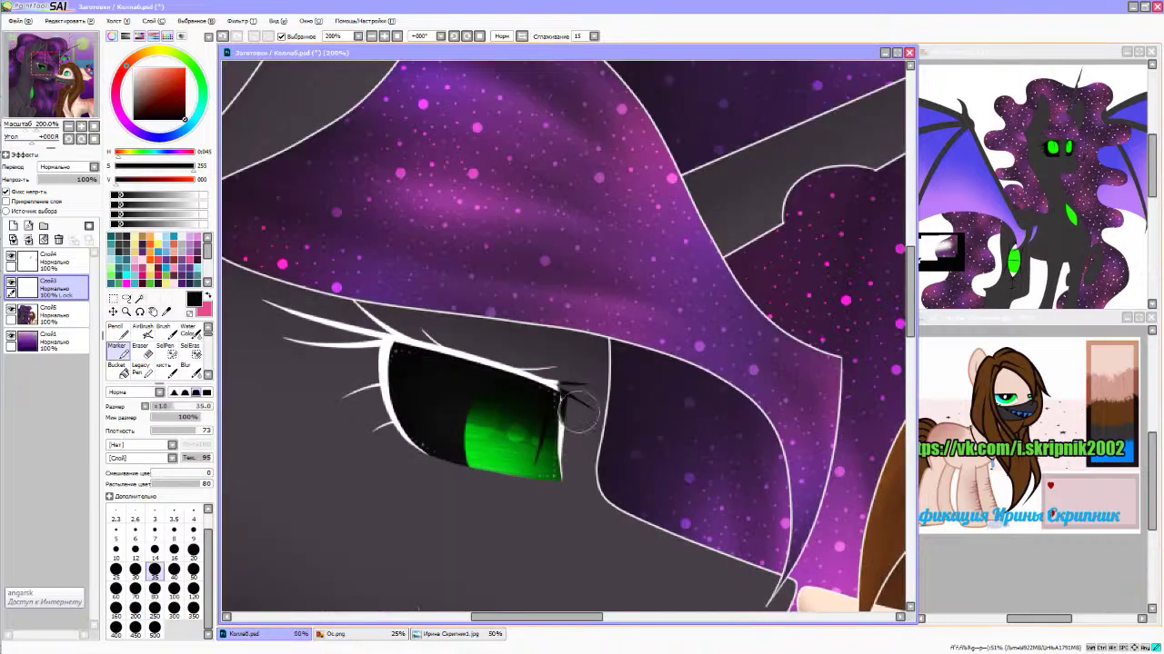
{"action": "scroll", "coordinate": [502, 339], "scroll_direction": "down", "scroll_amount": 4}
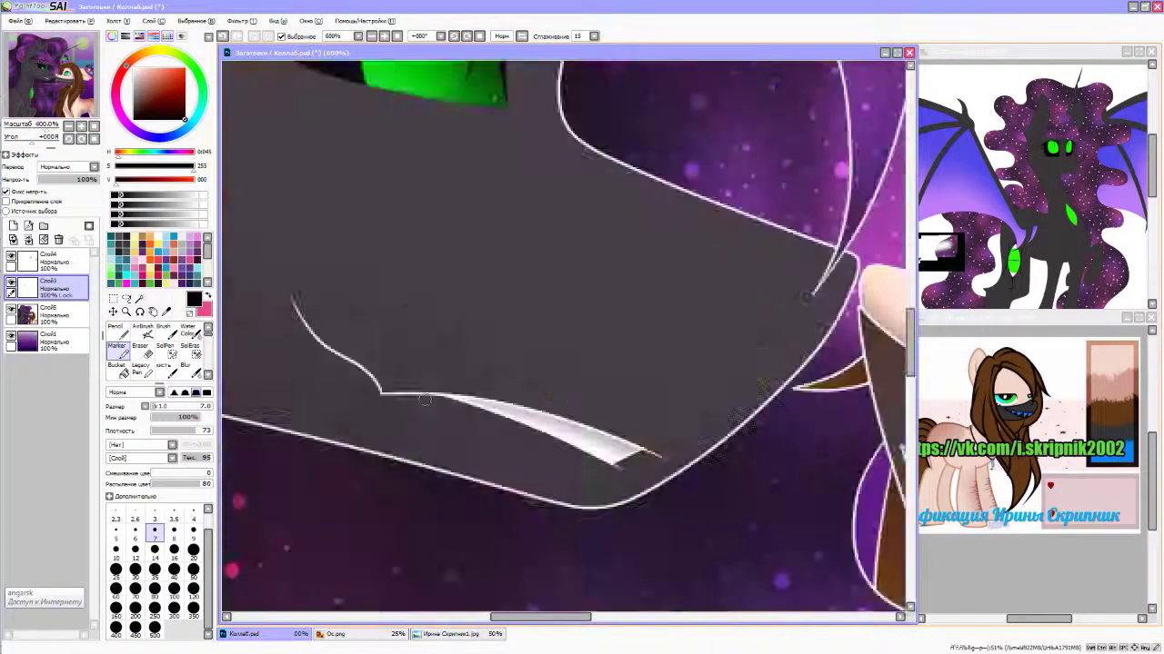
- Recolour the small pony's eye outline and lashes black with the Marker at size 14
{"action": "scroll", "coordinate": [461, 153], "scroll_direction": "up", "scroll_amount": 2}
{"action": "key", "text": "]"}
{"action": "key", "text": "]"}
{"action": "key", "text": "]"}
{"action": "key", "text": "]"}
{"action": "key", "text": "]"}
{"action": "scroll", "coordinate": [561, 182], "scroll_direction": "up", "scroll_amount": 2}
{"action": "left_click_drag", "start_coordinate": [700, 282], "coordinate": [809, 127]}
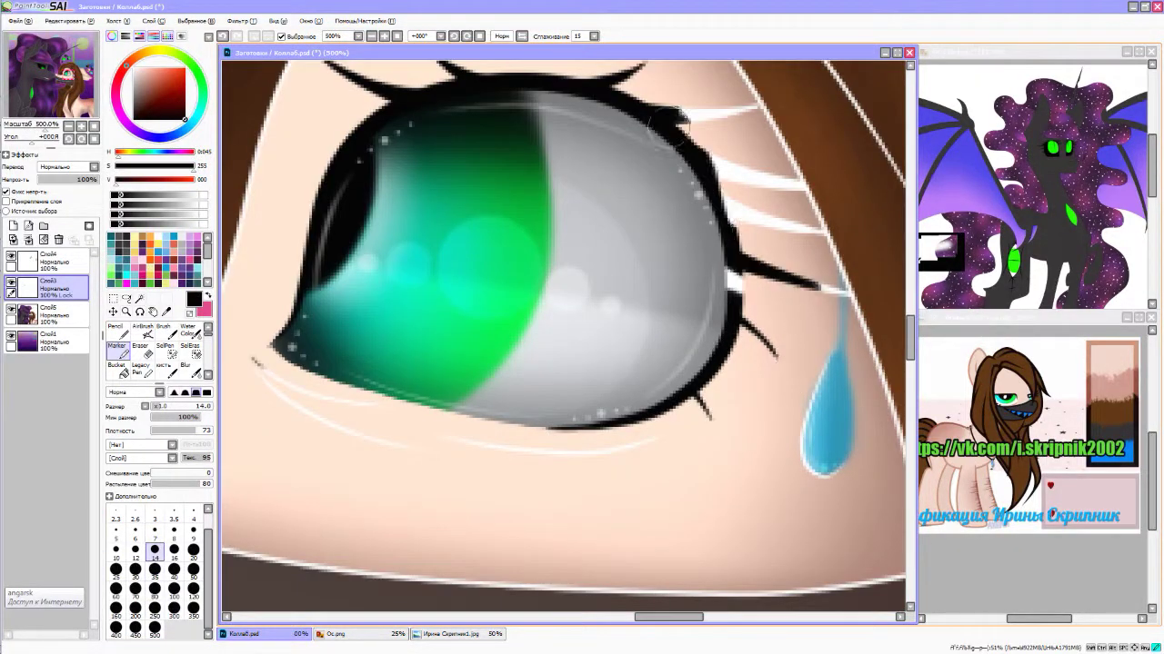
{"action": "scroll", "coordinate": [655, 143], "scroll_direction": "up", "scroll_amount": 2}
{"action": "left_click_drag", "start_coordinate": [691, 359], "coordinate": [787, 368]}
{"action": "left_click_drag", "start_coordinate": [691, 271], "coordinate": [735, 282]}
{"action": "scroll", "coordinate": [798, 434], "scroll_direction": "down", "scroll_amount": 10}
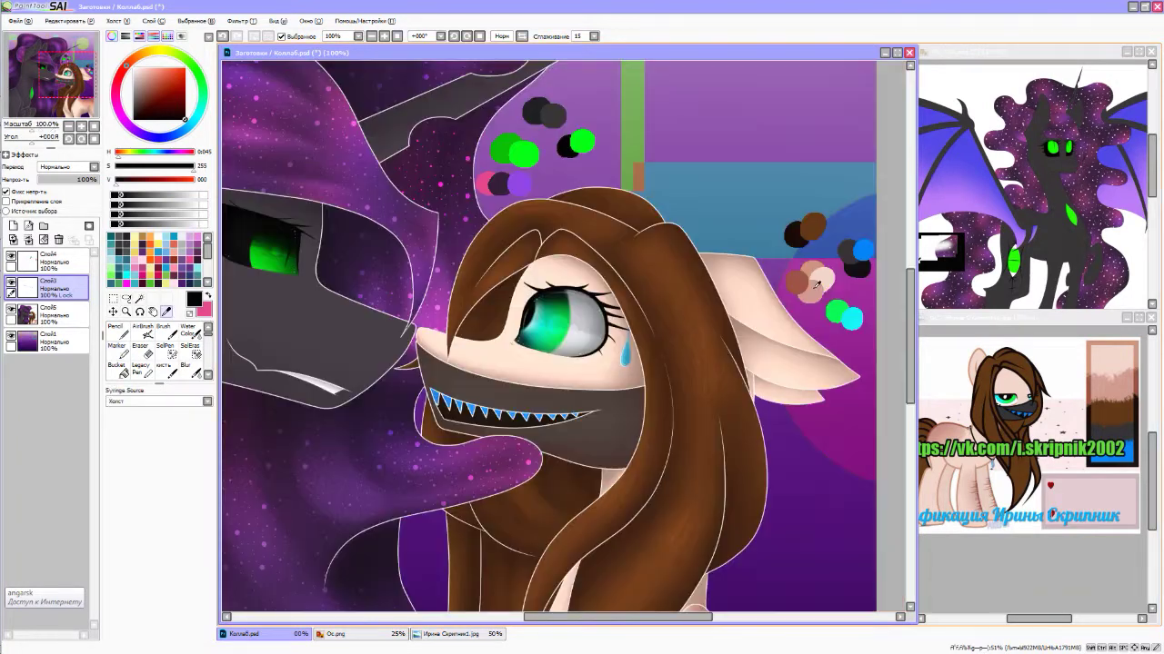
- Sample the tan skin tone and recolour the creases under the small pony's eye with the Pencil at size 14
{"action": "left_click", "coordinate": [1091, 350]}
{"action": "left_click", "coordinate": [822, 278]}
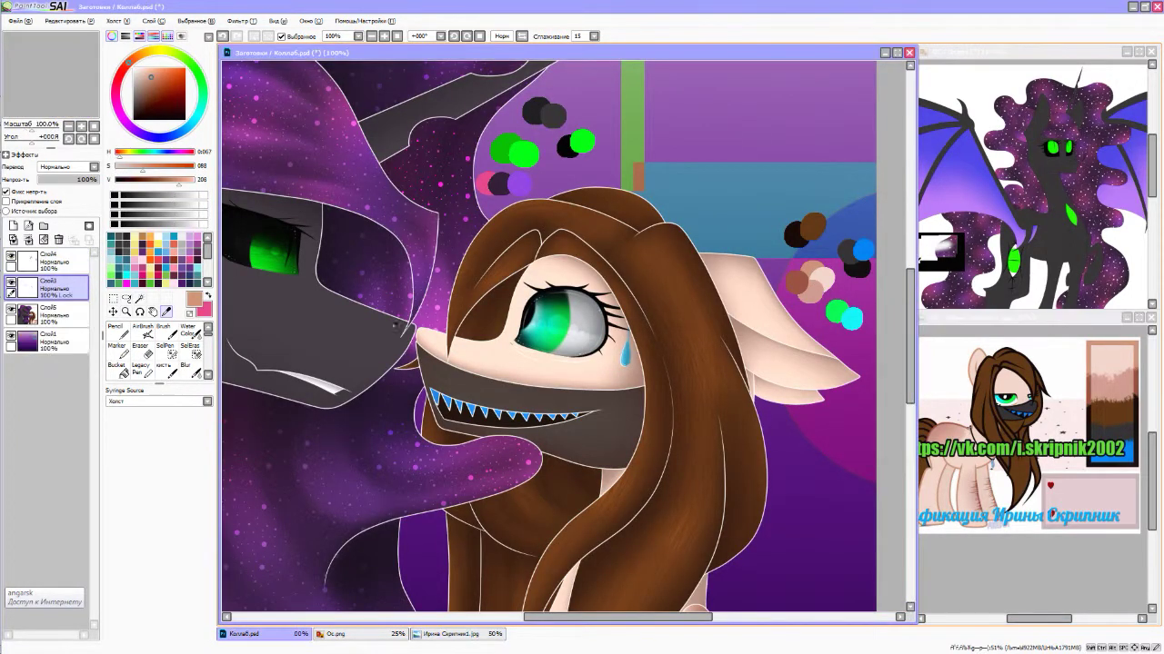
{"action": "scroll", "coordinate": [821, 313], "scroll_direction": "up", "scroll_amount": 1}
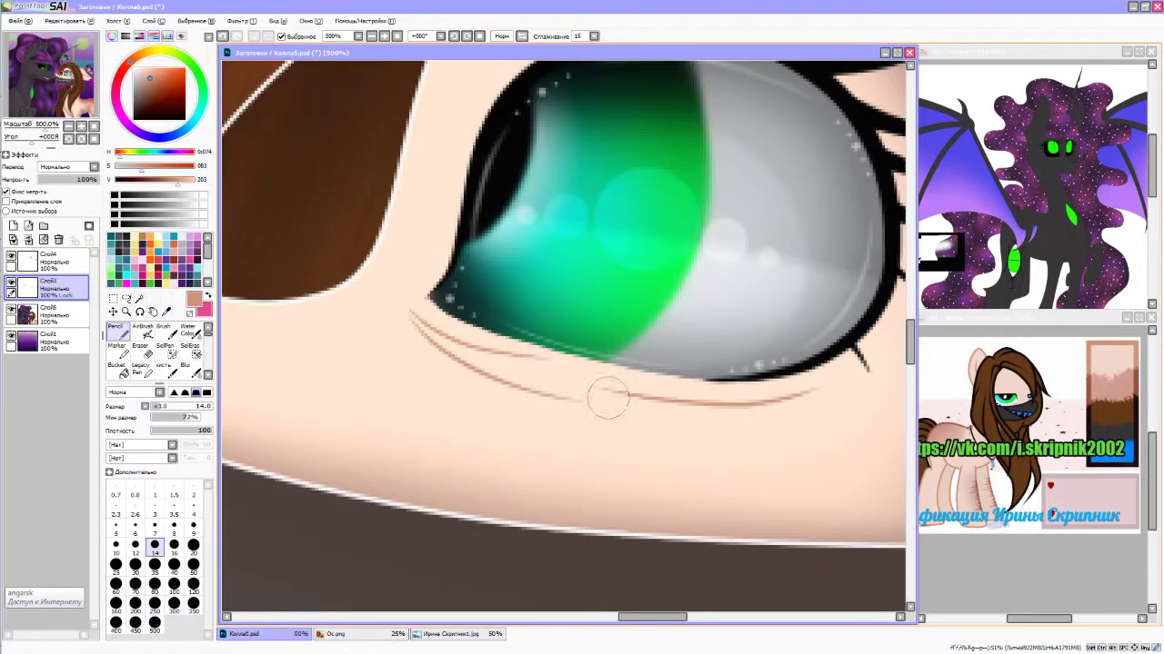
{"action": "scroll", "coordinate": [640, 116], "scroll_direction": "up", "scroll_amount": 3}
- Recolour the small pony's ear lines tan with the Pencil, using sizes 7 to 9
{"action": "scroll", "coordinate": [433, 426], "scroll_direction": "down", "scroll_amount": 3}
{"action": "scroll", "coordinate": [656, 226], "scroll_direction": "up", "scroll_amount": 3}
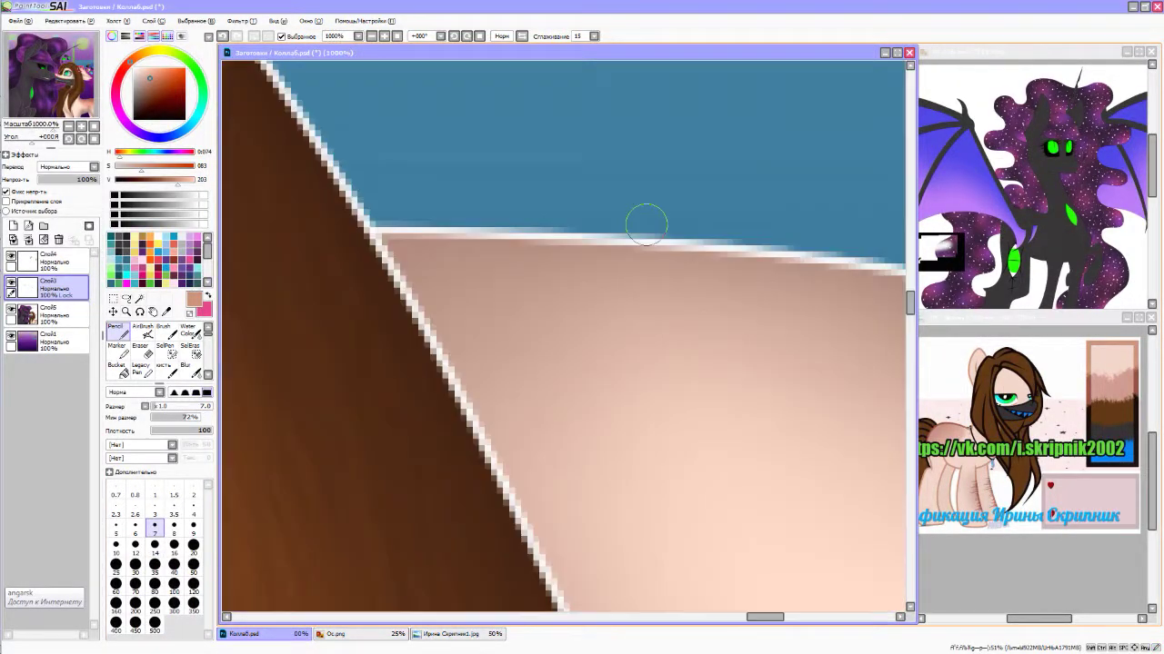
{"action": "key", "text": "bracketright"}
{"action": "key", "text": "bracketright"}
{"action": "scroll", "coordinate": [591, 420], "scroll_direction": "down", "scroll_amount": 2}
{"action": "scroll", "coordinate": [390, 558], "scroll_direction": "up", "scroll_amount": 2}
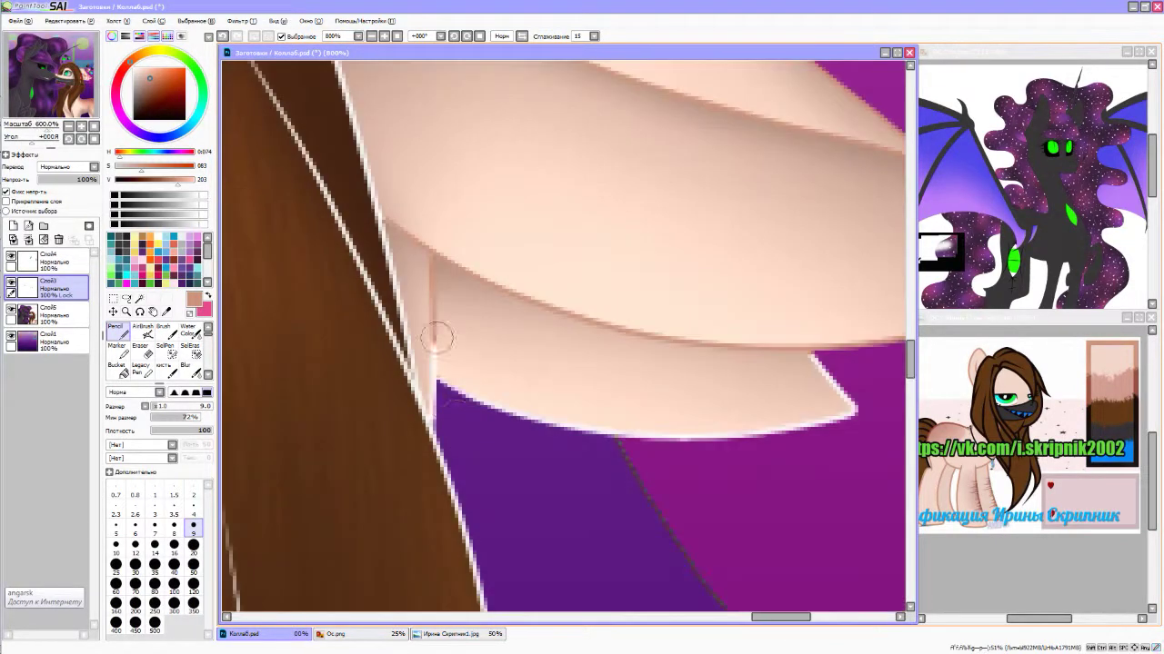
- Recolour the small pony's chest, back and leg outlines tan with the Pencil at size 14
{"action": "scroll", "coordinate": [420, 238], "scroll_direction": "down", "scroll_amount": 2}
{"action": "scroll", "coordinate": [332, 403], "scroll_direction": "down", "scroll_amount": 2}
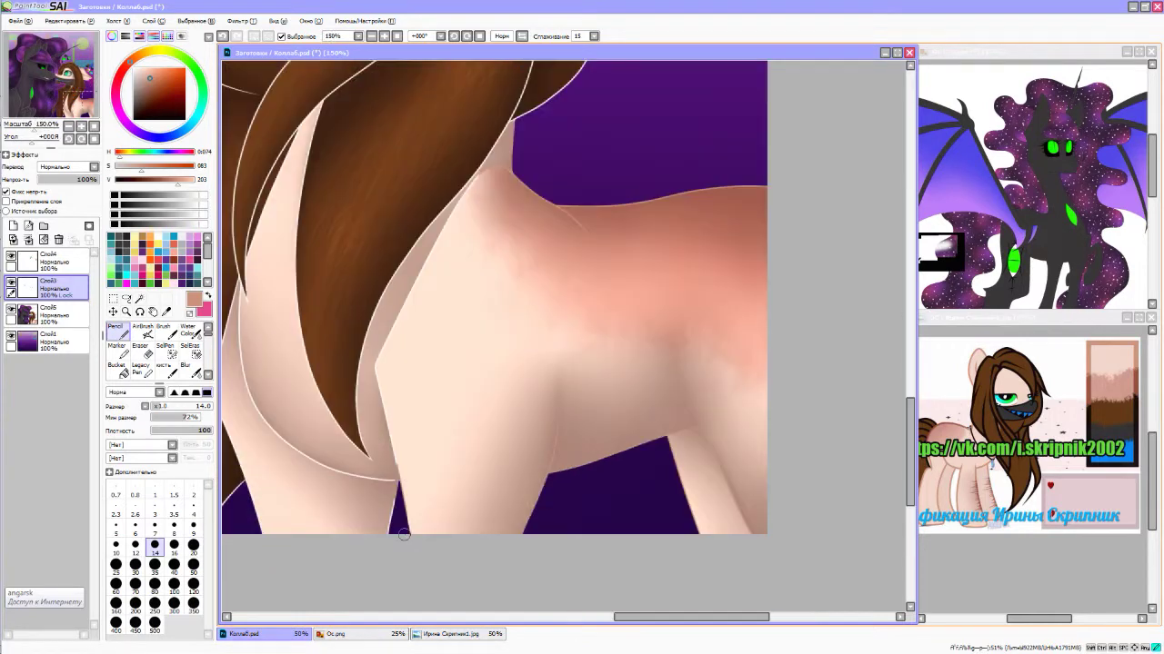
{"action": "scroll", "coordinate": [424, 279], "scroll_direction": "up", "scroll_amount": 5}
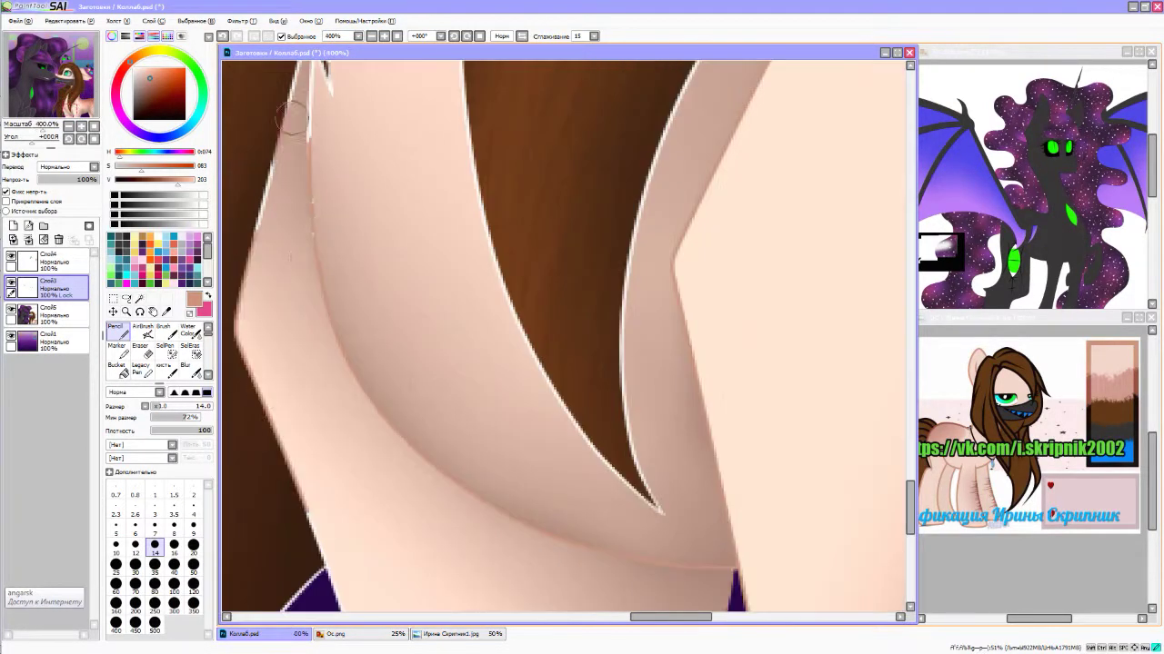
{"action": "scroll", "coordinate": [325, 164], "scroll_direction": "down", "scroll_amount": 2}
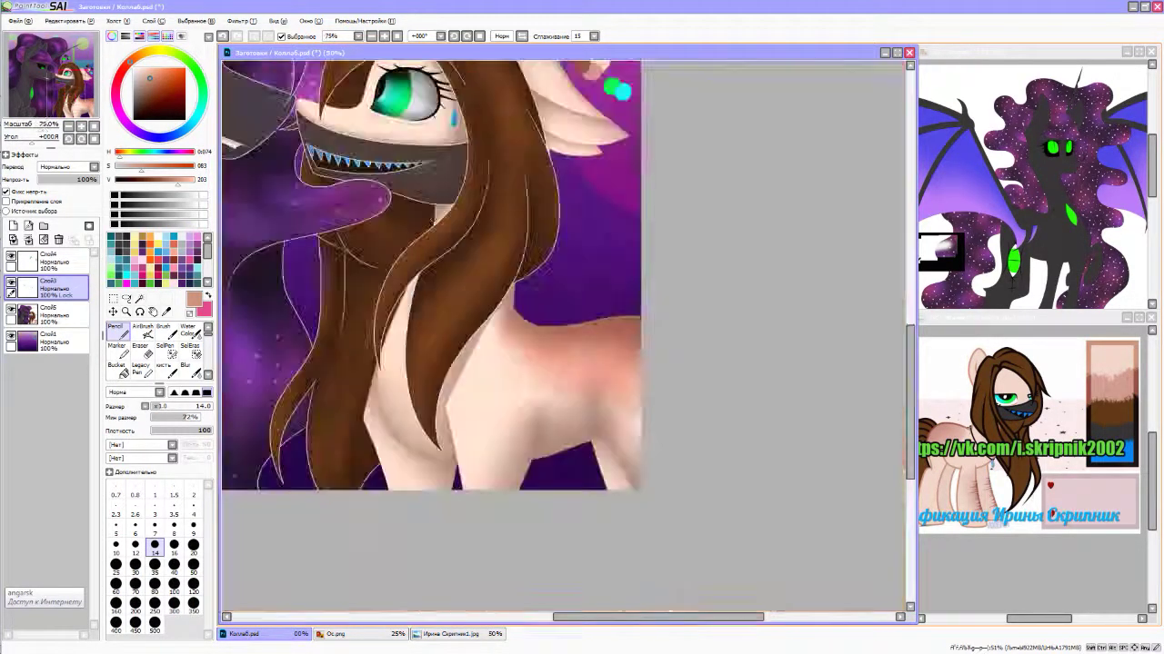
{"action": "scroll", "coordinate": [409, 336], "scroll_direction": "down", "scroll_amount": 3}
- Sample the darkest brown and recolour the outlines of the small pony's crown and fringe with the Pencil, using sizes 14 and 7
{"action": "scroll", "coordinate": [533, 260], "scroll_direction": "up", "scroll_amount": 4}
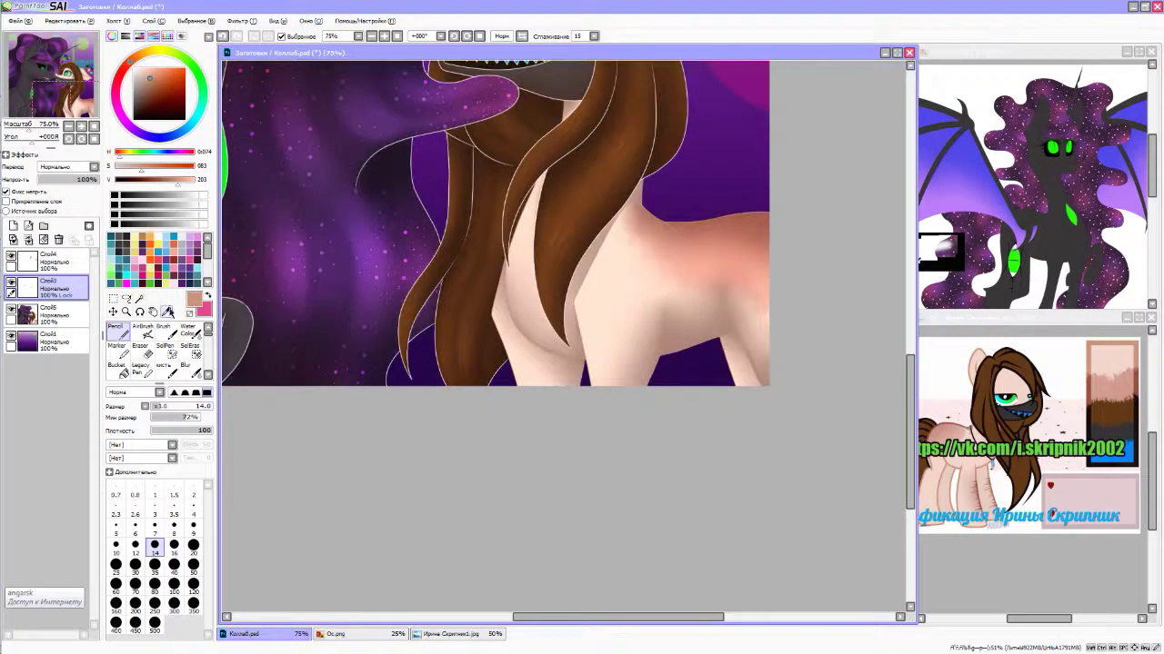
{"action": "scroll", "coordinate": [491, 281], "scroll_direction": "down", "scroll_amount": 1}
{"action": "scroll", "coordinate": [491, 282], "scroll_direction": "up", "scroll_amount": 3}
{"action": "scroll", "coordinate": [680, 182], "scroll_direction": "down", "scroll_amount": 3}
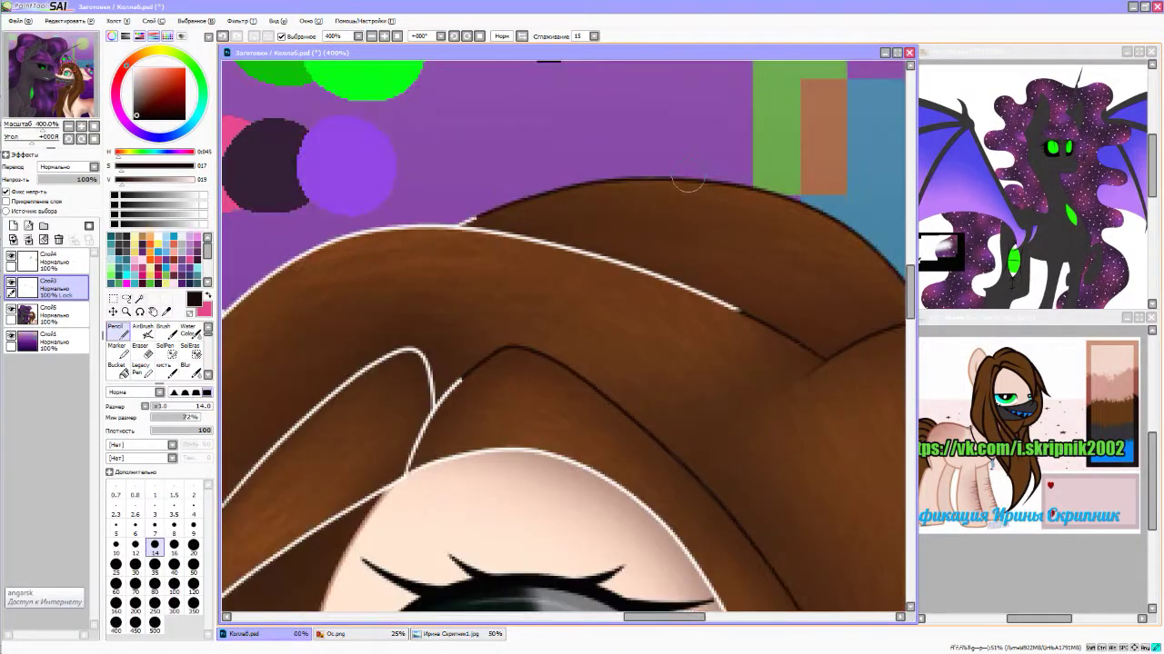
{"action": "scroll", "coordinate": [566, 298], "scroll_direction": "up", "scroll_amount": 1}
{"action": "scroll", "coordinate": [384, 227], "scroll_direction": "up", "scroll_amount": 6}
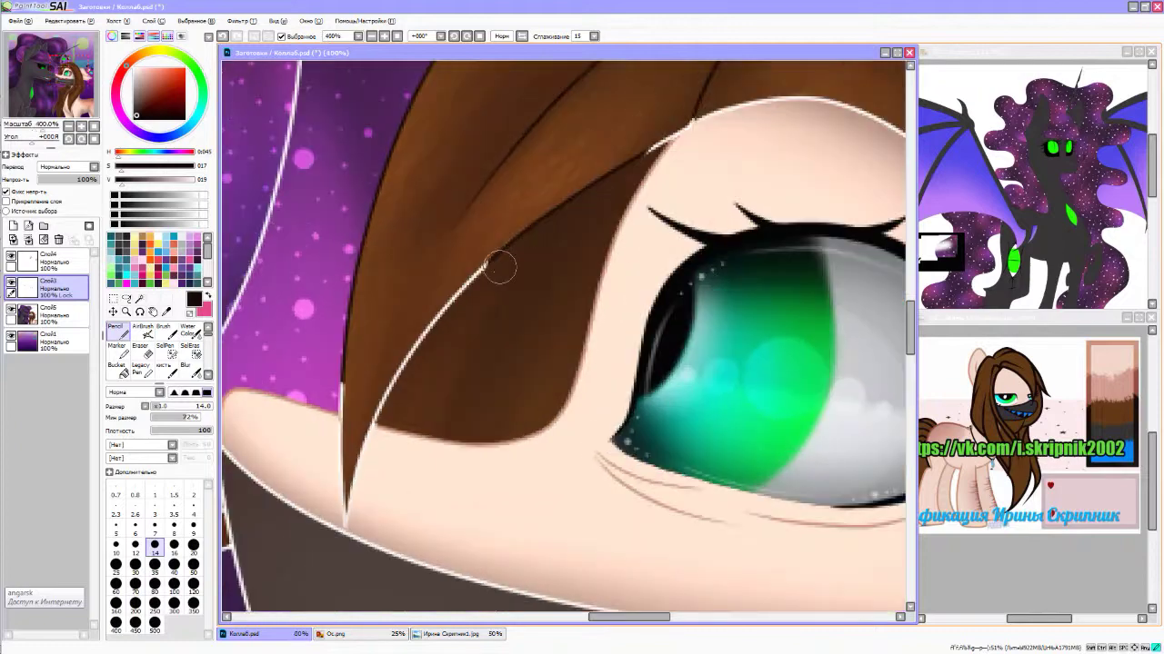
{"action": "scroll", "coordinate": [437, 285], "scroll_direction": "down", "scroll_amount": 5}
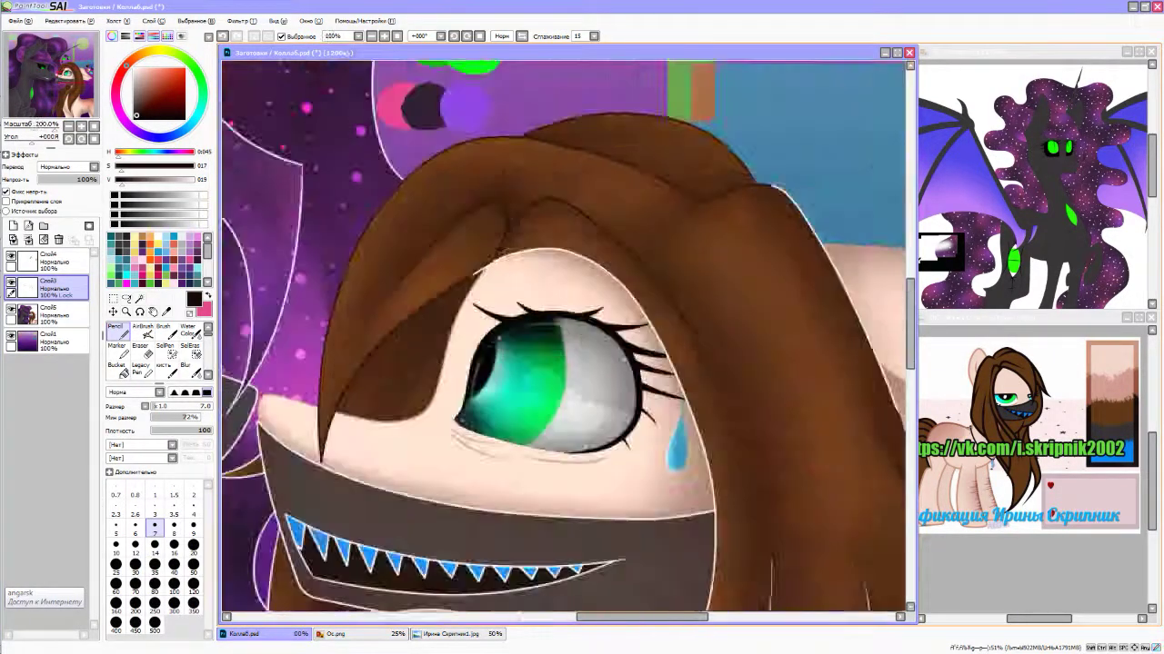
- Recolour the small pony's hair outlines beside the eye, mask and ear dark brown with the Pencil at size 14
{"action": "scroll", "coordinate": [766, 239], "scroll_direction": "up", "scroll_amount": 3}
{"action": "scroll", "coordinate": [735, 384], "scroll_direction": "down", "scroll_amount": 2}
{"action": "scroll", "coordinate": [593, 322], "scroll_direction": "down", "scroll_amount": 2}
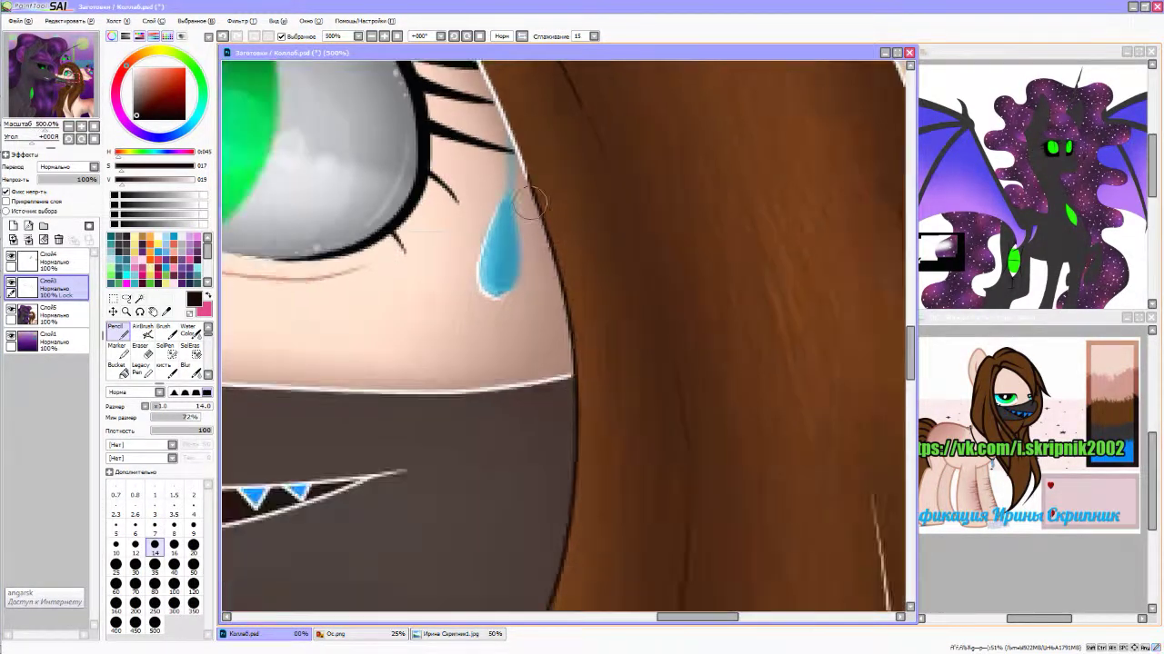
{"action": "scroll", "coordinate": [598, 213], "scroll_direction": "up", "scroll_amount": 3}
{"action": "scroll", "coordinate": [602, 467], "scroll_direction": "down", "scroll_amount": 2}
{"action": "scroll", "coordinate": [534, 311], "scroll_direction": "down", "scroll_amount": 2}
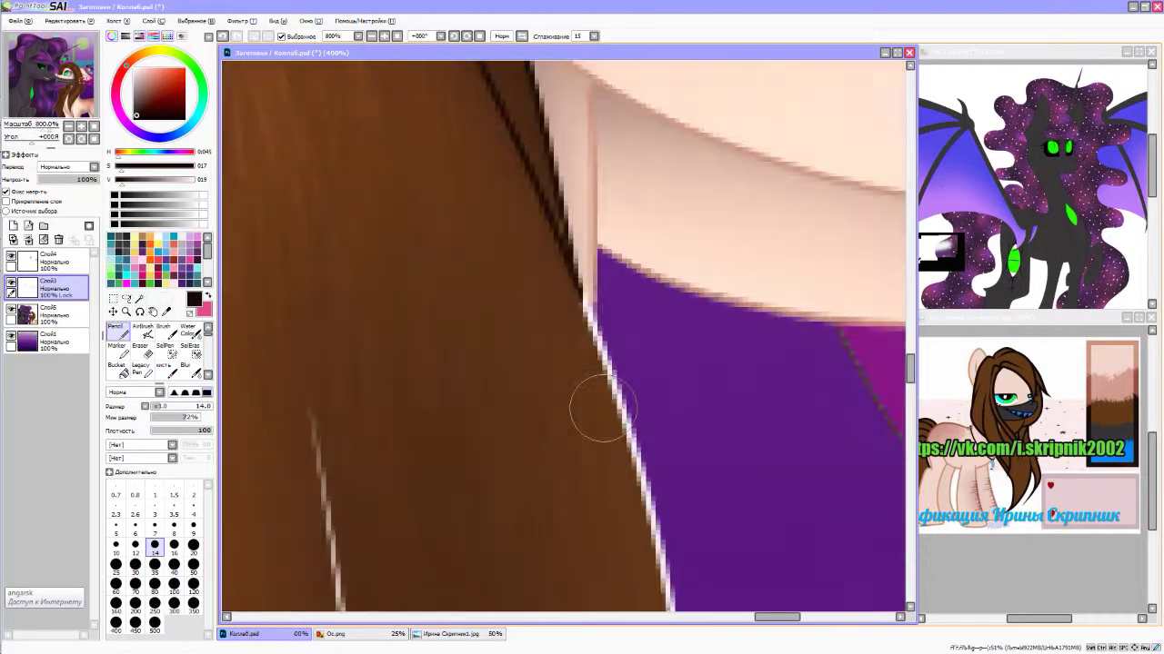
{"action": "scroll", "coordinate": [458, 429], "scroll_direction": "up", "scroll_amount": 1}
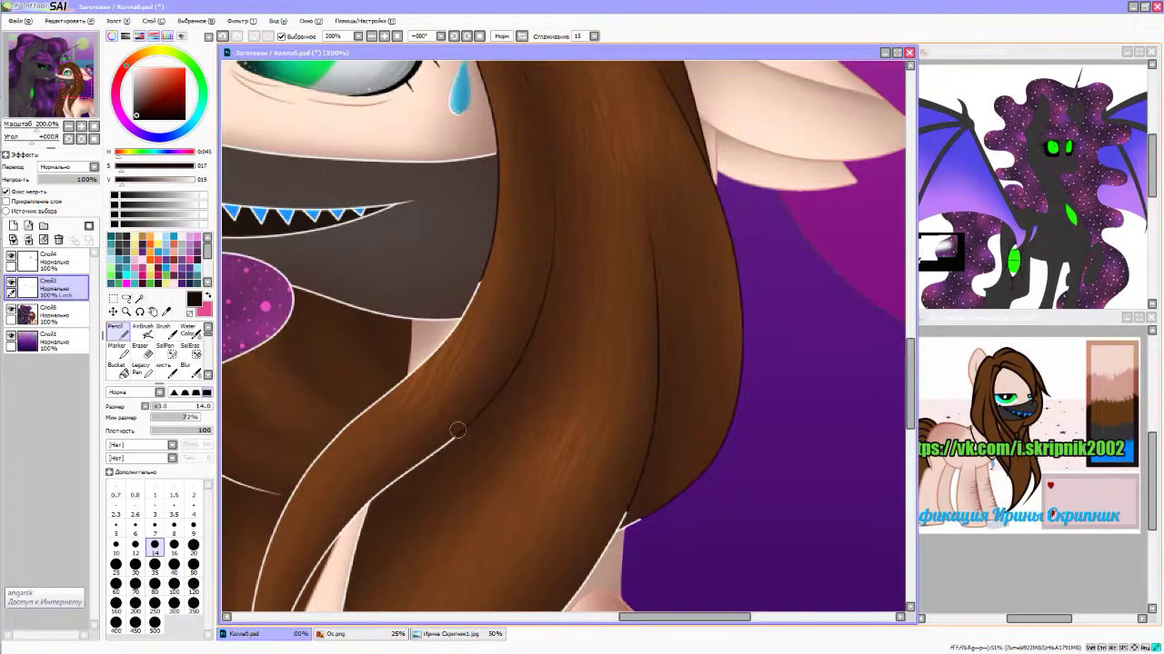
- Recolour the outlines of the small pony's long hair strands over the neck and chest dark brown at size 14
{"action": "scroll", "coordinate": [357, 448], "scroll_direction": "up", "scroll_amount": 3}
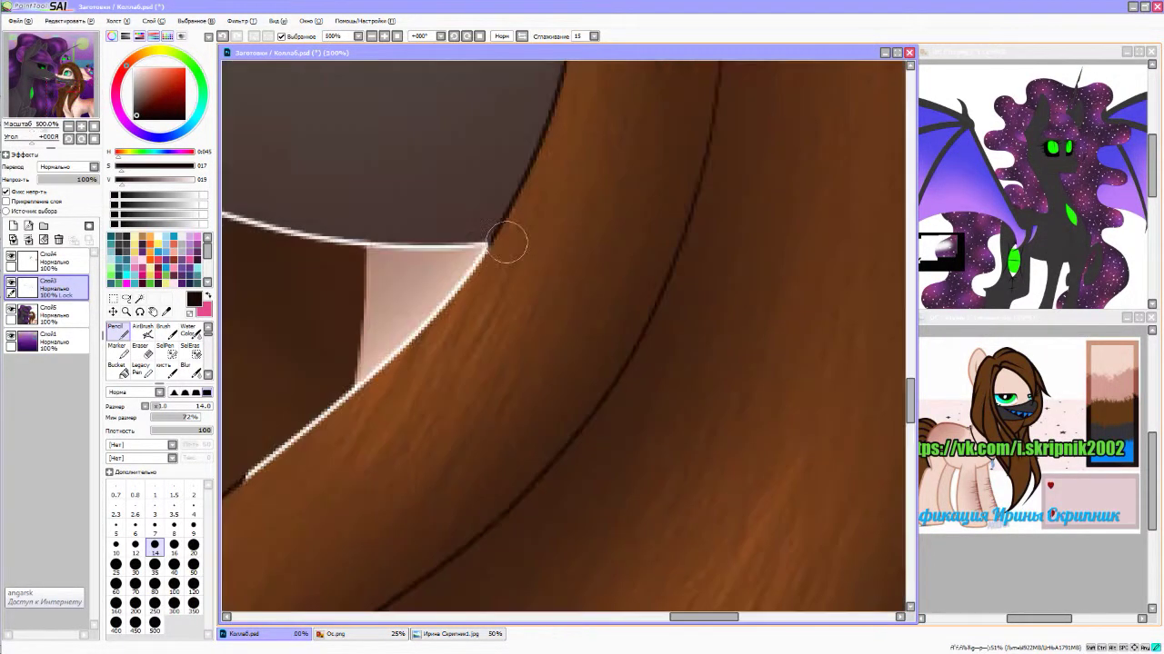
{"action": "scroll", "coordinate": [397, 369], "scroll_direction": "down", "scroll_amount": 3}
{"action": "scroll", "coordinate": [554, 260], "scroll_direction": "up", "scroll_amount": 4}
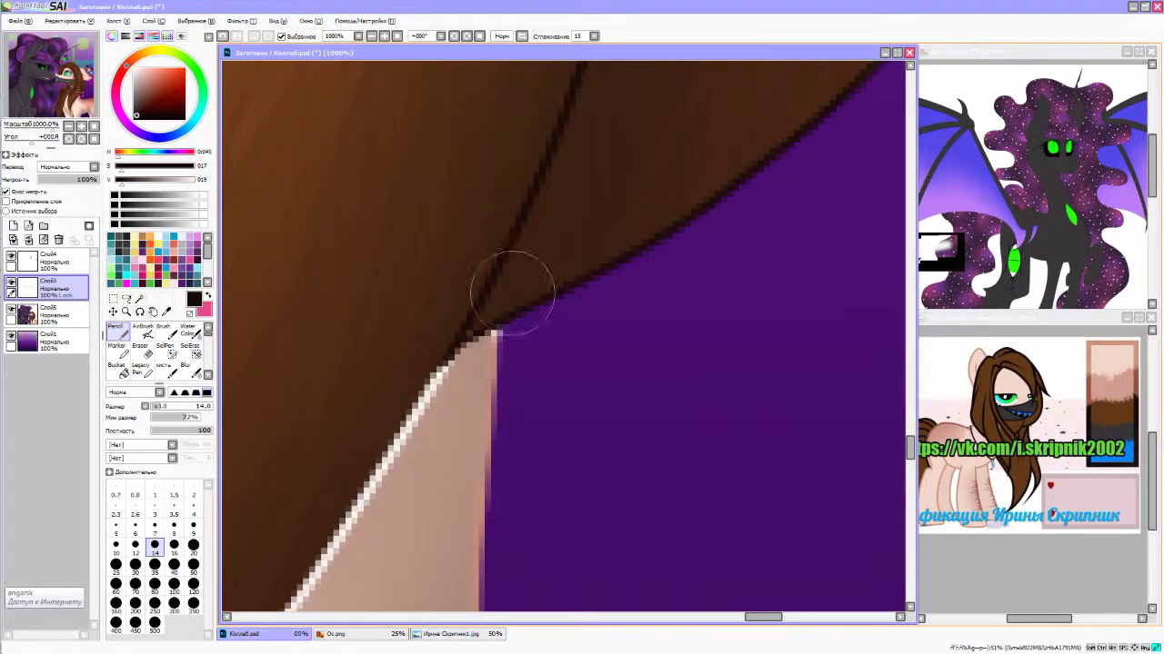
{"action": "scroll", "coordinate": [312, 499], "scroll_direction": "down", "scroll_amount": 1}
{"action": "scroll", "coordinate": [269, 566], "scroll_direction": "up", "scroll_amount": 1}
{"action": "scroll", "coordinate": [268, 565], "scroll_direction": "down", "scroll_amount": 5}
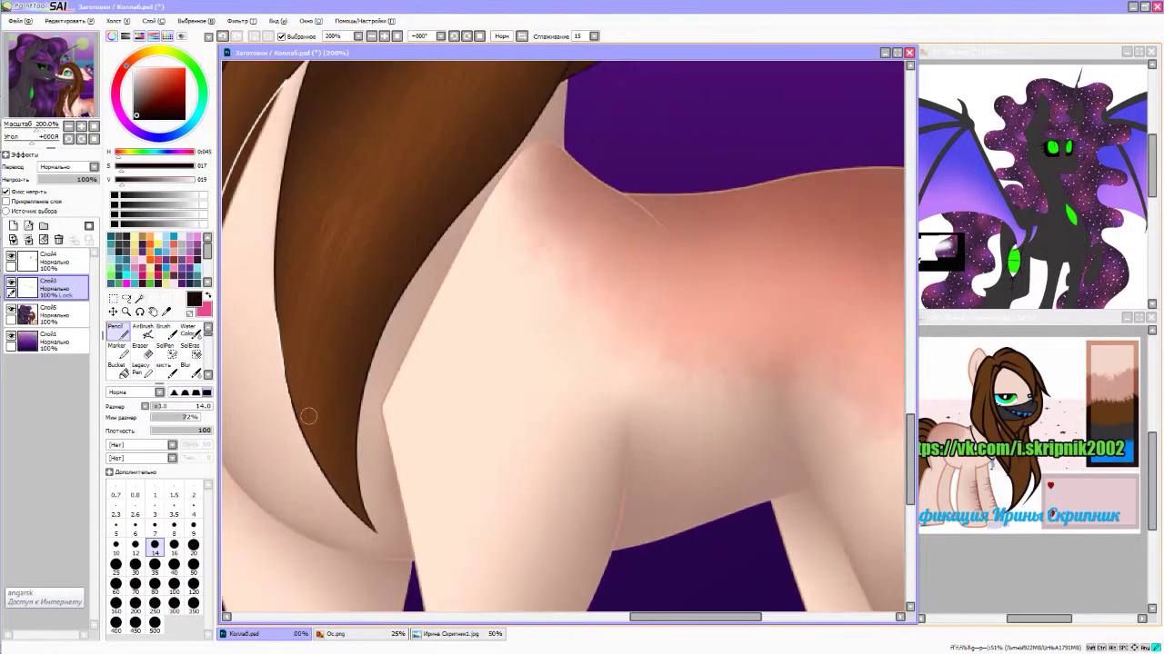
{"action": "scroll", "coordinate": [346, 282], "scroll_direction": "up", "scroll_amount": 2}
{"action": "scroll", "coordinate": [582, 216], "scroll_direction": "up", "scroll_amount": 6}
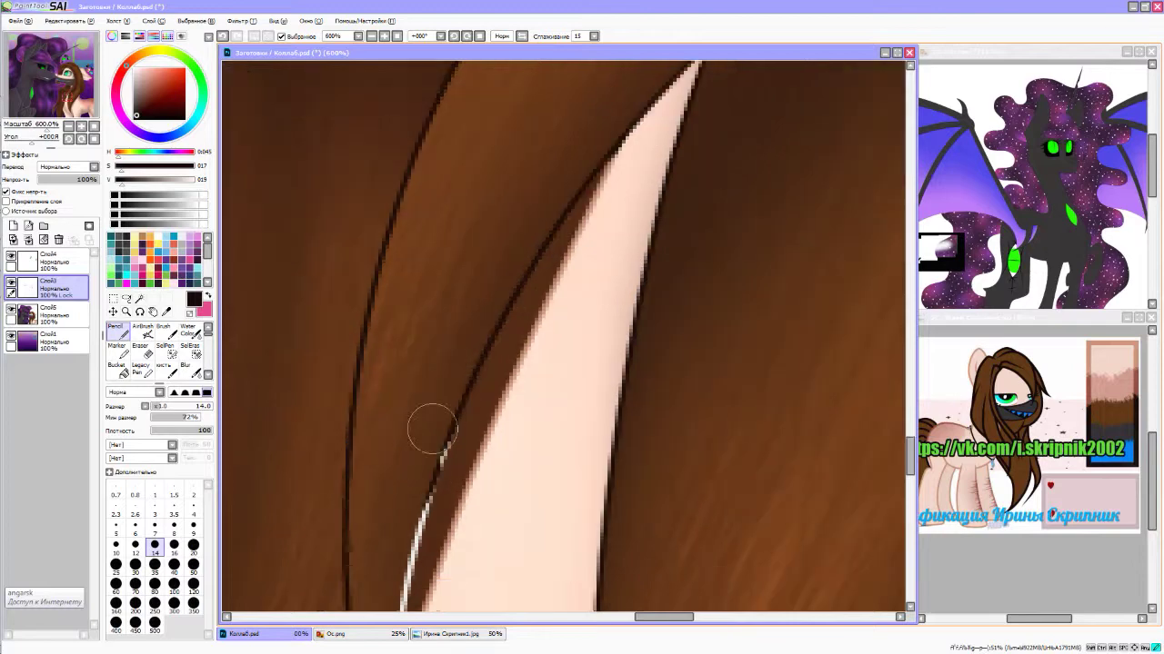
- Recolour the small pony's lower hair outlines and the small hair tip beside the mask dark brown at size 14
{"action": "scroll", "coordinate": [406, 482], "scroll_direction": "down", "scroll_amount": 1}
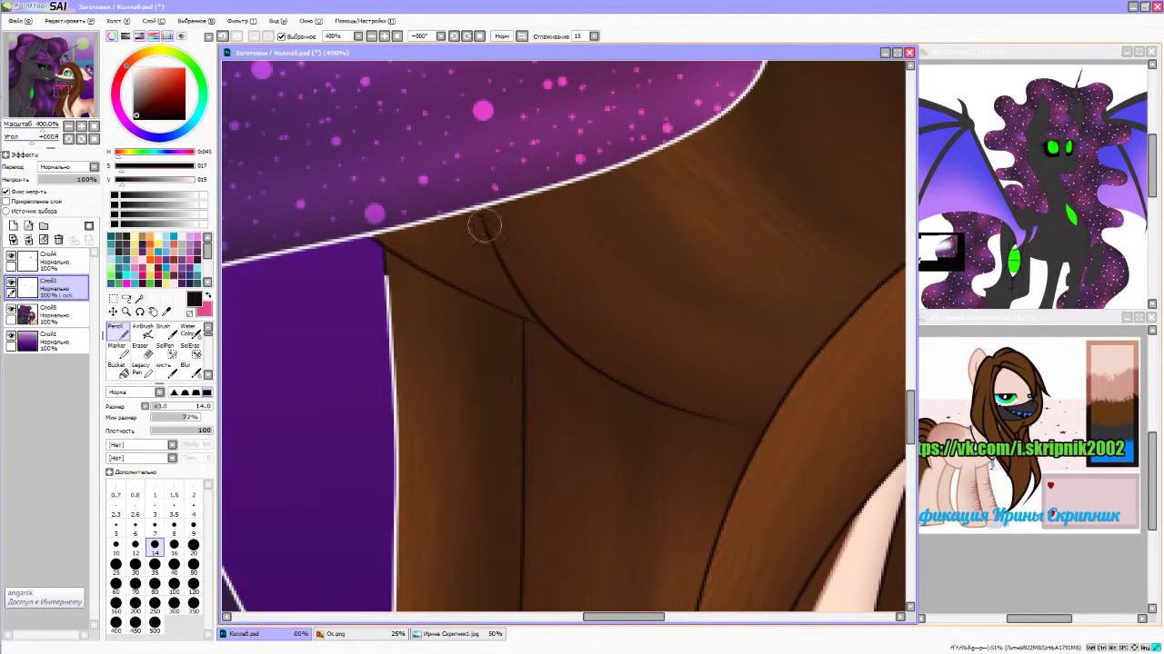
{"action": "scroll", "coordinate": [437, 352], "scroll_direction": "down", "scroll_amount": 1}
{"action": "scroll", "coordinate": [514, 329], "scroll_direction": "up", "scroll_amount": 2}
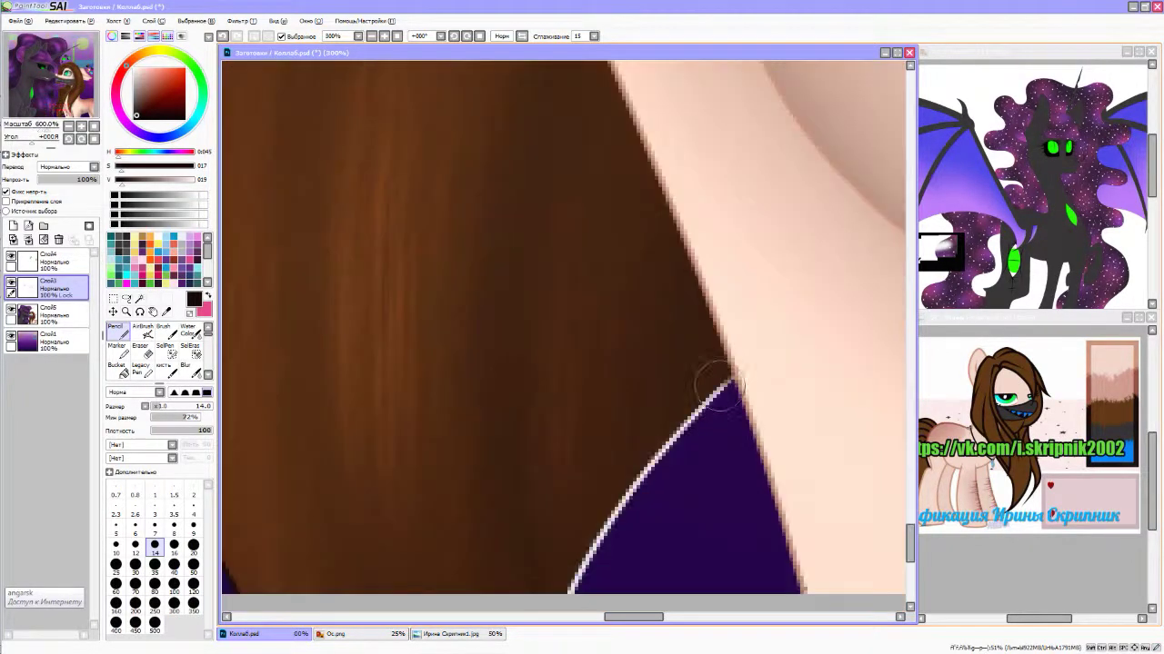
{"action": "scroll", "coordinate": [508, 506], "scroll_direction": "down", "scroll_amount": 3}
{"action": "scroll", "coordinate": [460, 251], "scroll_direction": "up", "scroll_amount": 1}
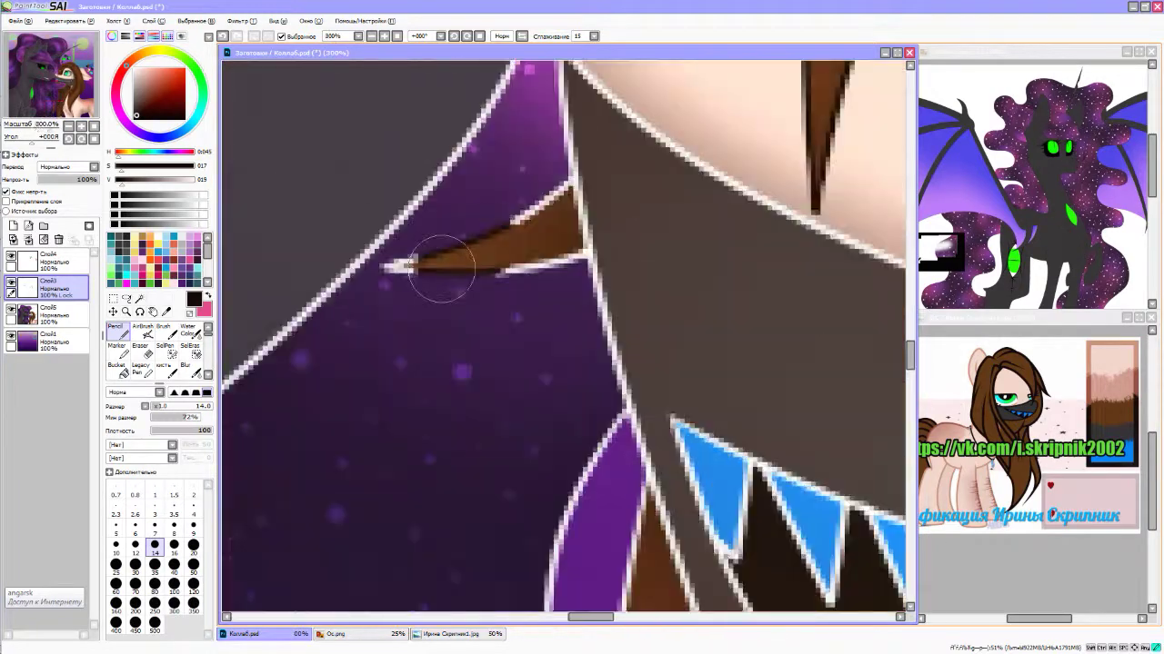
{"action": "scroll", "coordinate": [541, 202], "scroll_direction": "down", "scroll_amount": 1}
{"action": "scroll", "coordinate": [513, 369], "scroll_direction": "up", "scroll_amount": 1}
{"action": "scroll", "coordinate": [510, 380], "scroll_direction": "down", "scroll_amount": 4}
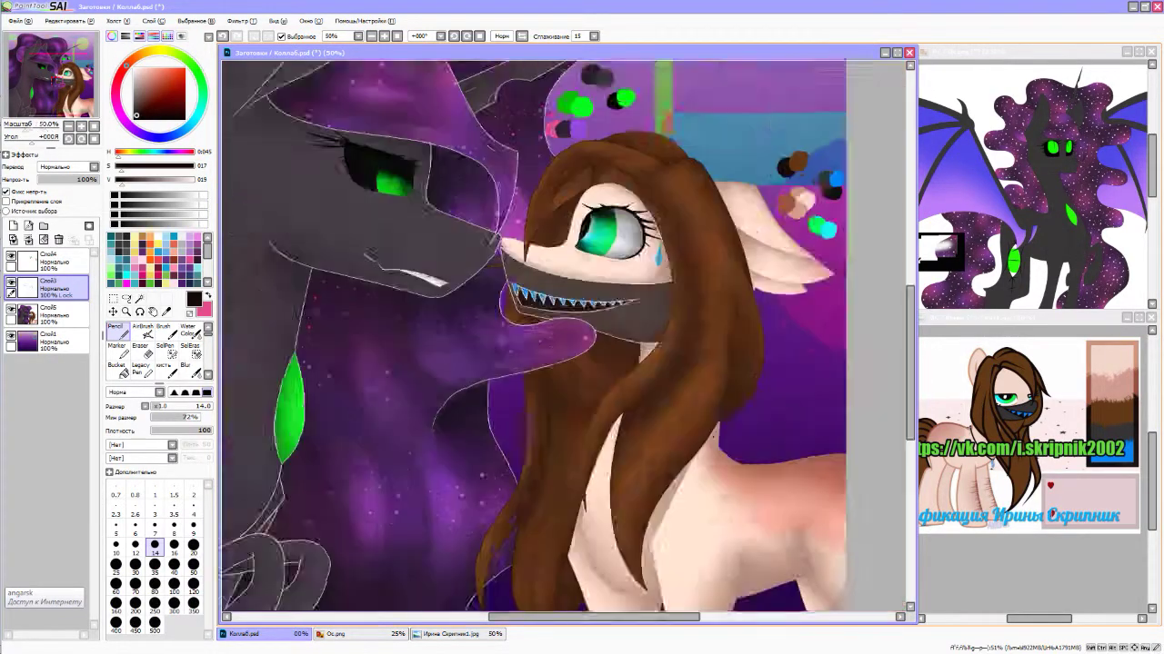
- Sample black and recolour the small pony's mask, mouth and tooth outlines with the Pencil at size 14
{"action": "scroll", "coordinate": [665, 107], "scroll_direction": "up", "scroll_amount": 4}
{"action": "scroll", "coordinate": [664, 107], "scroll_direction": "down", "scroll_amount": 4}
{"action": "scroll", "coordinate": [312, 318], "scroll_direction": "up", "scroll_amount": 3}
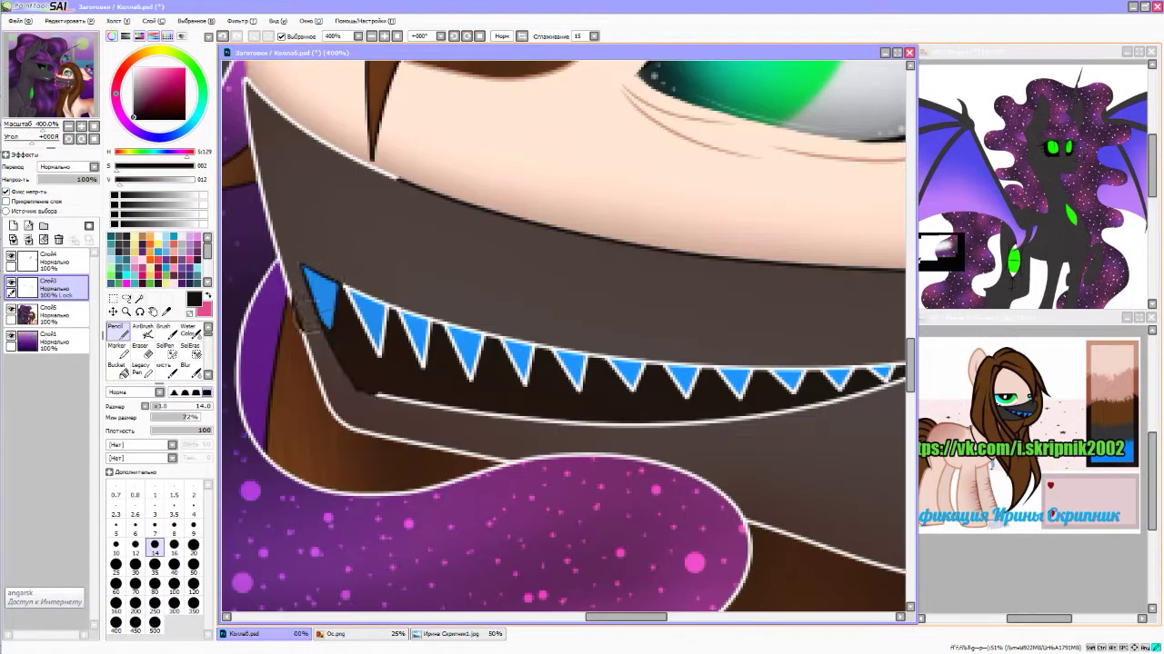
{"action": "scroll", "coordinate": [581, 372], "scroll_direction": "down", "scroll_amount": 2}
{"action": "scroll", "coordinate": [636, 451], "scroll_direction": "up", "scroll_amount": 3}
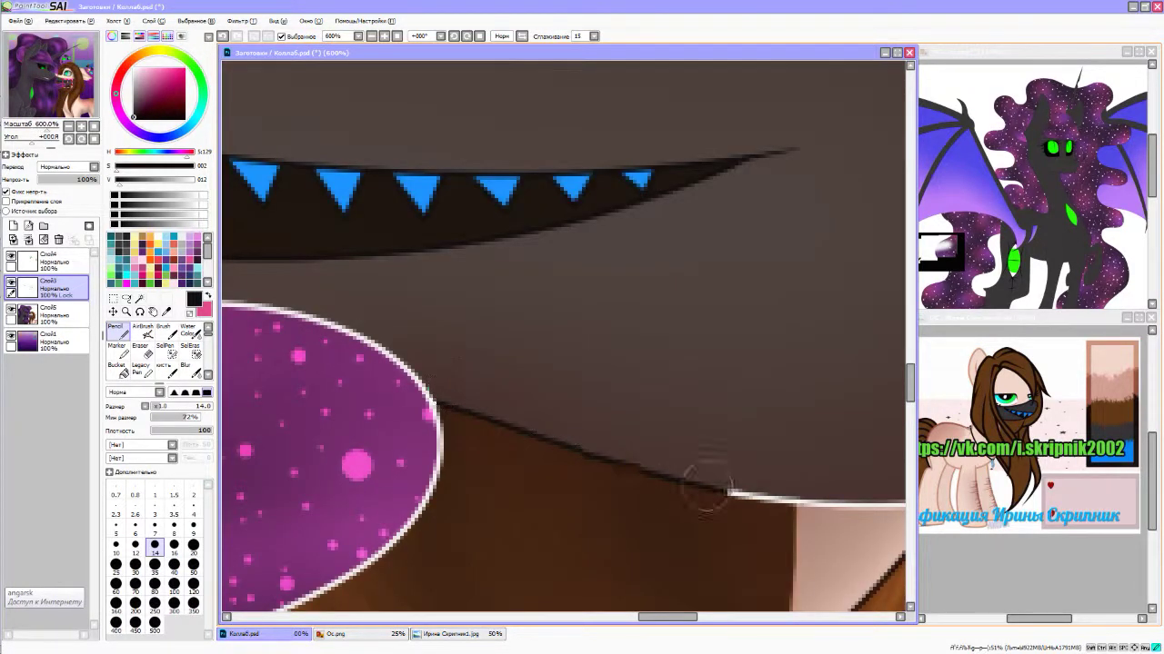
{"action": "scroll", "coordinate": [616, 463], "scroll_direction": "down", "scroll_amount": 2}
{"action": "scroll", "coordinate": [348, 242], "scroll_direction": "up", "scroll_amount": 2}
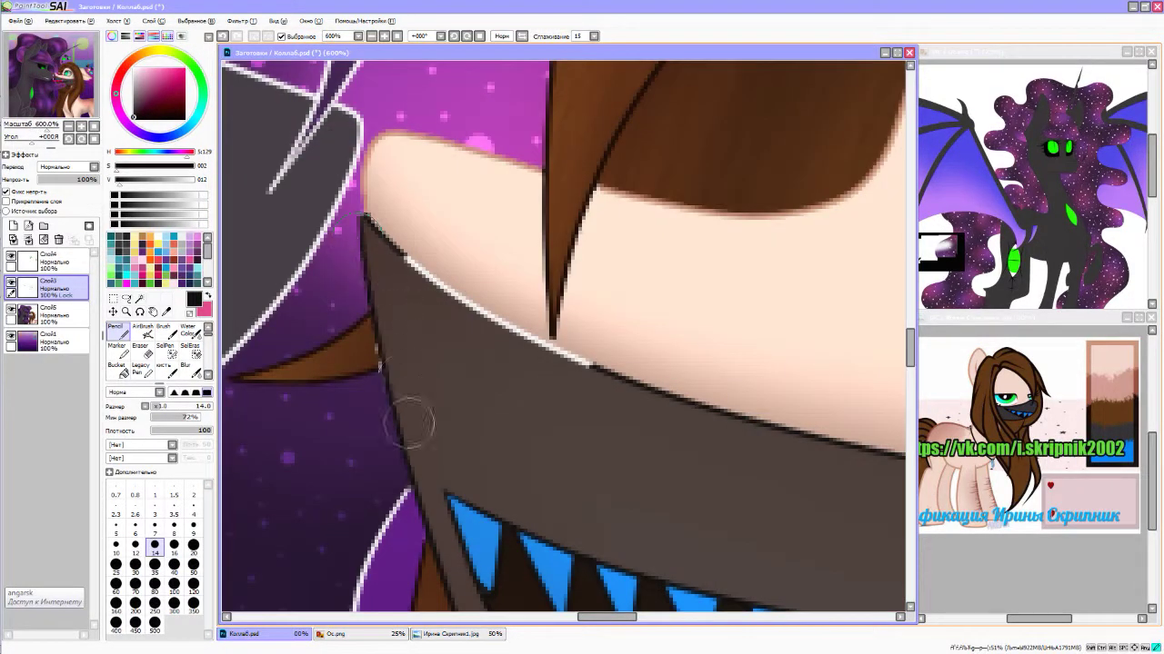
- Finish the mask's black outline, then sample blue and recolour the outline of the small pony's teardrop
{"action": "scroll", "coordinate": [409, 422], "scroll_direction": "down", "scroll_amount": 3}
{"action": "scroll", "coordinate": [621, 515], "scroll_direction": "down", "scroll_amount": 3}
{"action": "scroll", "coordinate": [442, 278], "scroll_direction": "up", "scroll_amount": 4}
{"action": "scroll", "coordinate": [572, 540], "scroll_direction": "down", "scroll_amount": 2}
{"action": "scroll", "coordinate": [437, 206], "scroll_direction": "down", "scroll_amount": 8}
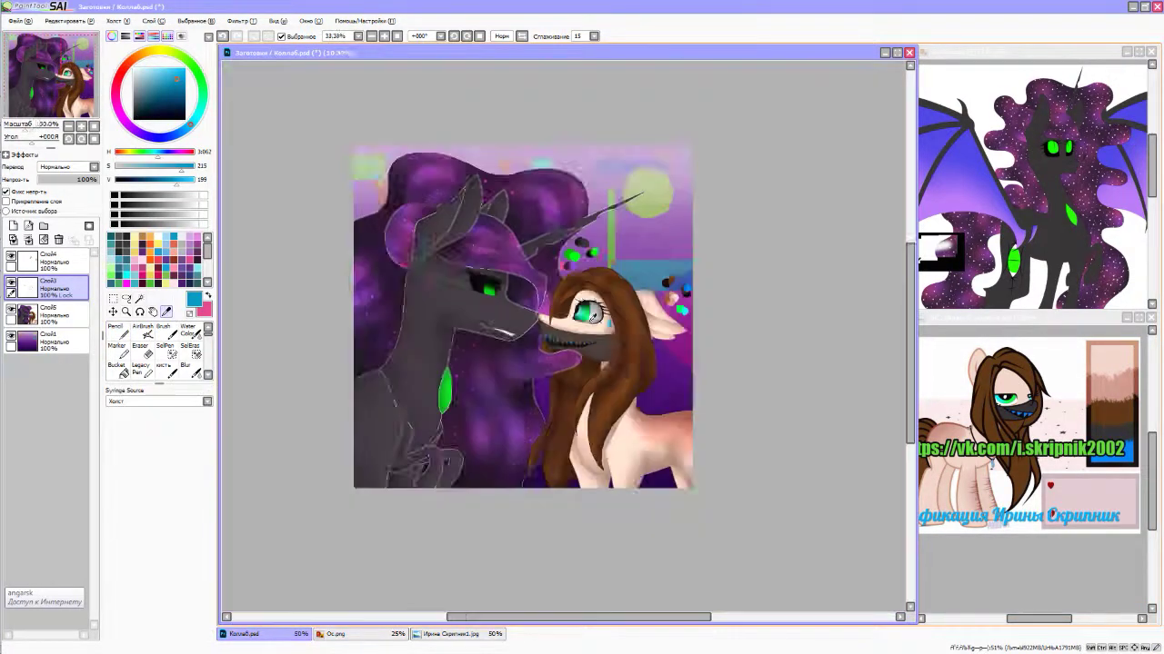
- Sample the darkest purple mane shade from the palette in the Oc.png reference and return to the collab drawing
{"action": "left_click", "coordinate": [334, 633]}
{"action": "scroll", "coordinate": [959, 197], "scroll_direction": "down", "scroll_amount": 2}
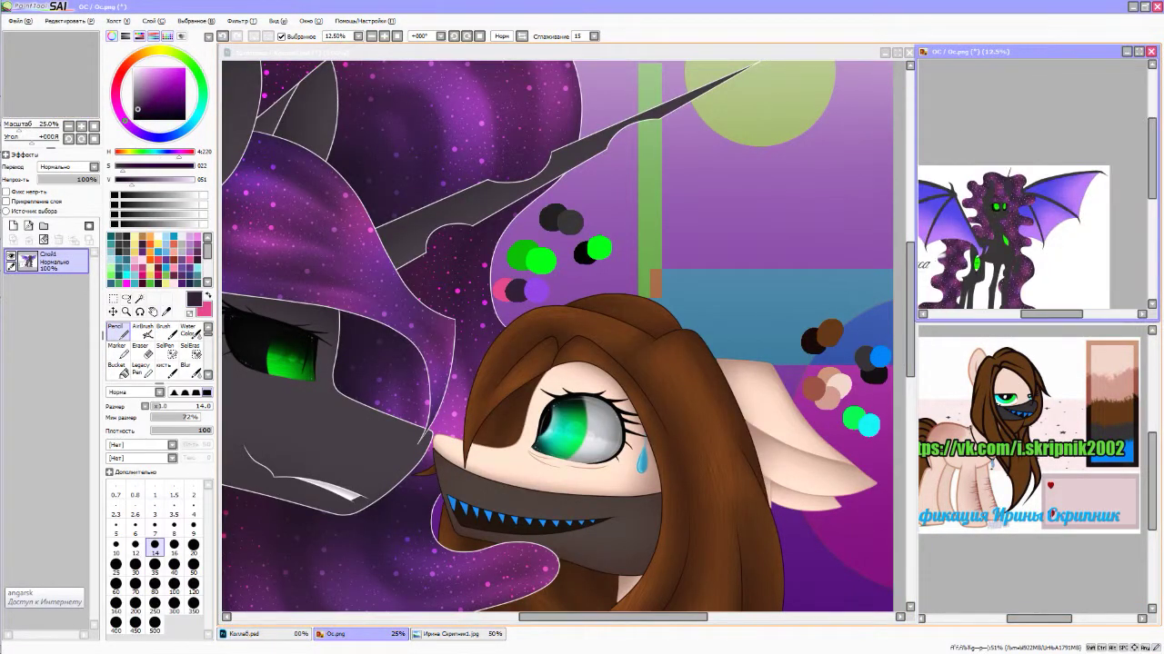
{"action": "scroll", "coordinate": [959, 197], "scroll_direction": "up", "scroll_amount": 3}
{"action": "scroll", "coordinate": [959, 197], "scroll_direction": "down", "scroll_amount": 2}
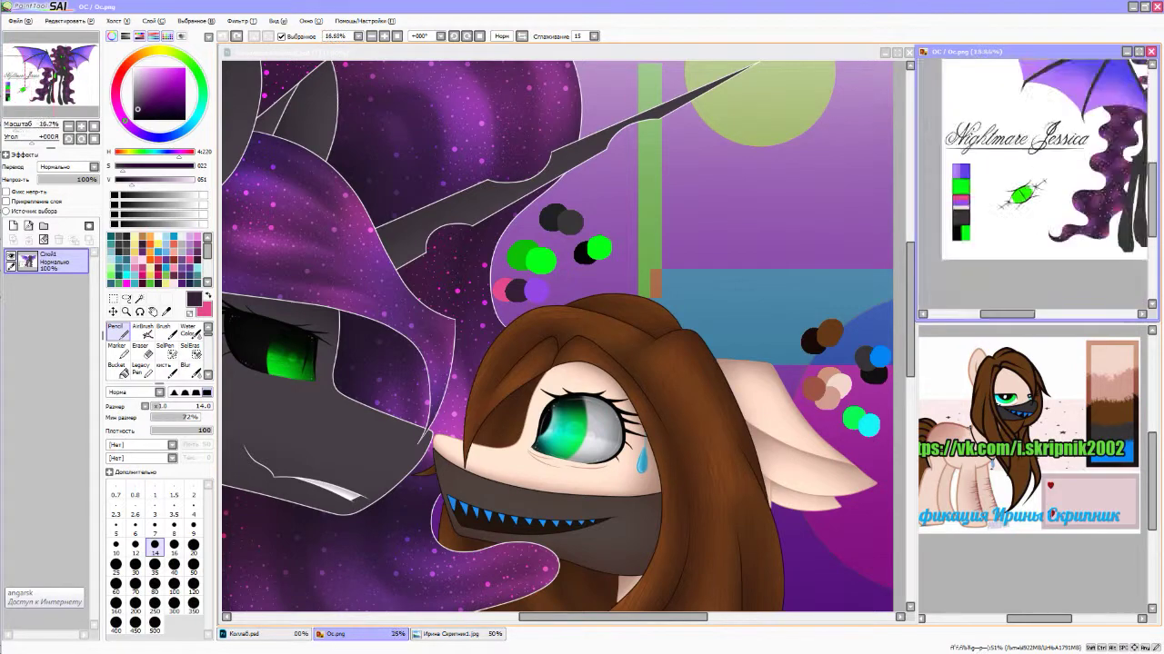
{"action": "scroll", "coordinate": [959, 197], "scroll_direction": "up", "scroll_amount": 4}
{"action": "left_click", "coordinate": [241, 634]}
- Recolour the big pony's forelock edges, upper mane and round curl outlines dark purple with the Pencil at size 14
{"action": "scroll", "coordinate": [545, 191], "scroll_direction": "up", "scroll_amount": 10}
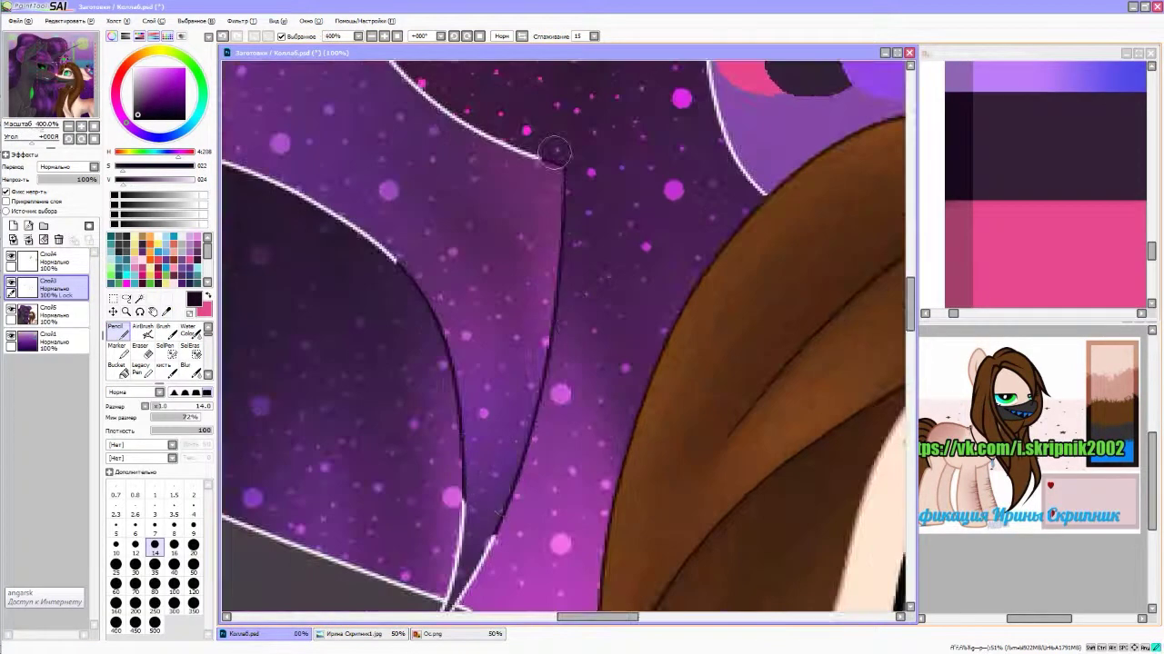
{"action": "scroll", "coordinate": [677, 208], "scroll_direction": "down", "scroll_amount": 4}
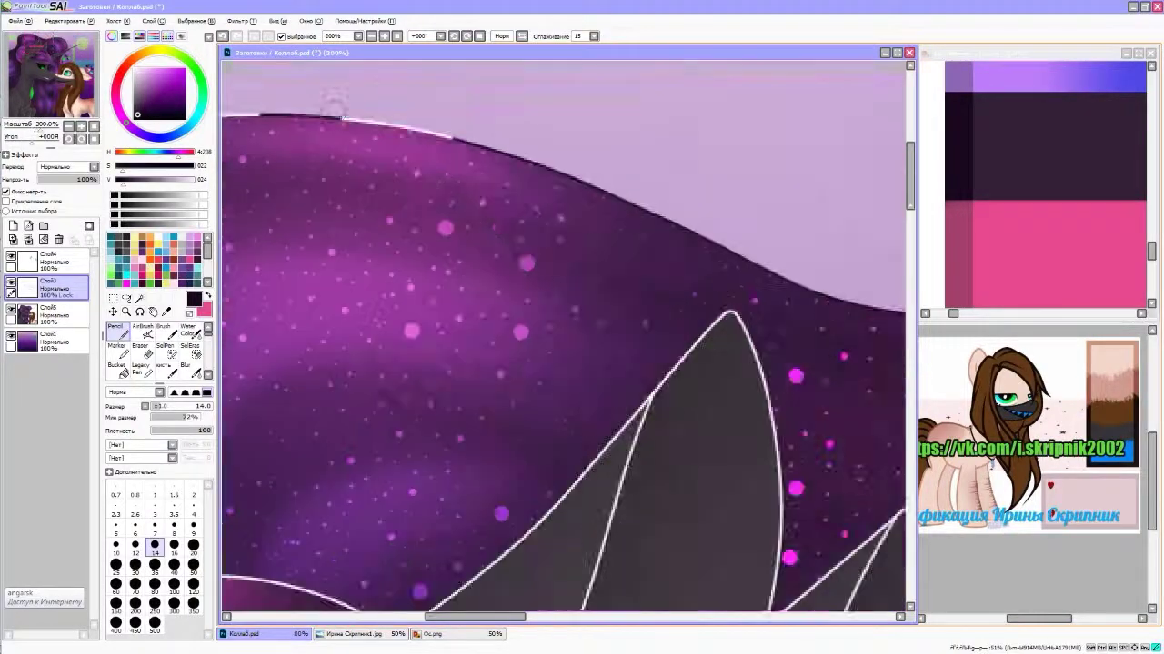
{"action": "left_click_drag", "start_coordinate": [333, 105], "coordinate": [363, 212]}
{"action": "scroll", "coordinate": [543, 518], "scroll_direction": "up", "scroll_amount": 6}
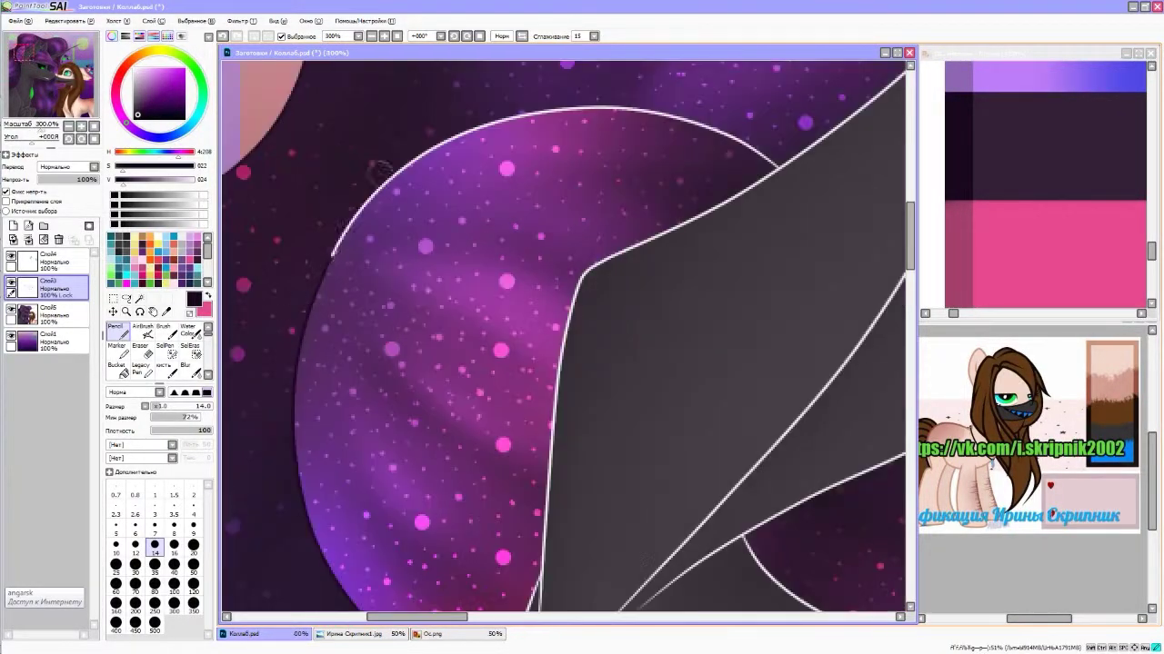
- Recolour the big pony's forelock outlines above the eye and at the tips near the muzzle dark purple at size 14
{"action": "scroll", "coordinate": [281, 266], "scroll_direction": "down", "scroll_amount": 3}
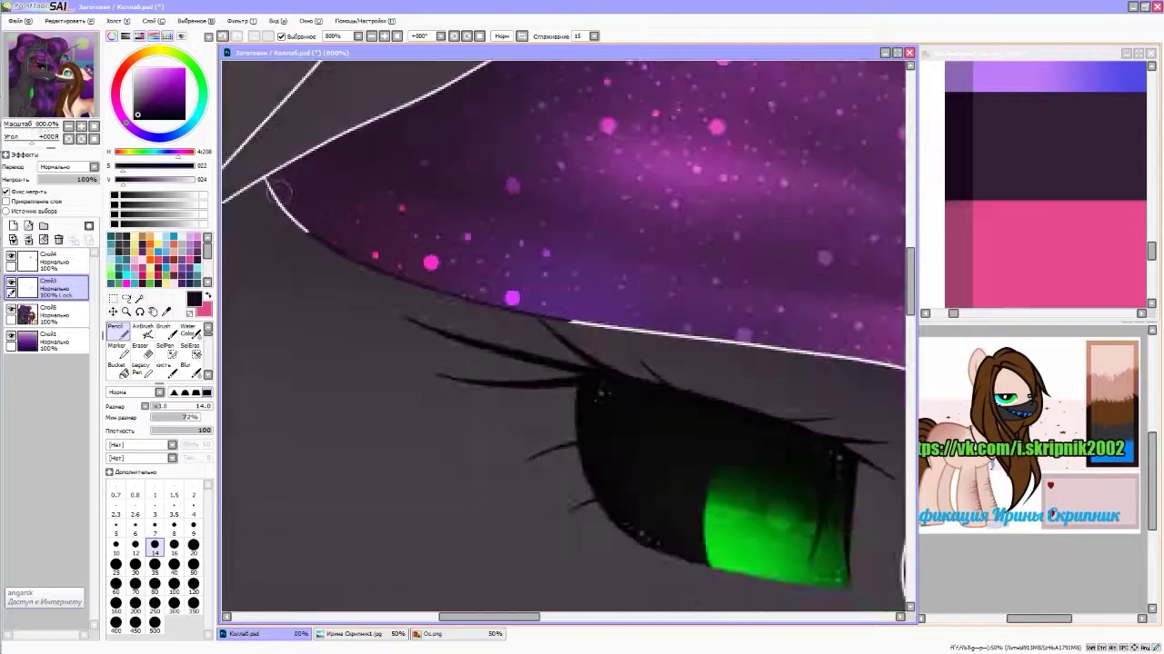
{"action": "scroll", "coordinate": [488, 269], "scroll_direction": "up", "scroll_amount": 3}
{"action": "scroll", "coordinate": [633, 366], "scroll_direction": "down", "scroll_amount": 2}
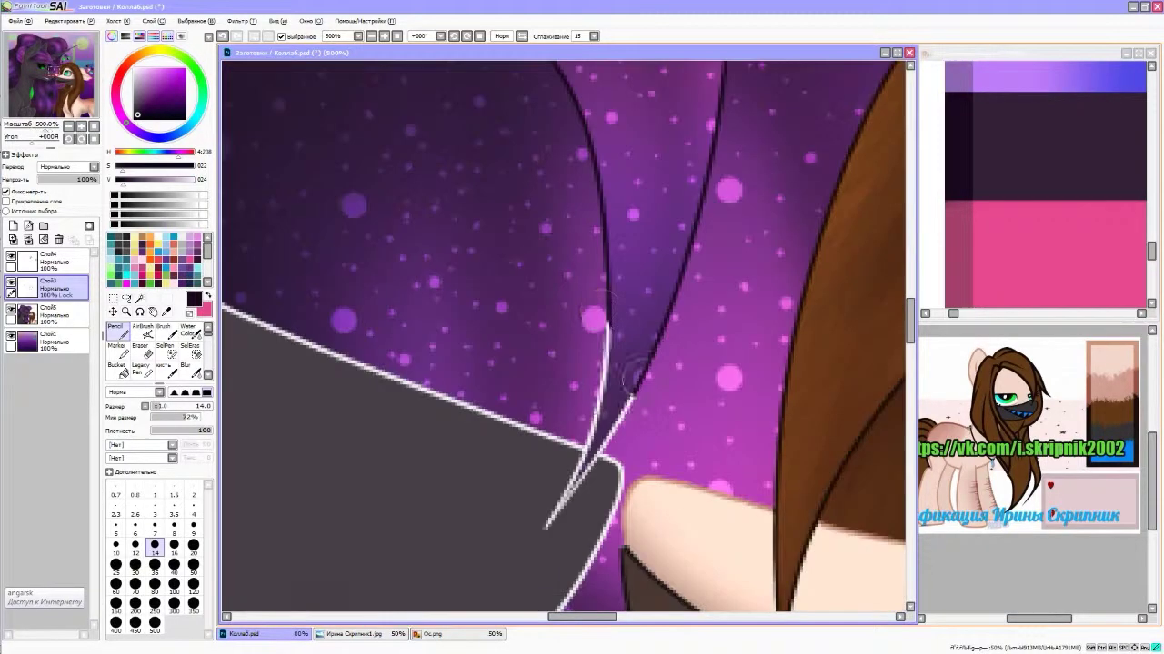
{"action": "scroll", "coordinate": [494, 208], "scroll_direction": "up", "scroll_amount": 3}
{"action": "scroll", "coordinate": [493, 208], "scroll_direction": "down", "scroll_amount": 3}
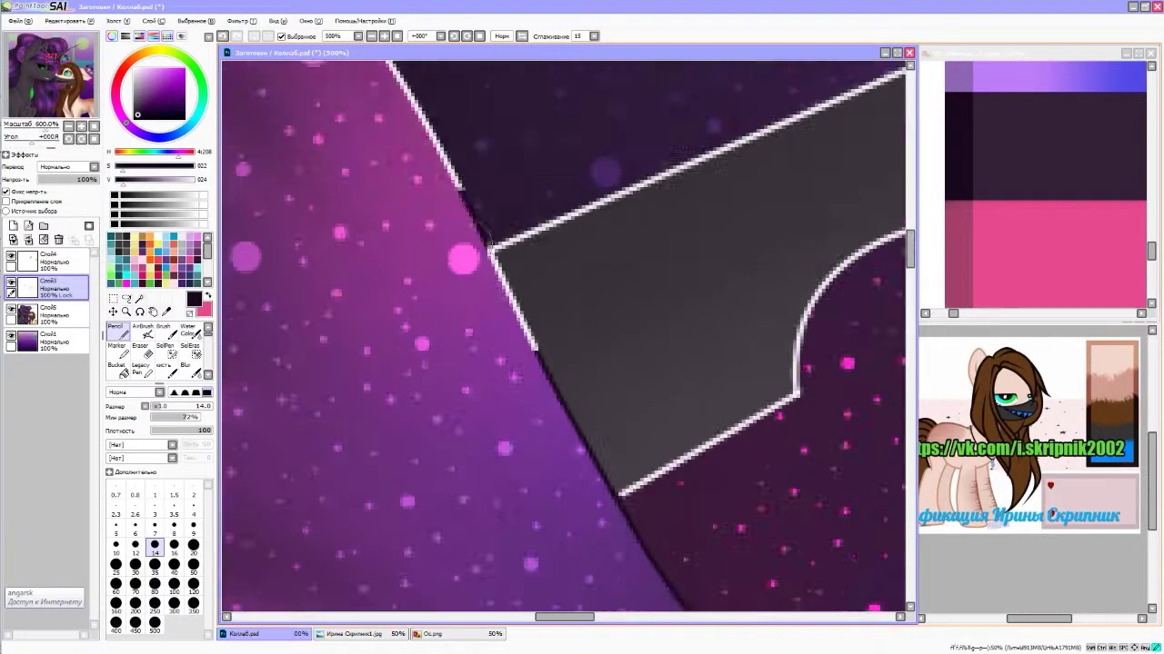
- Recolour the big pony's mane outlines around the horn base and ears dark purple with the Pencil at size 14
{"action": "scroll", "coordinate": [482, 316], "scroll_direction": "up", "scroll_amount": 2}
{"action": "scroll", "coordinate": [482, 316], "scroll_direction": "down", "scroll_amount": 1}
{"action": "scroll", "coordinate": [424, 252], "scroll_direction": "up", "scroll_amount": 1}
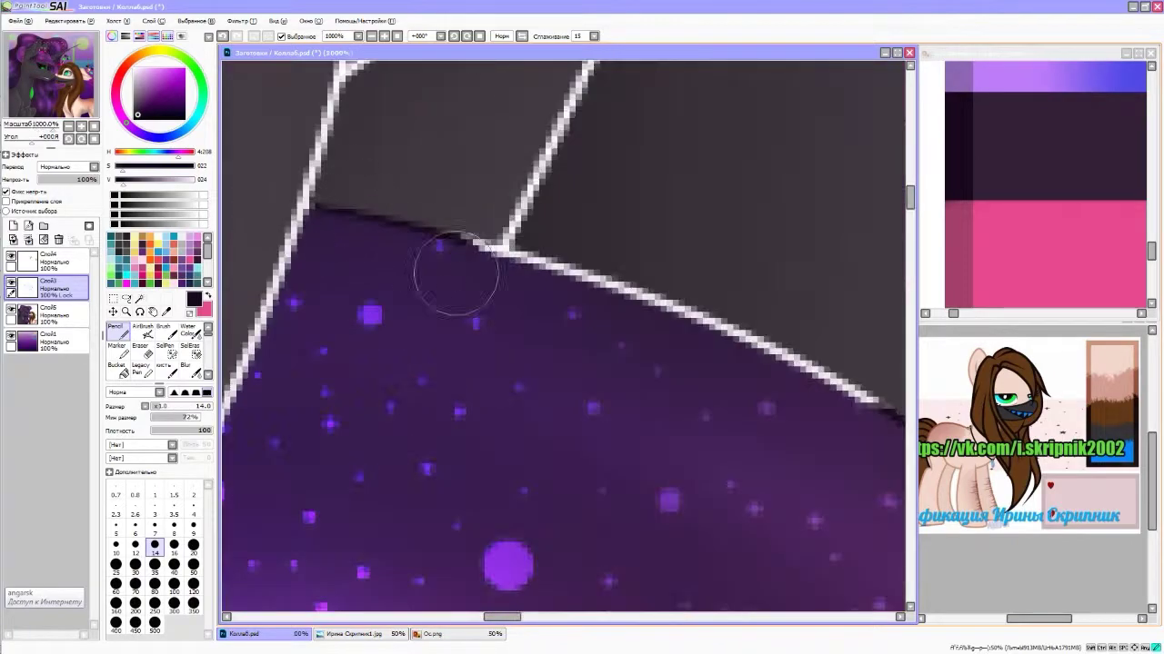
{"action": "scroll", "coordinate": [423, 252], "scroll_direction": "down", "scroll_amount": 3}
{"action": "scroll", "coordinate": [591, 226], "scroll_direction": "up", "scroll_amount": 4}
- Recolour the outlines of the big pony's mane strand below the mask and the lower mane dark purple at size 14
{"action": "scroll", "coordinate": [578, 514], "scroll_direction": "down", "scroll_amount": 1}
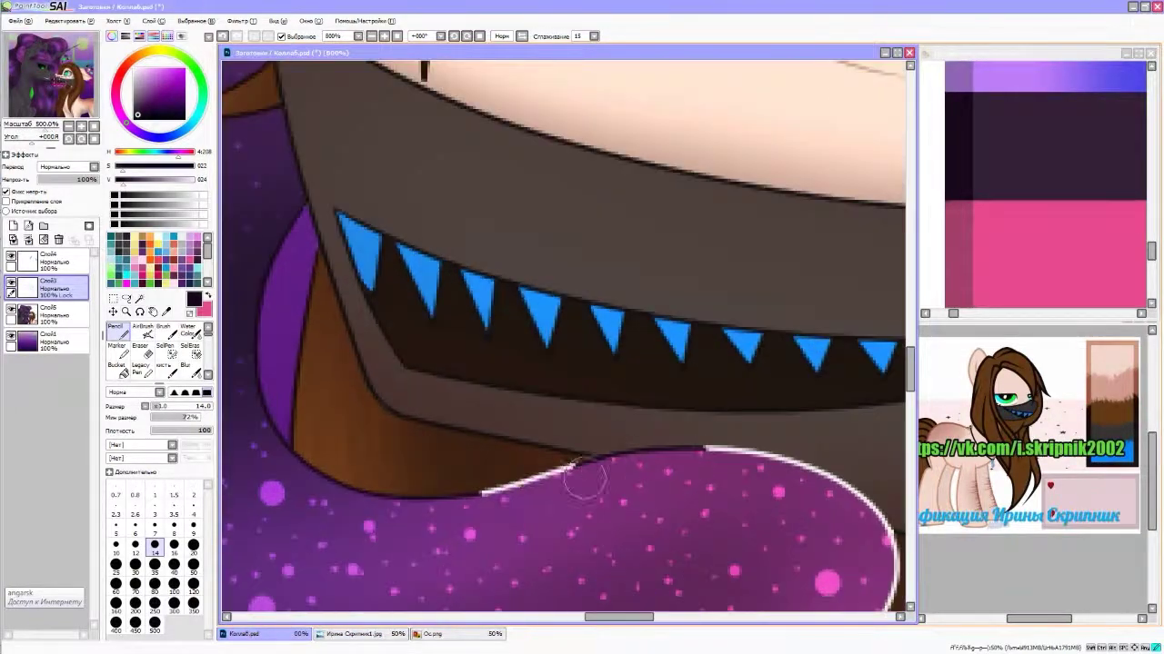
{"action": "scroll", "coordinate": [346, 527], "scroll_direction": "up", "scroll_amount": 1}
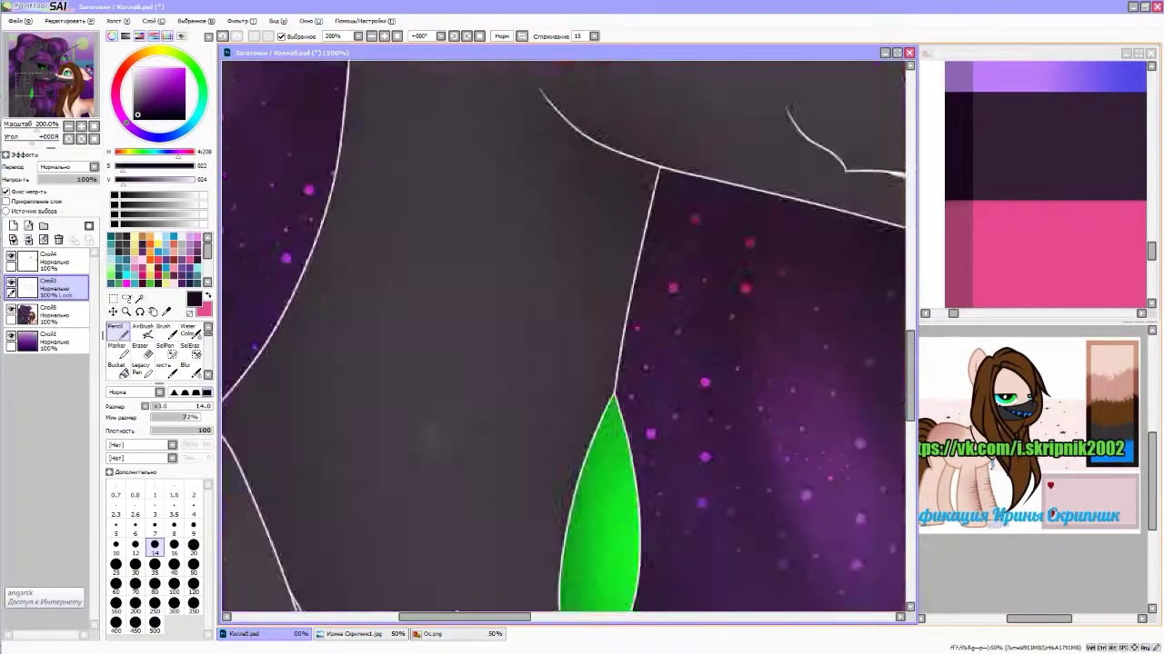
{"action": "scroll", "coordinate": [640, 303], "scroll_direction": "down", "scroll_amount": 6}
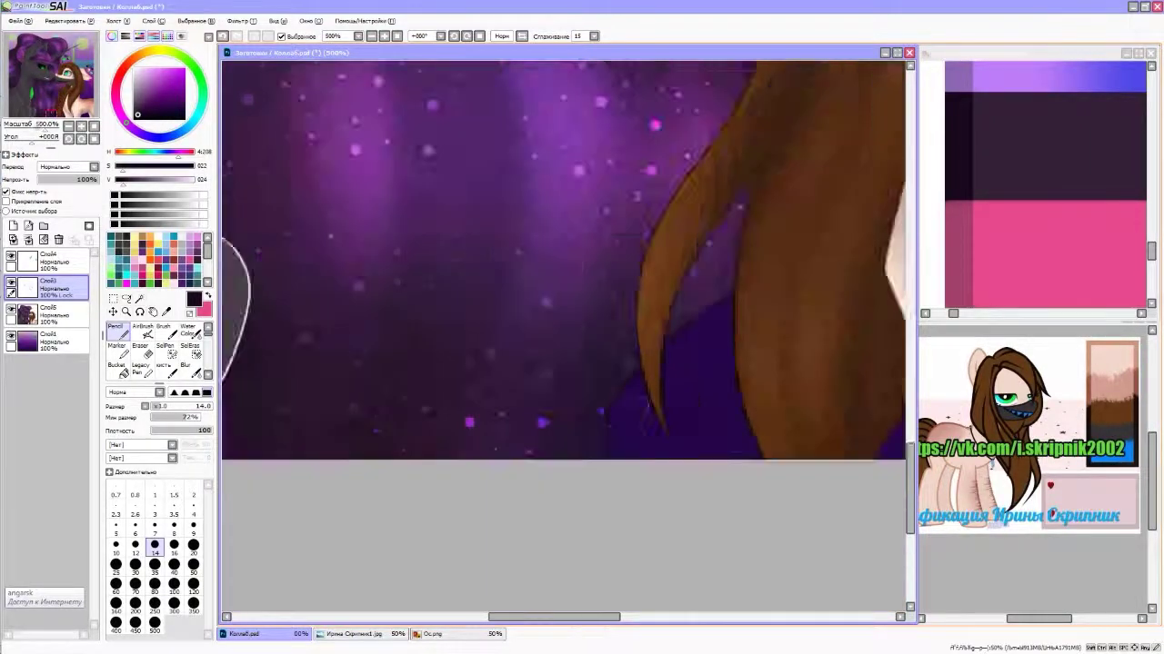
- Sample a near-black grey and recolour the big pony's head, neck and body outlines with the Pencil at size 7
{"action": "scroll", "coordinate": [276, 467], "scroll_direction": "up", "scroll_amount": 2}
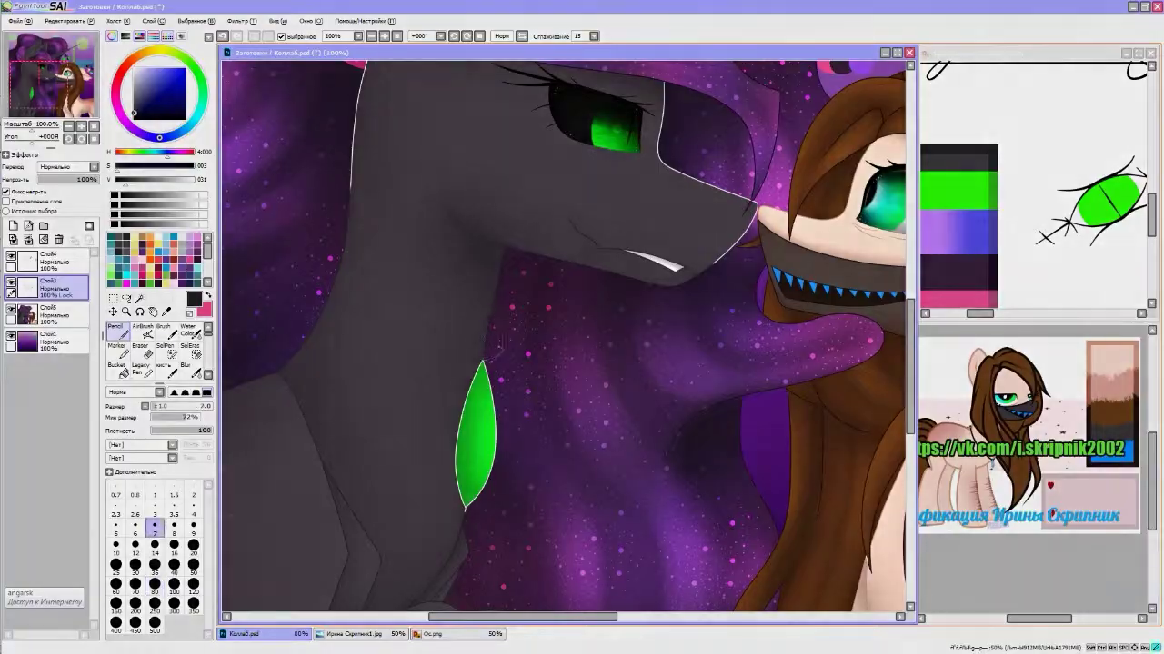
{"action": "scroll", "coordinate": [491, 335], "scroll_direction": "up", "scroll_amount": 6}
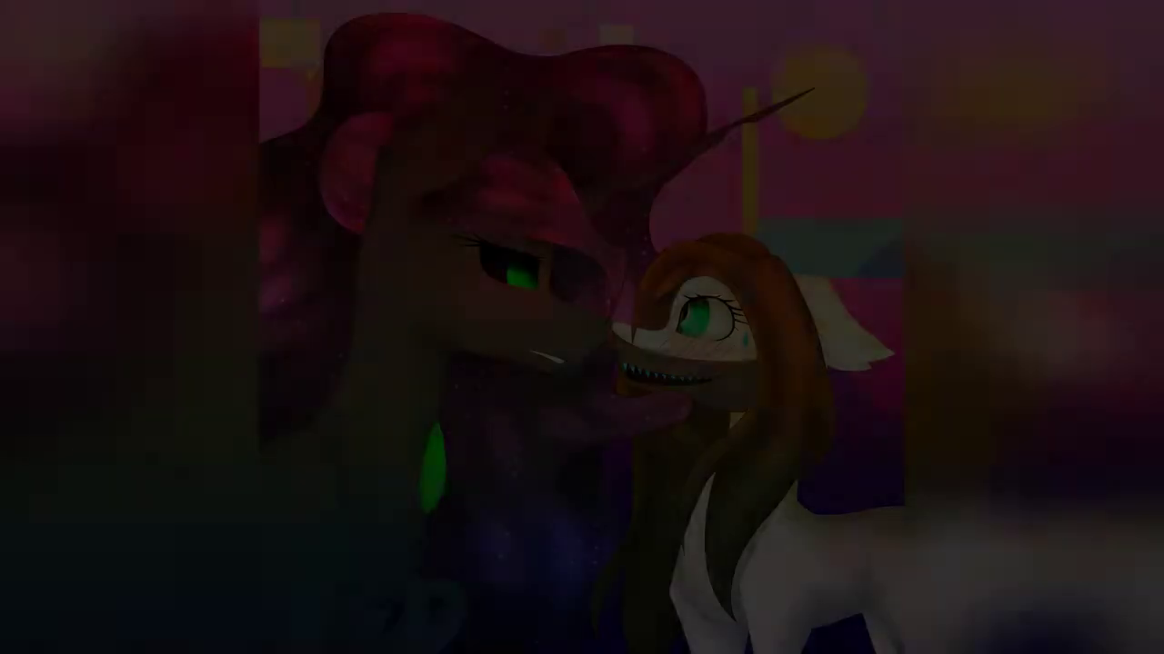